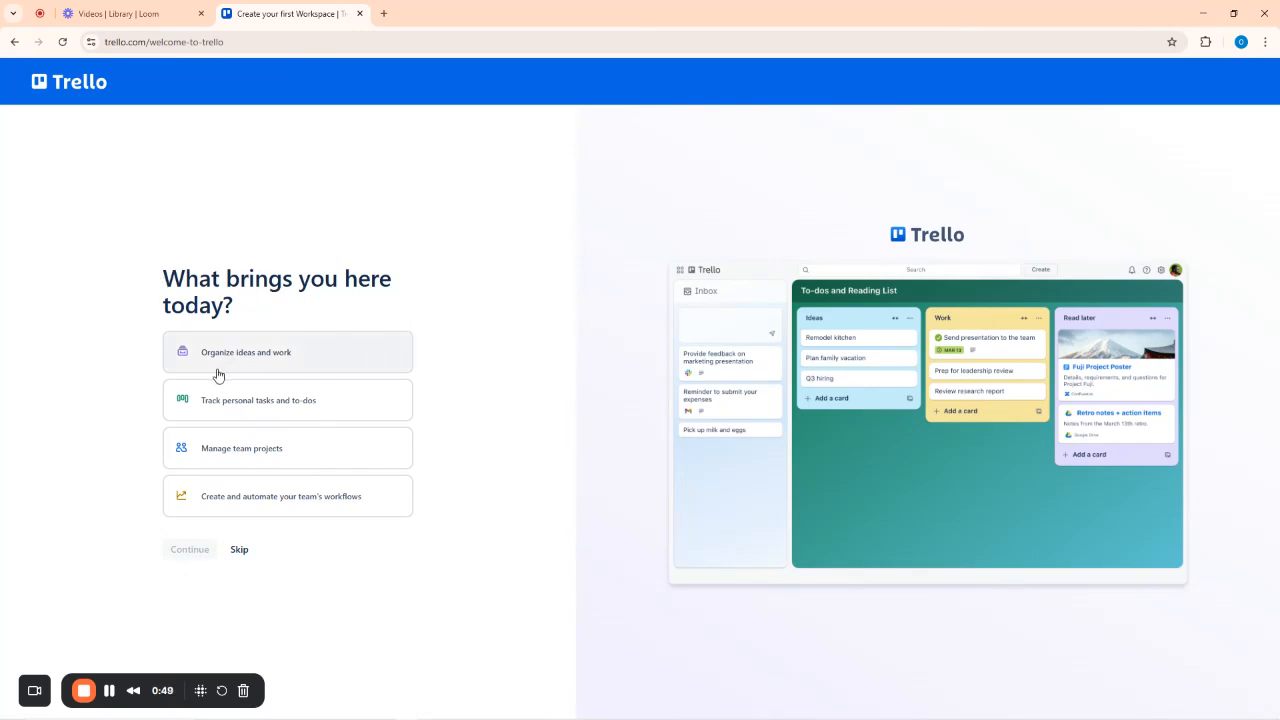
# Pick 'Organize ideas and work' as the purpose and advance through the Inbox and apps introductions.
pyautogui.click(278, 366)
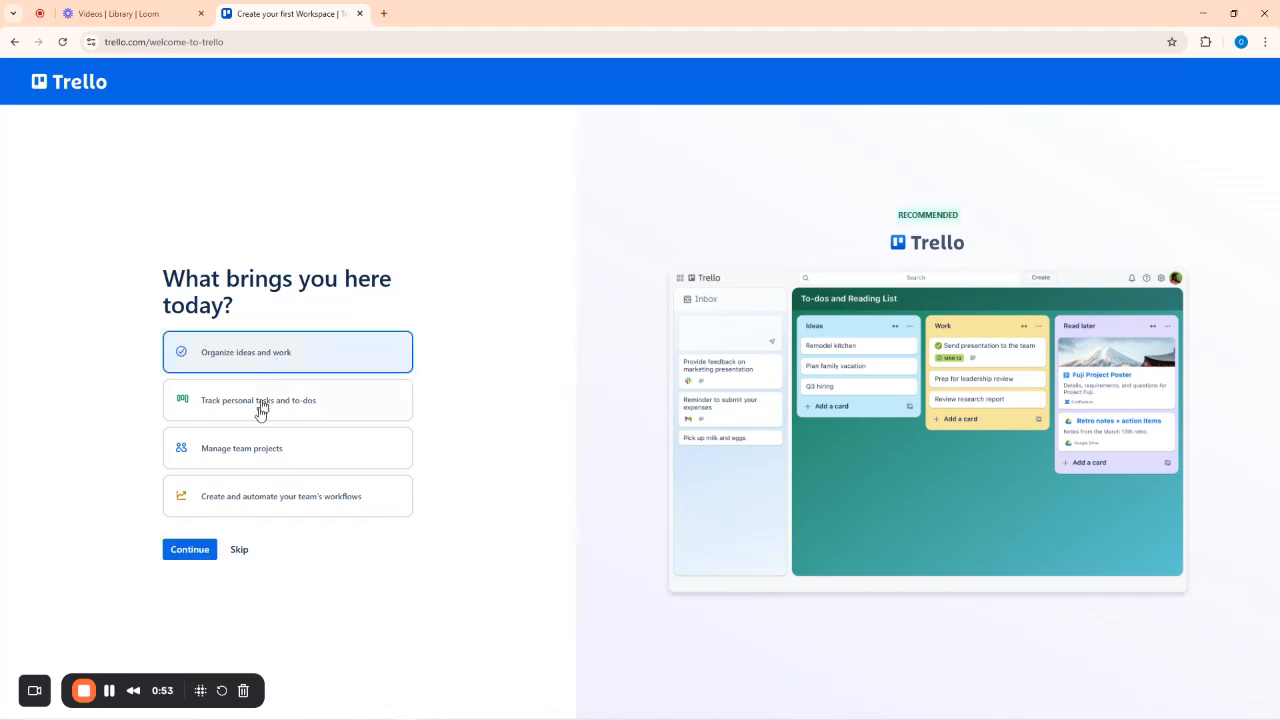
pyautogui.click(190, 550)
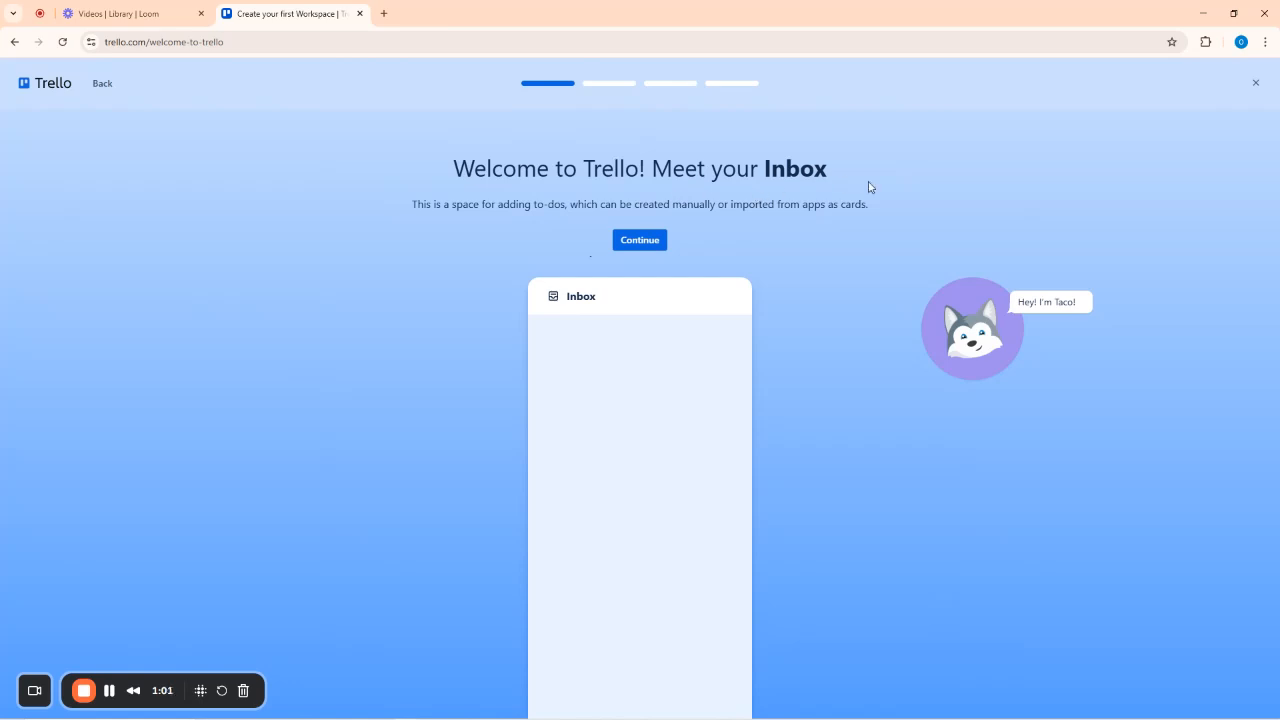
pyautogui.click(634, 241)
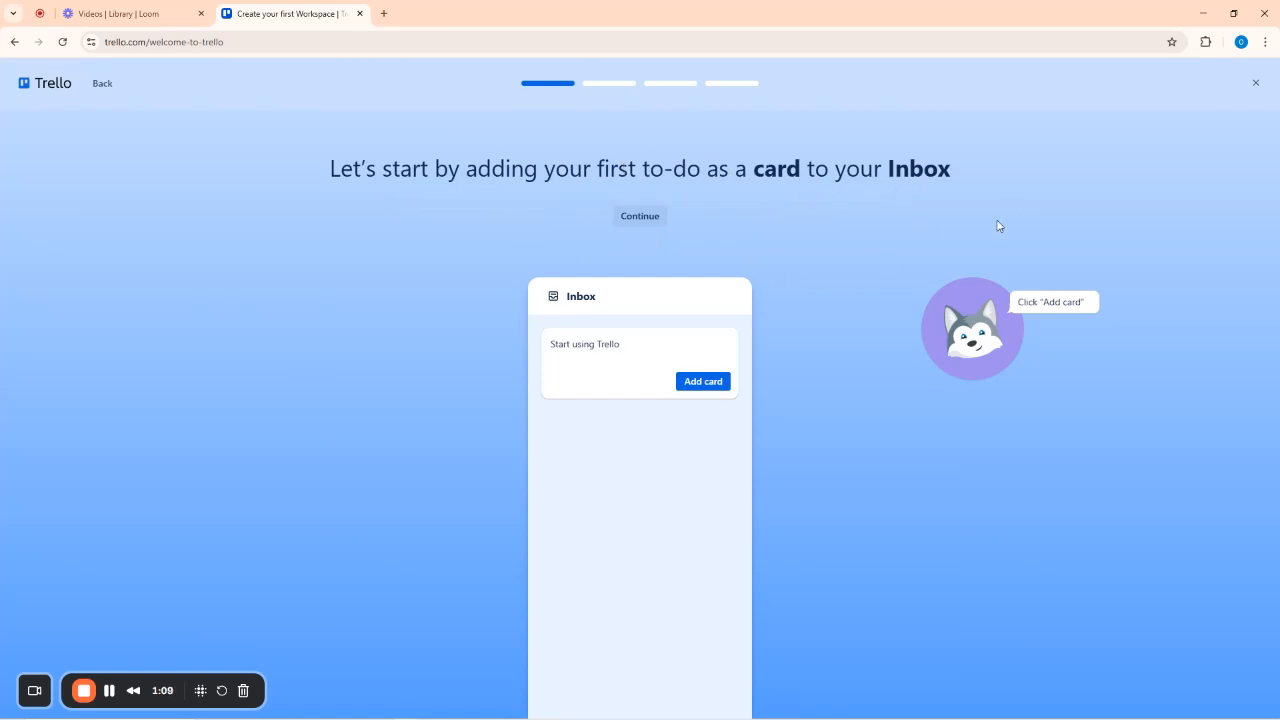
pyautogui.click(640, 216)
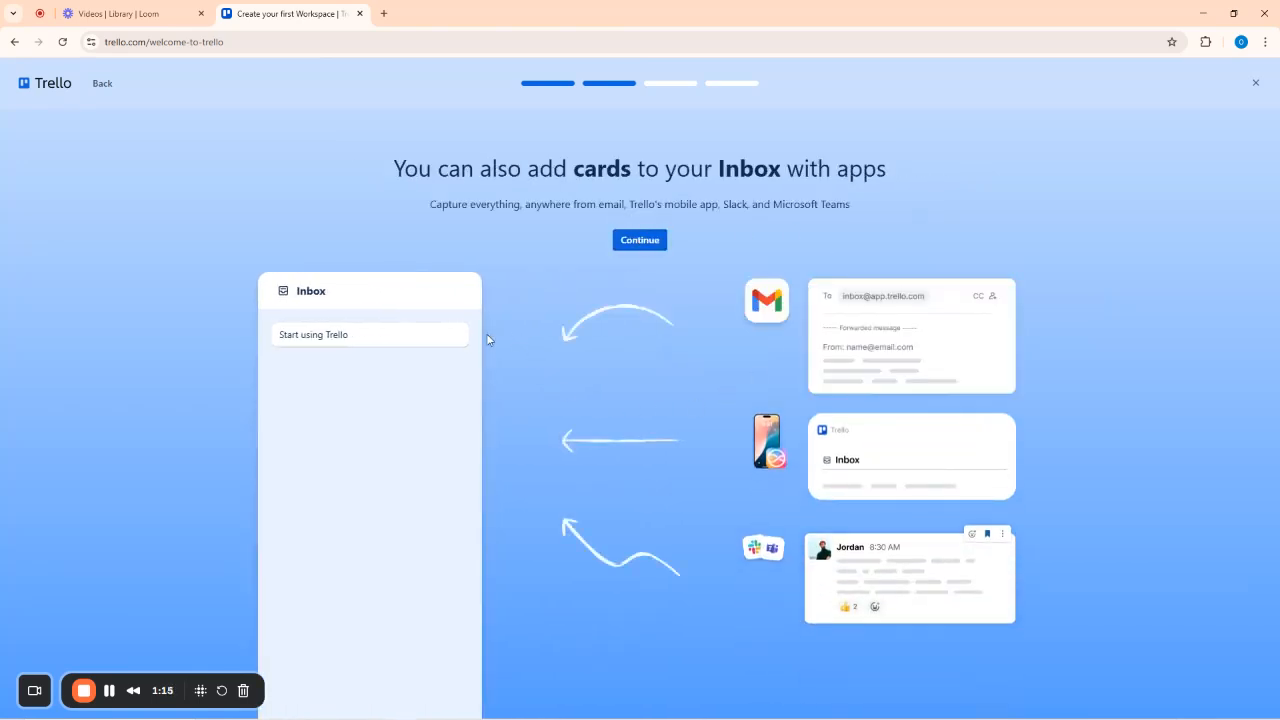
pyautogui.click(640, 241)
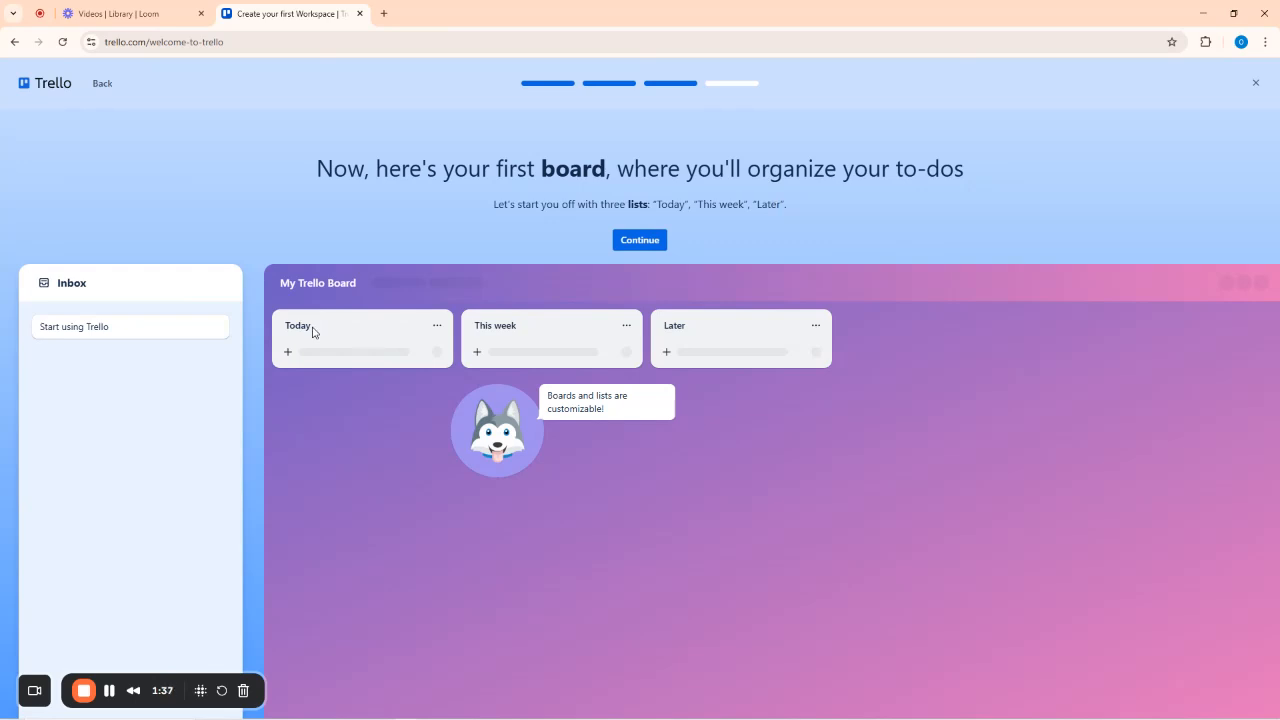
# Highlight the Today, This week and Later list names, then continue to the card-moving step.
pyautogui.moveTo(476, 327); pyautogui.dragTo(740, 331)
pyautogui.moveTo(287, 331); pyautogui.dragTo(320, 334)
pyautogui.moveTo(474, 329); pyautogui.dragTo(543, 332)
pyautogui.moveTo(663, 332); pyautogui.dragTo(737, 337)
pyautogui.moveTo(326, 331); pyautogui.dragTo(282, 337)
pyautogui.moveTo(480, 329); pyautogui.dragTo(541, 338)
pyautogui.moveTo(664, 330); pyautogui.dragTo(693, 335)
pyautogui.click(640, 241)
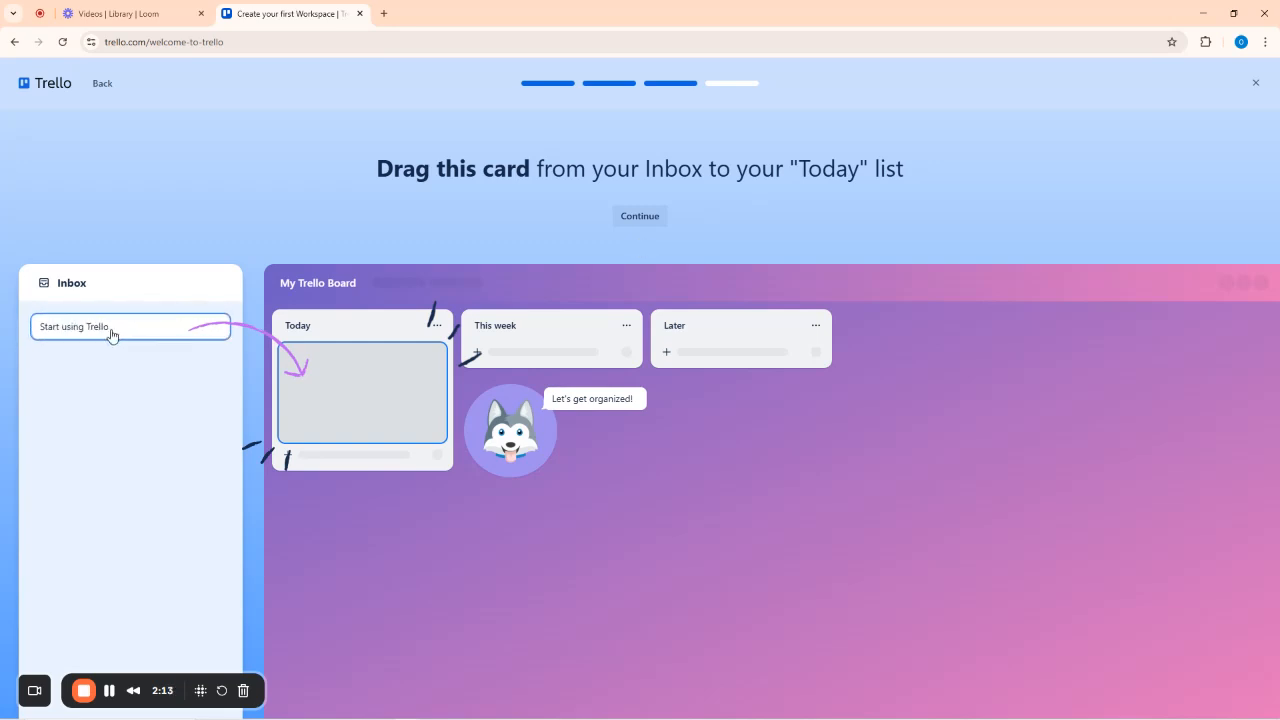
# Move the Start using Trello card into Today, mark it complete, and finish the tutorial.
pyautogui.moveTo(278, 360); pyautogui.dragTo(310, 360)
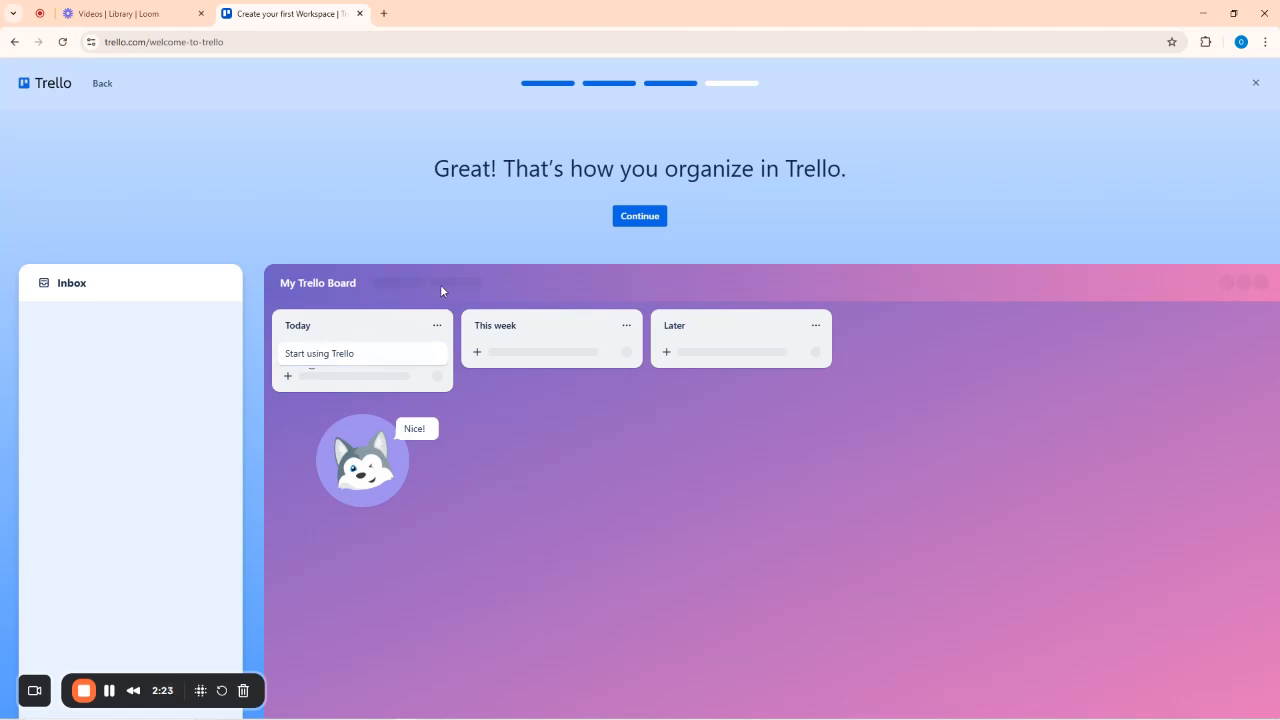
pyautogui.click(640, 222)
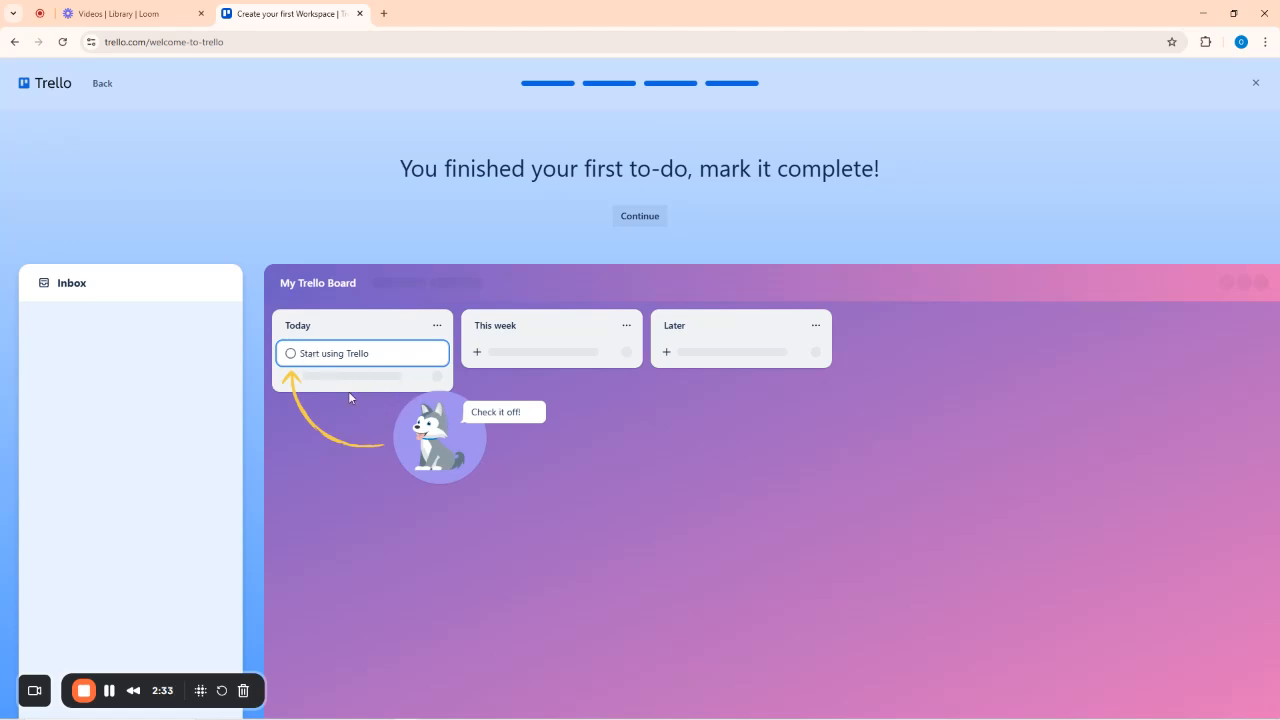
pyautogui.click(291, 356)
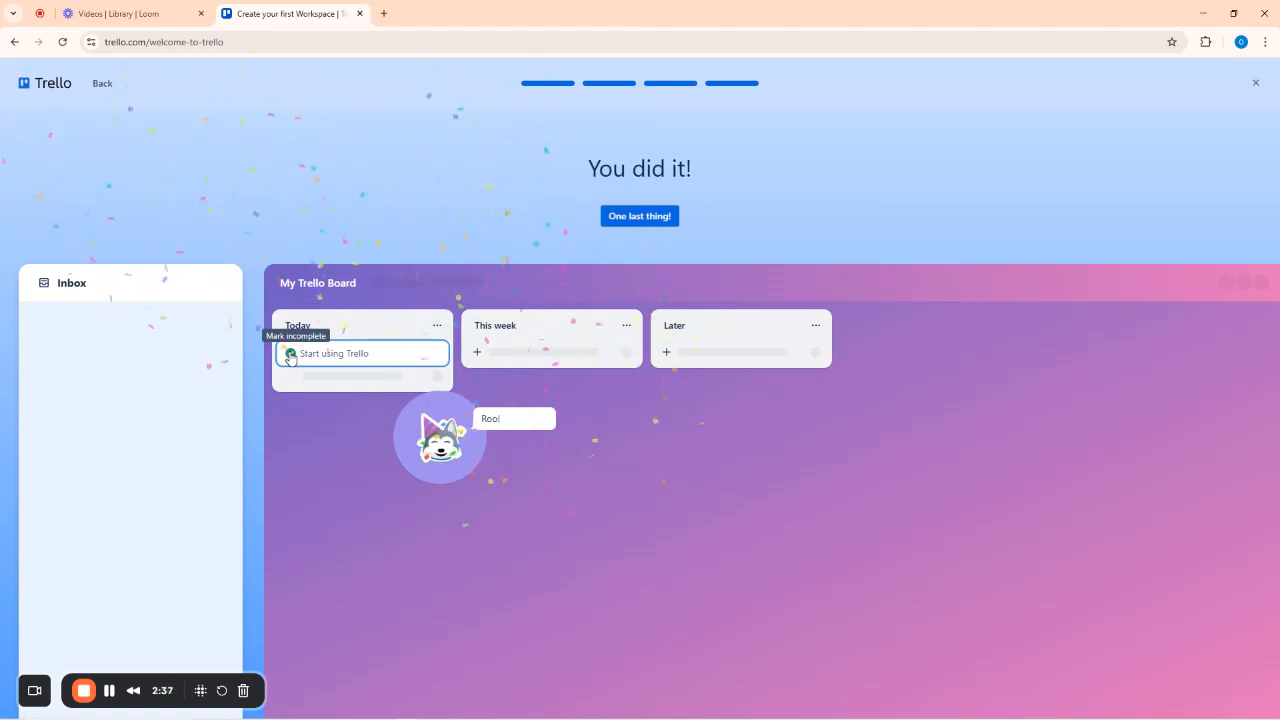
pyautogui.click(641, 218)
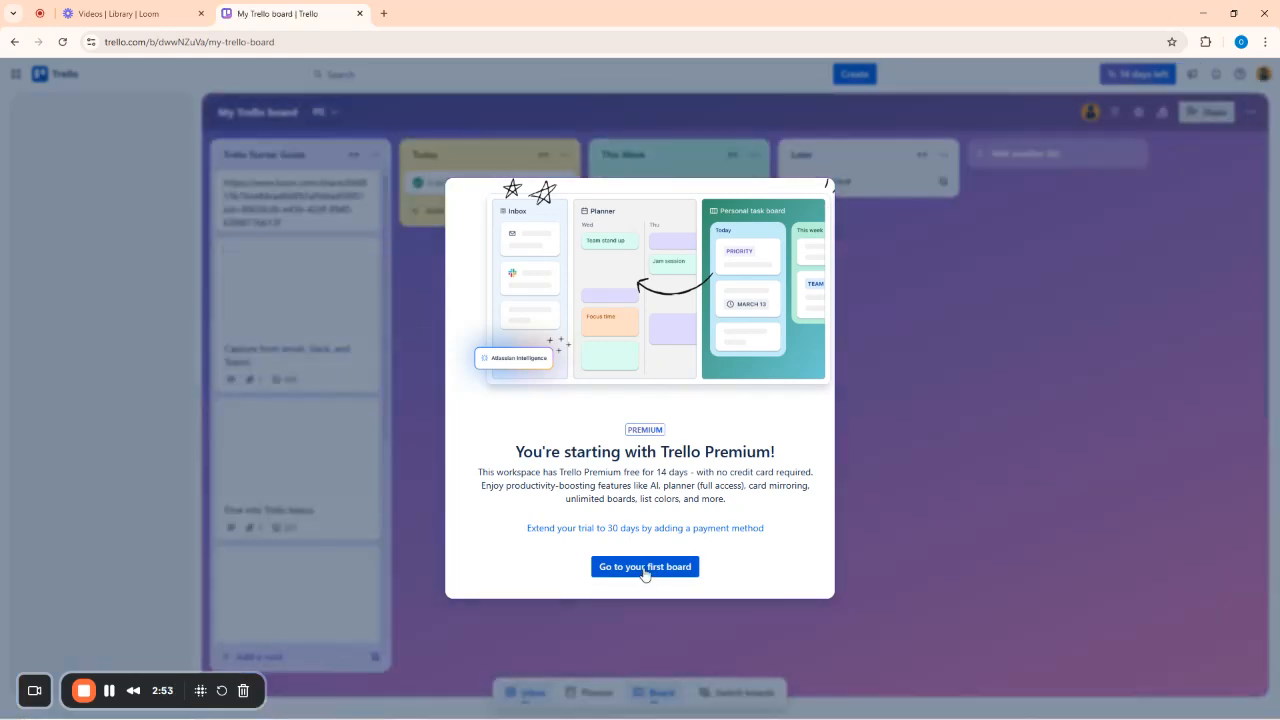
# Dismiss the Premium welcome and board tour tips, then archive the Trello Starter Guide list.
pyautogui.click(644, 567)
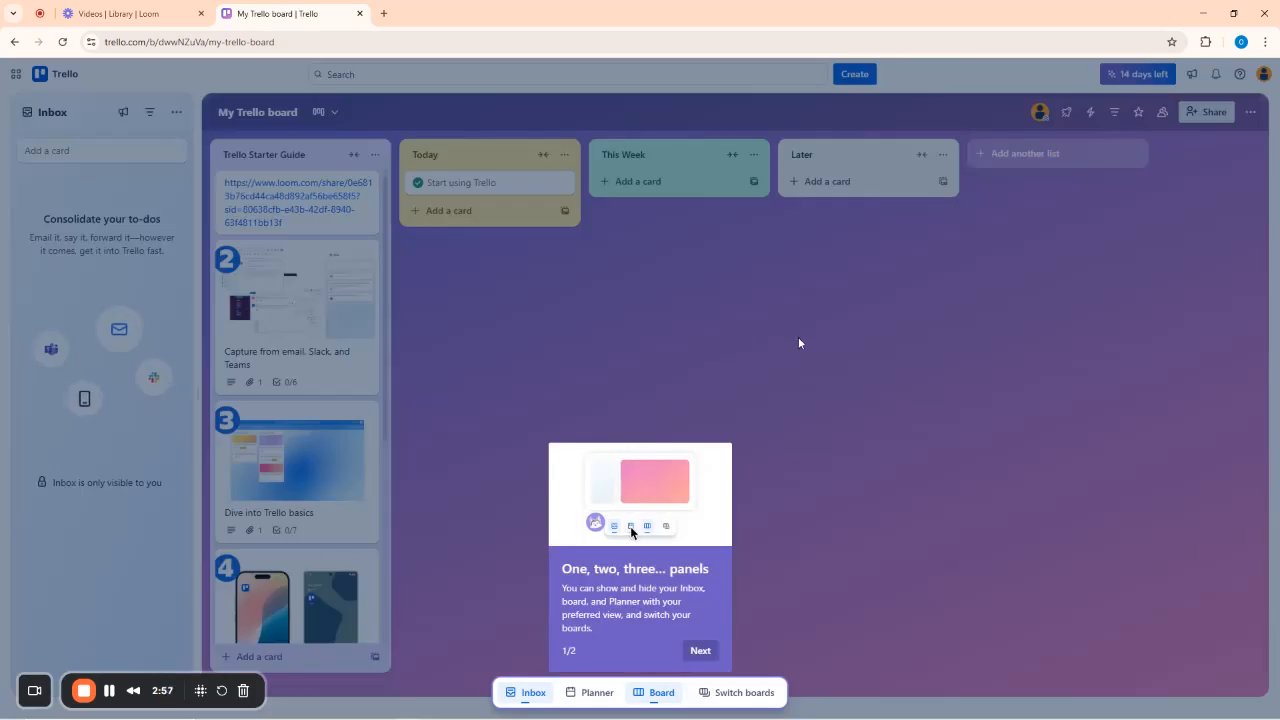
pyautogui.click(699, 651)
pyautogui.click(547, 540)
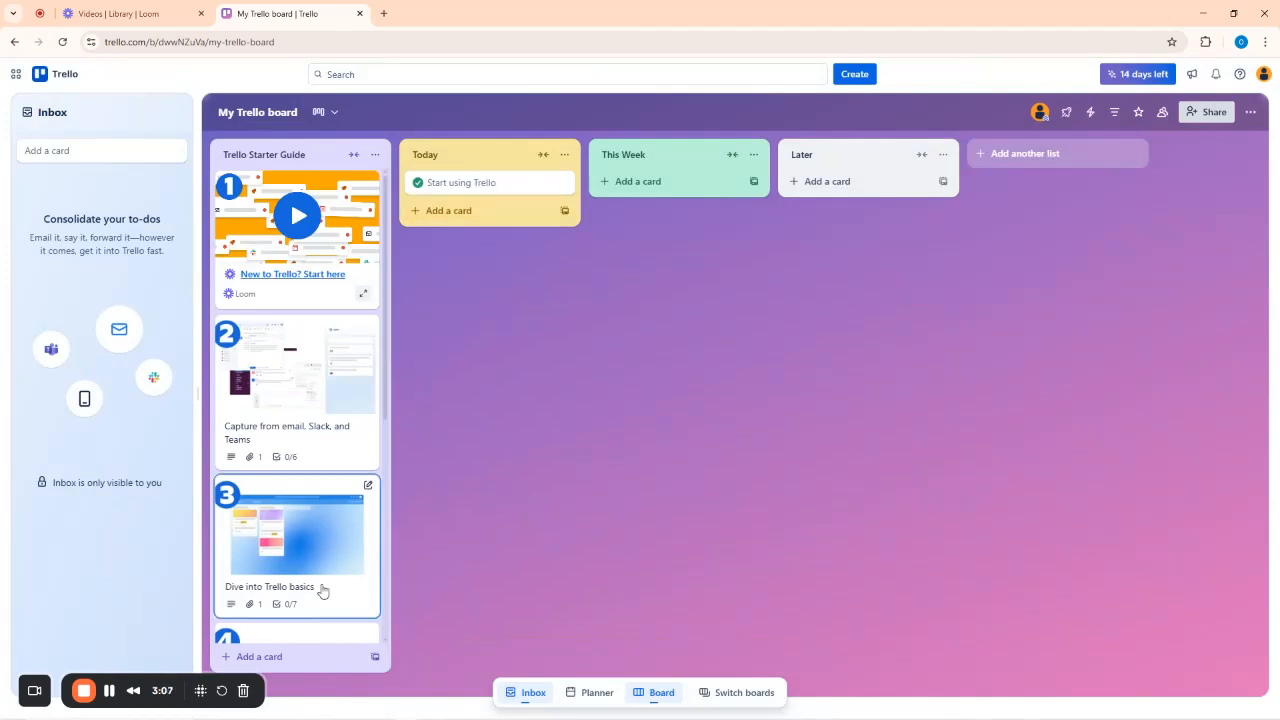
pyautogui.click(375, 155)
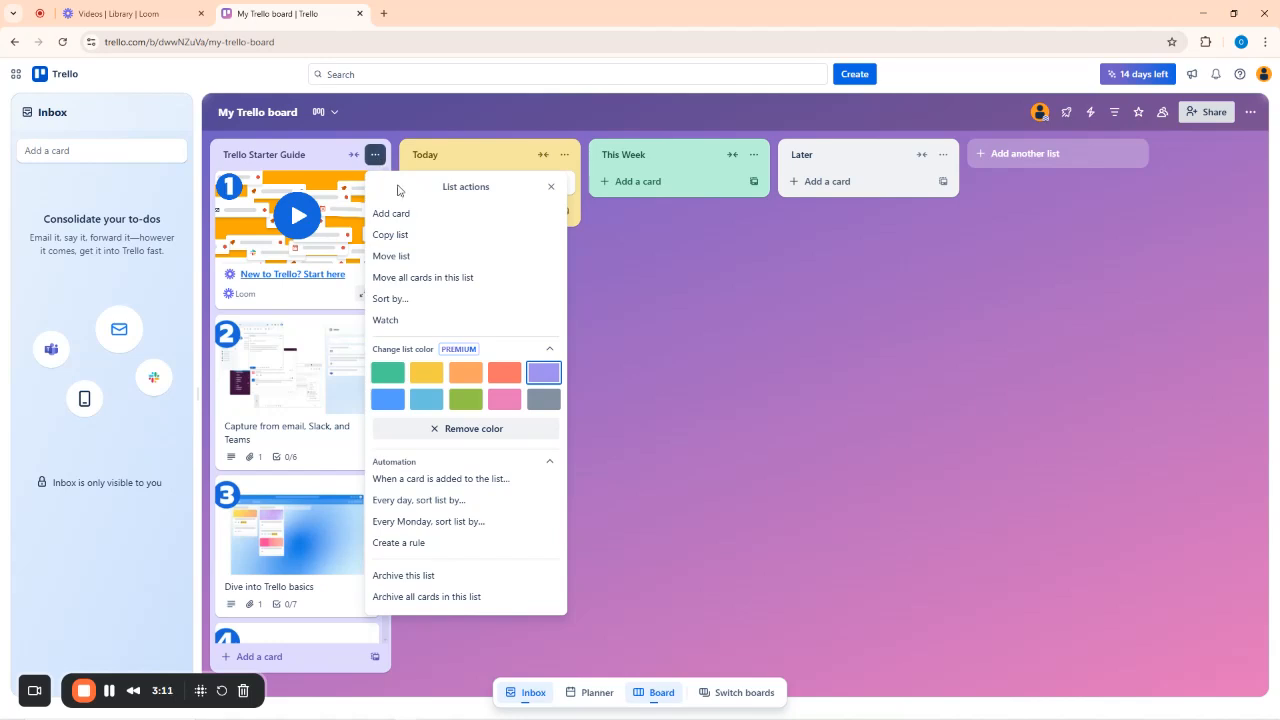
pyautogui.click(418, 578)
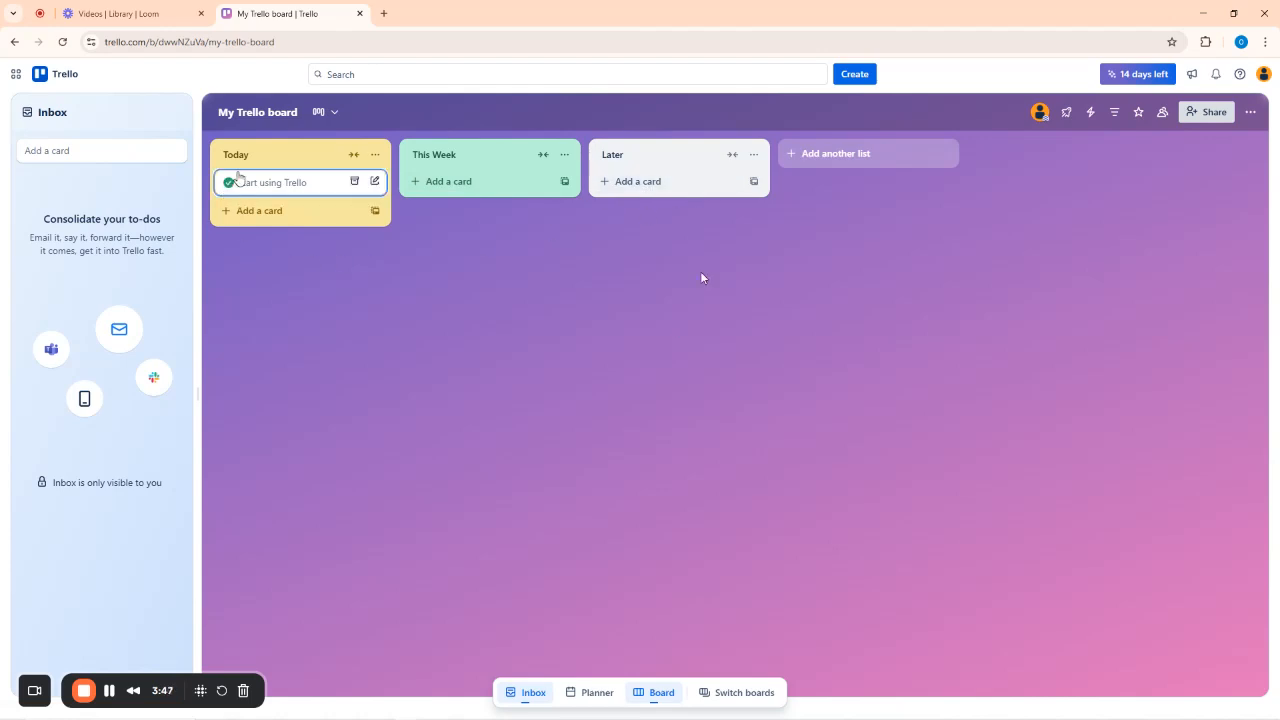
# Rename the Today, This Week and Later lists to To-Do, Doing and Complete.
pyautogui.click(233, 153)
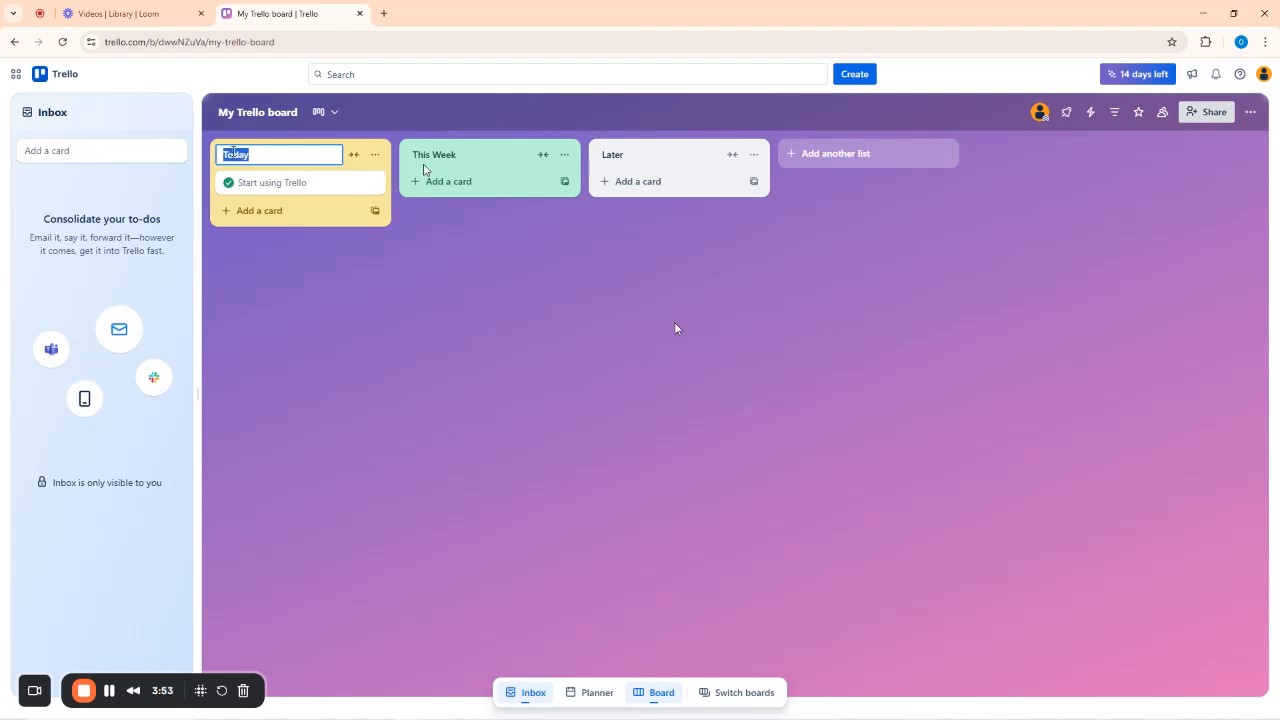
pyautogui.click(432, 155)
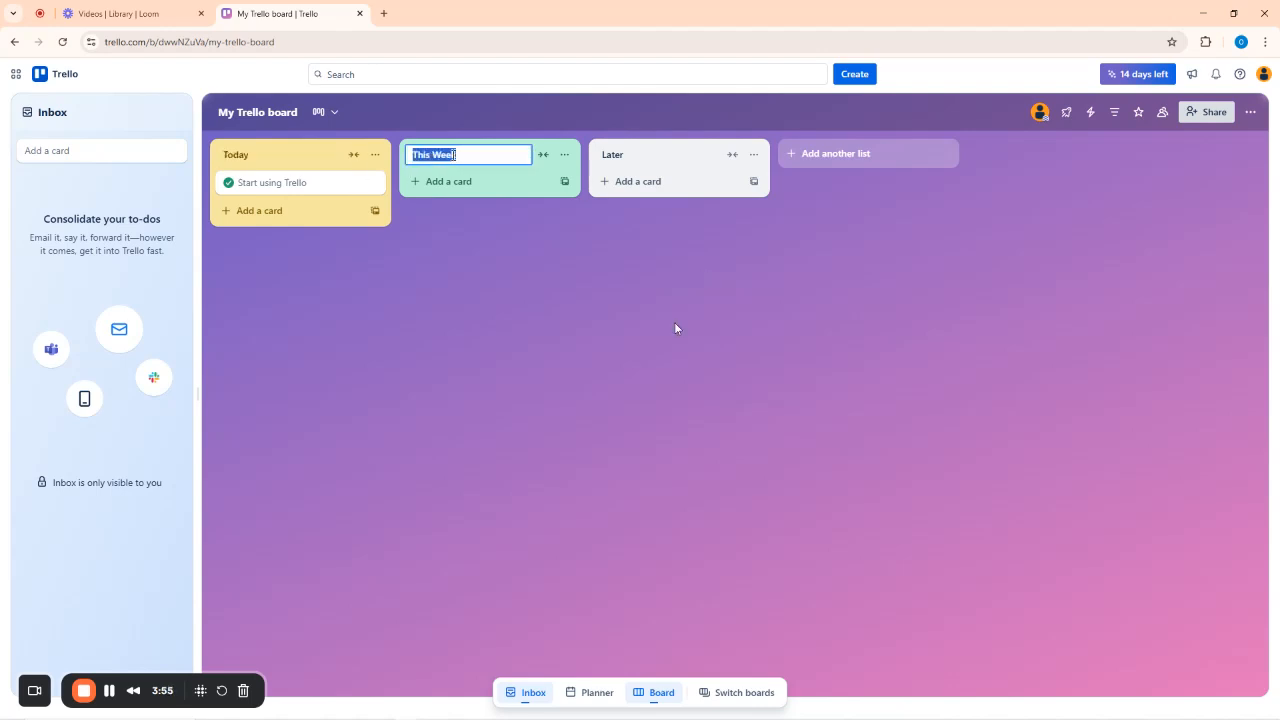
pyautogui.click(614, 155)
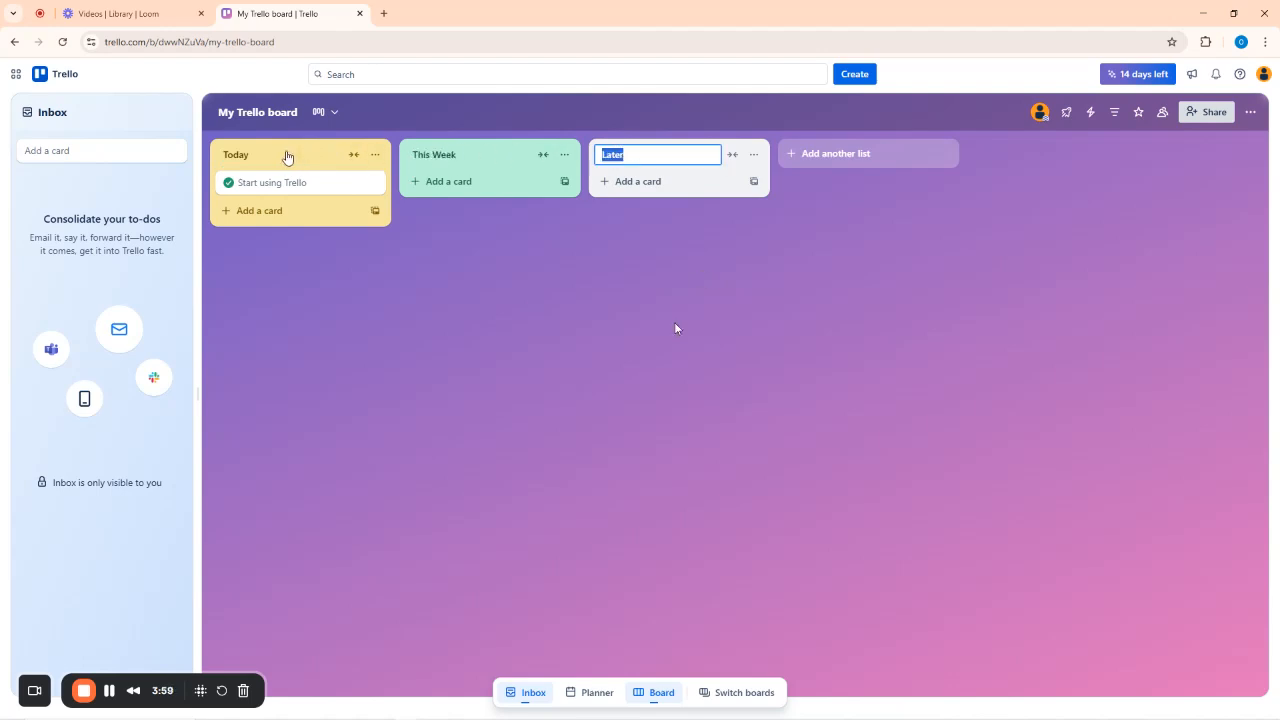
pyautogui.click(246, 155)
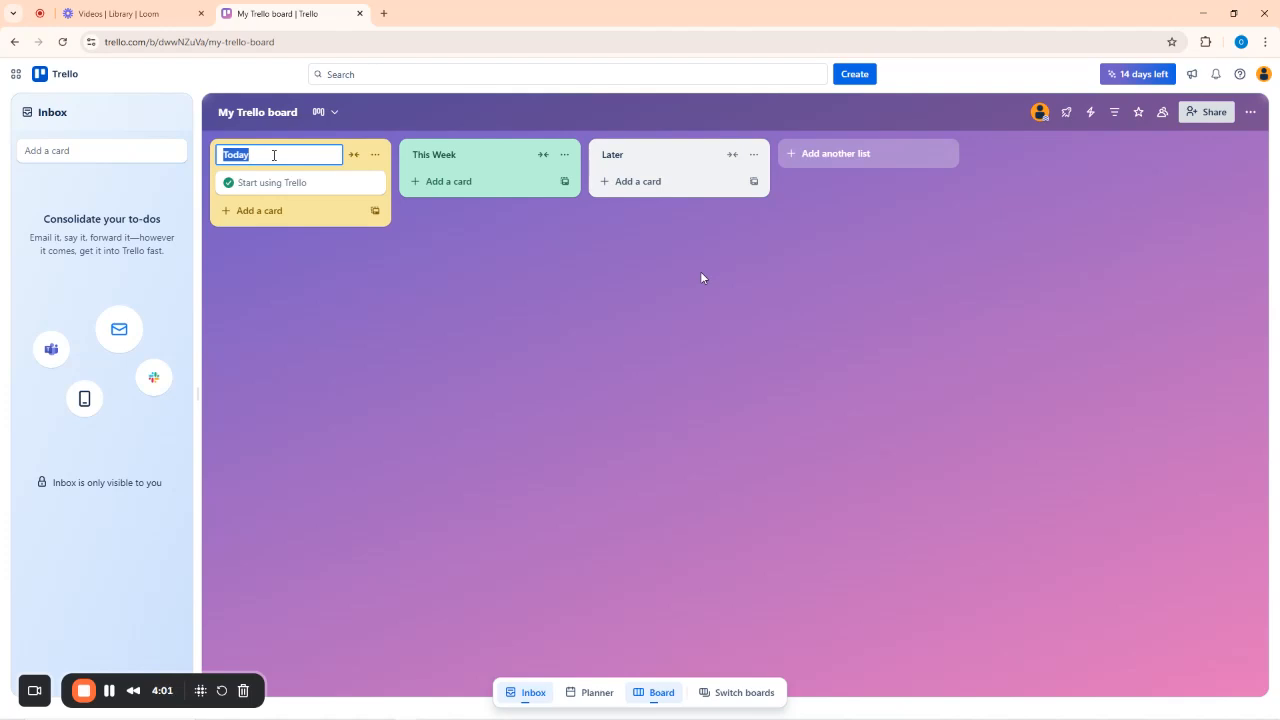
pyautogui.write('To-Do')
pyautogui.click(446, 156)
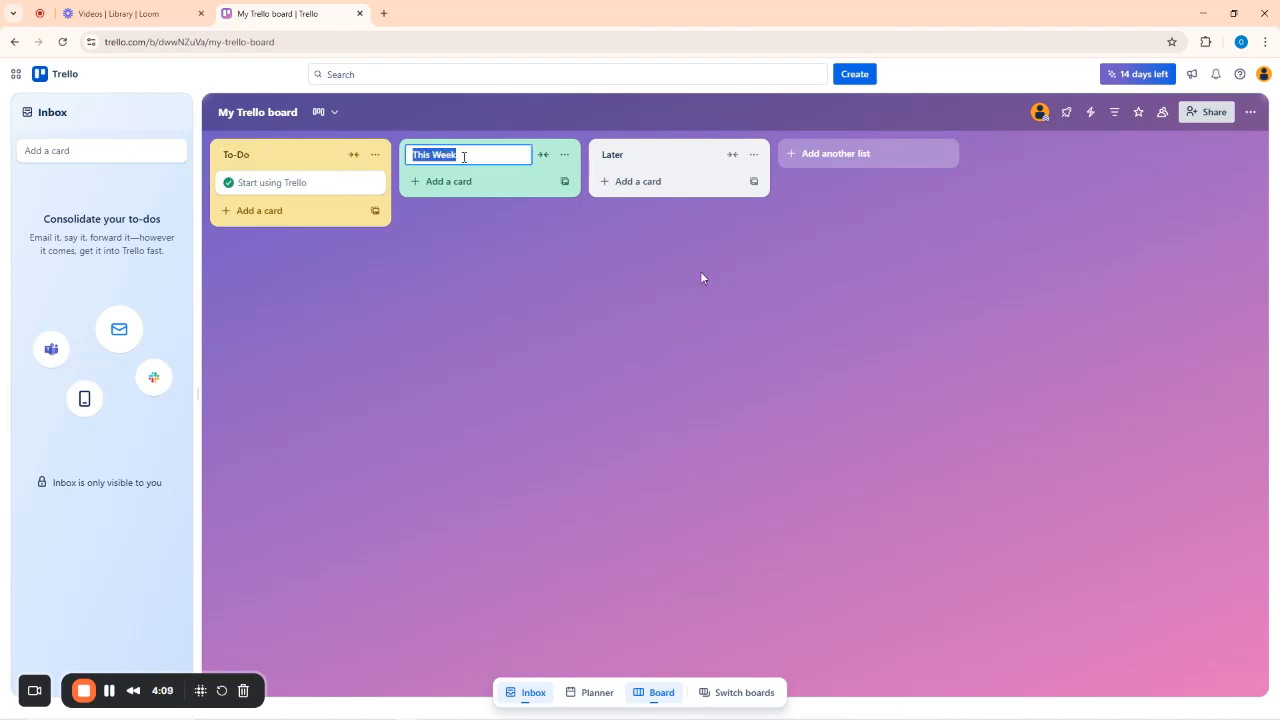
pyautogui.write('Doing')
pyautogui.click(634, 154)
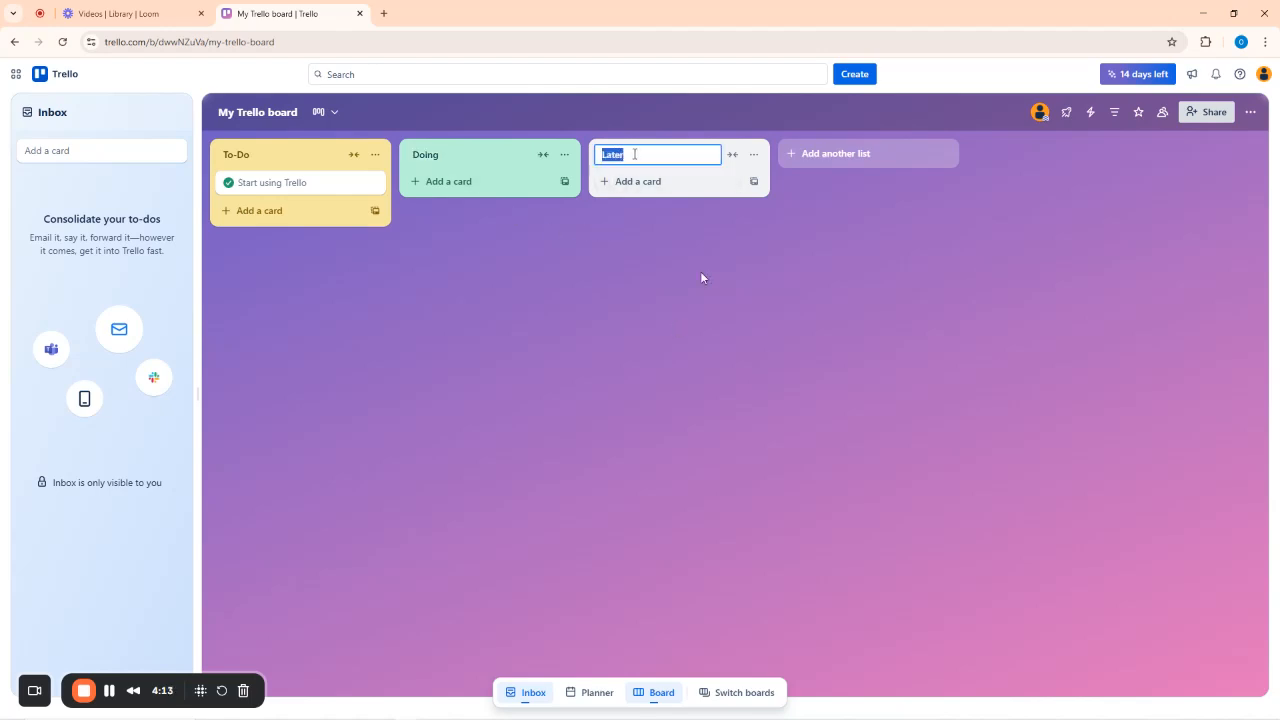
pyautogui.write('Complete')
pyautogui.press('Return')
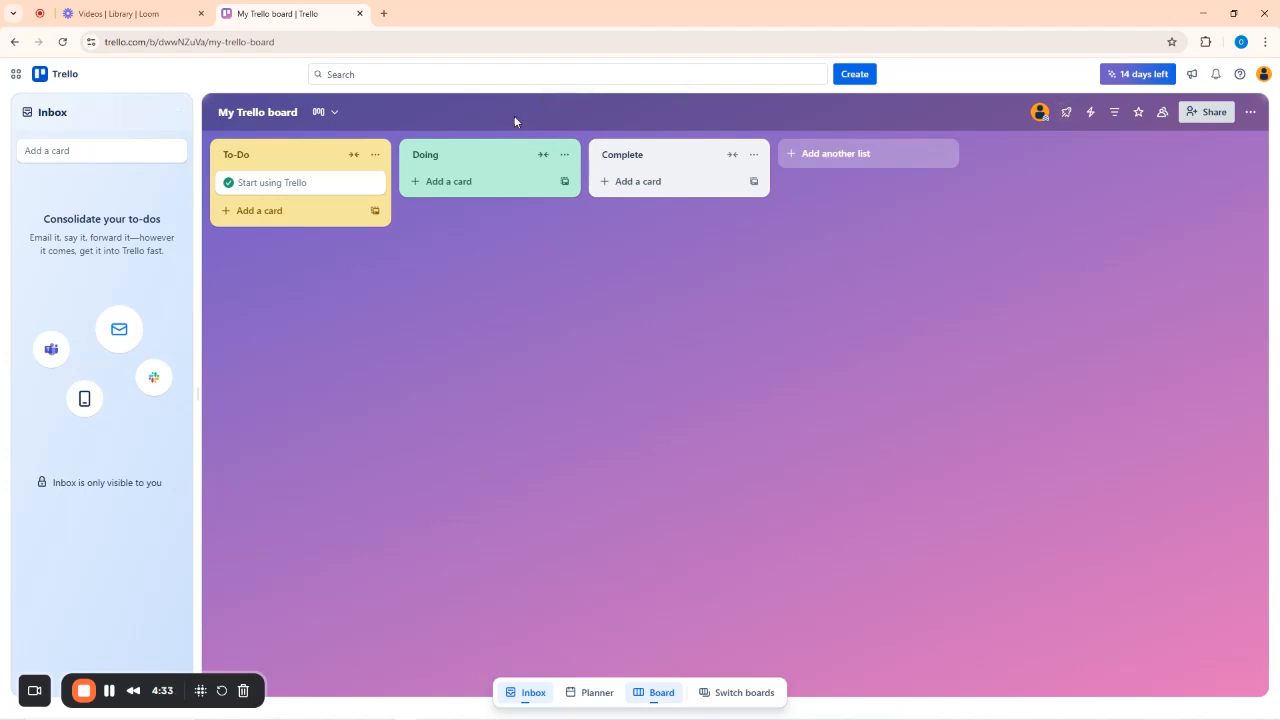
pyautogui.click(265, 115)
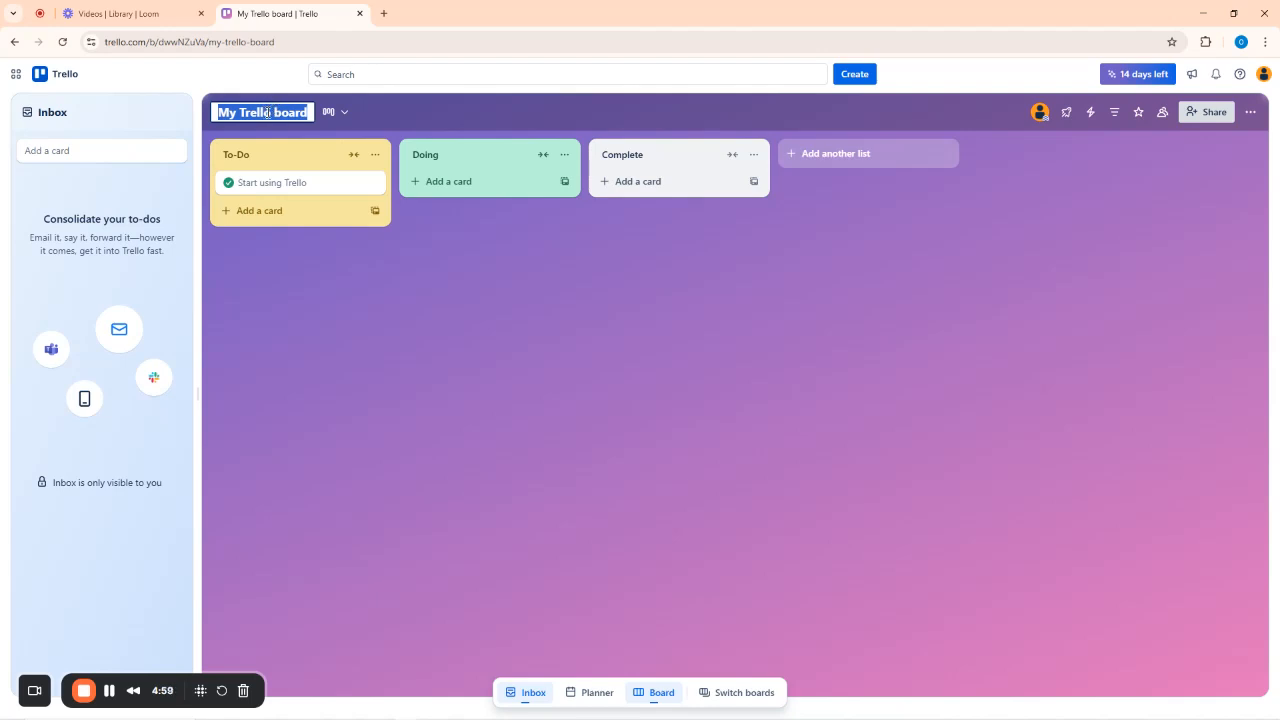
# Enter 'Traditional Marriage' as the board title and save it.
pyautogui.write('Traditional M')
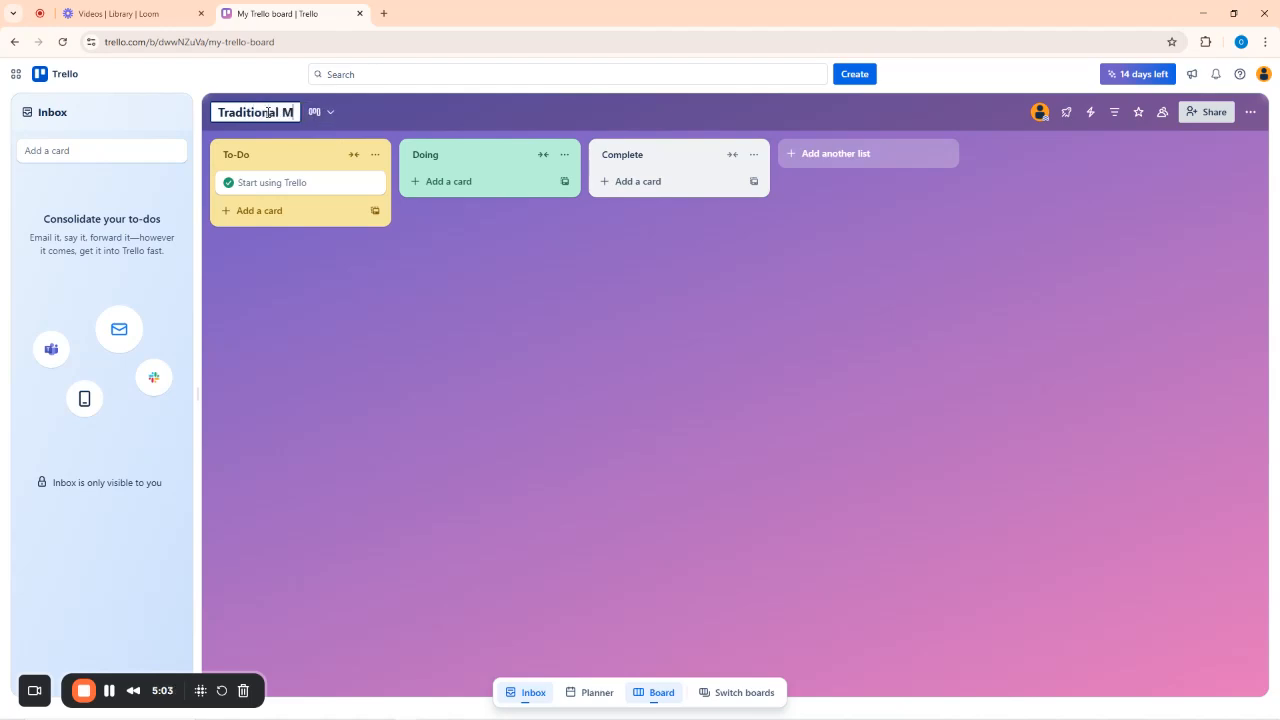
pyautogui.write('arriage')
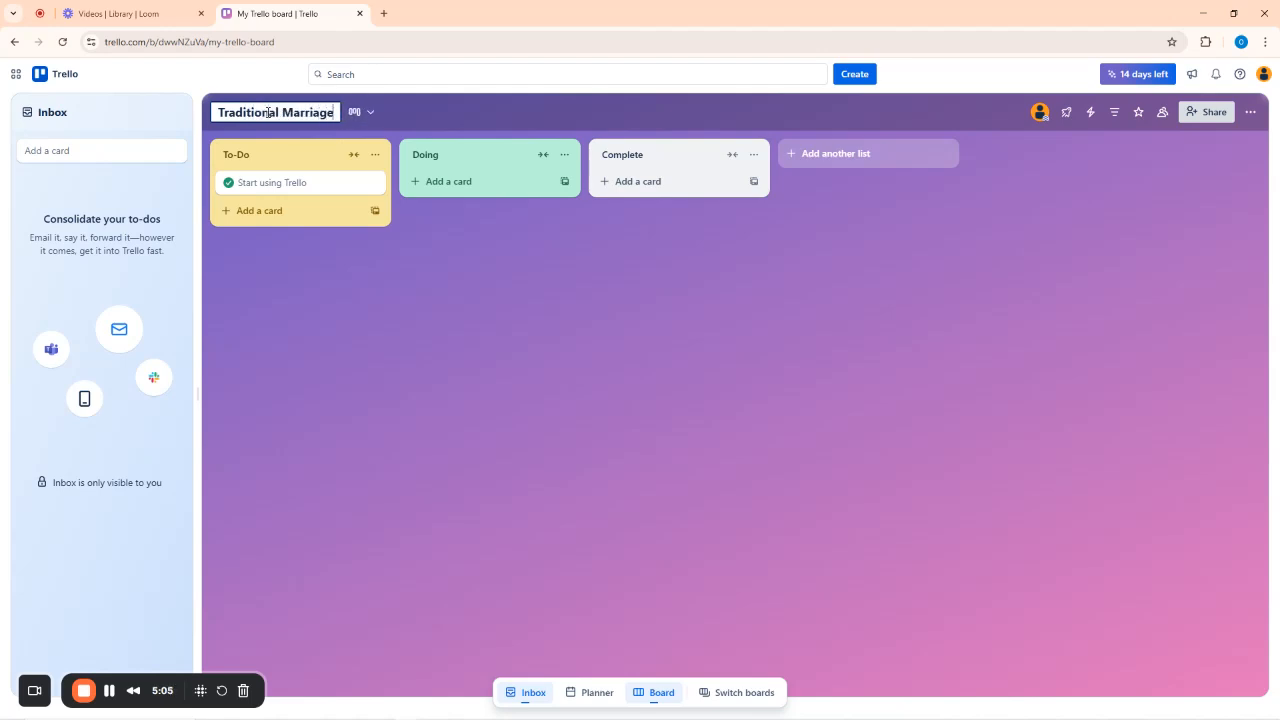
pyautogui.press('Return')
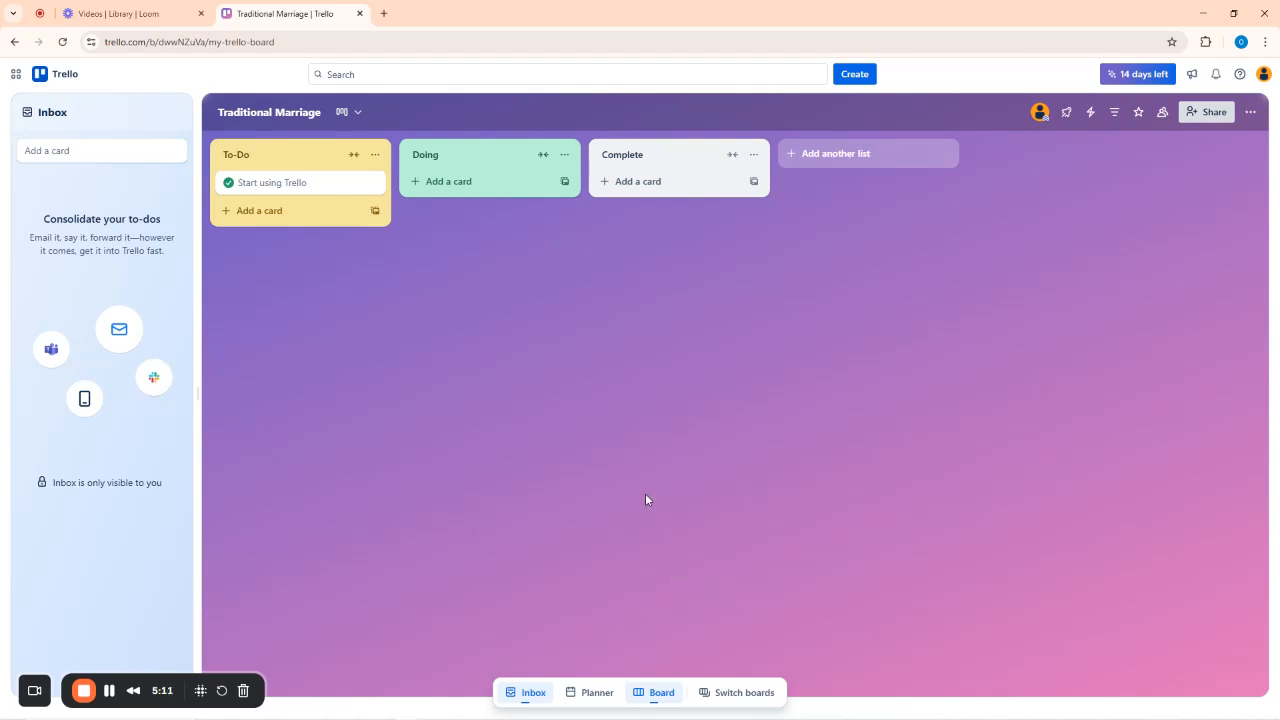
pyautogui.moveTo(422, 705)
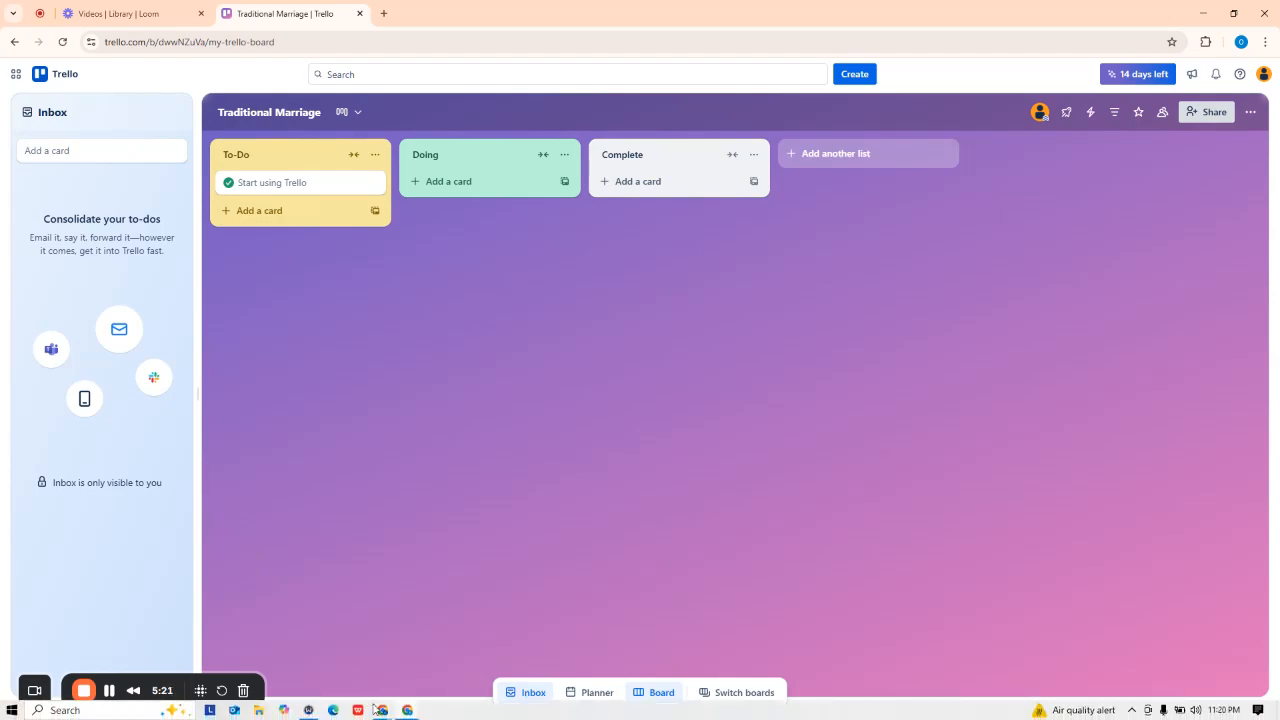
pyautogui.moveTo(383, 710)
pyautogui.click(253, 647)
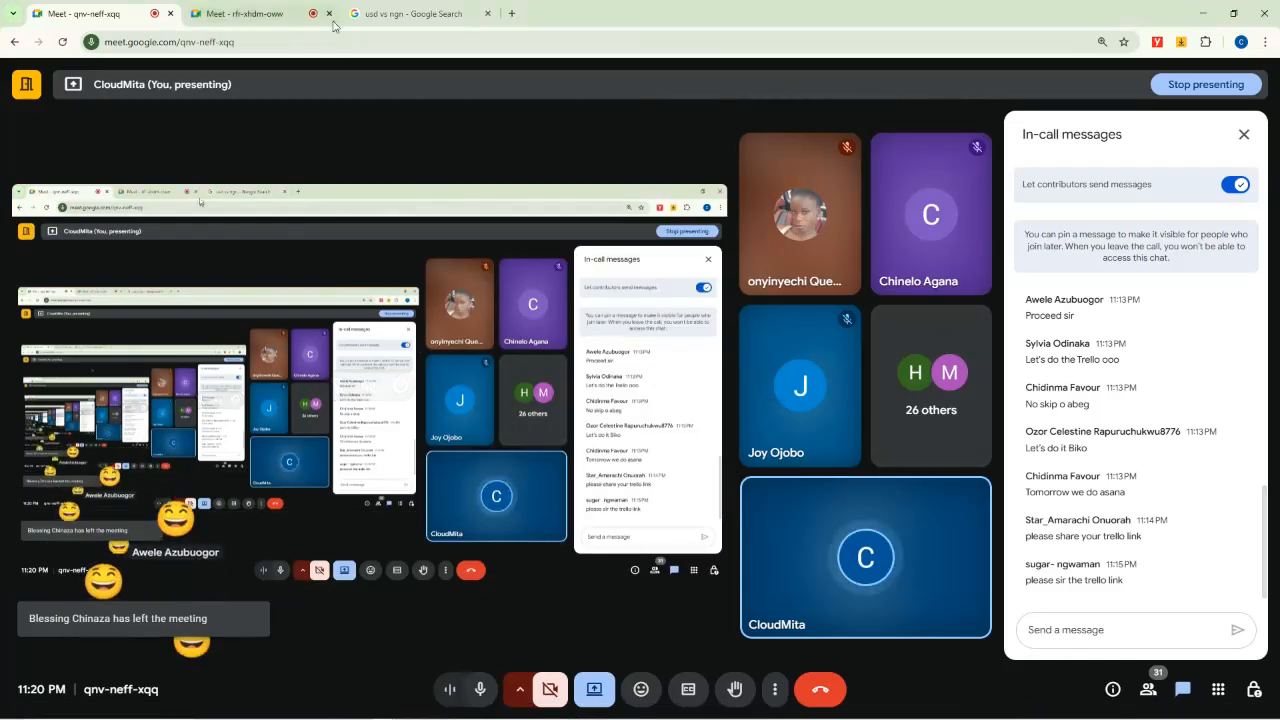
pyautogui.click(242, 8)
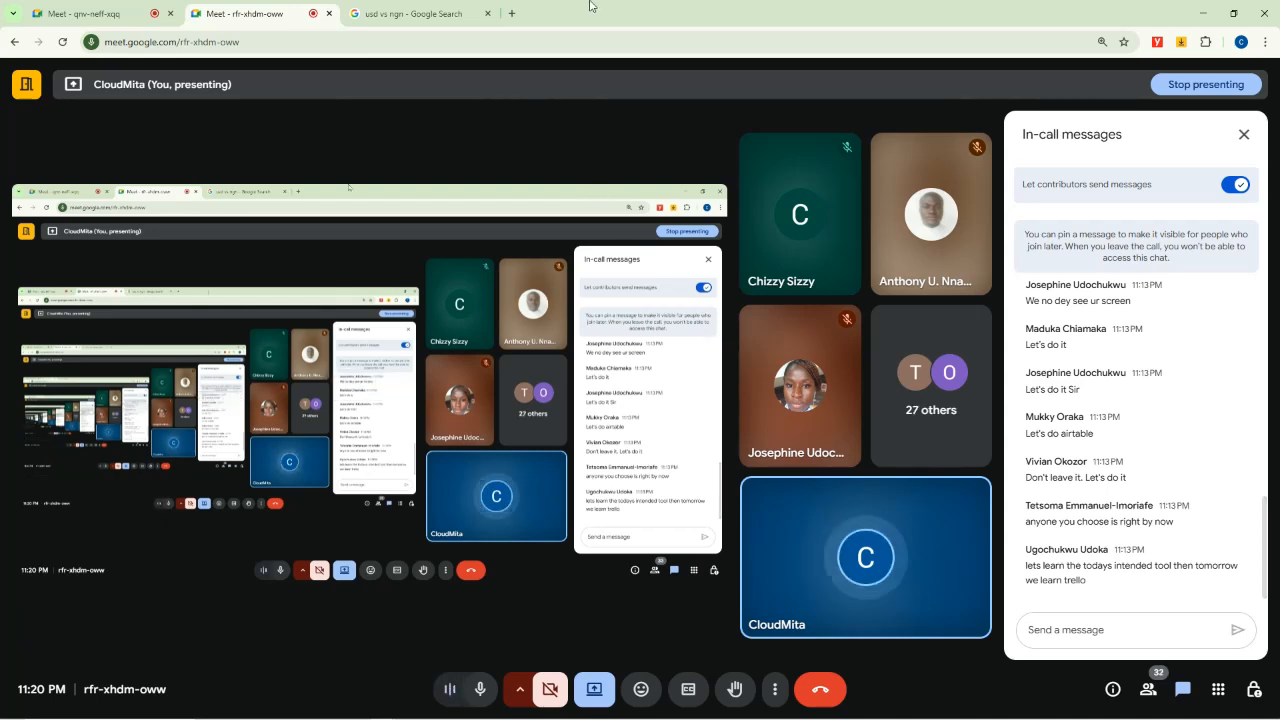
# Go to YouTube through the browser address bar.
pyautogui.click(437, 10)
pyautogui.click(412, 42)
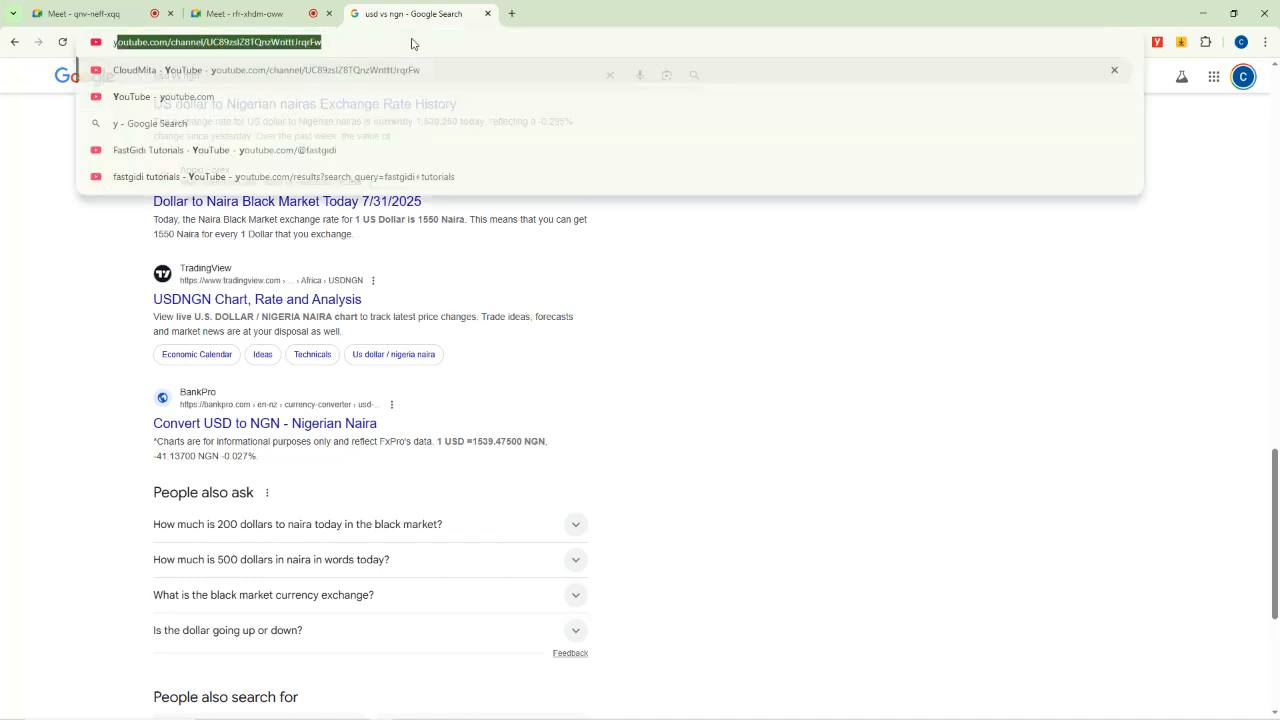
pyautogui.write('yu')
pyautogui.press('BackSpace')
pyautogui.write('ou')
pyautogui.press('Return')
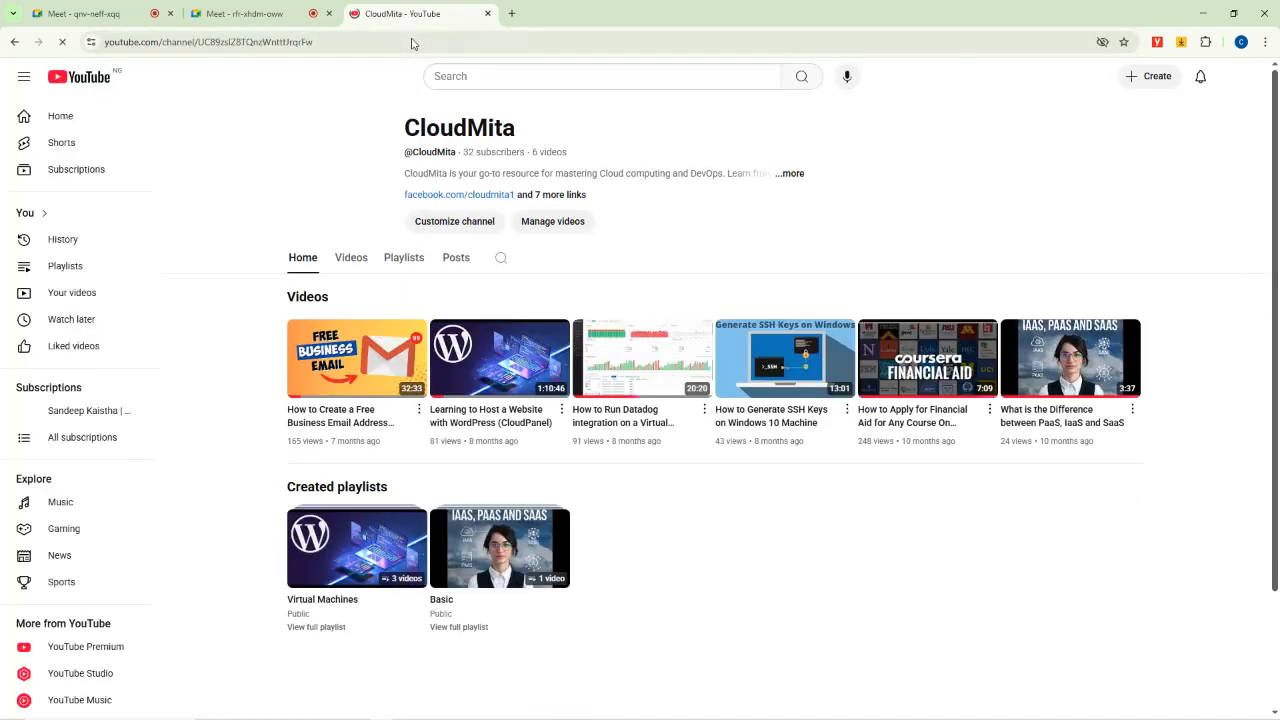
# Search YouTube for 'fastgidi tutorials' and open the FastGidi Tutorials channel.
pyautogui.click(489, 79)
pyautogui.write('fast')
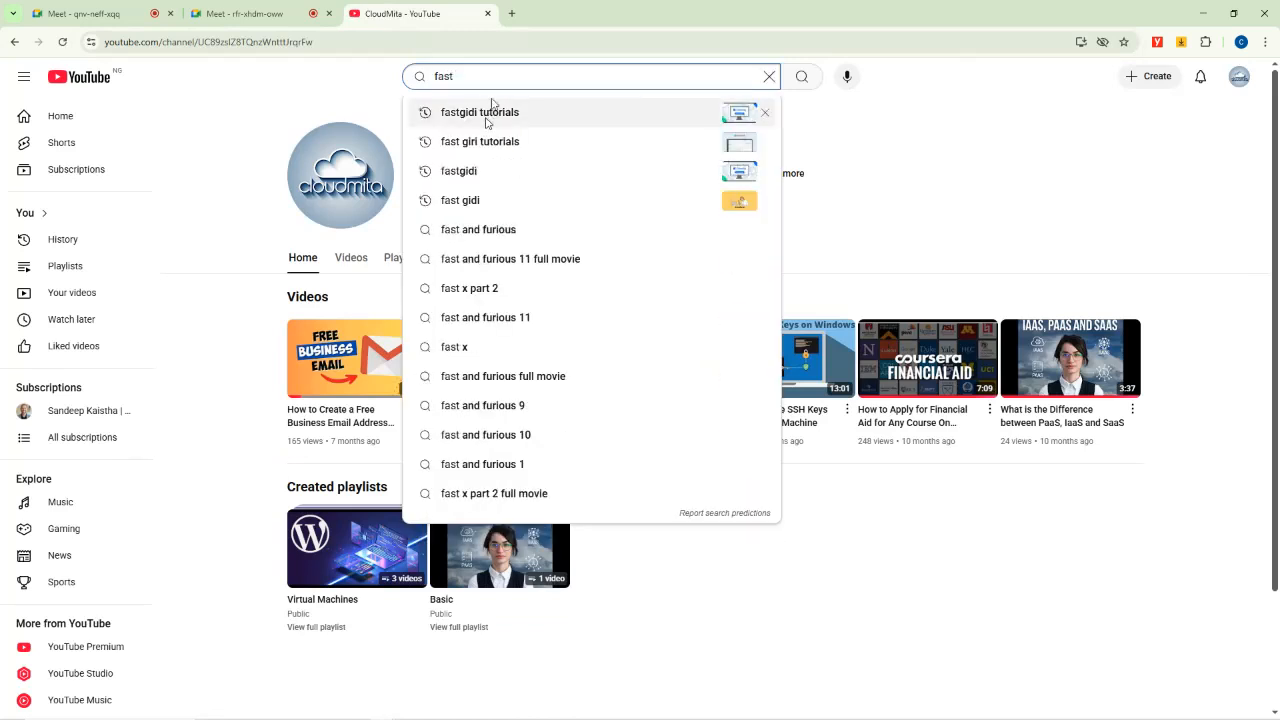
pyautogui.click(488, 117)
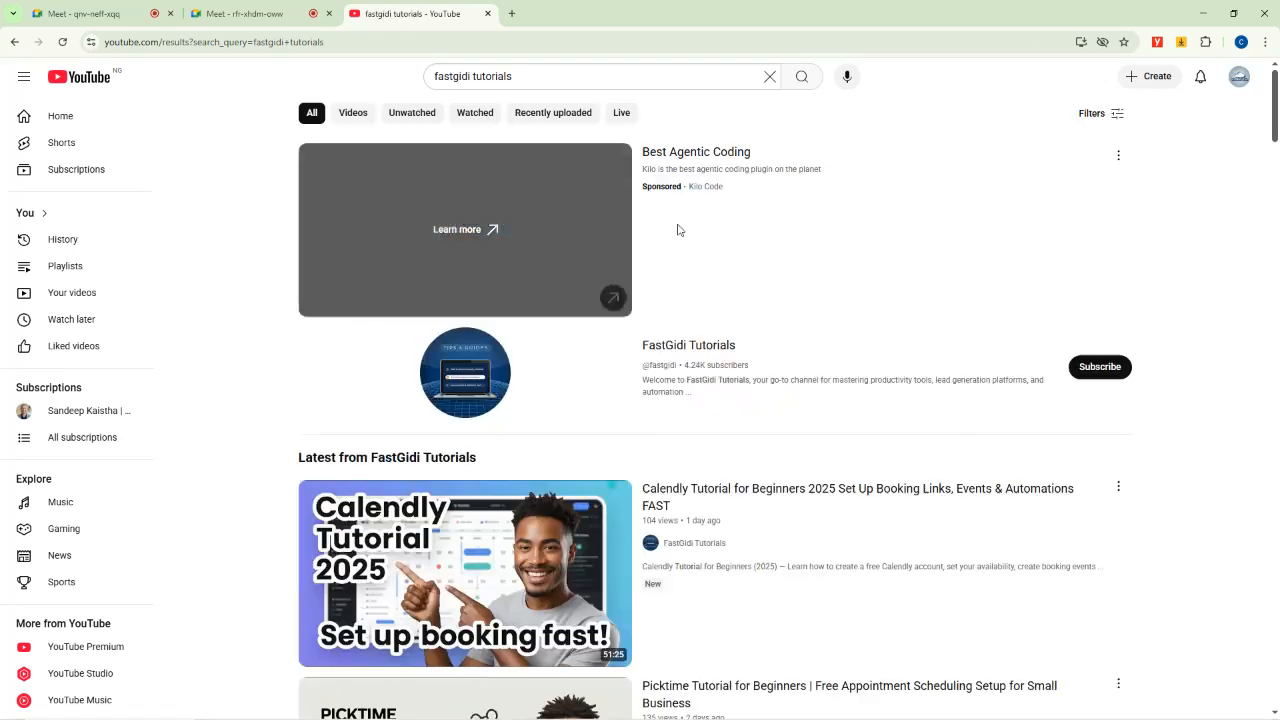
pyautogui.click(674, 346)
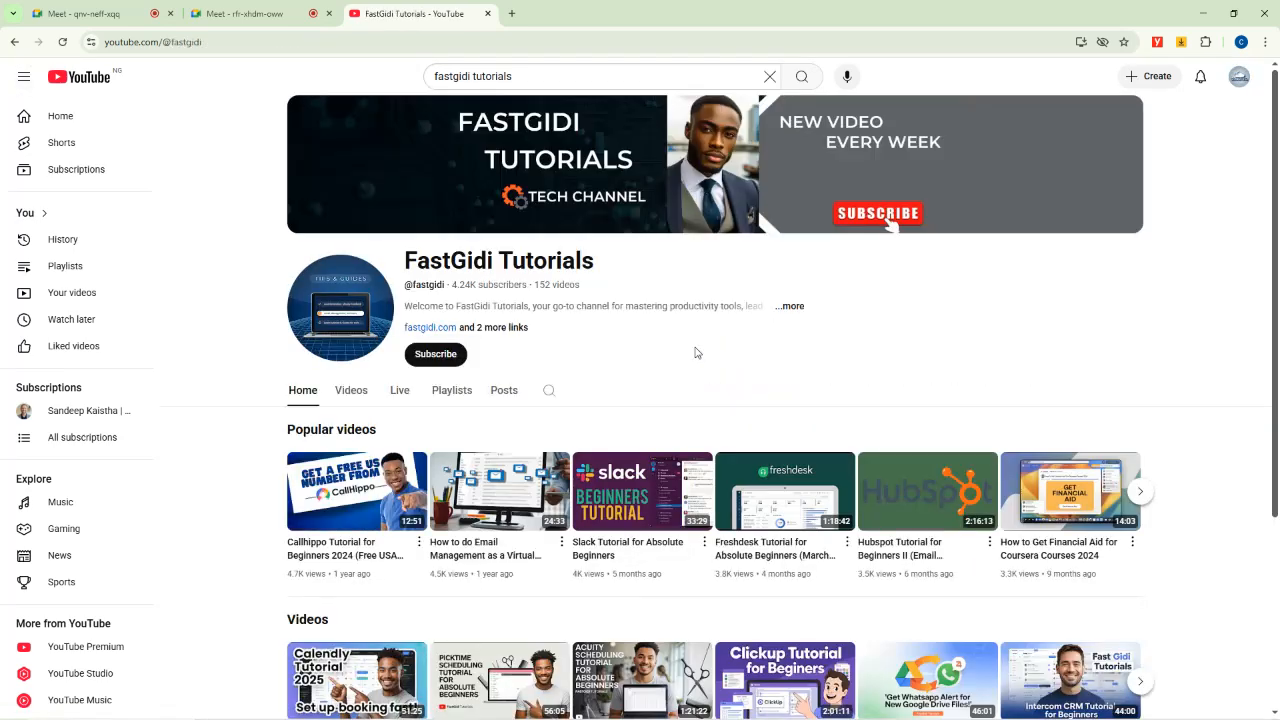
# Search the channel for 'trello' and open 'How to Use Trello in Organizing Your Travel Plans'.
pyautogui.click(551, 394)
pyautogui.write('trello')
pyautogui.press('Return')
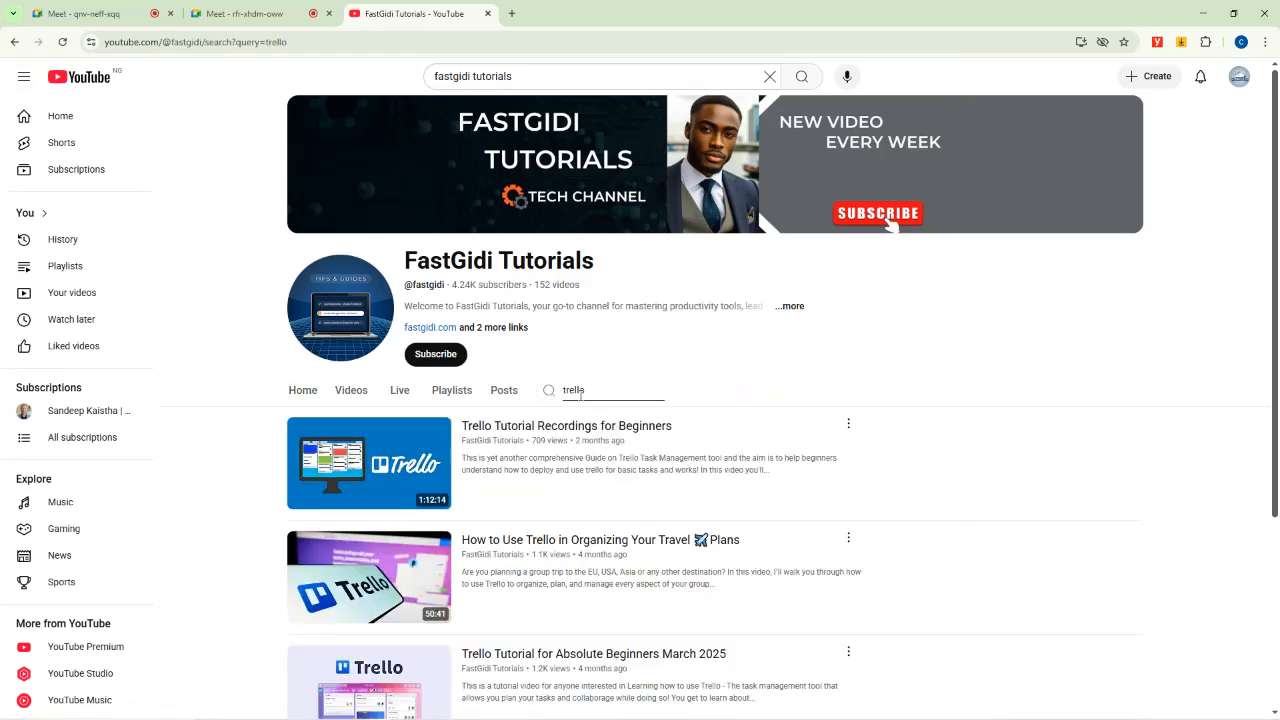
pyautogui.scroll(-3, 584, 400)
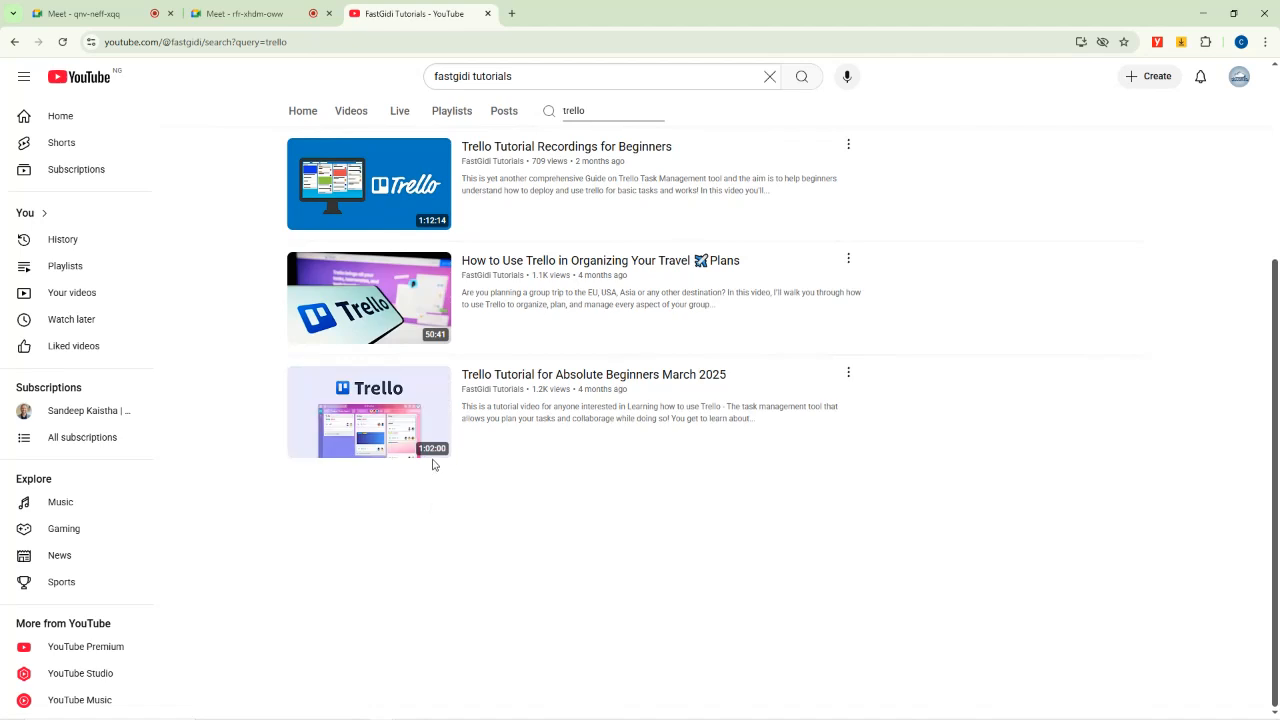
pyautogui.moveTo(434, 461)
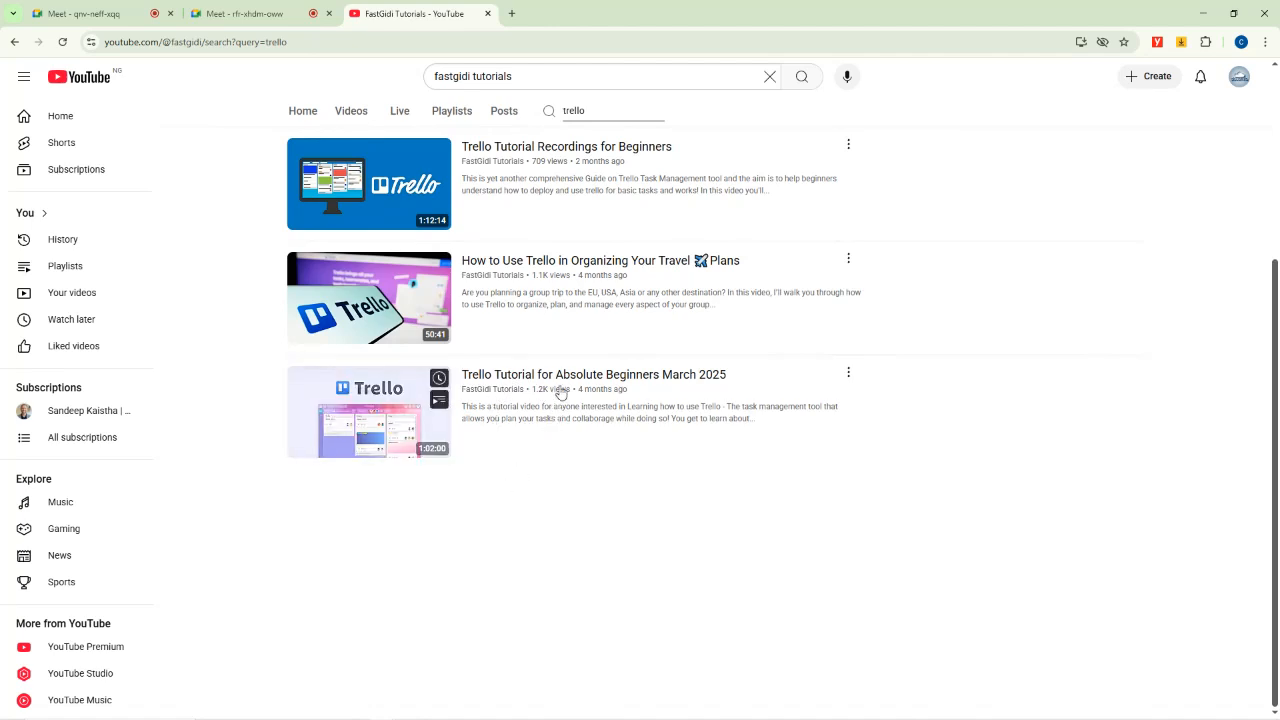
pyautogui.moveTo(565, 349)
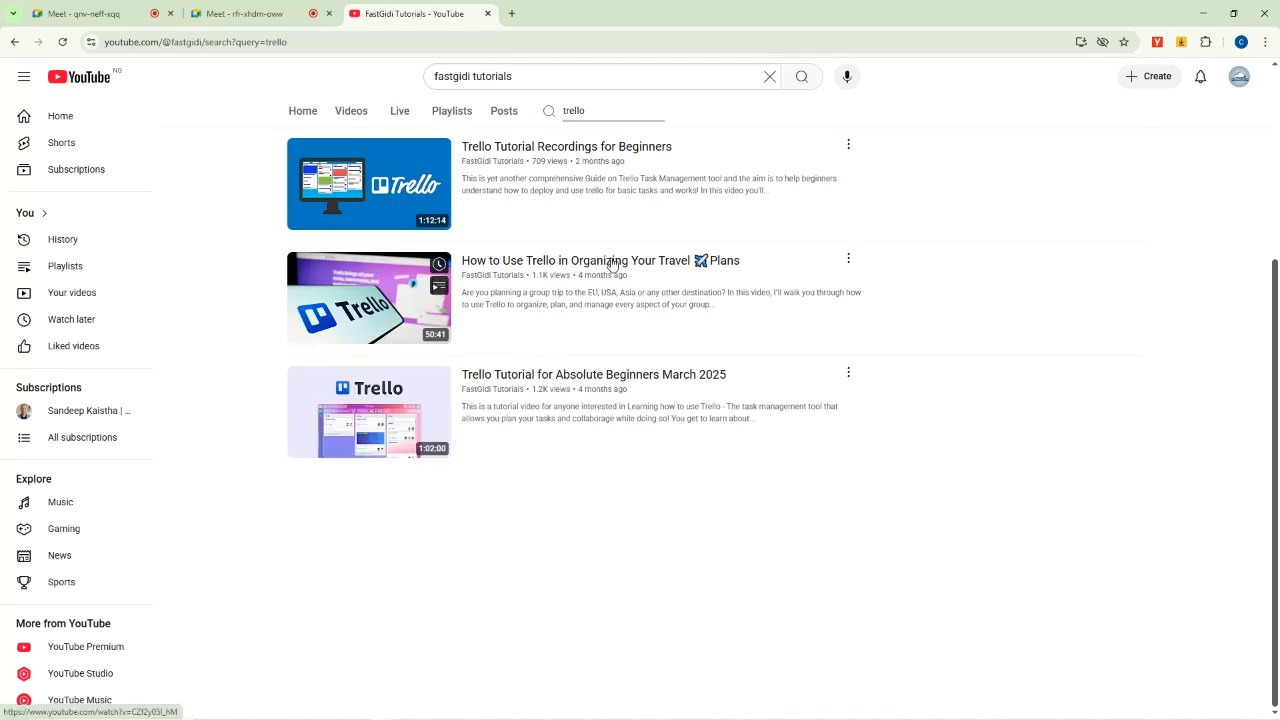
pyautogui.click(586, 265)
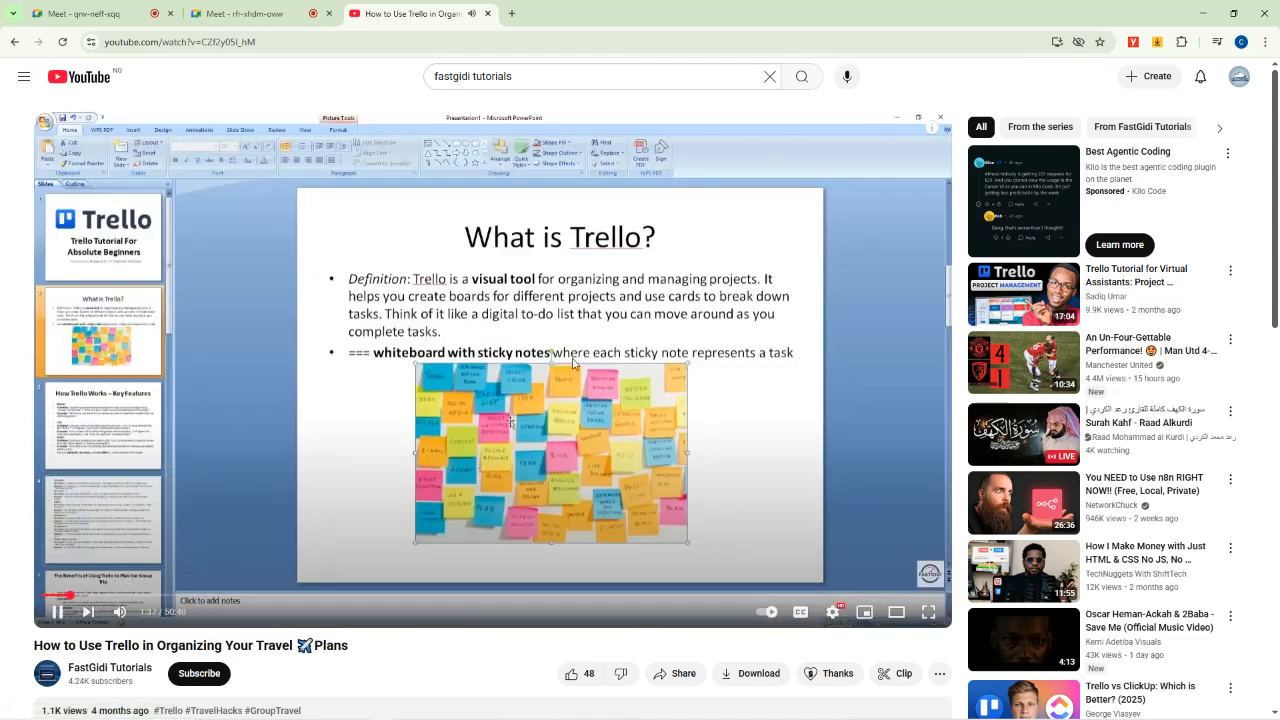
# Pause the video at 1:39 and select its page URL to copy.
pyautogui.click(513, 402)
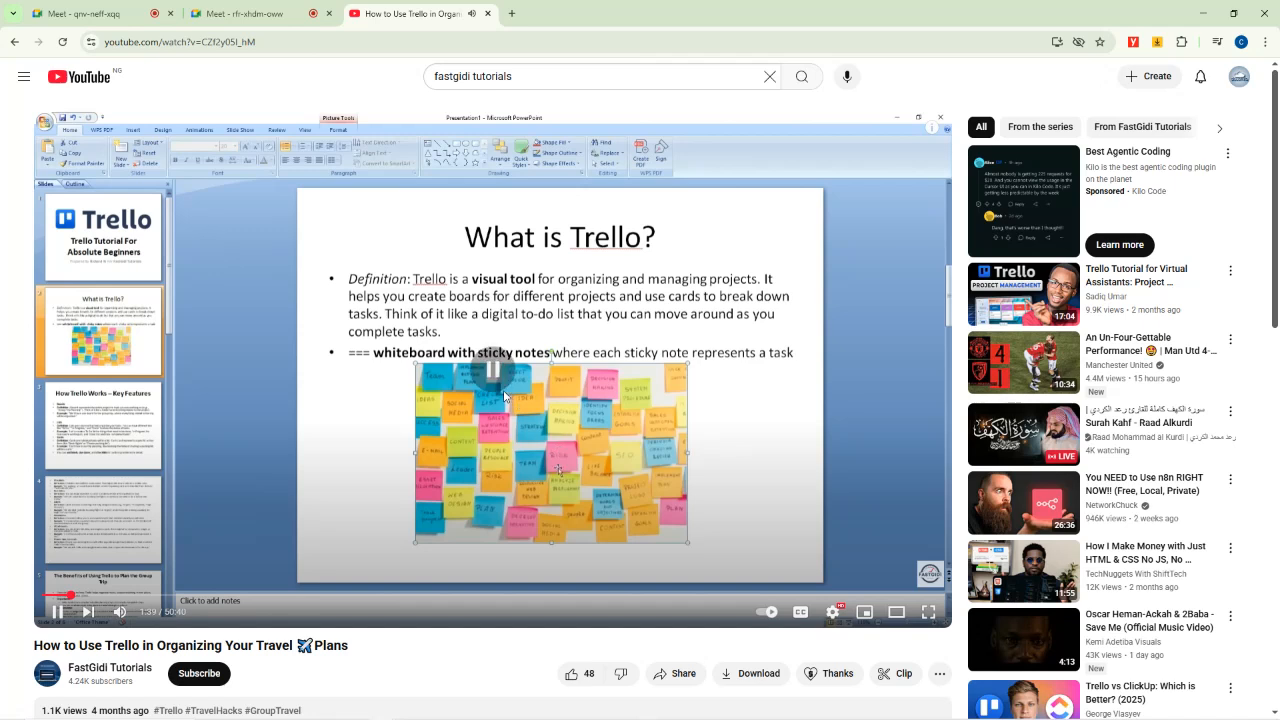
pyautogui.click(263, 44)
pyautogui.hotkey('ctrl', 'c')
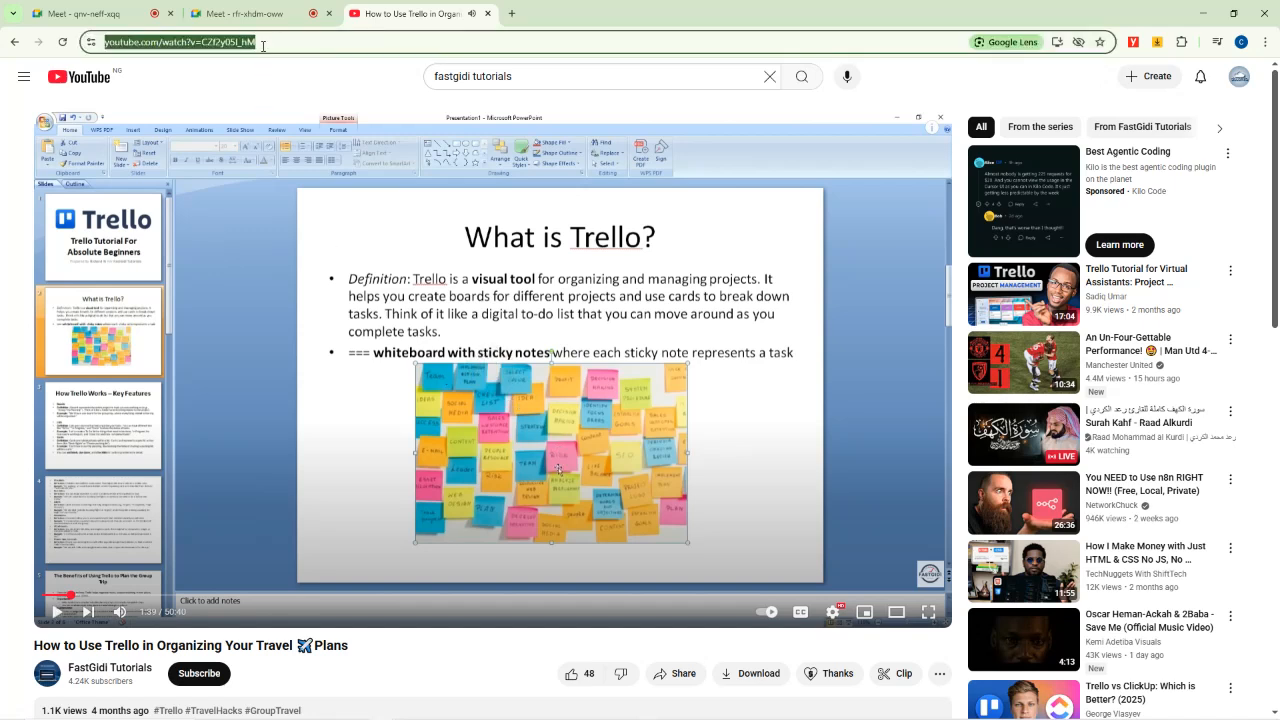
# Paste and send the Trello video link in the second meeting's chat, then the first's.
pyautogui.click(245, 14)
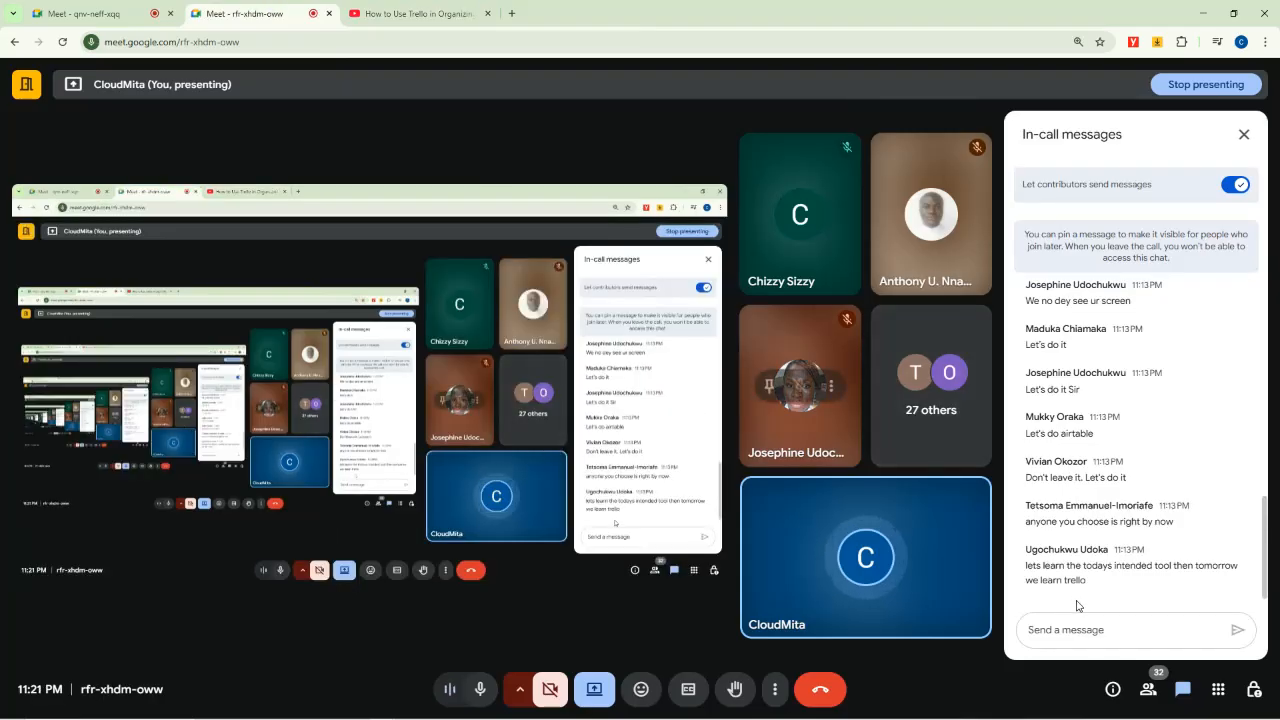
pyautogui.hotkey('ctrl', 'v')
pyautogui.press('Return')
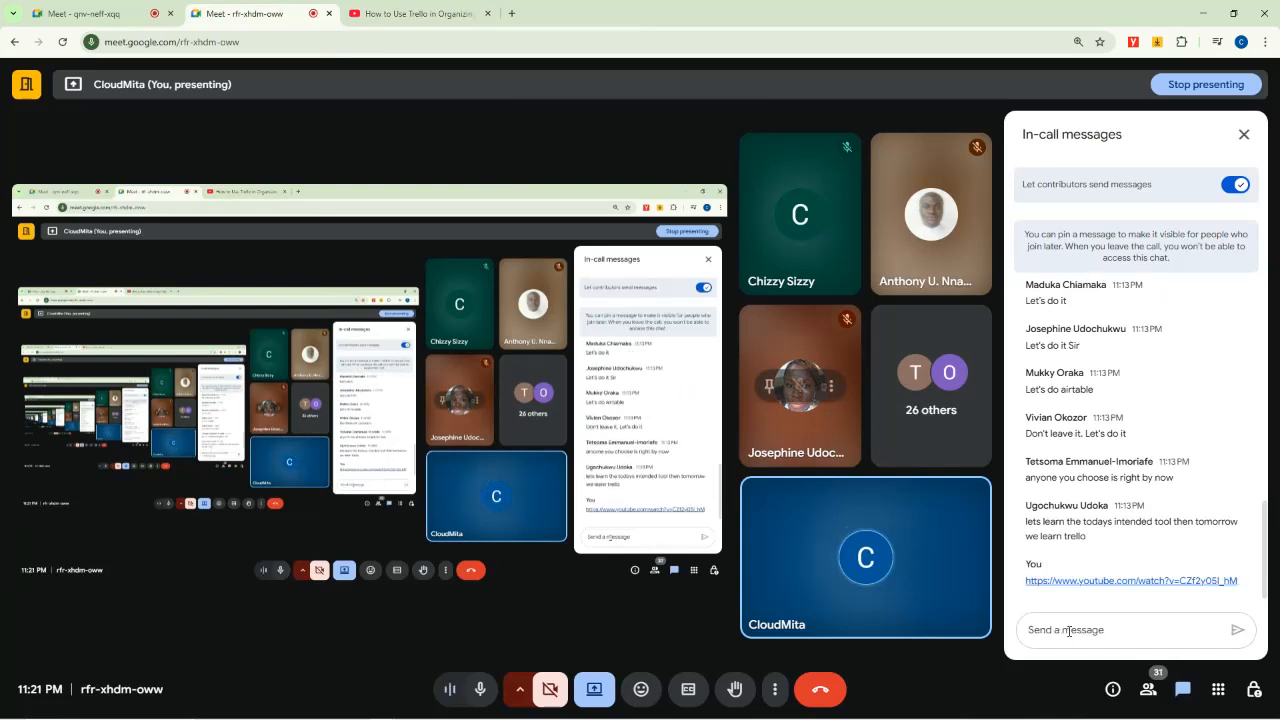
pyautogui.click(146, 6)
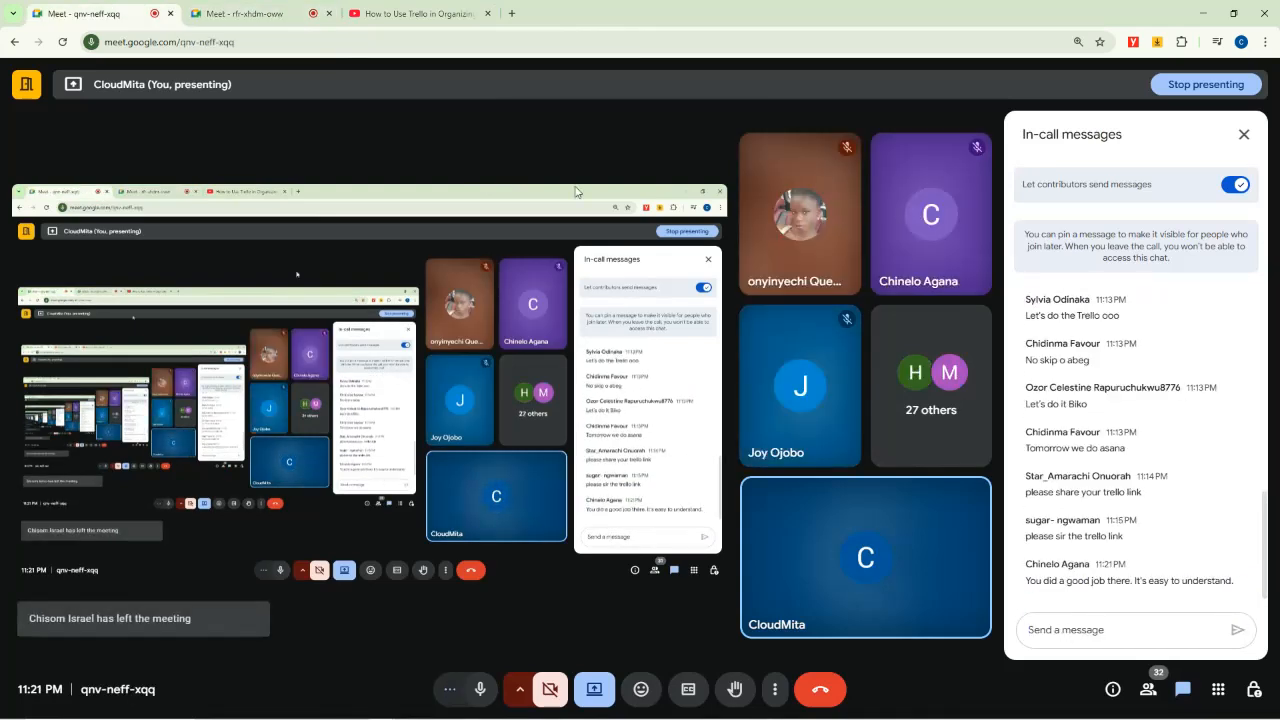
pyautogui.click(1103, 627)
pyautogui.write('https://www.youtube.com/watch?v=CZf2y05I_hM')
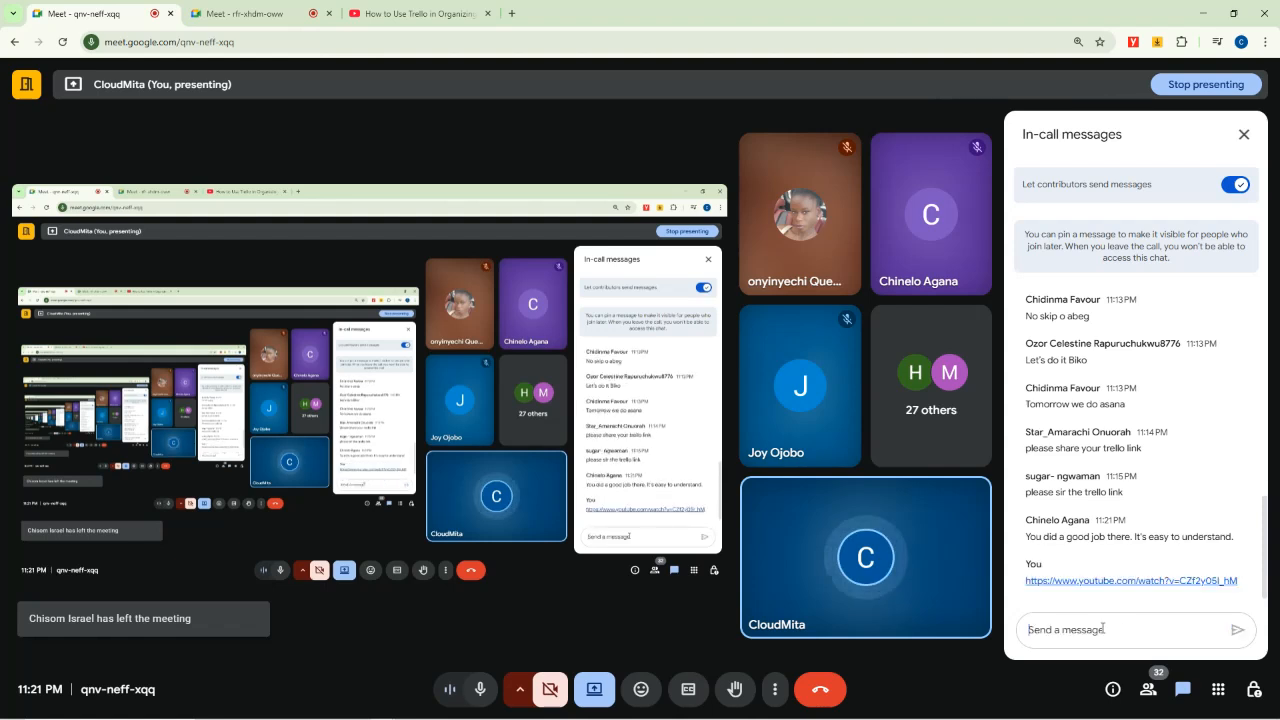
pyautogui.press('Return')
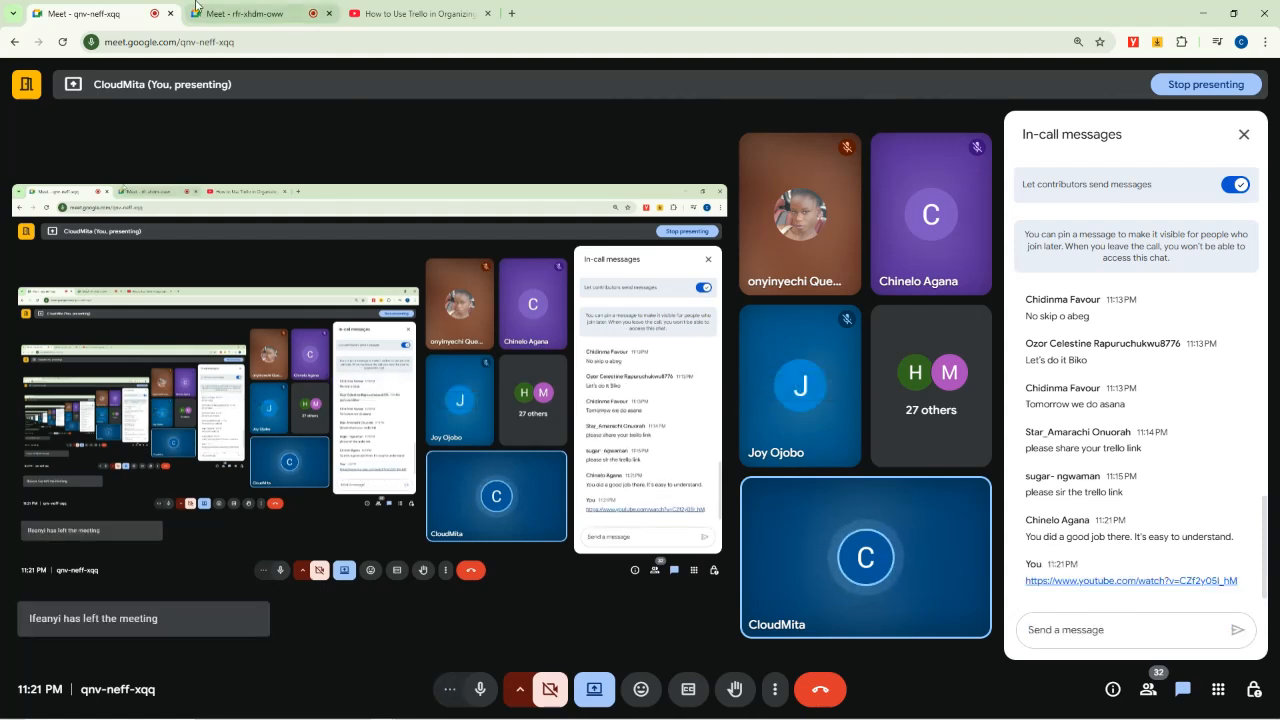
# Launch WhatsApp from the system app search.
pyautogui.moveTo(403, 712)
pyautogui.press('super')
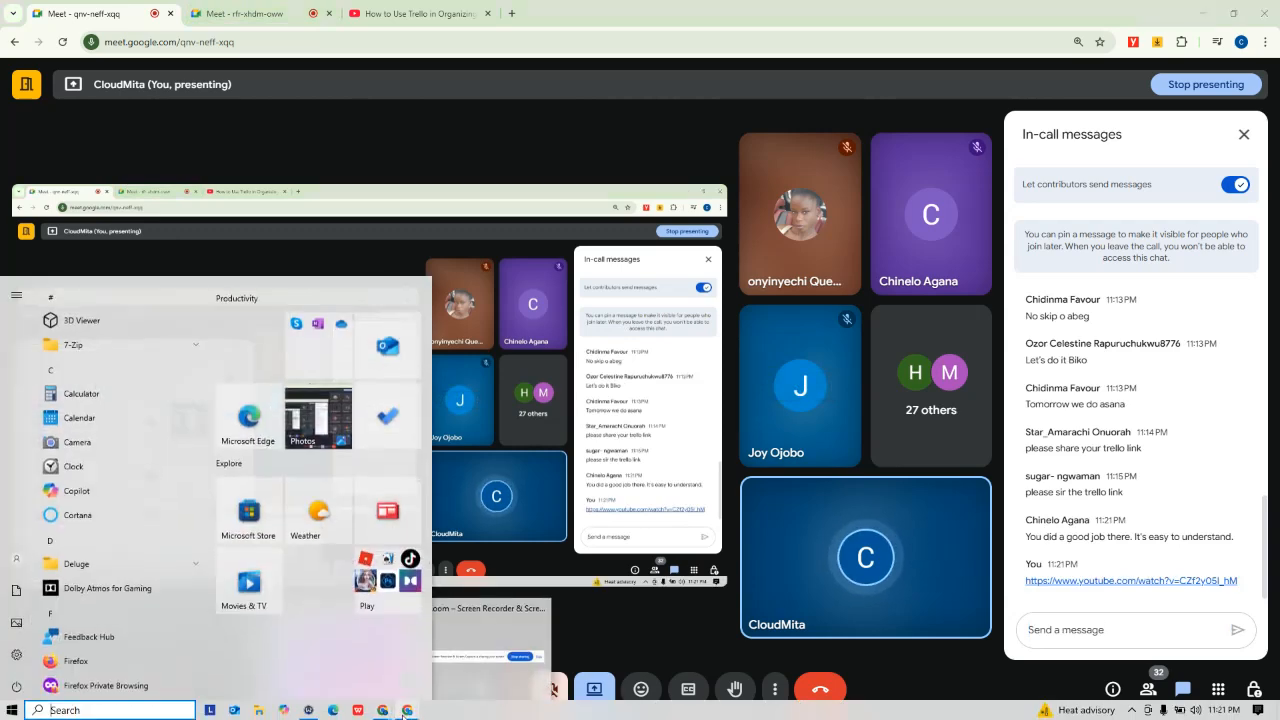
pyautogui.write('o')
pyautogui.press('BackSpace')
pyautogui.write('what')
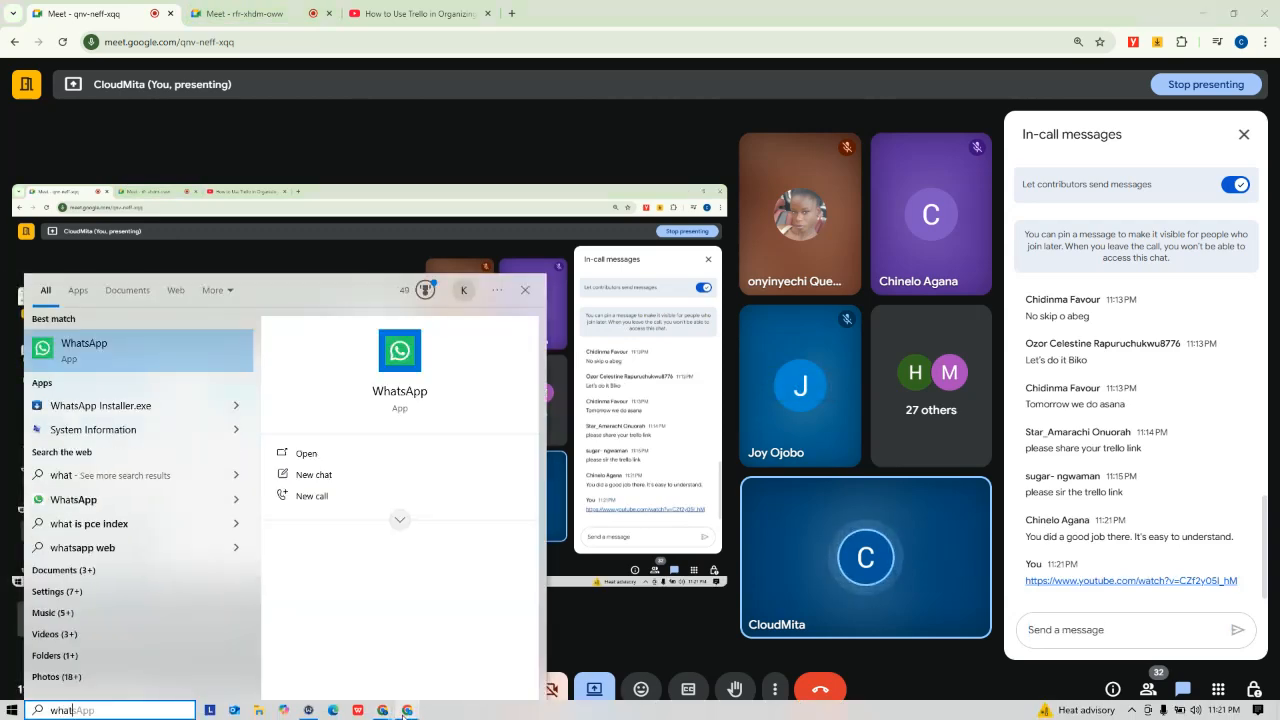
pyautogui.press('Return')
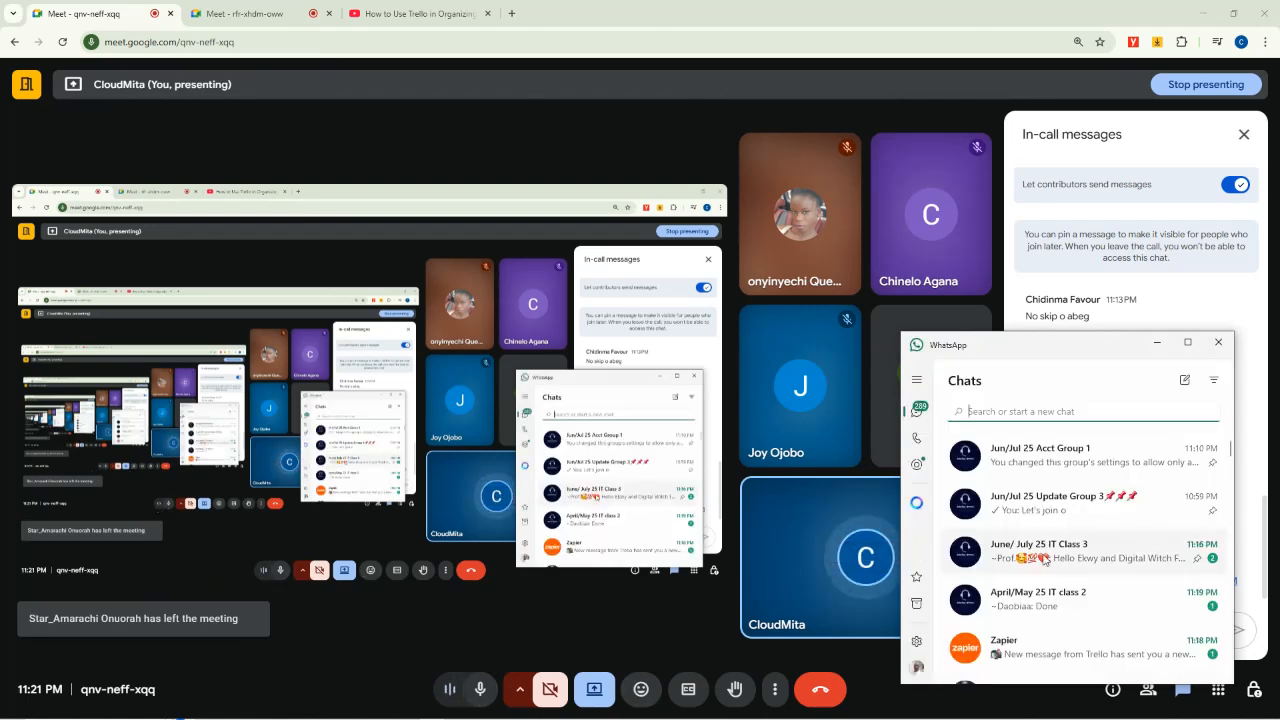
# In the class group chat, send 'Trello Tutorial Recordings -' followed by the YouTube link.
pyautogui.scroll(-5, 1047, 559)
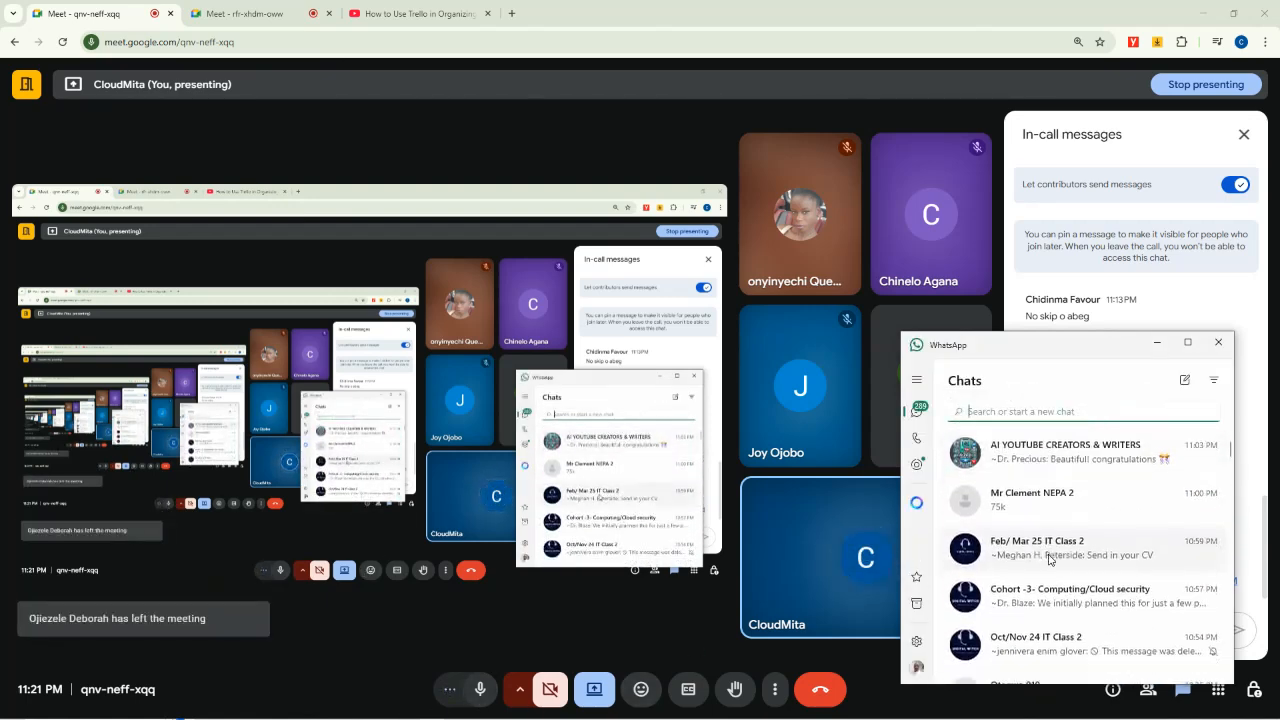
pyautogui.scroll(-3, 1049, 559)
pyautogui.click(1049, 510)
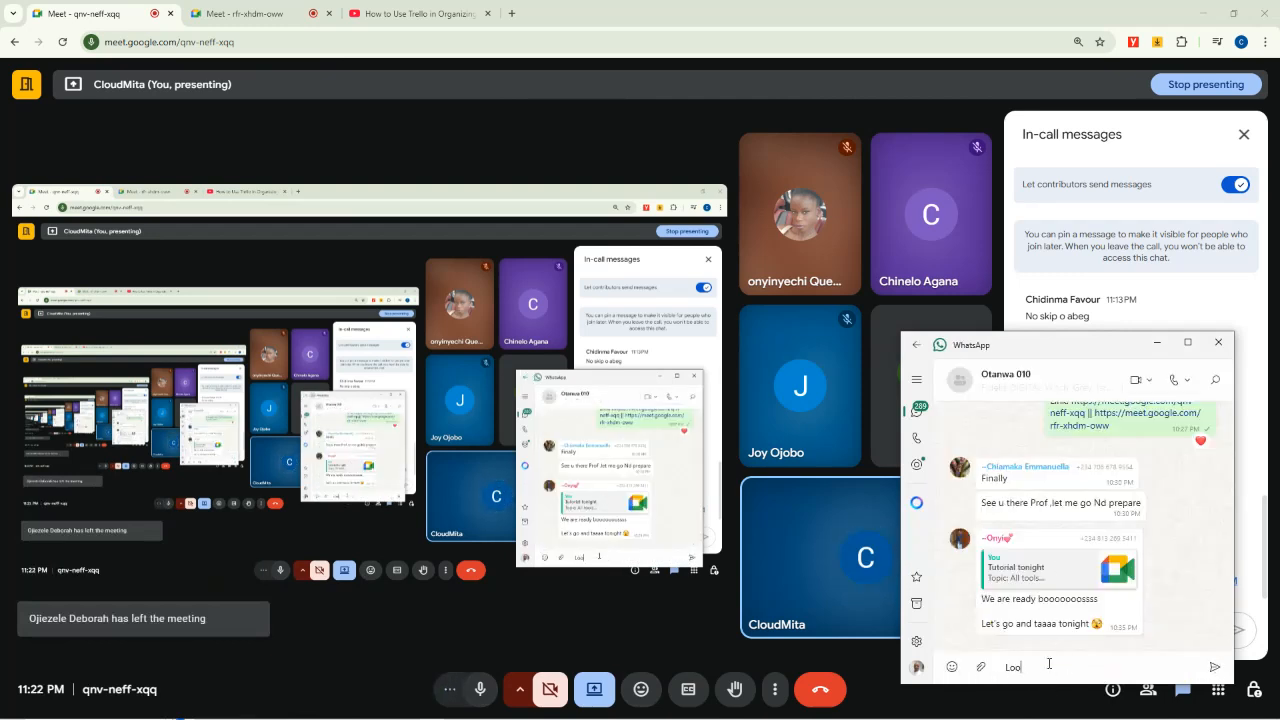
pyautogui.write('Lo')
pyautogui.press('BackSpace')
pyautogui.press('BackSpace')
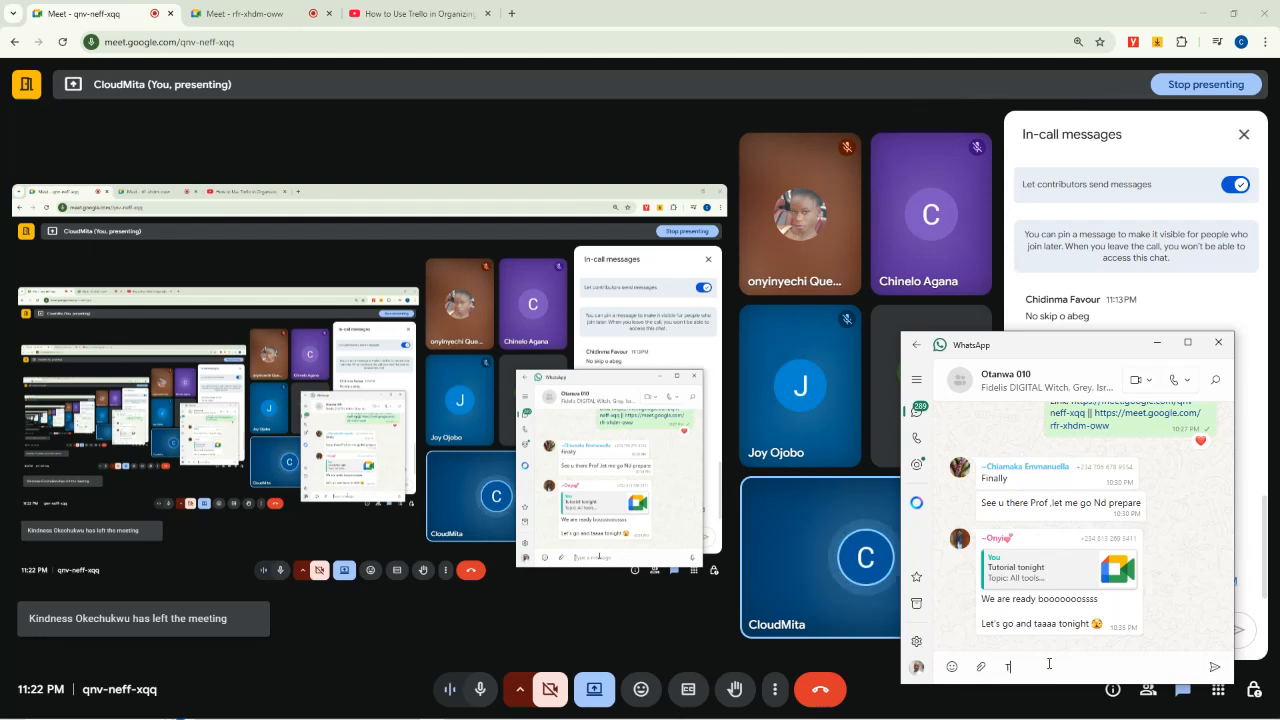
pyautogui.write('Trello Tutp')
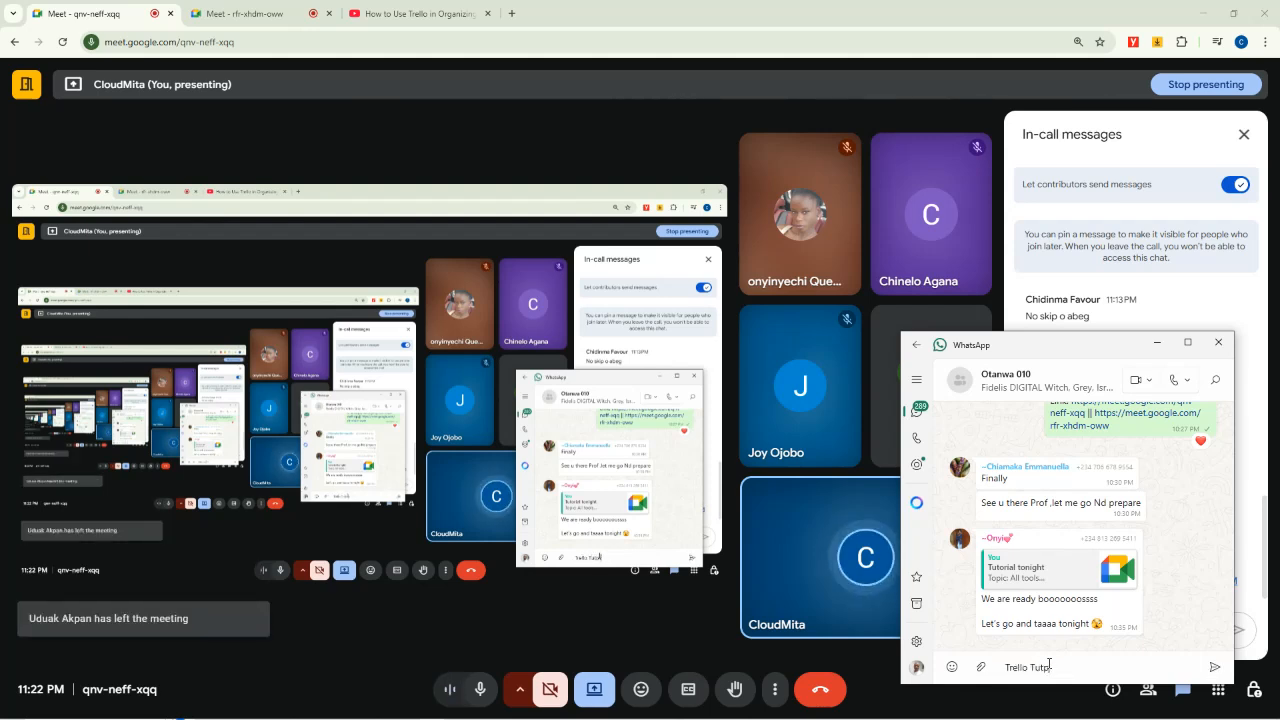
pyautogui.press('BackSpace')
pyautogui.write('orial')
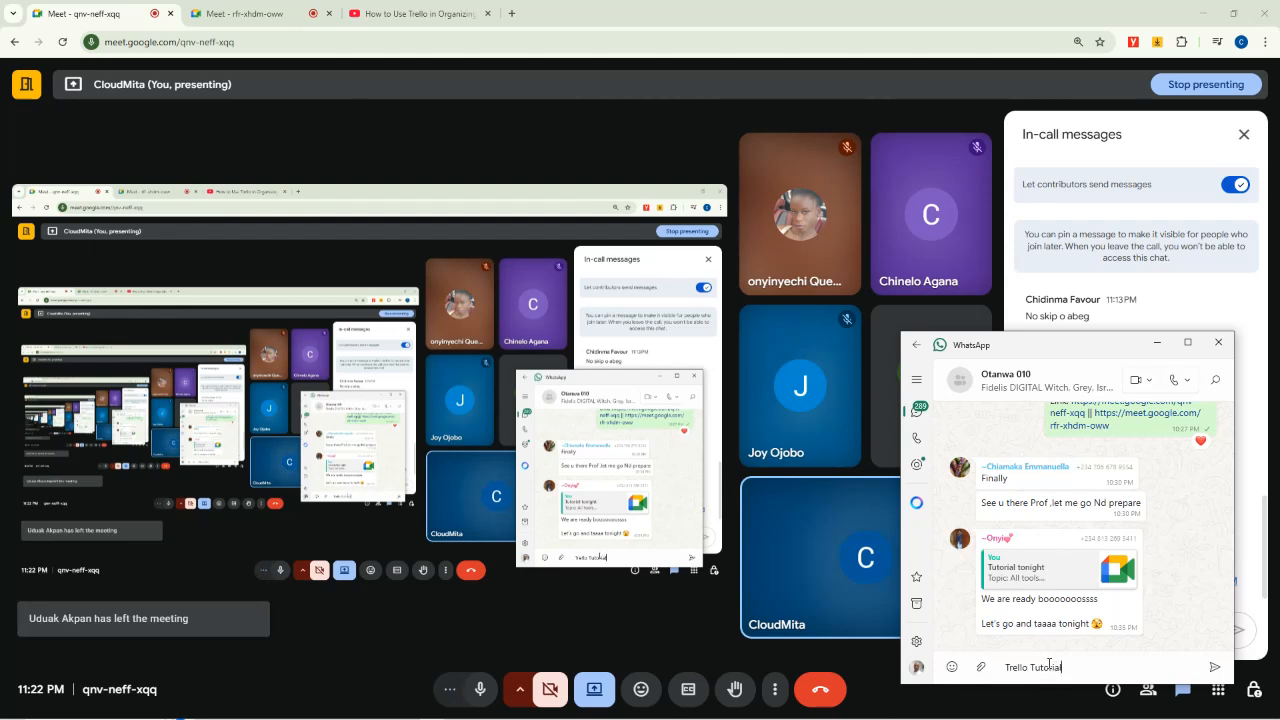
pyautogui.write(' Recordings ')
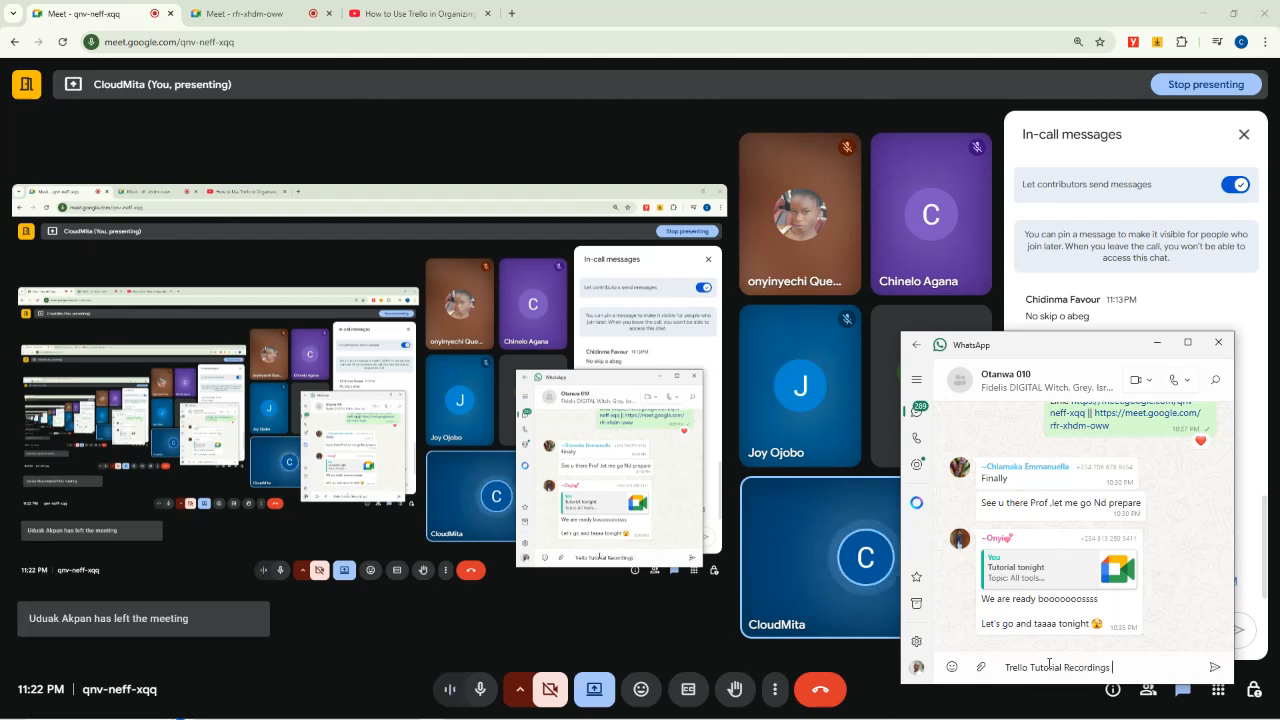
pyautogui.write('-')
pyautogui.write('https://www.youtube.com/watch?v=CZf2y05_hM')
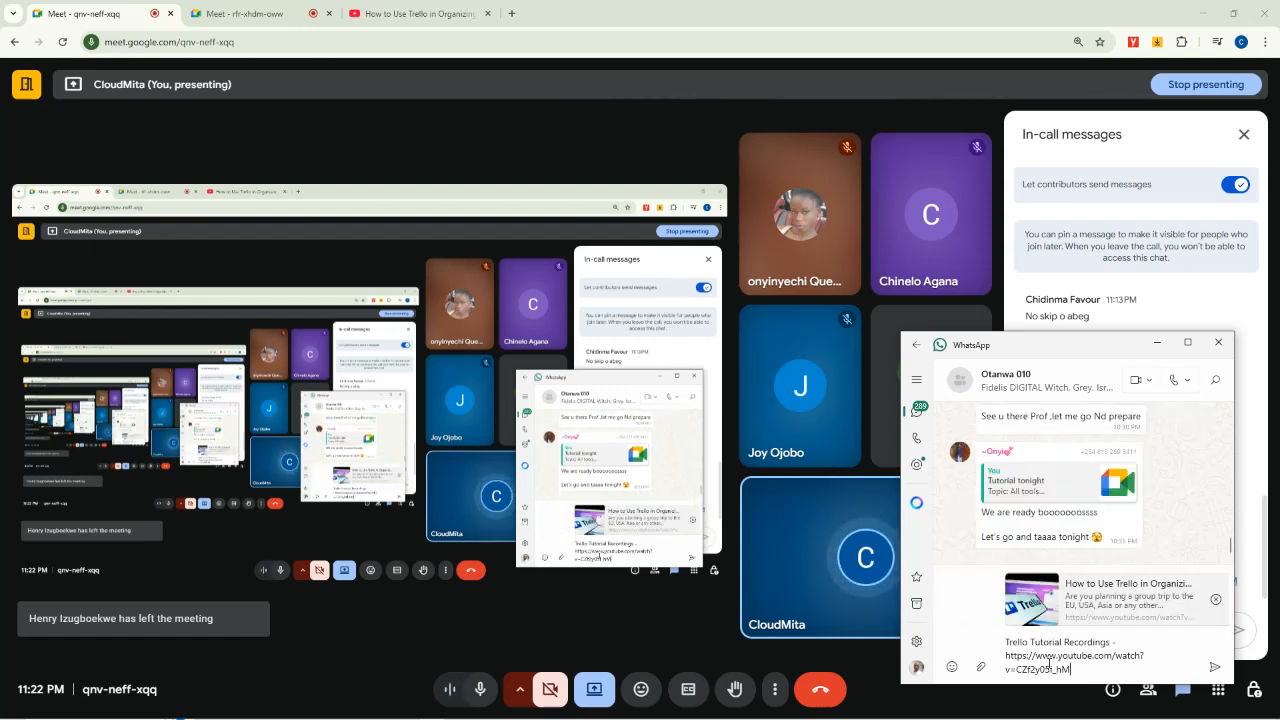
pyautogui.press('Return')
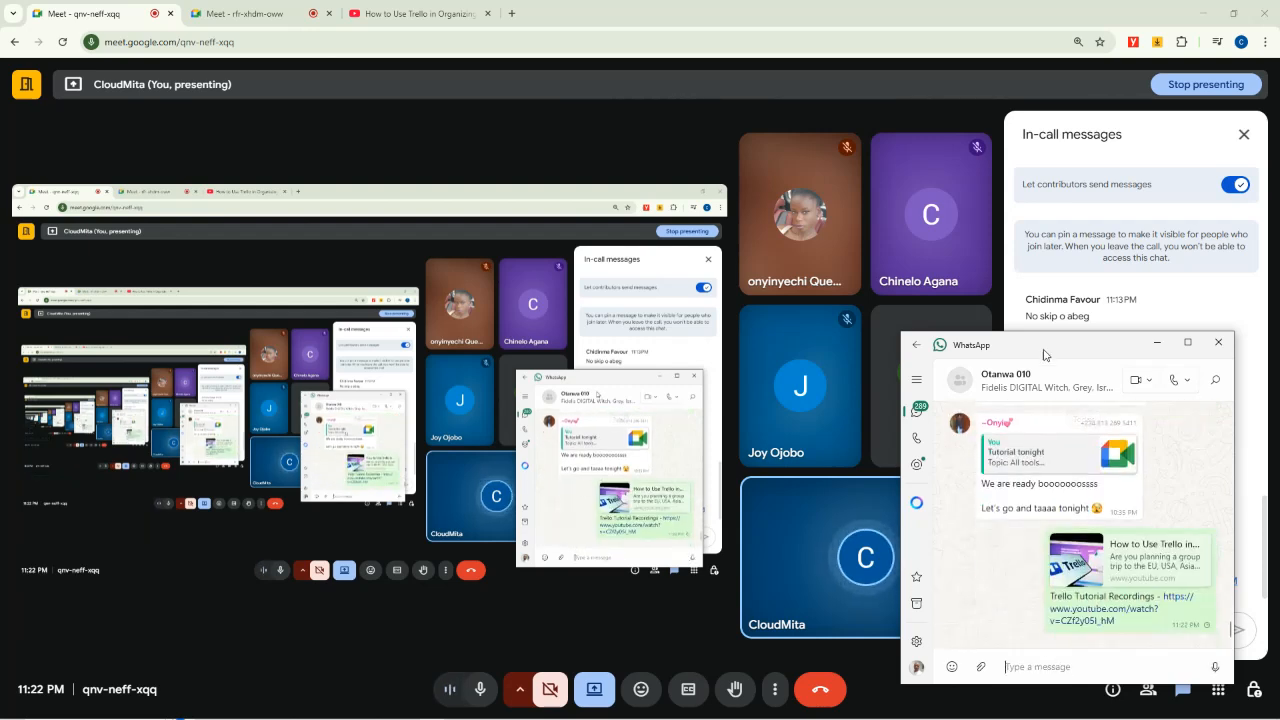
# Return to the browser and bring the Trello tutorial video tab back up.
pyautogui.click(1033, 213)
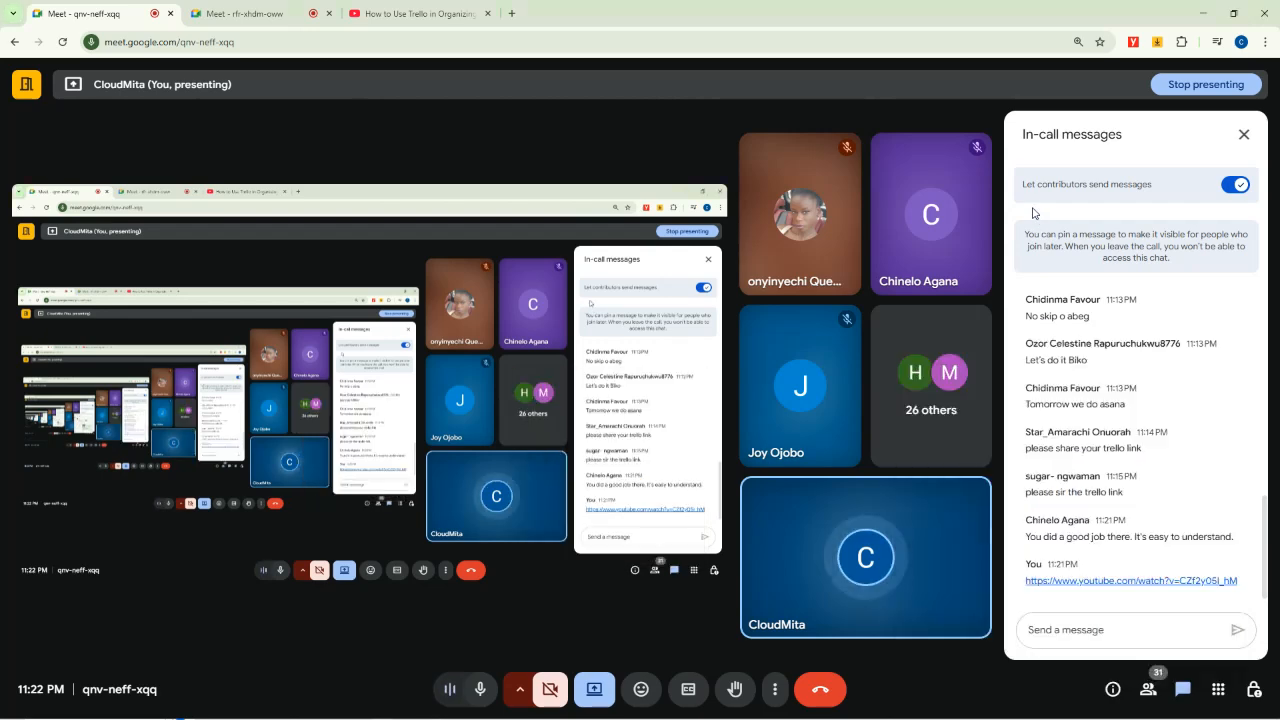
pyautogui.click(250, 12)
pyautogui.click(418, 8)
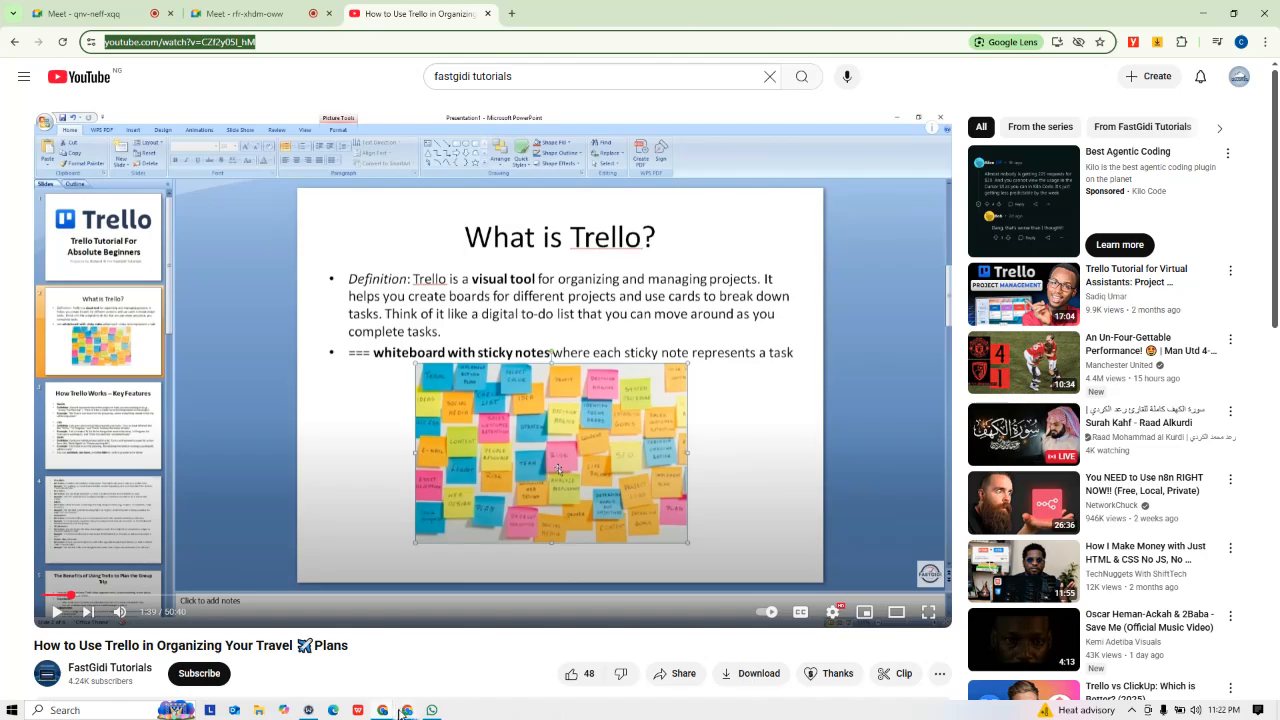
# Switch from the YouTube tutorial to the Traditional Marriage board's Chrome window.
pyautogui.click(388, 704)
pyautogui.click(343, 621)
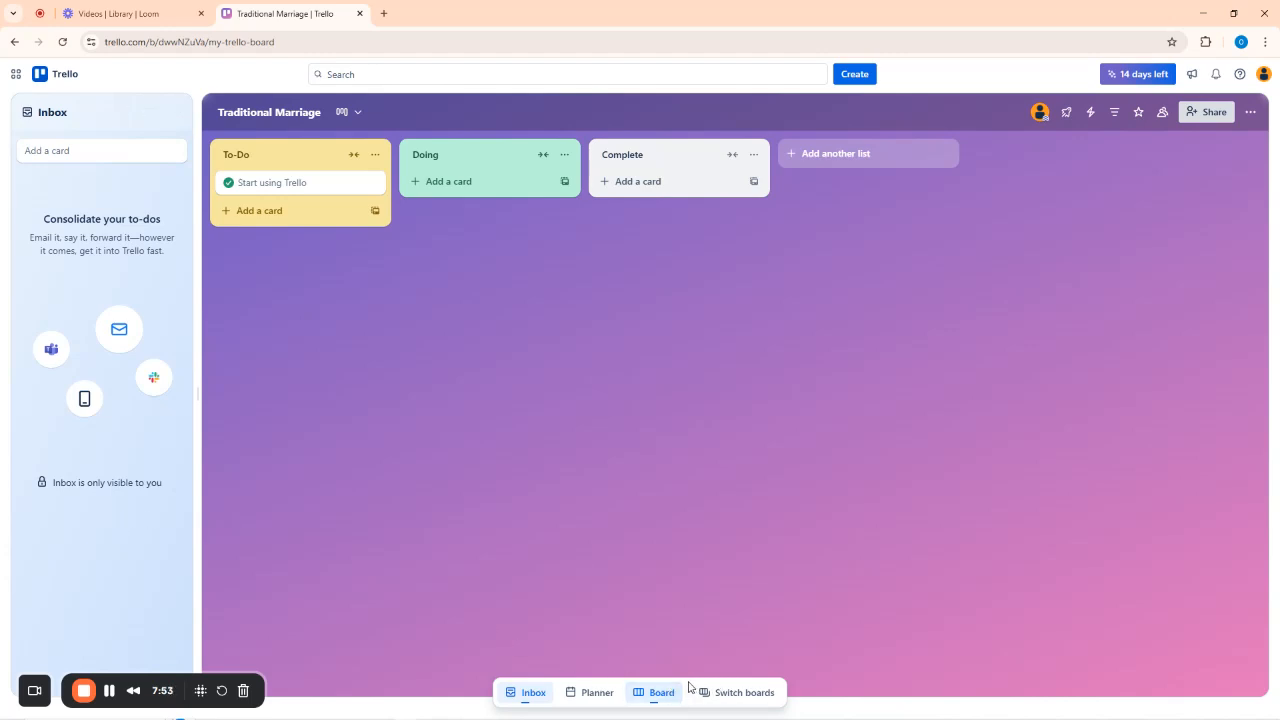
# Inspect the Start using Trello card twice, then begin a new card under To-Do.
pyautogui.moveTo(688, 686); pyautogui.dragTo(497, 576)
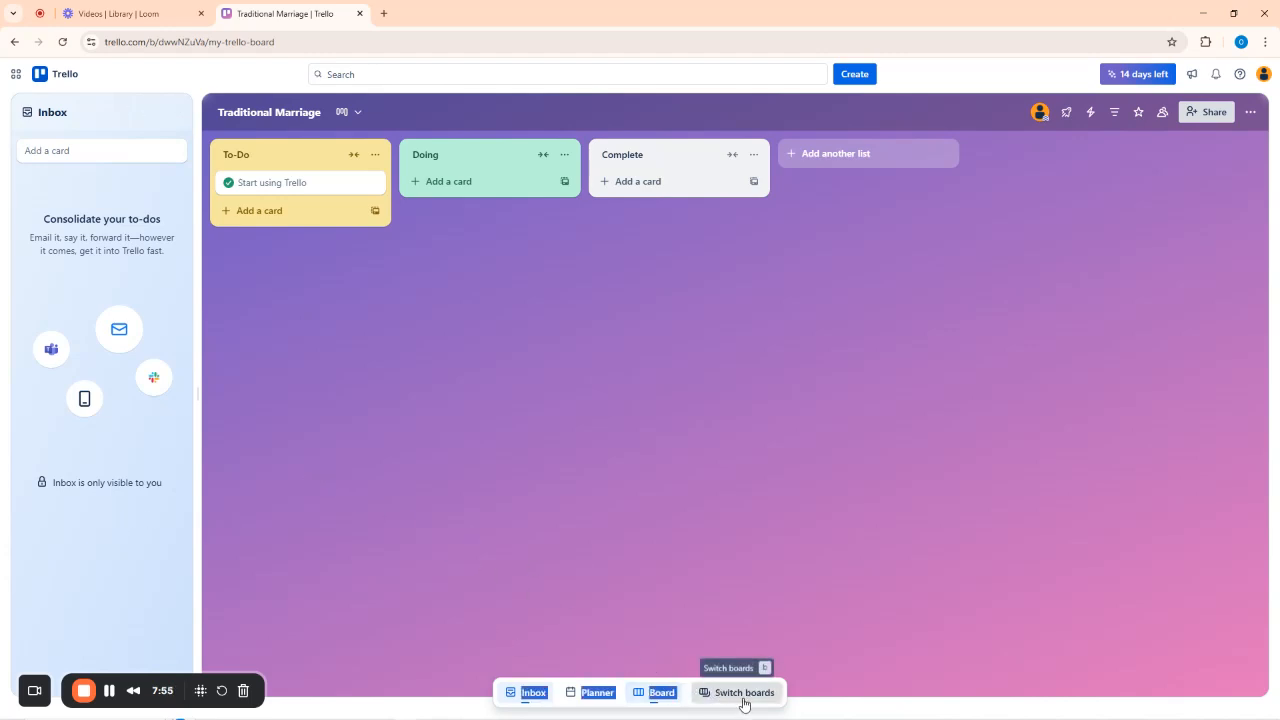
pyautogui.click(553, 628)
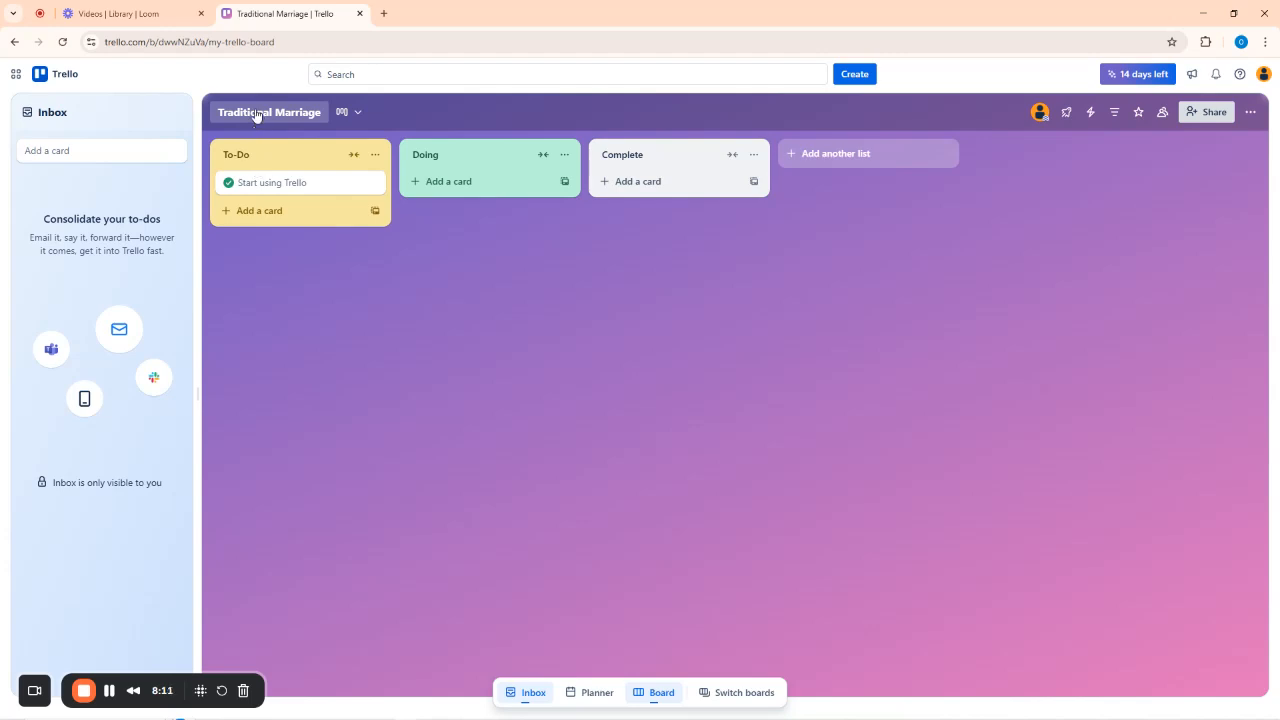
pyautogui.click(265, 184)
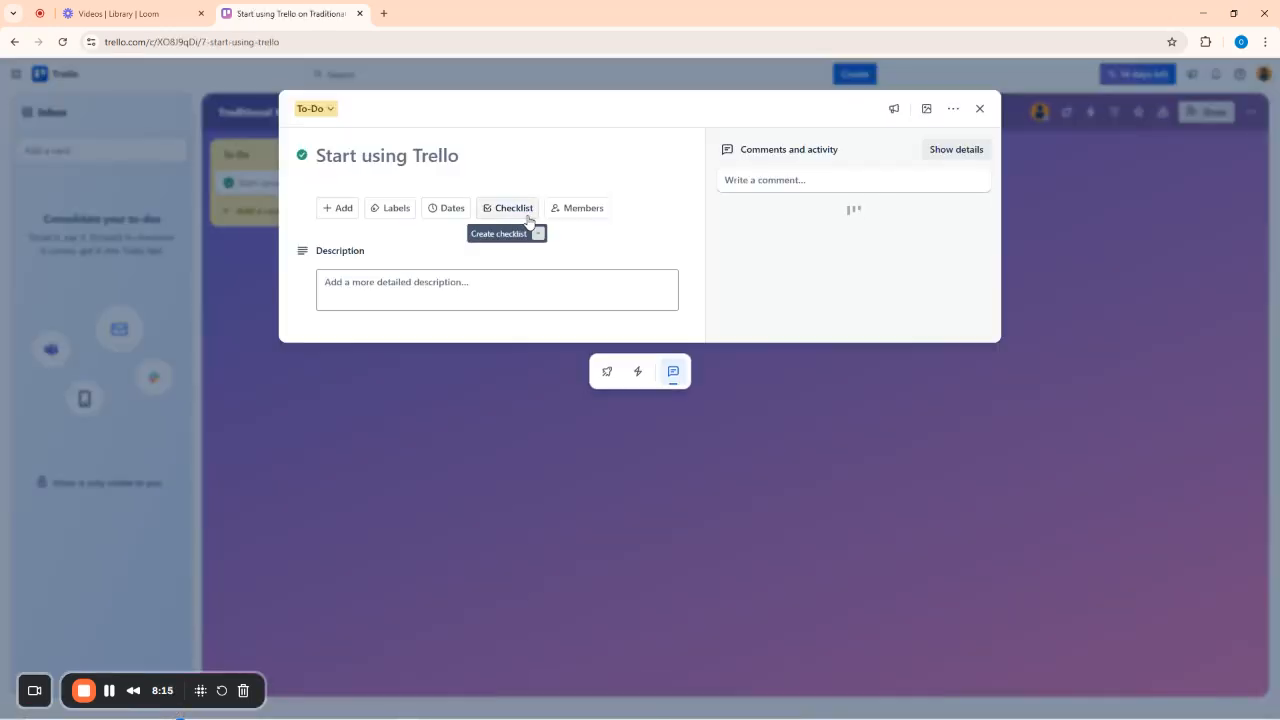
pyautogui.click(979, 108)
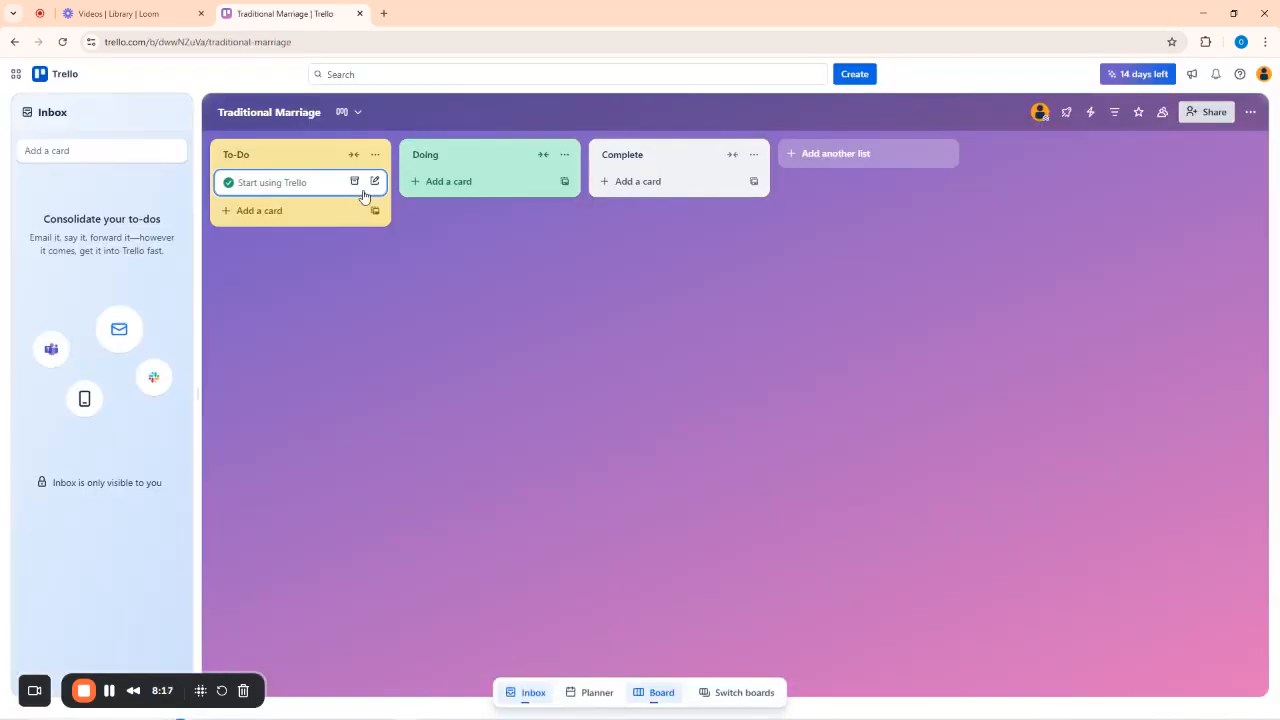
pyautogui.click(302, 191)
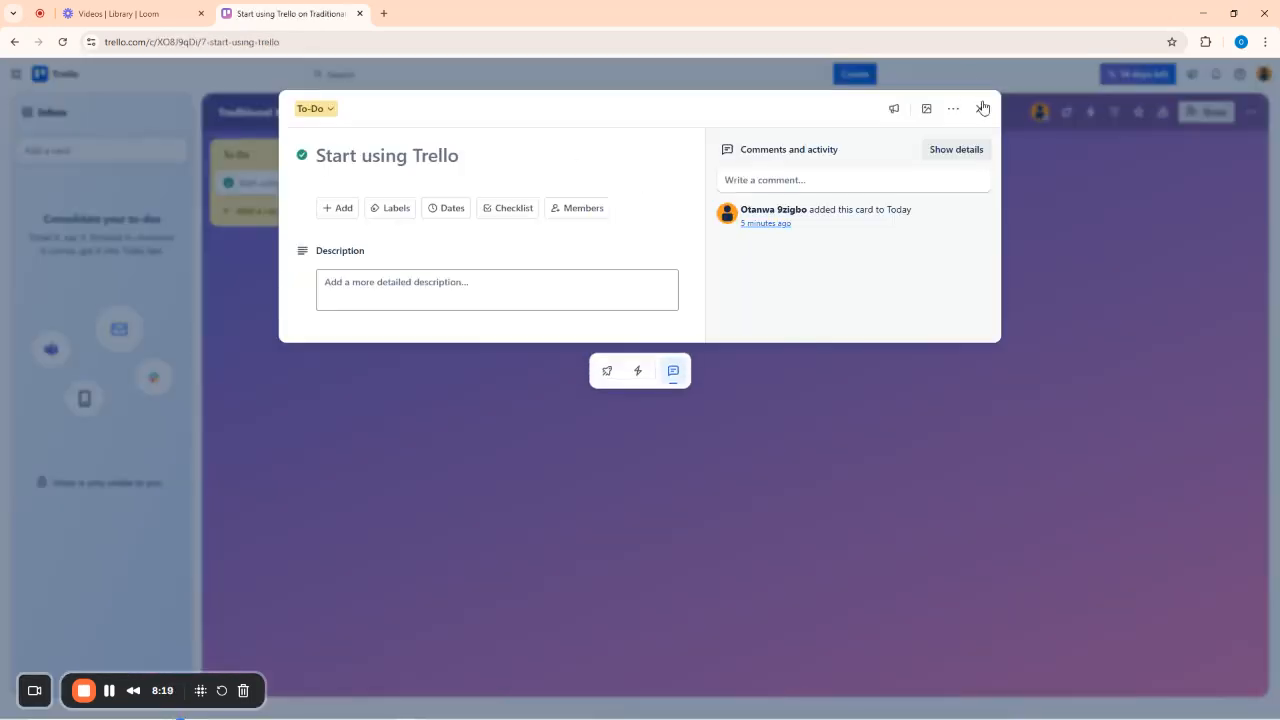
pyautogui.click(980, 110)
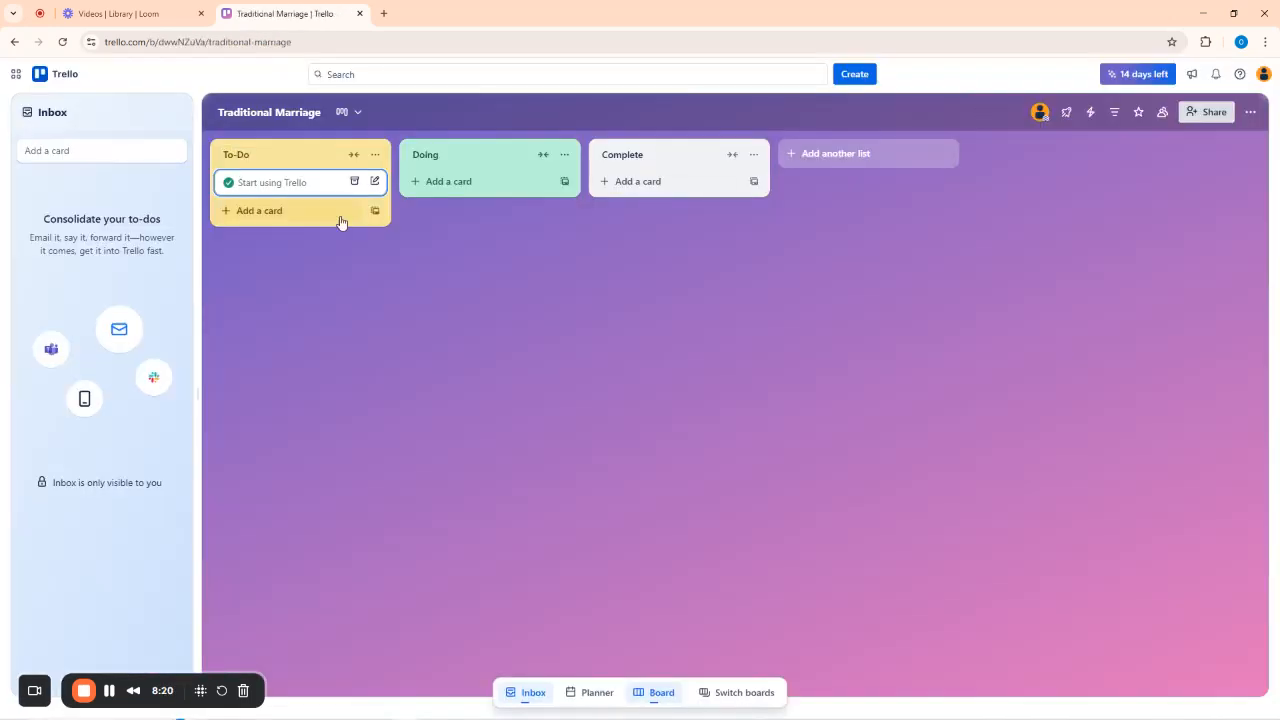
pyautogui.click(258, 212)
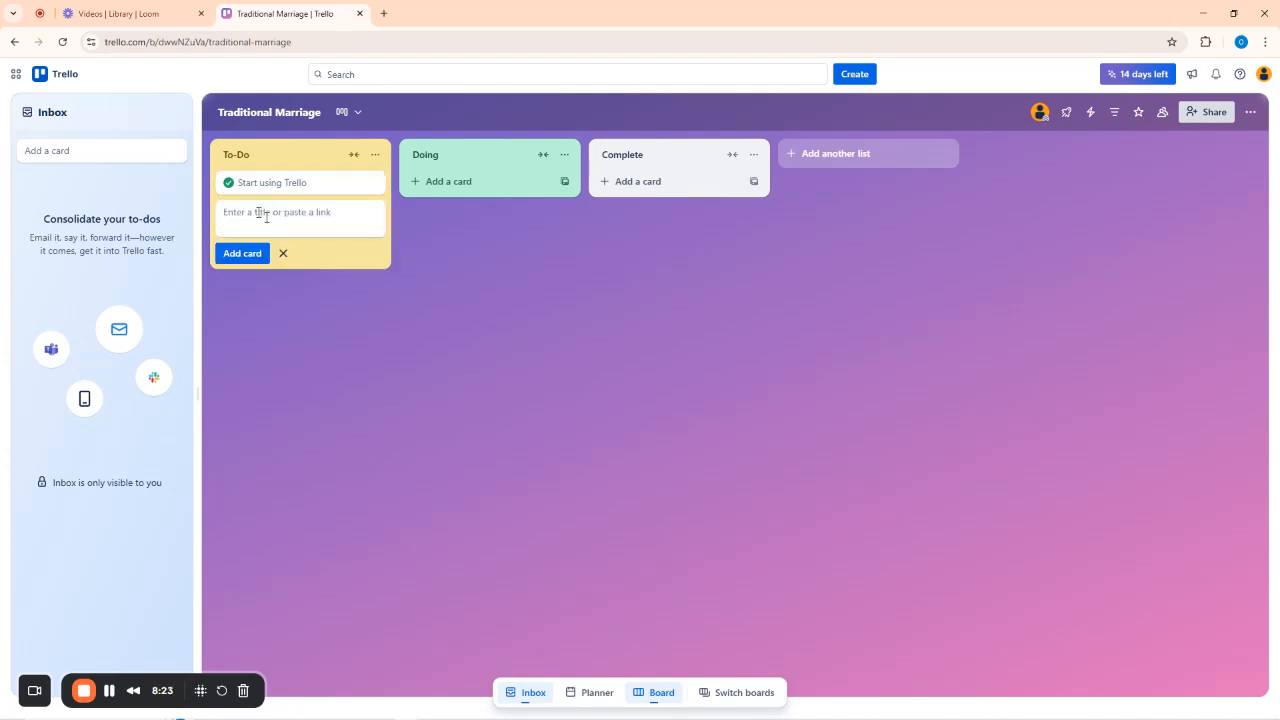
# Create a 'Buy Asoebi' card and move it to the top of To-Do.
pyautogui.write('B')
pyautogui.write('uy Asoebi')
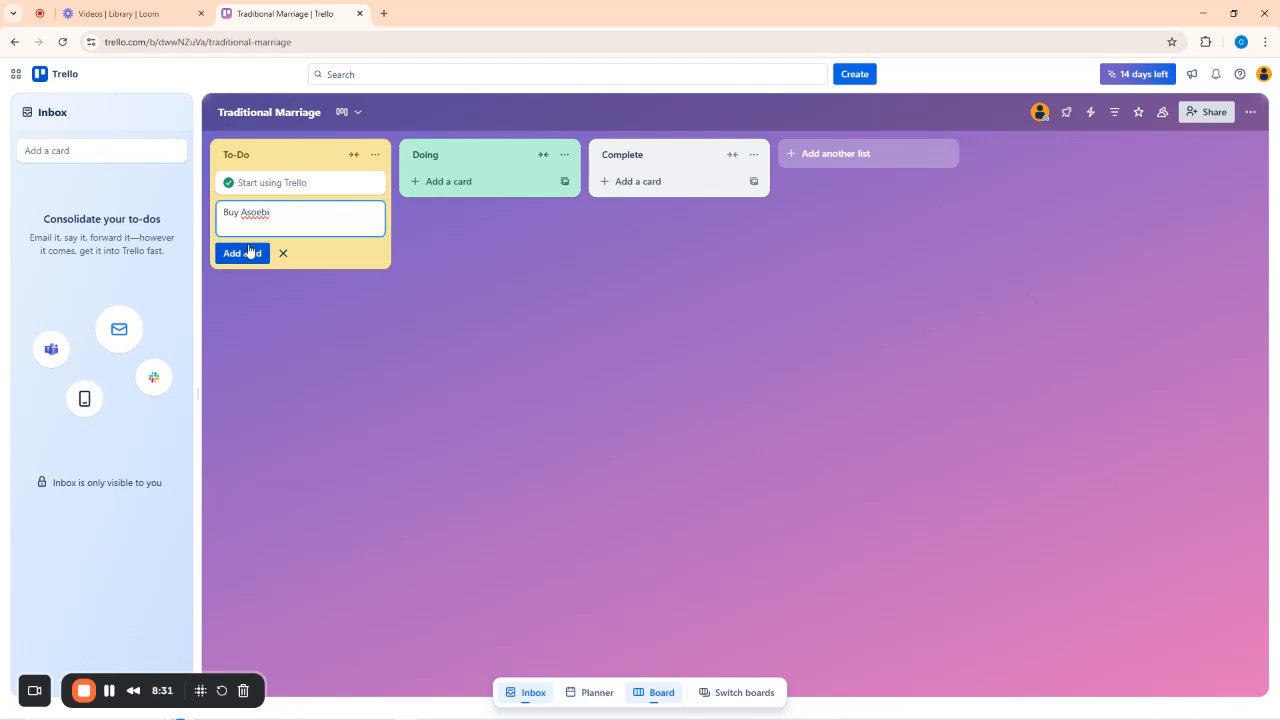
pyautogui.click(248, 253)
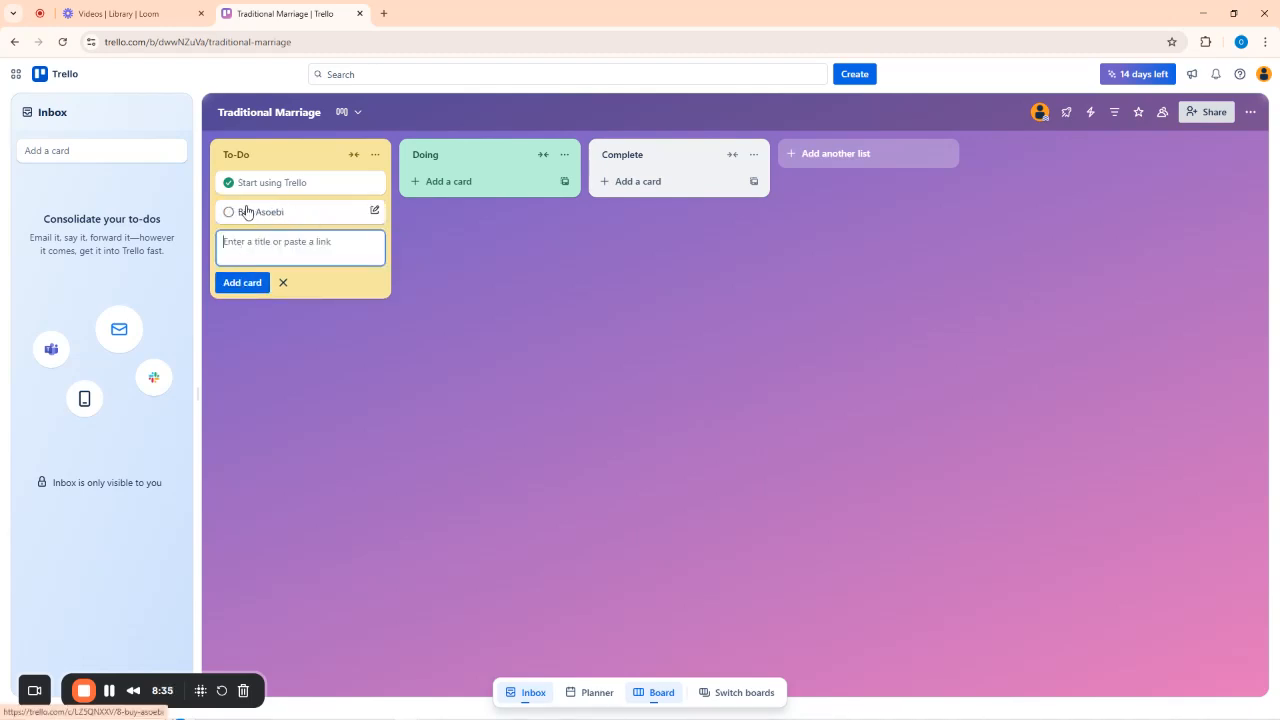
pyautogui.moveTo(247, 212); pyautogui.dragTo(240, 157)
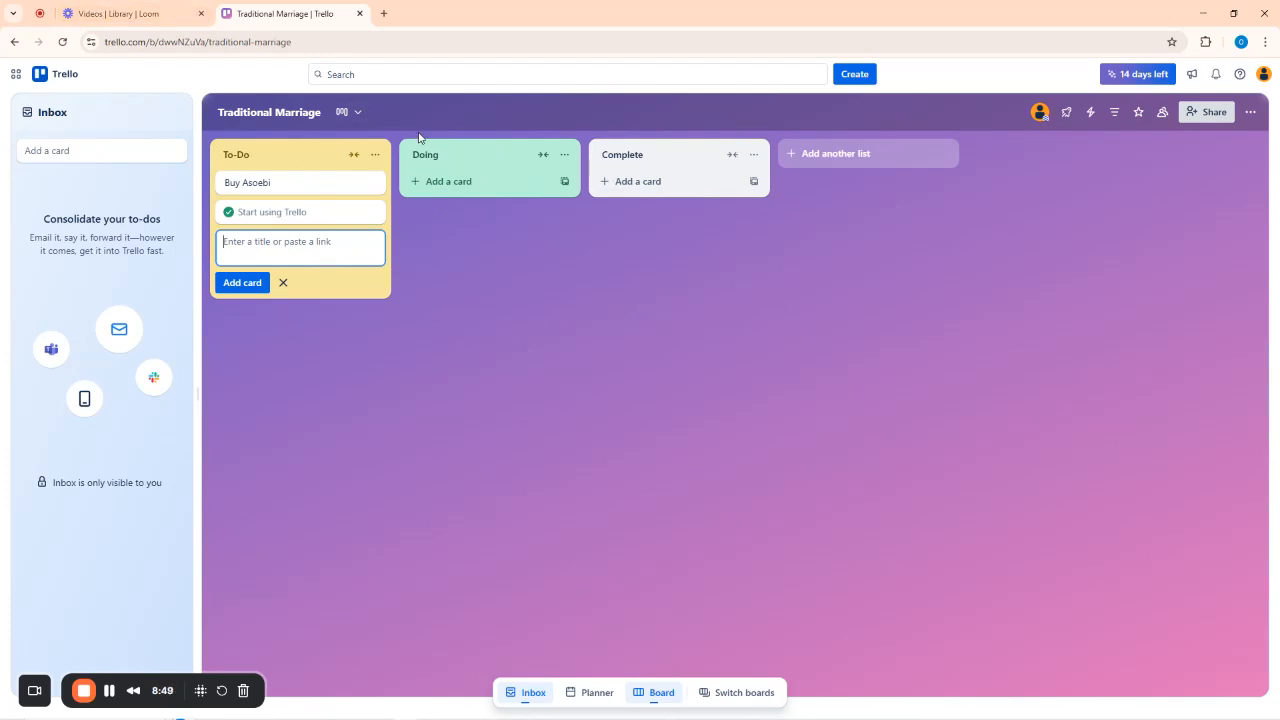
# Launch Paint from search and choose a thicker brush size.
pyautogui.press('super')
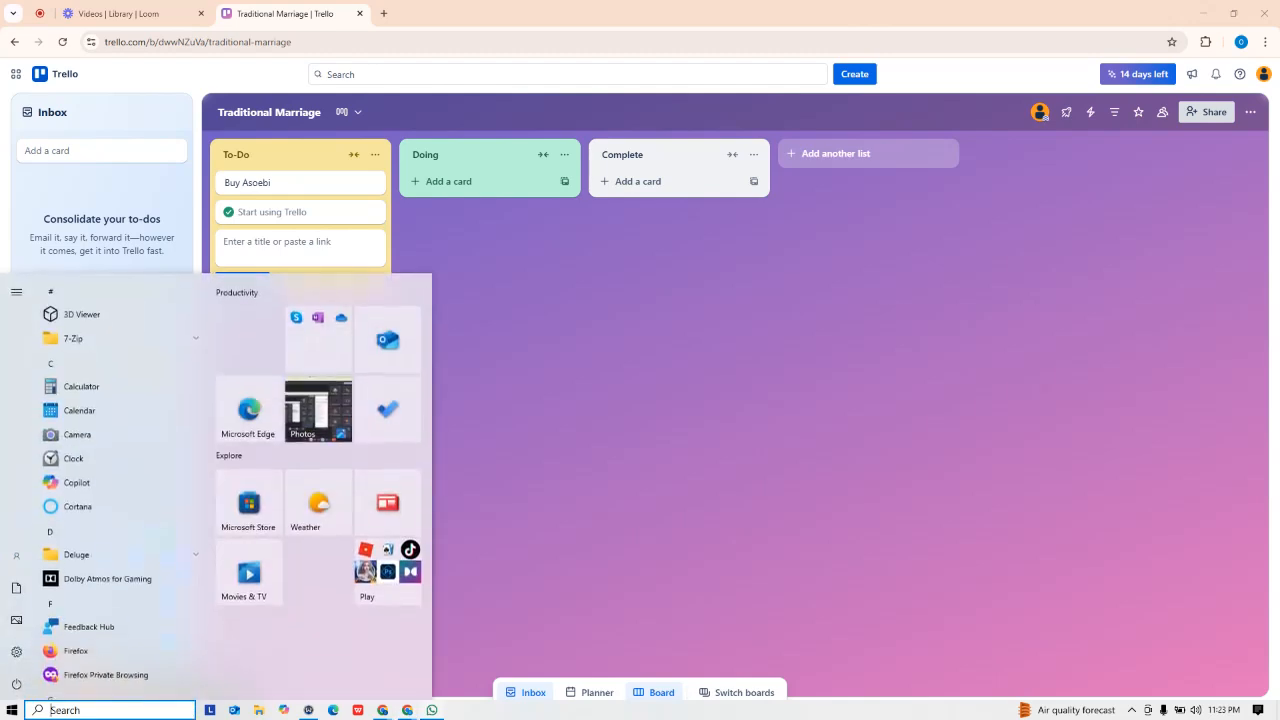
pyautogui.write('pain')
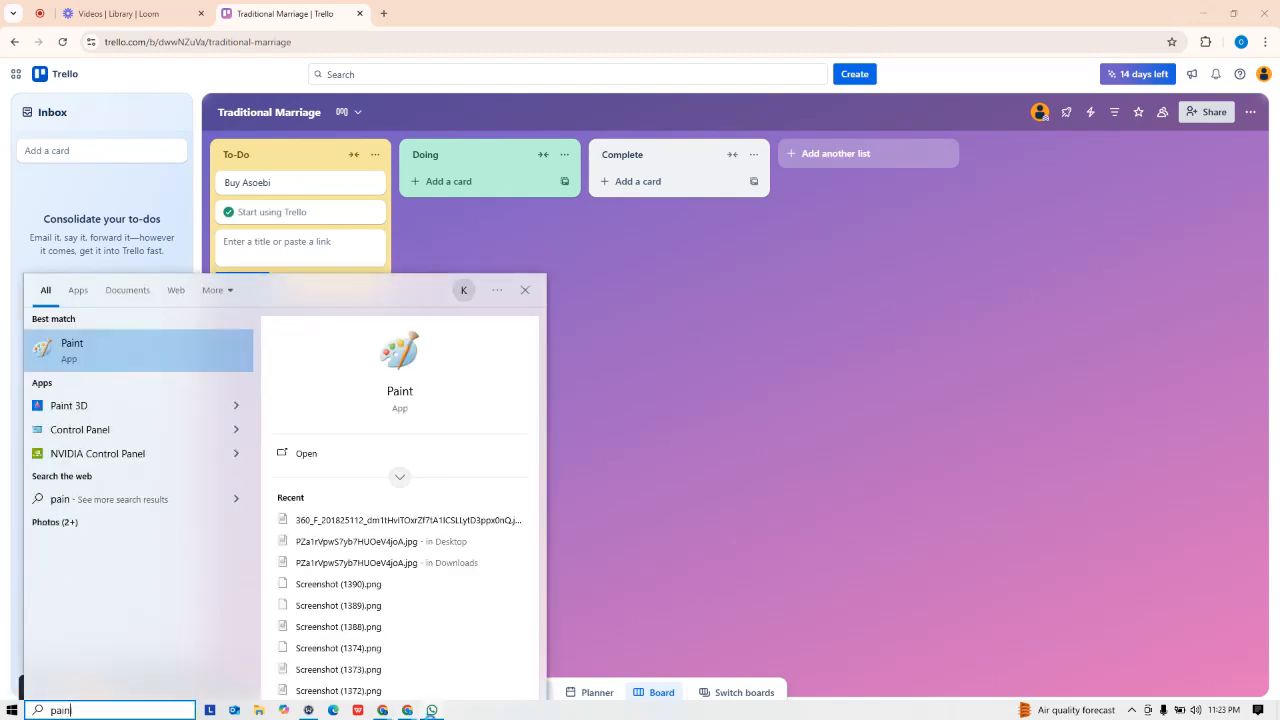
pyautogui.press('Return')
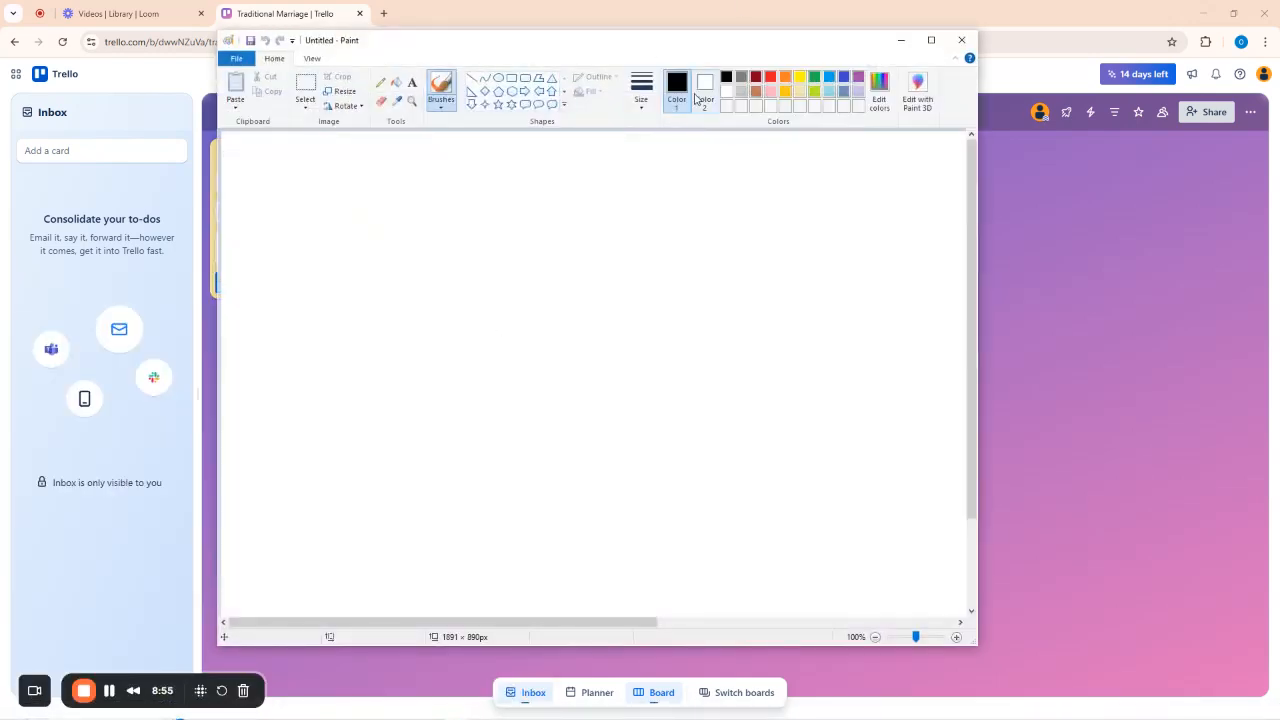
pyautogui.click(641, 88)
pyautogui.click(649, 212)
# Hand-write 'Trello' and draw the board outline with card lines in the Todo column.
pyautogui.moveTo(255, 153)
pyautogui.mouseDown()
pyautogui.moveTo(323, 152)
pyautogui.moveTo(287, 219)
pyautogui.moveTo(318, 192)
pyautogui.moveTo(362, 182)
pyautogui.moveTo(386, 205)
pyautogui.mouseUp()
pyautogui.moveTo(392, 157); pyautogui.dragTo(380, 230)
pyautogui.moveTo(422, 162); pyautogui.dragTo(404, 237)
pyautogui.moveTo(434, 196)
pyautogui.mouseDown()
pyautogui.moveTo(442, 240)
pyautogui.moveTo(430, 198)
pyautogui.mouseUp()
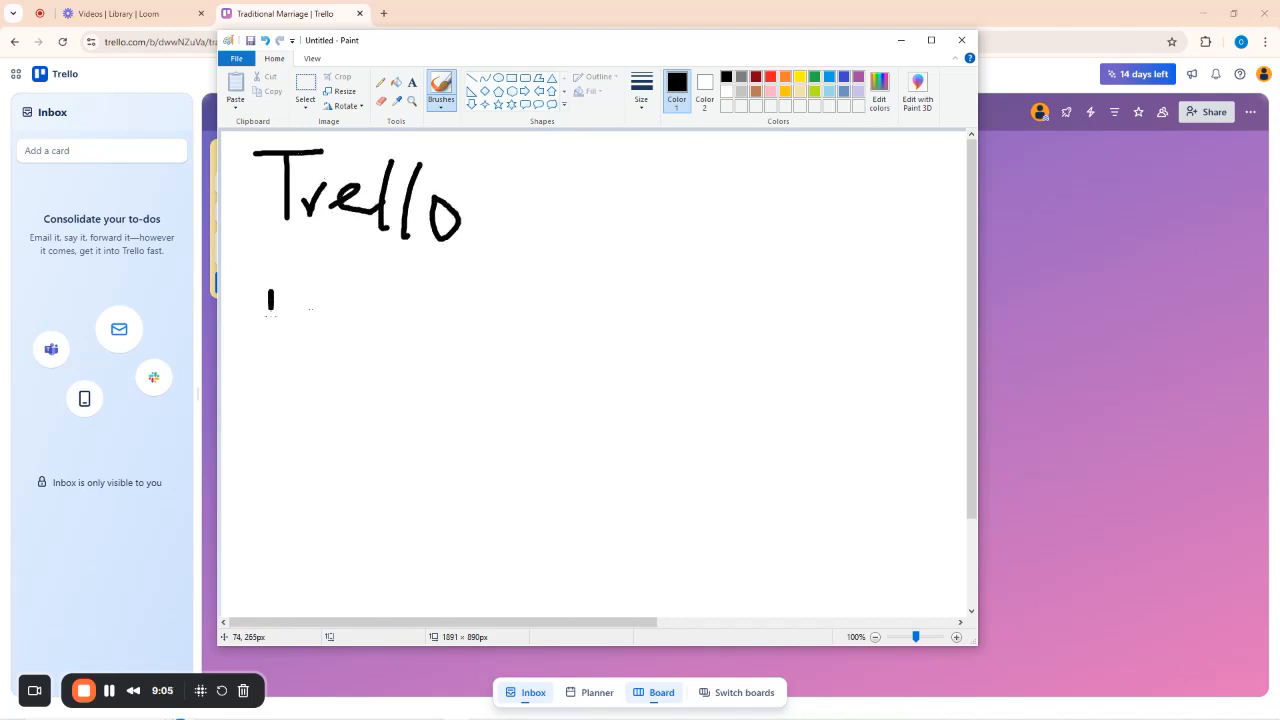
pyautogui.moveTo(270, 314)
pyautogui.mouseDown()
pyautogui.moveTo(310, 288)
pyautogui.moveTo(843, 250)
pyautogui.moveTo(938, 328)
pyautogui.moveTo(918, 606)
pyautogui.moveTo(252, 596)
pyautogui.moveTo(270, 337)
pyautogui.moveTo(305, 362)
pyautogui.moveTo(296, 444)
pyautogui.moveTo(378, 475)
pyautogui.moveTo(424, 470)
pyautogui.moveTo(428, 313)
pyautogui.moveTo(318, 313)
pyautogui.moveTo(360, 318)
pyautogui.moveTo(346, 348)
pyautogui.moveTo(379, 359)
pyautogui.moveTo(398, 324)
pyautogui.moveTo(405, 336)
pyautogui.mouseUp()
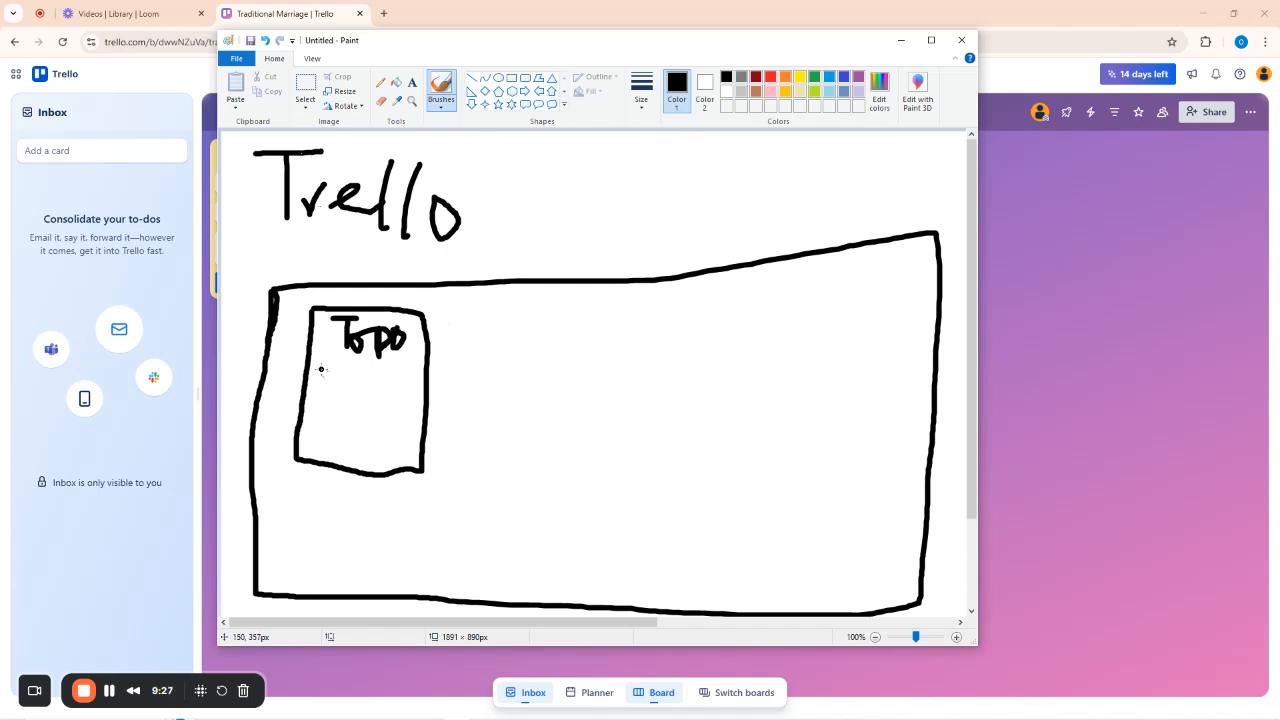
pyautogui.moveTo(321, 364); pyautogui.dragTo(354, 378)
pyautogui.moveTo(330, 392); pyautogui.dragTo(365, 395)
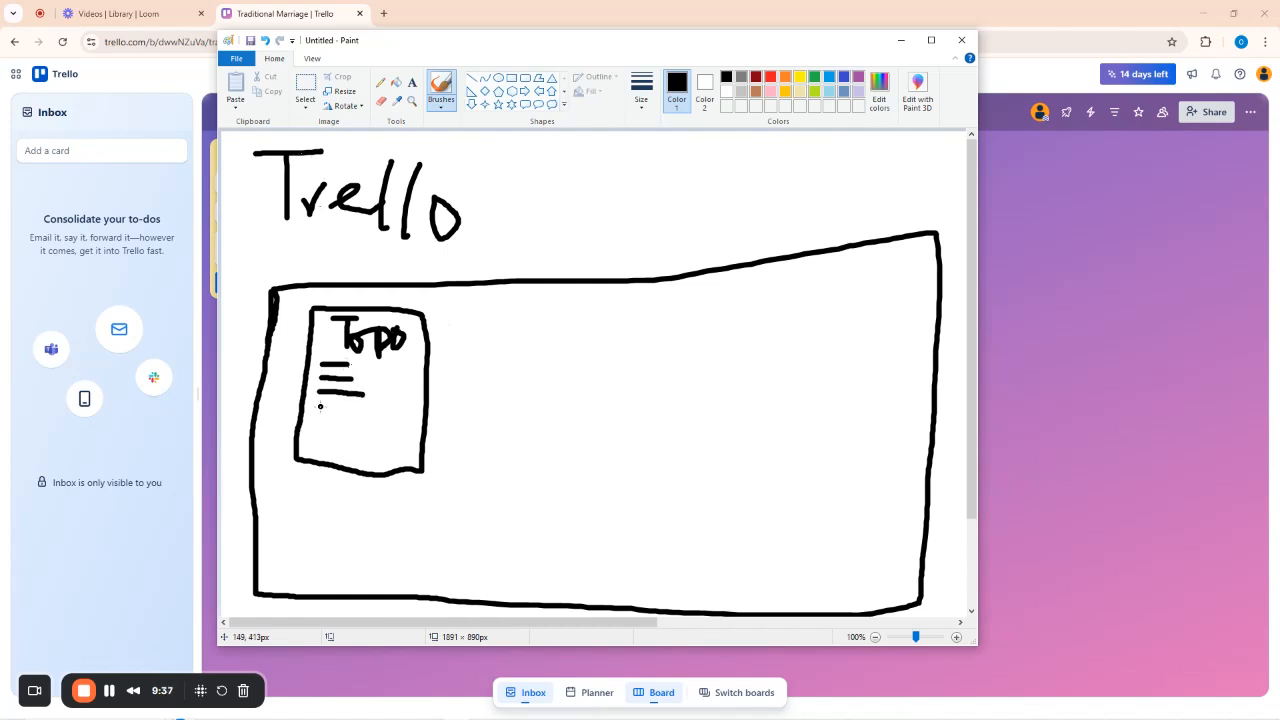
pyautogui.moveTo(316, 407)
pyautogui.mouseDown()
pyautogui.moveTo(374, 408)
pyautogui.moveTo(399, 444)
pyautogui.mouseUp()
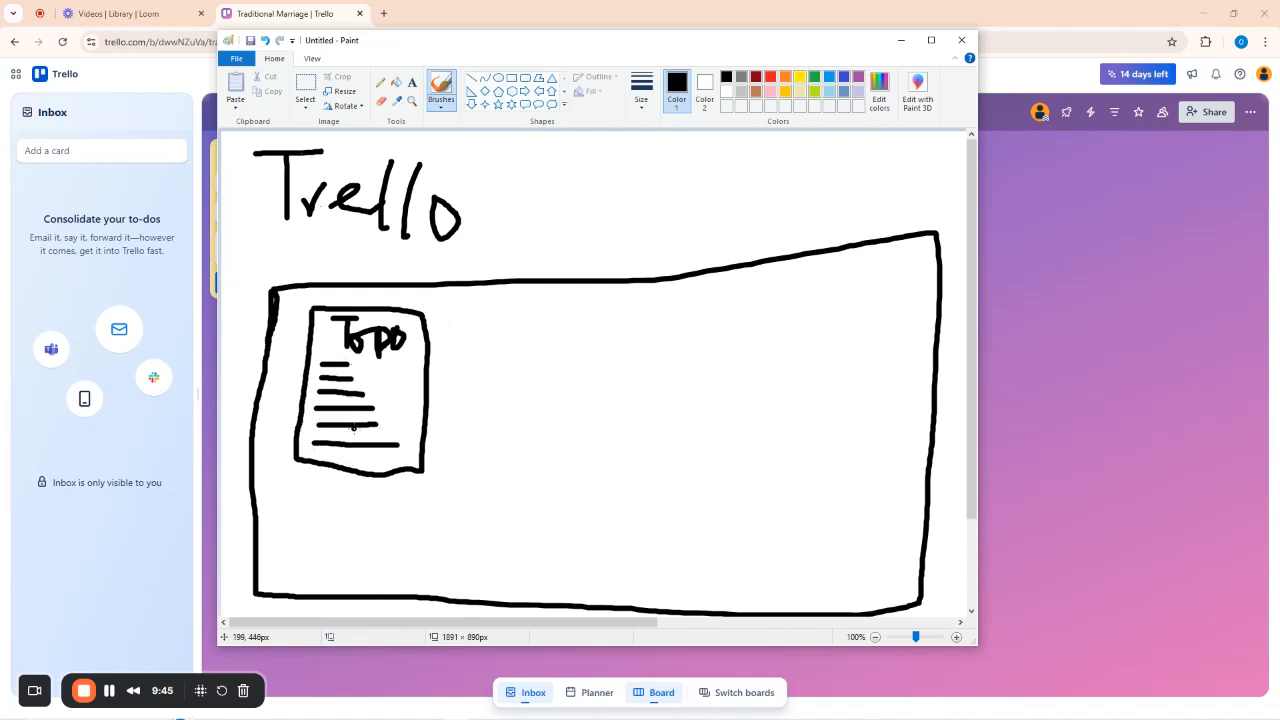
# Draw the Doing and Done list boxes with underlined headings and a card line.
pyautogui.moveTo(483, 321)
pyautogui.mouseDown()
pyautogui.moveTo(481, 461)
pyautogui.moveTo(606, 479)
pyautogui.moveTo(604, 325)
pyautogui.moveTo(509, 318)
pyautogui.mouseUp()
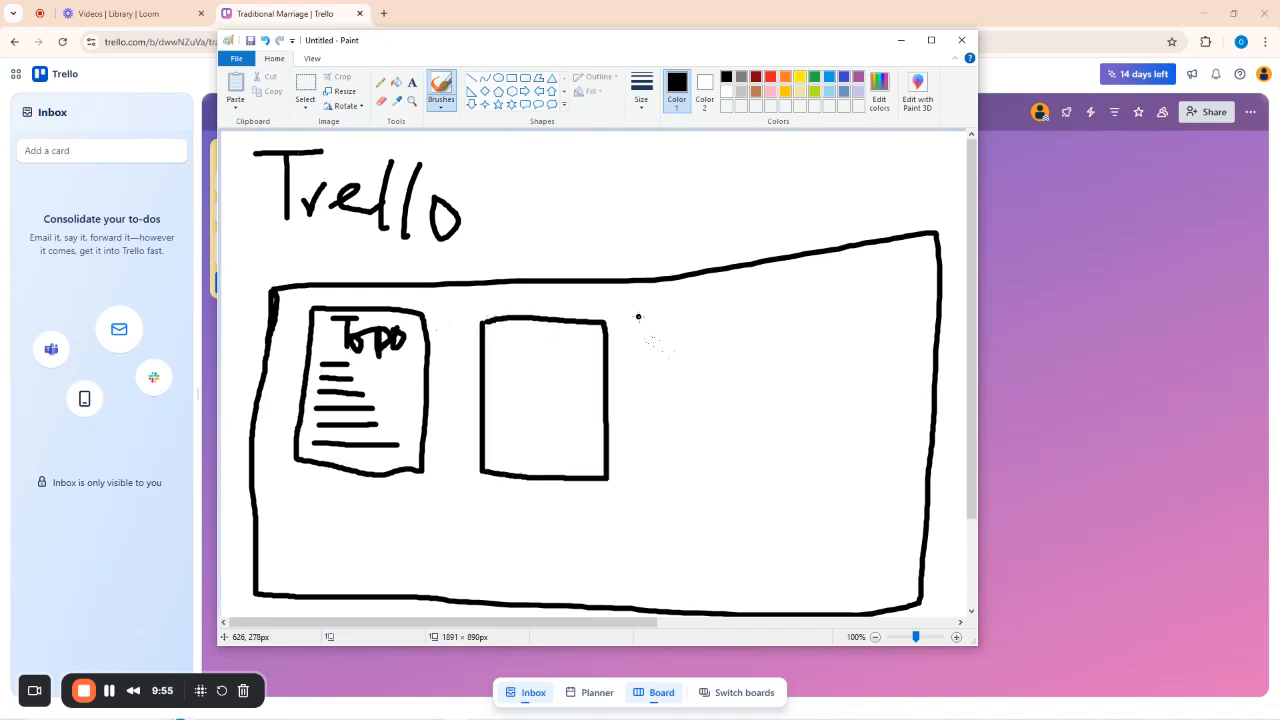
pyautogui.moveTo(638, 317)
pyautogui.mouseDown()
pyautogui.moveTo(642, 488)
pyautogui.moveTo(779, 484)
pyautogui.moveTo(781, 308)
pyautogui.moveTo(640, 311)
pyautogui.mouseUp()
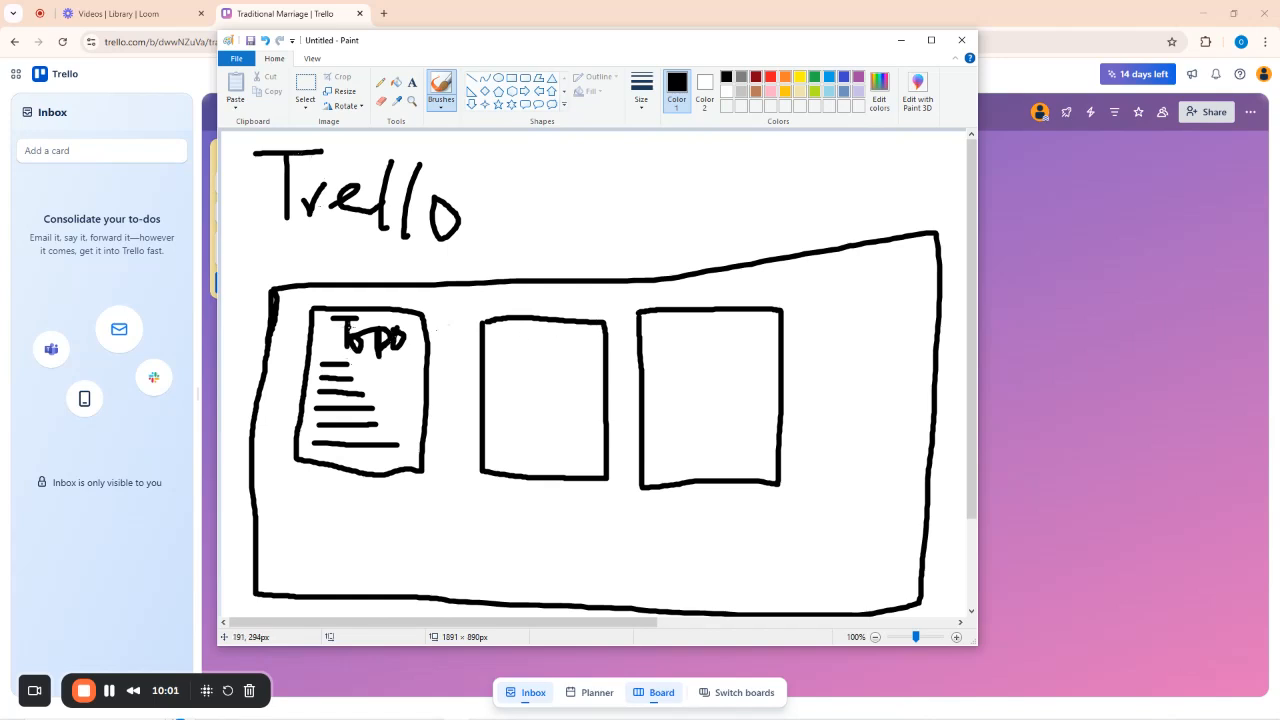
pyautogui.moveTo(501, 327)
pyautogui.mouseDown()
pyautogui.moveTo(499, 353)
pyautogui.moveTo(538, 322)
pyautogui.moveTo(575, 342)
pyautogui.moveTo(591, 331)
pyautogui.moveTo(595, 376)
pyautogui.moveTo(562, 372)
pyautogui.mouseUp()
pyautogui.moveTo(656, 323)
pyautogui.mouseDown()
pyautogui.moveTo(652, 352)
pyautogui.moveTo(672, 322)
pyautogui.moveTo(654, 355)
pyautogui.mouseUp()
pyautogui.moveTo(693, 345)
pyautogui.mouseDown()
pyautogui.moveTo(700, 362)
pyautogui.moveTo(701, 340)
pyautogui.moveTo(713, 356)
pyautogui.moveTo(722, 336)
pyautogui.moveTo(730, 355)
pyautogui.moveTo(754, 336)
pyautogui.moveTo(744, 352)
pyautogui.moveTo(760, 356)
pyautogui.mouseUp()
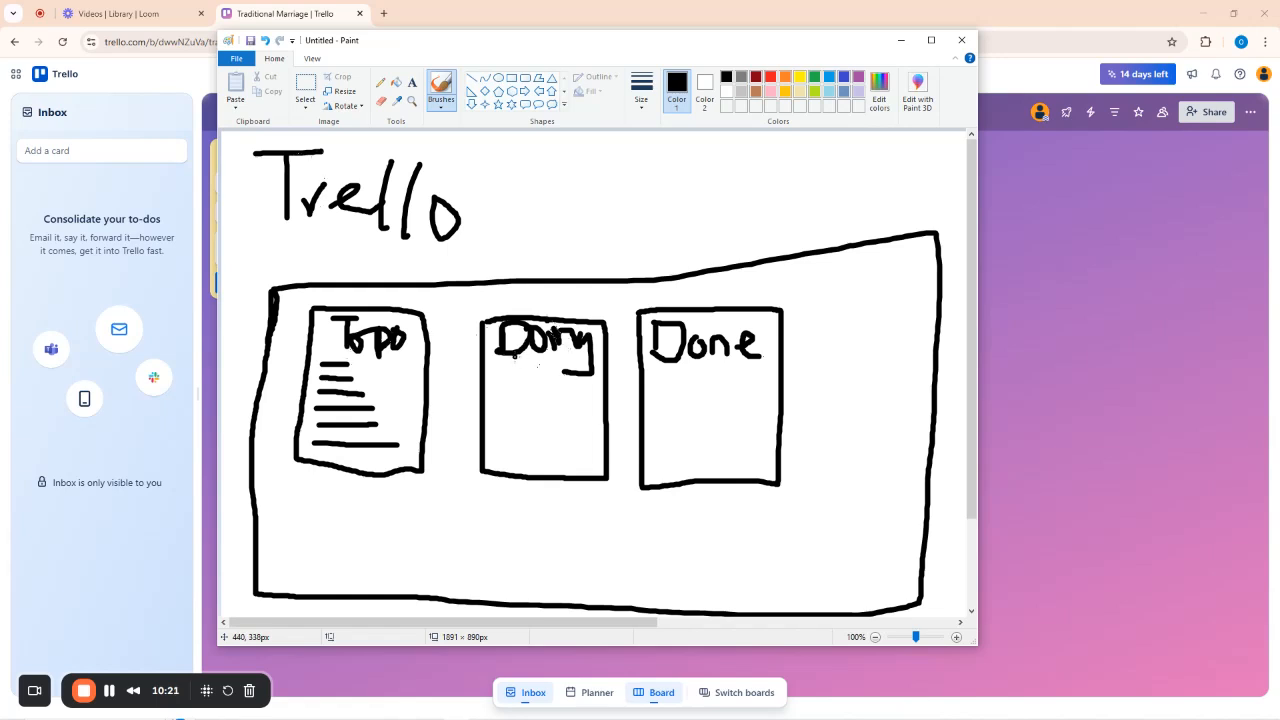
pyautogui.moveTo(513, 357); pyautogui.dragTo(590, 357)
pyautogui.moveTo(686, 366); pyautogui.dragTo(760, 362)
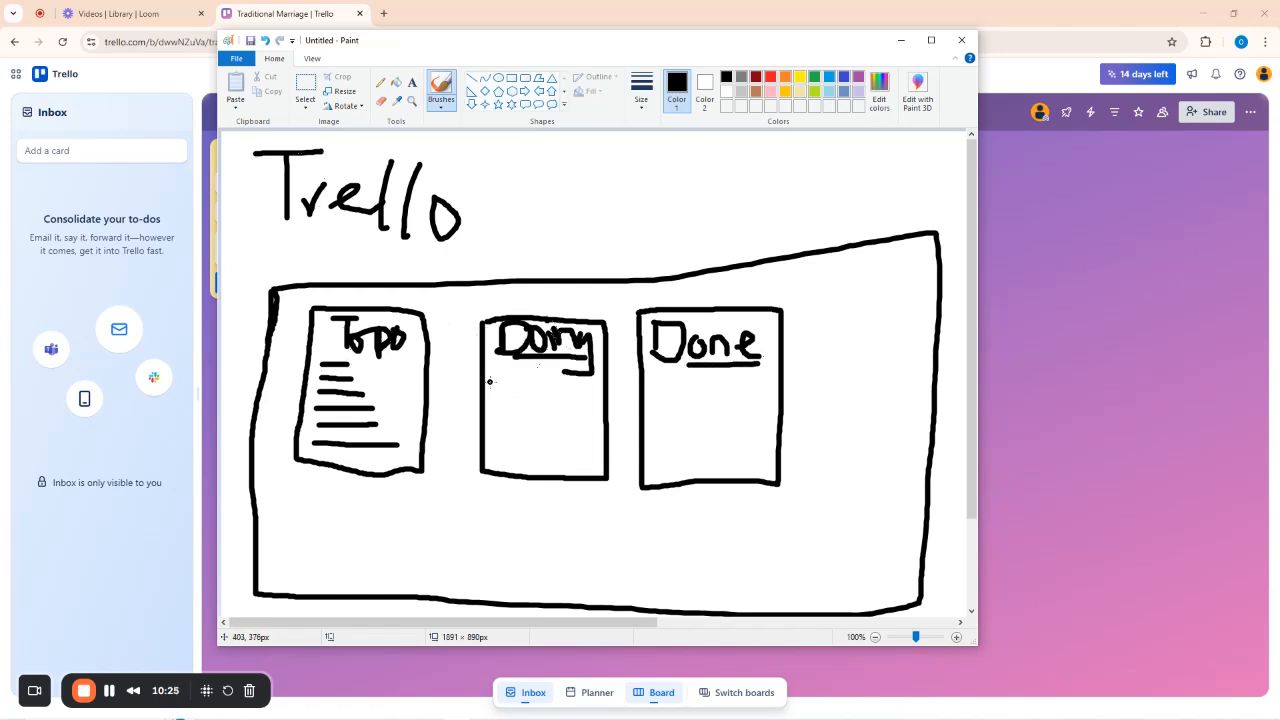
pyautogui.moveTo(486, 381)
pyautogui.mouseDown()
pyautogui.moveTo(522, 381)
pyautogui.moveTo(522, 413)
pyautogui.mouseUp()
# Draw arrows with arrowheads moving items from Todo toward Doing and Done.
pyautogui.moveTo(331, 370)
pyautogui.mouseDown()
pyautogui.moveTo(462, 350)
pyautogui.moveTo(510, 390)
pyautogui.mouseUp()
pyautogui.moveTo(487, 340); pyautogui.dragTo(502, 404)
pyautogui.moveTo(455, 368)
pyautogui.mouseDown()
pyautogui.moveTo(500, 398)
pyautogui.moveTo(686, 350)
pyautogui.moveTo(718, 400)
pyautogui.moveTo(675, 372)
pyautogui.mouseUp()
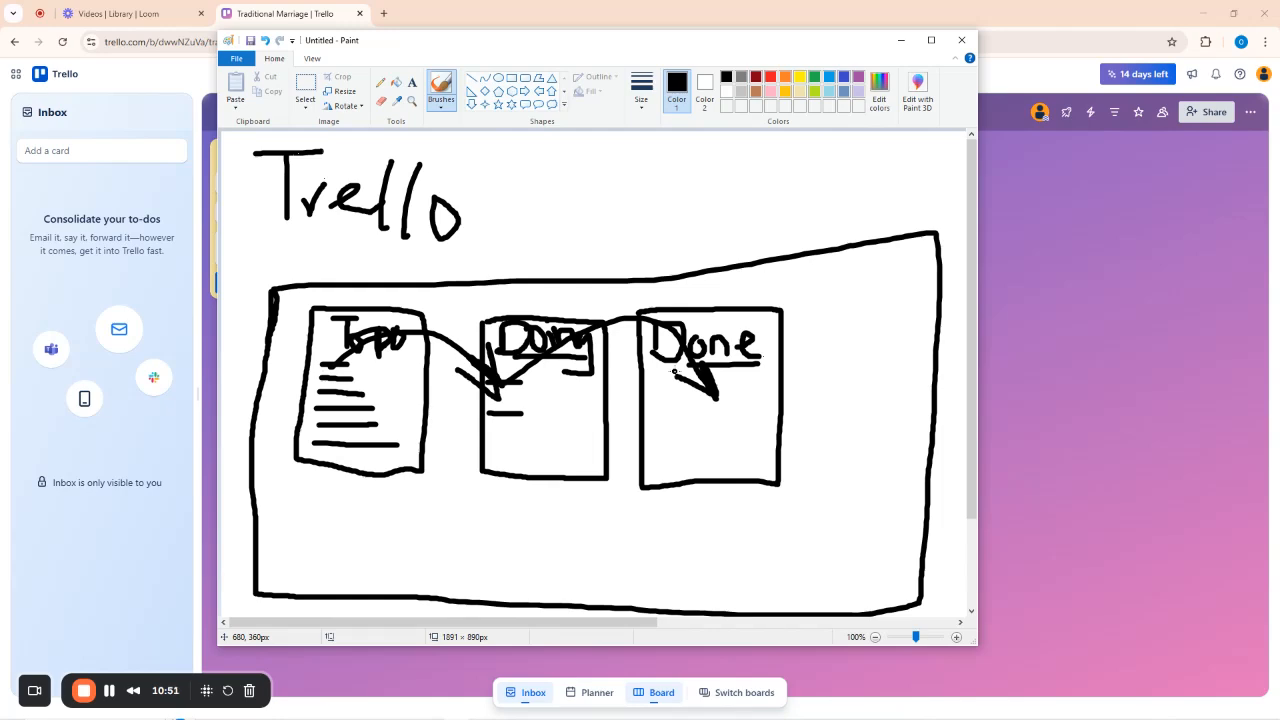
# Close Paint without saving and dismiss the empty To-Do card entry.
pyautogui.click(961, 40)
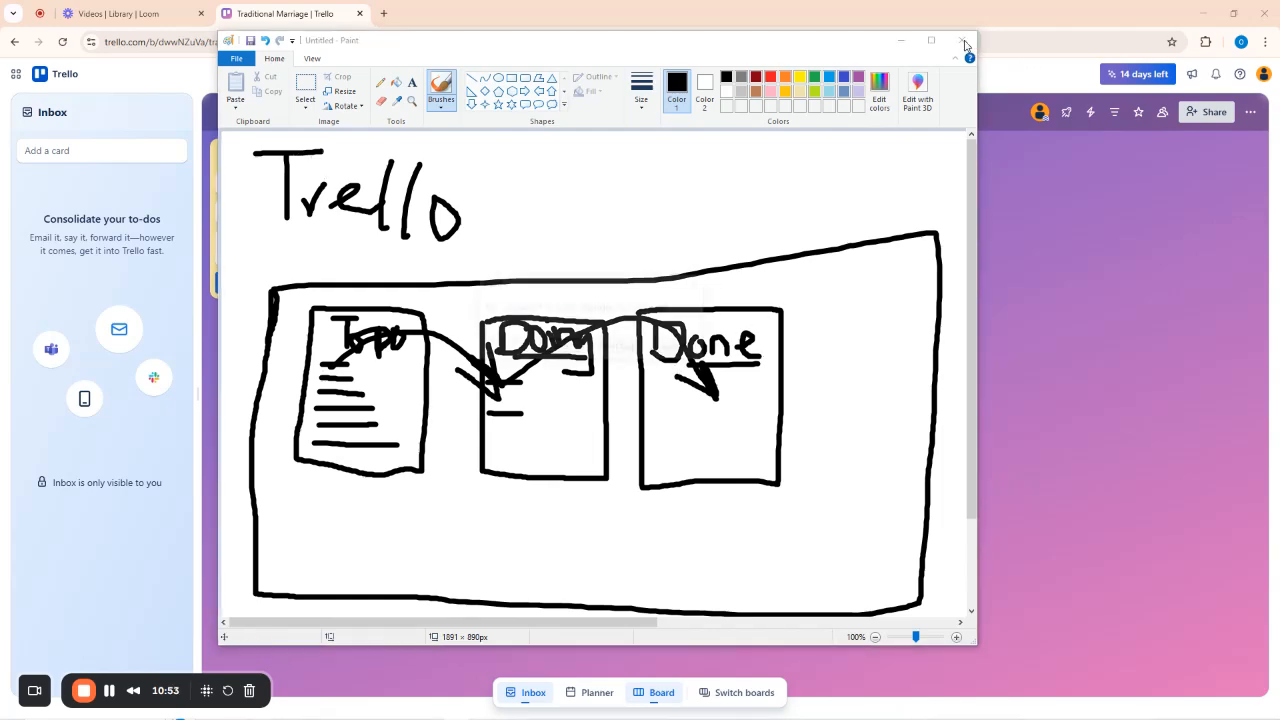
pyautogui.click(620, 349)
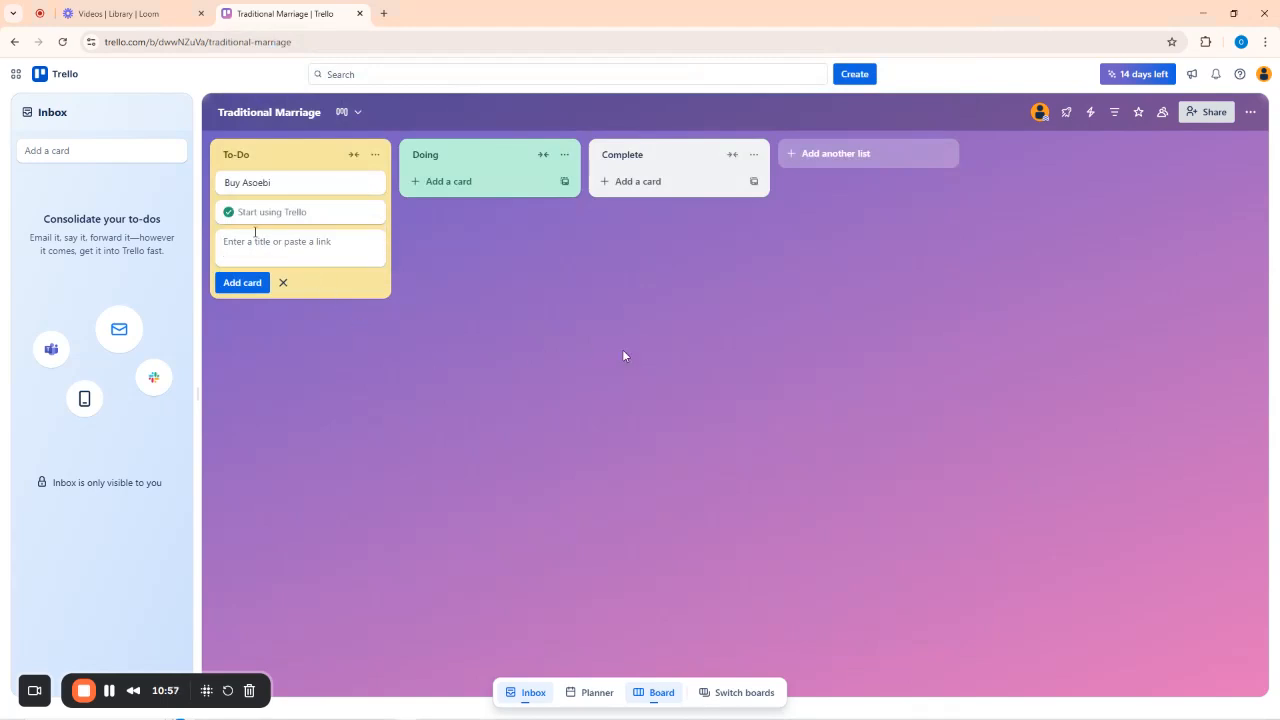
pyautogui.click(229, 212)
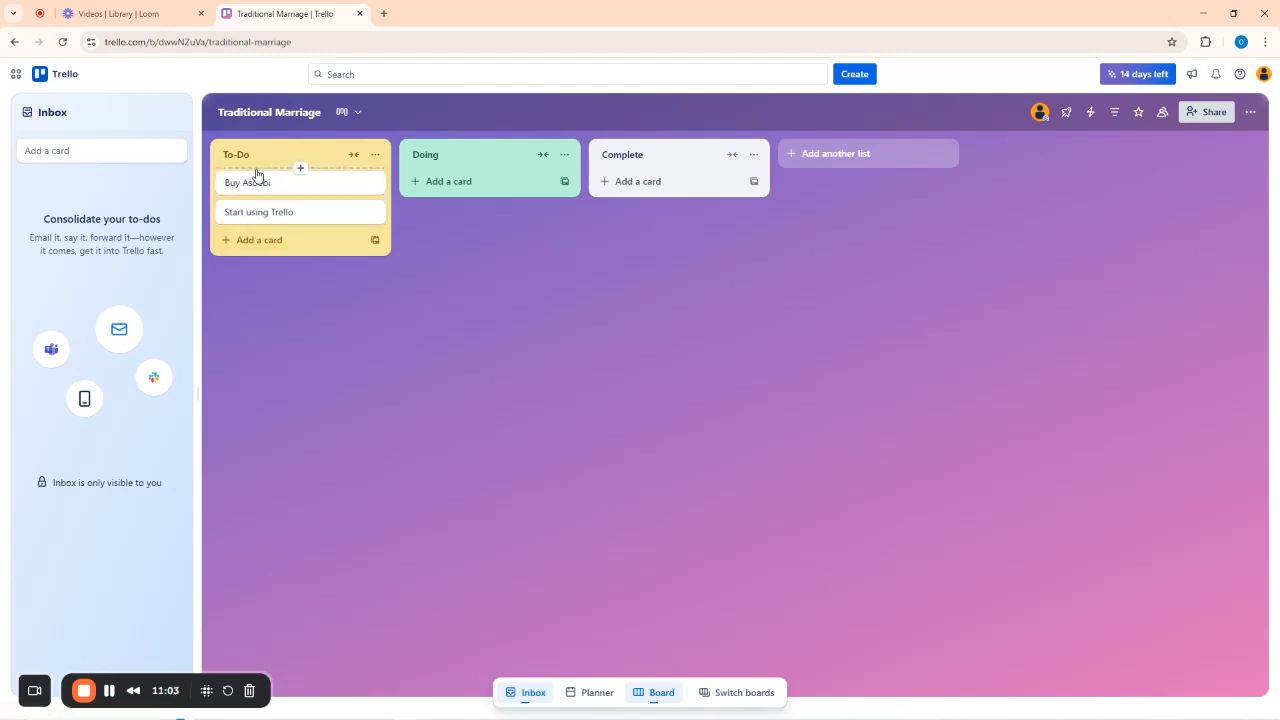
# Rename the Buy Asoebi card to 'Buy Asoebi Materials'.
pyautogui.click(292, 185)
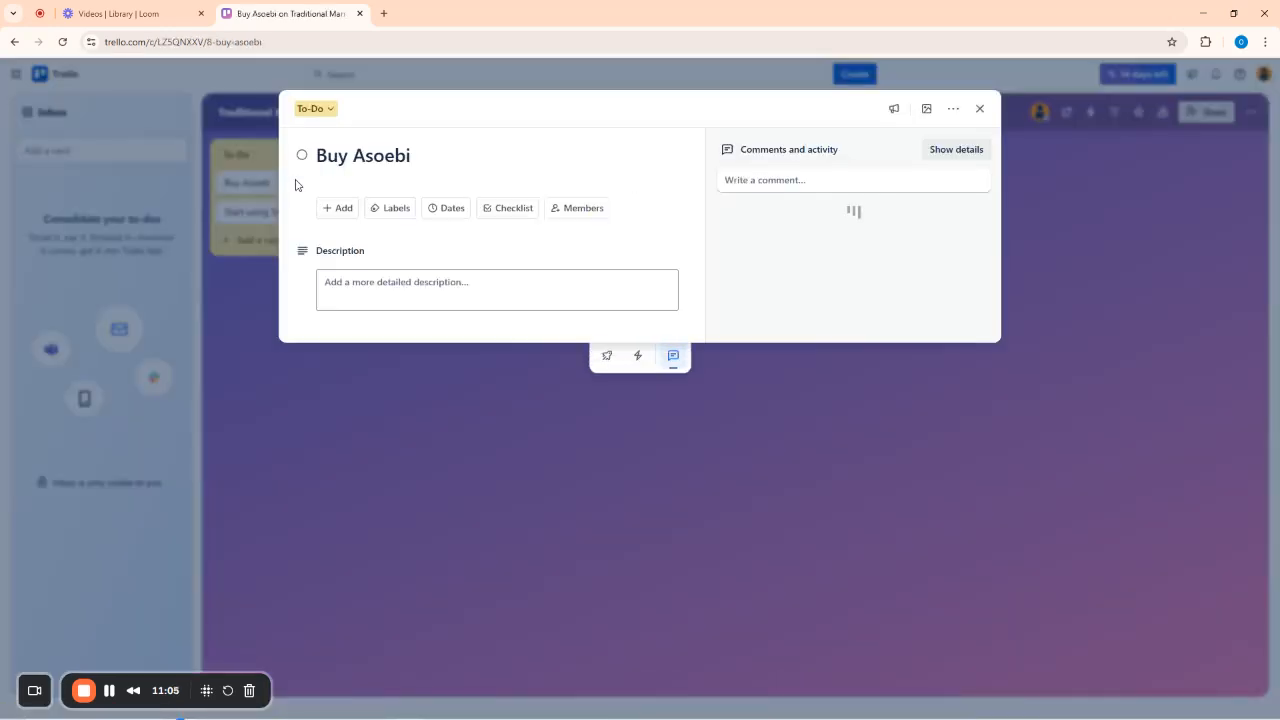
pyautogui.click(421, 160)
pyautogui.write('Materi')
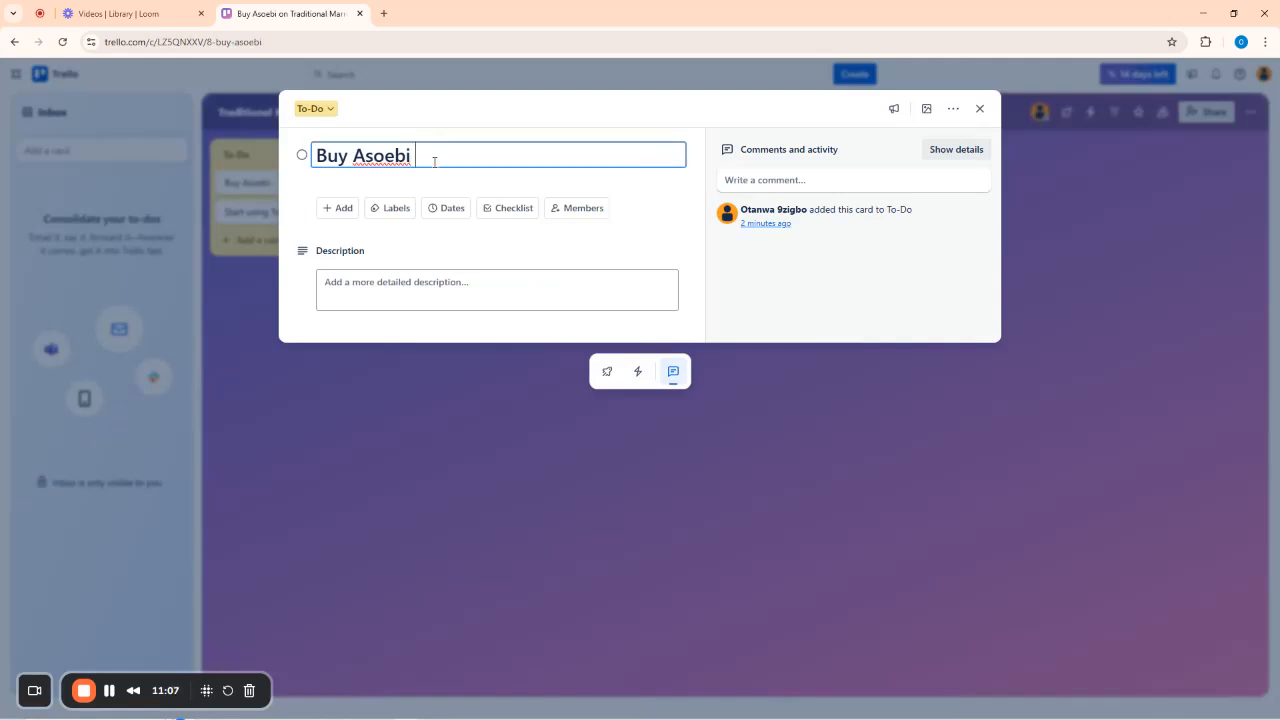
pyautogui.write('als')
pyautogui.click(980, 109)
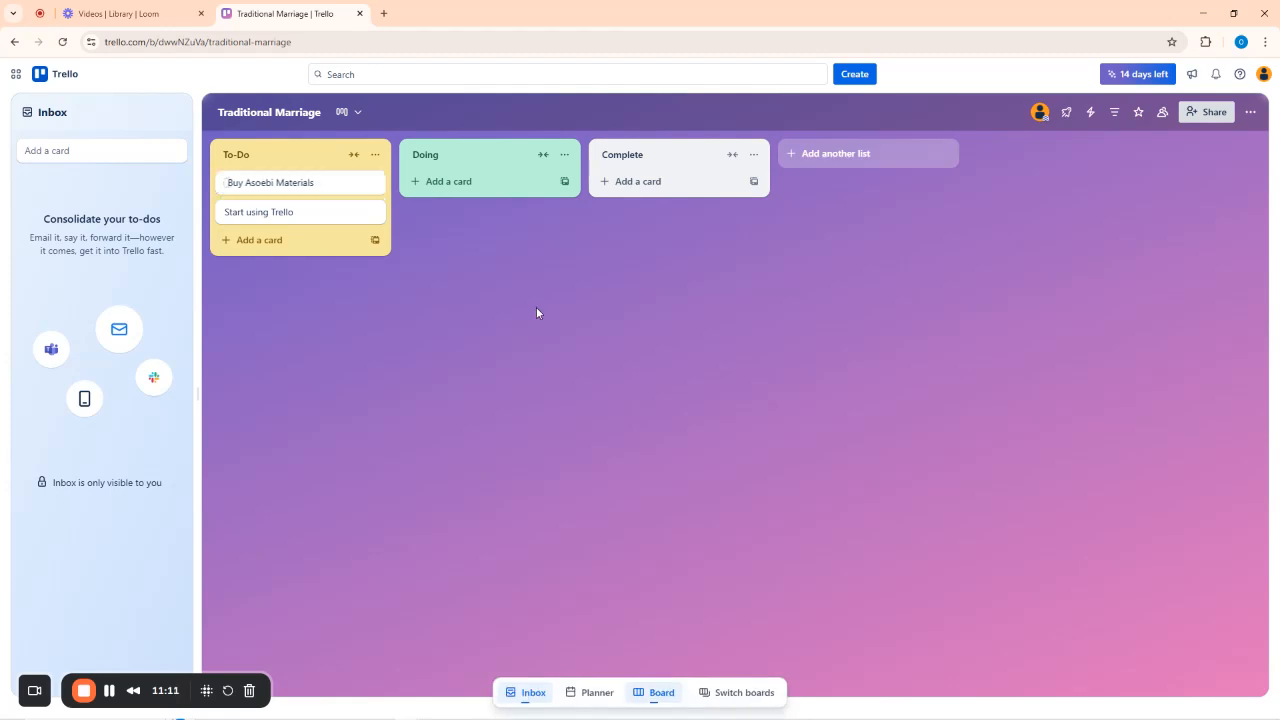
# Add To-Do cards Pay the Palmwine tapper, Buy 1 basket of Native Kolanut, Buy the Drinks, Pay the Caterer.
pyautogui.click(259, 240)
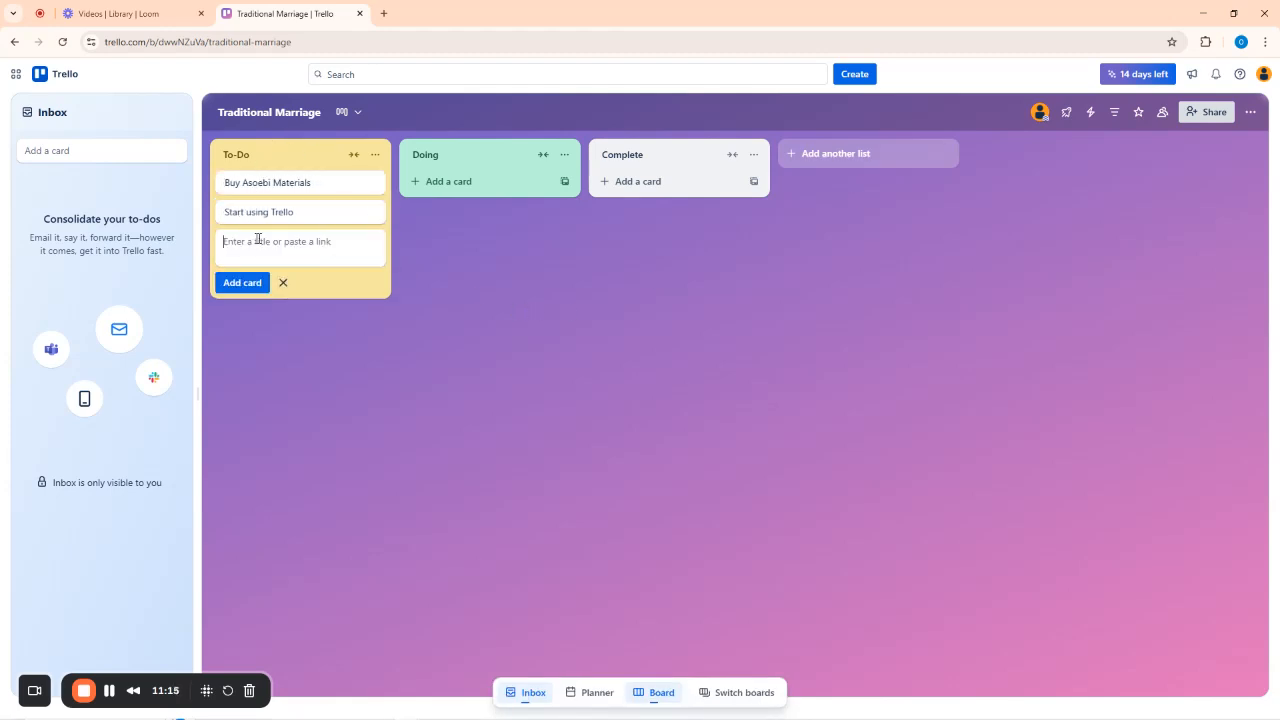
pyautogui.write('Pay the Palmwine tapper')
pyautogui.press('Return')
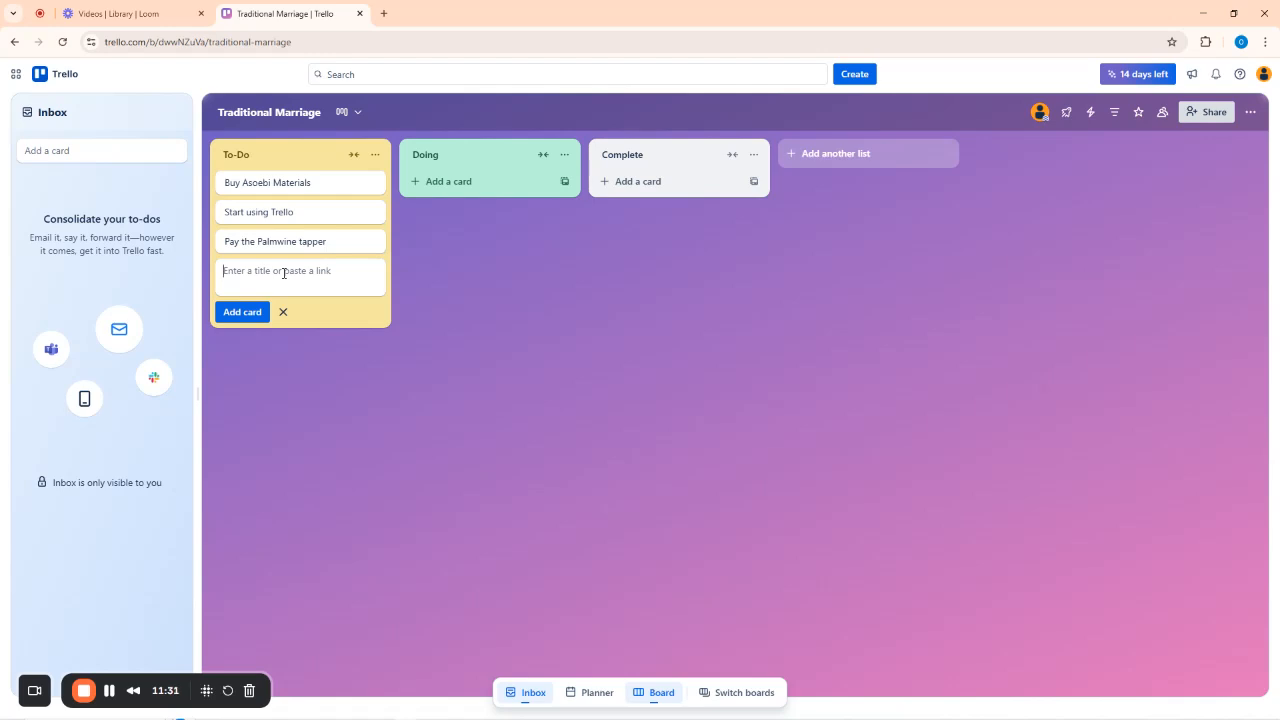
pyautogui.write('Buy')
pyautogui.write(' 1 bac')
pyautogui.write('sket')
pyautogui.write(' of Native K')
pyautogui.write('olanut')
pyautogui.press('Return')
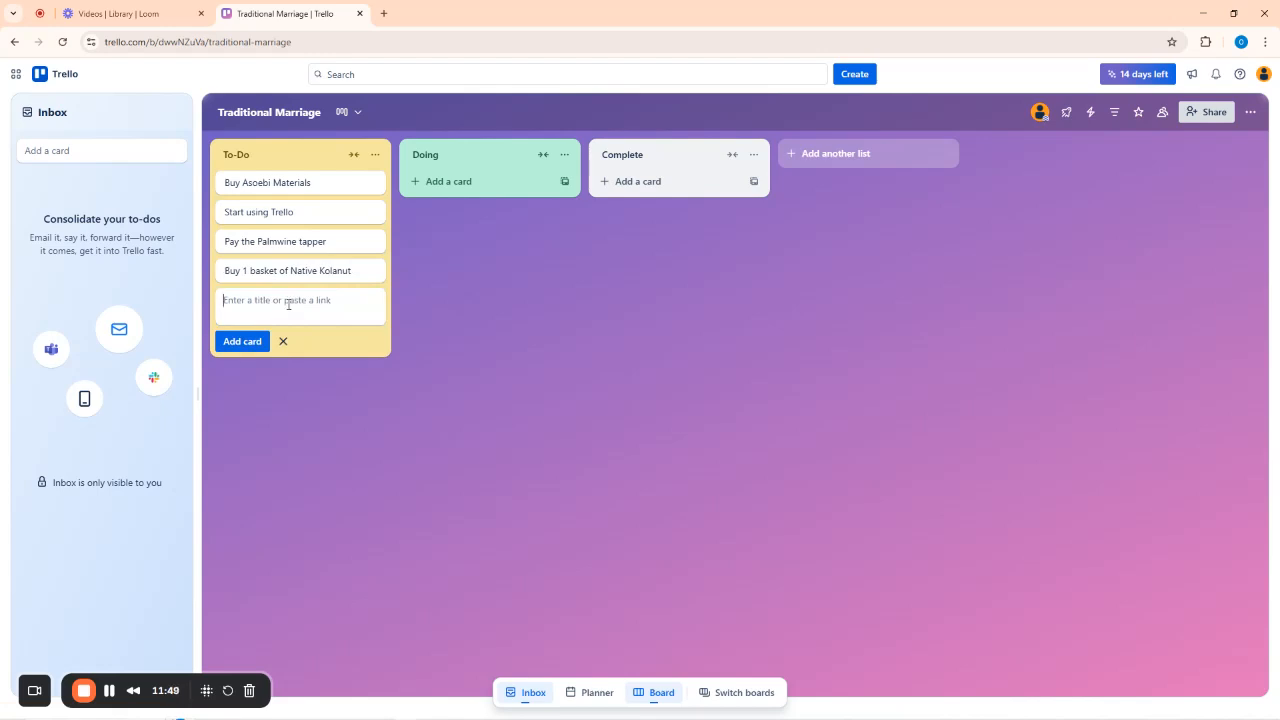
pyautogui.write('Buy the Drinks')
pyautogui.press('Return')
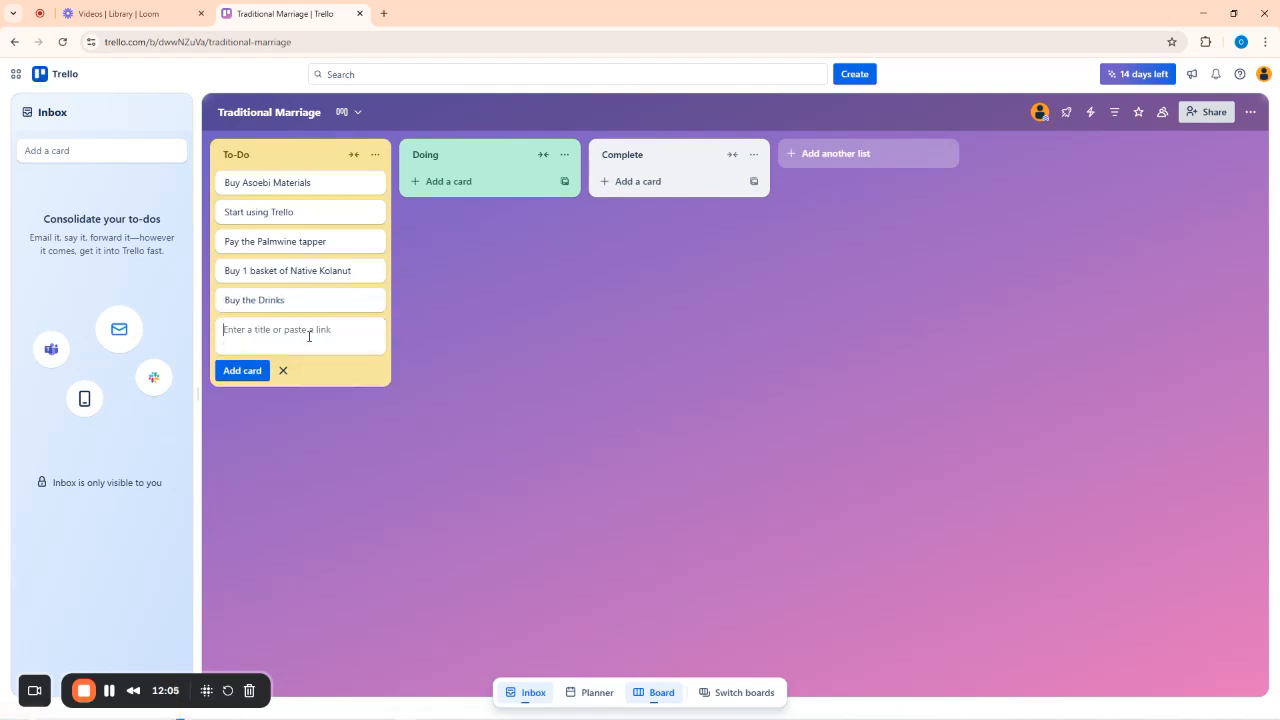
pyautogui.write('Pay the Caterer')
pyautogui.press('Return')
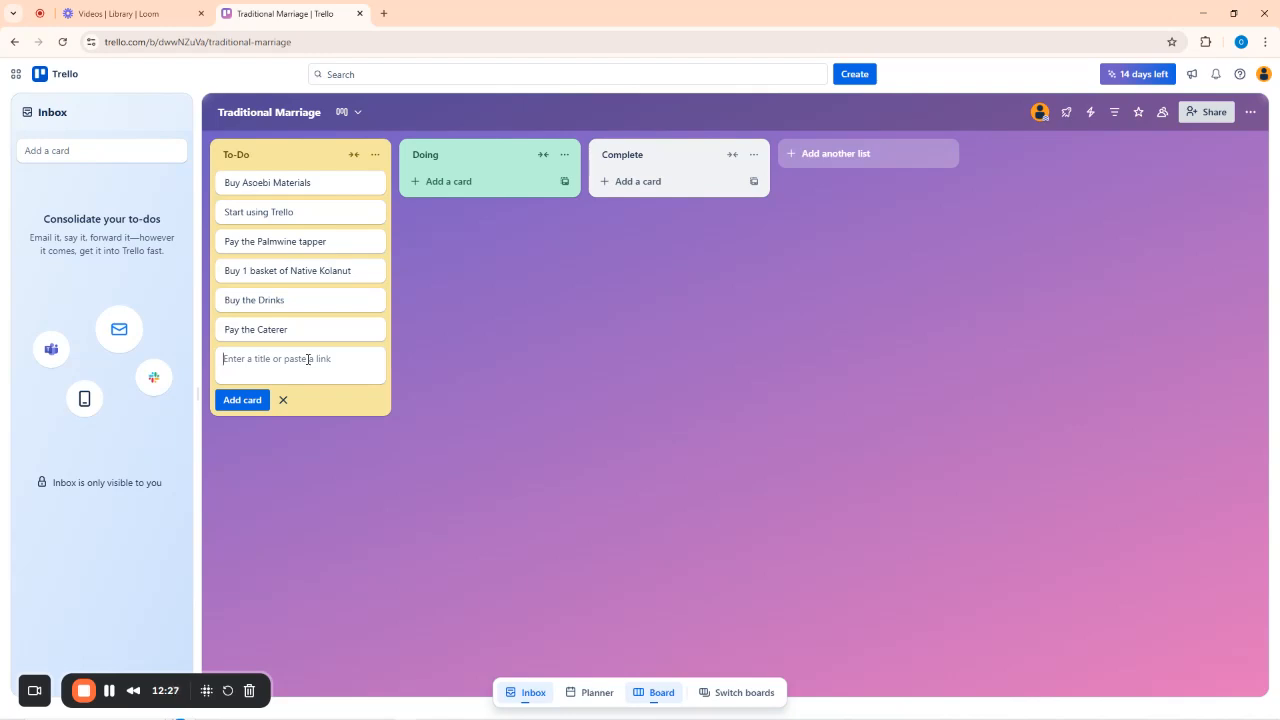
# Add To-Do cards 'Pay the Ogene Team' (leader's name in brackets) and 'Pay the decoration'.
pyautogui.write('Pay th Og')
pyautogui.write('ene')
pyautogui.write('e')
pyautogui.write('Team ')
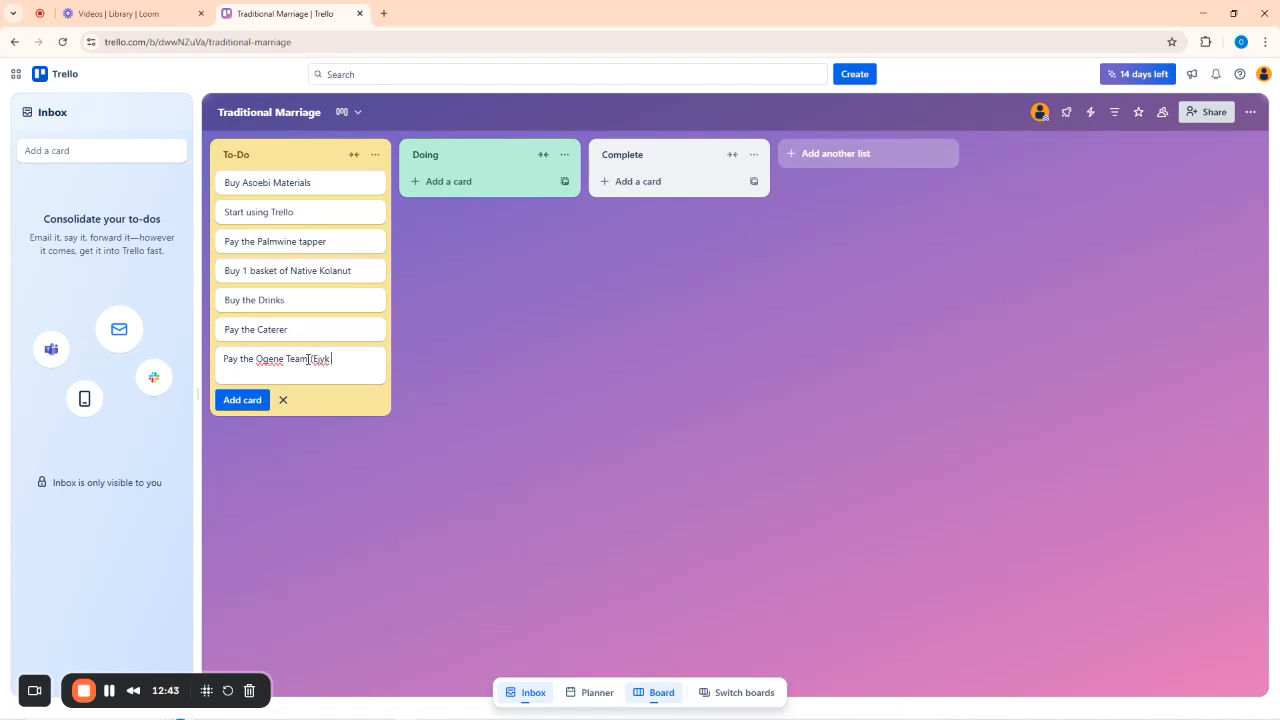
pyautogui.click(308, 358)
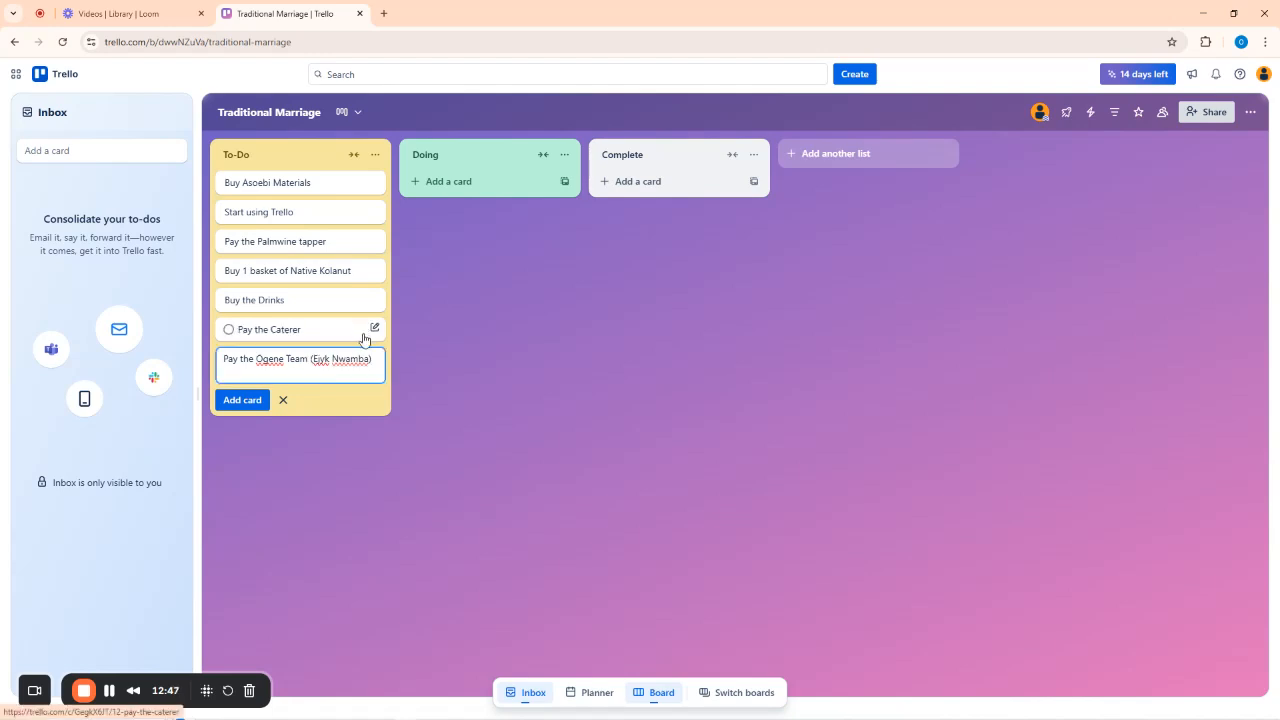
pyautogui.press('Return')
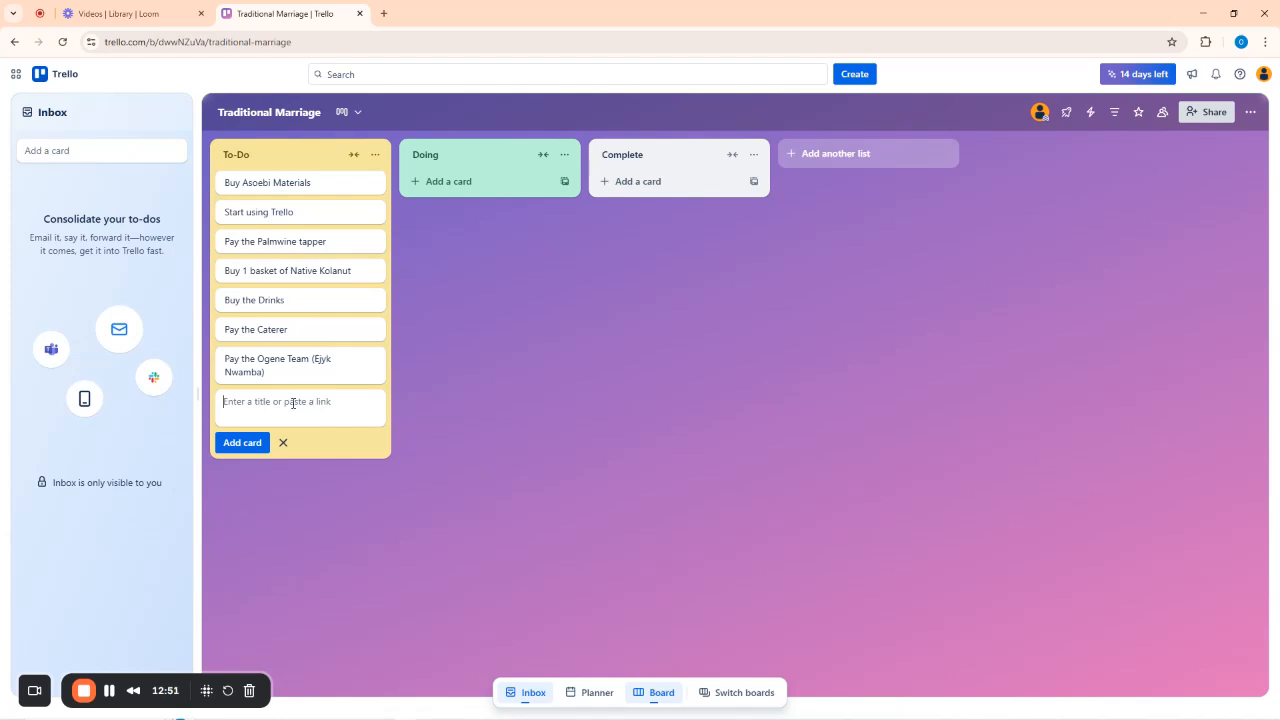
pyautogui.write('Pay the decoration')
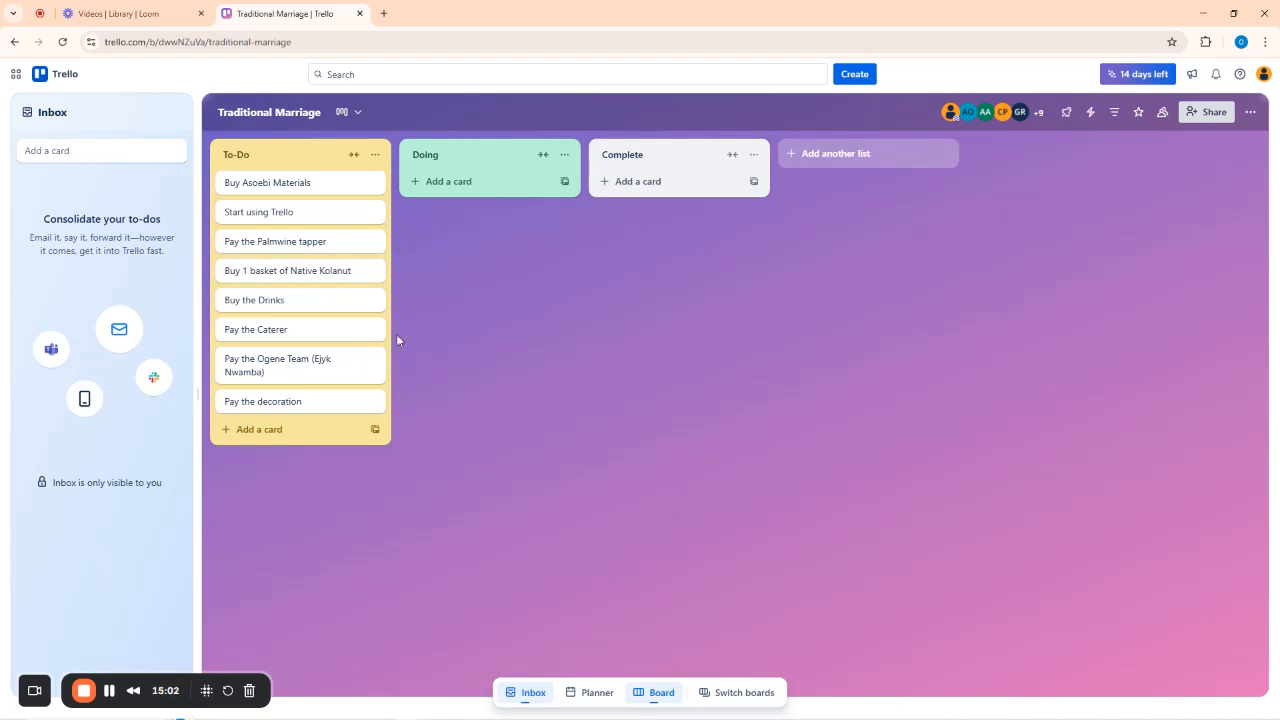
pyautogui.click(110, 692)
pyautogui.click(1203, 112)
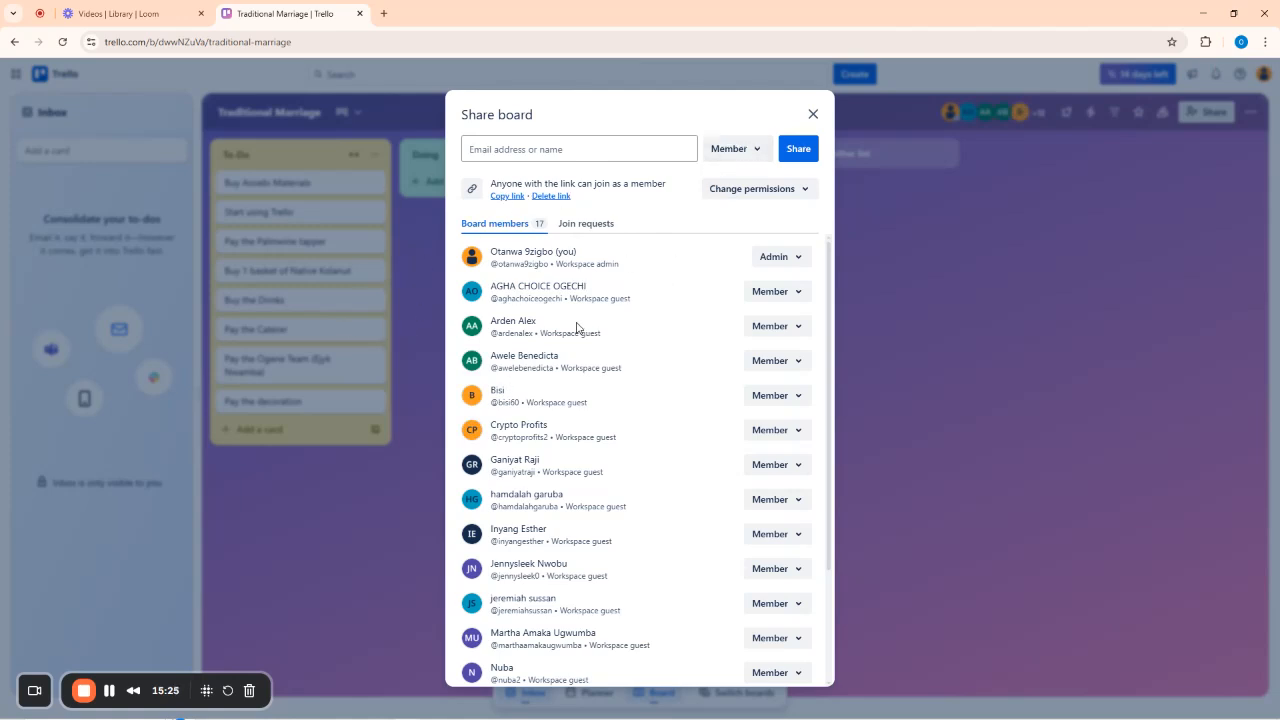
pyautogui.scroll(-3, 592, 415)
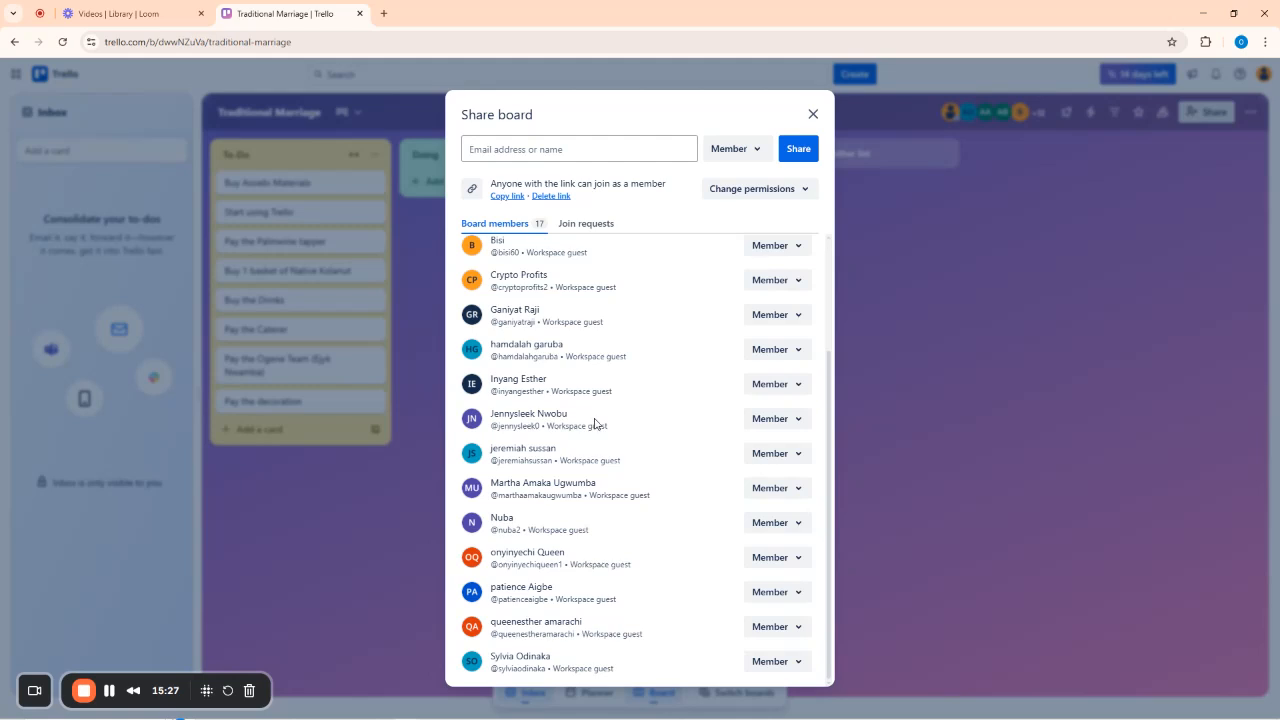
pyautogui.scroll(3, 612, 404)
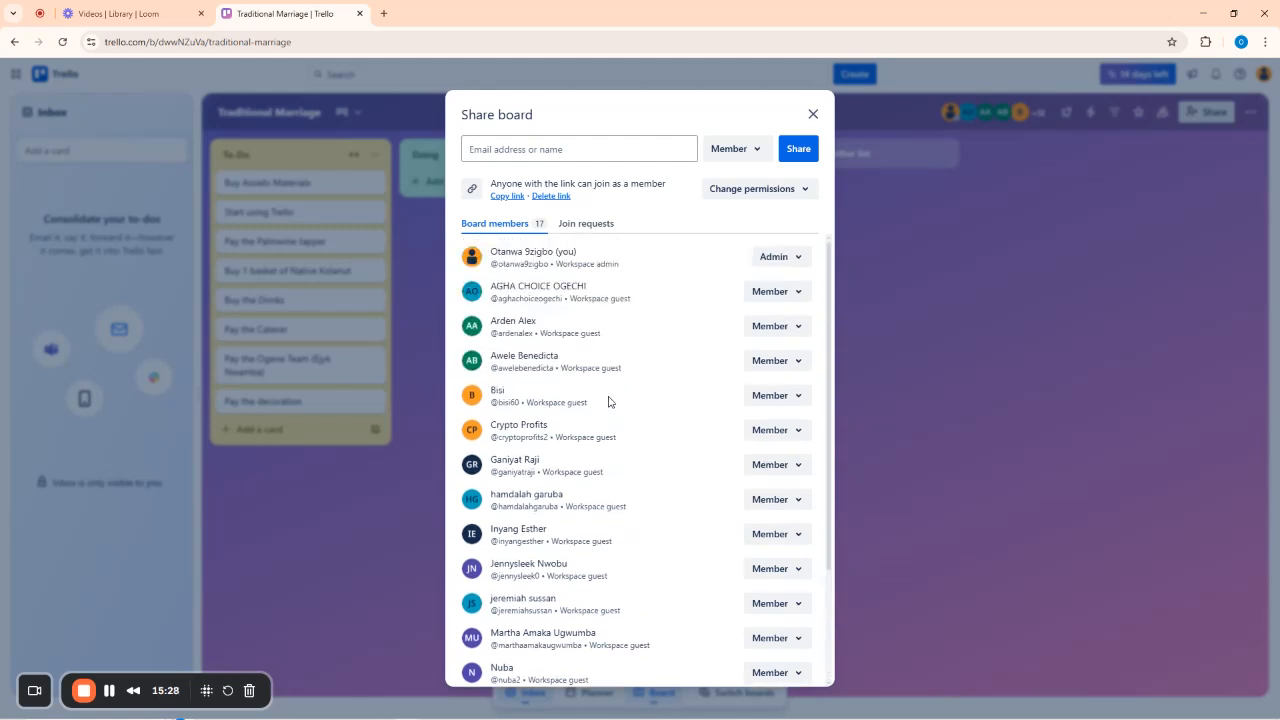
pyautogui.click(813, 116)
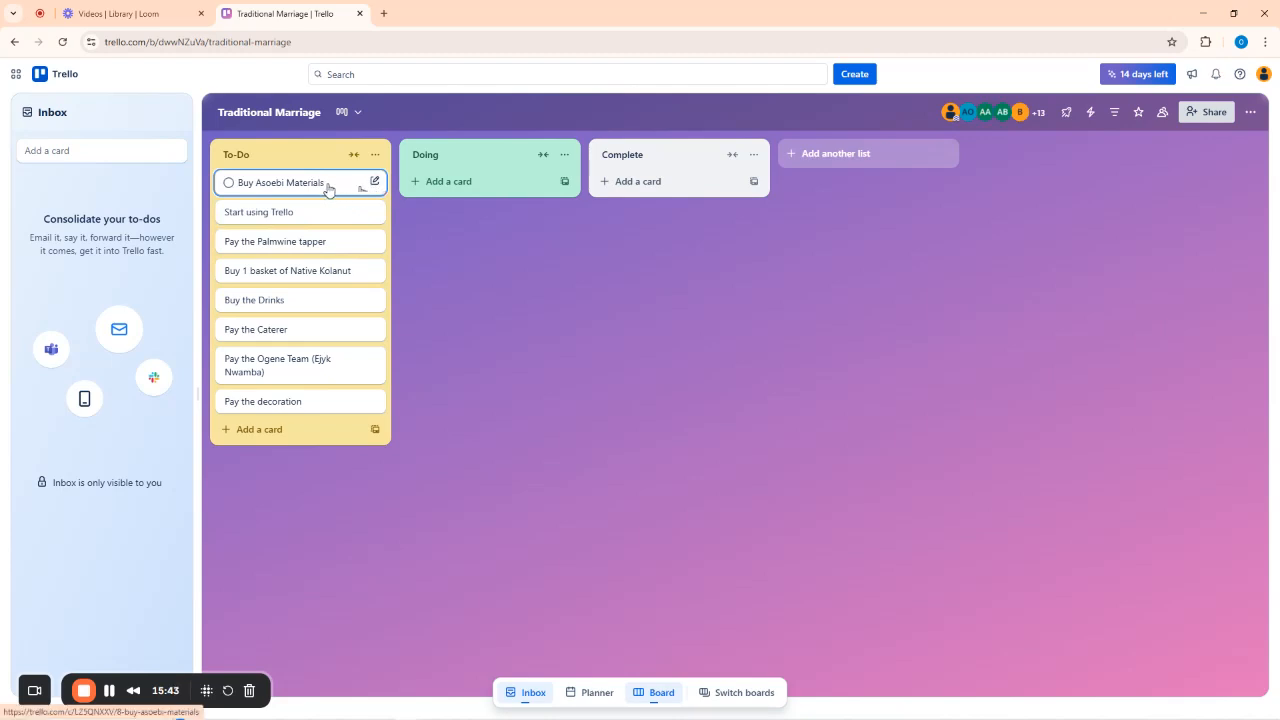
# Open the Buy Asoebi Materials card and look at its title without changing it.
pyautogui.click(325, 188)
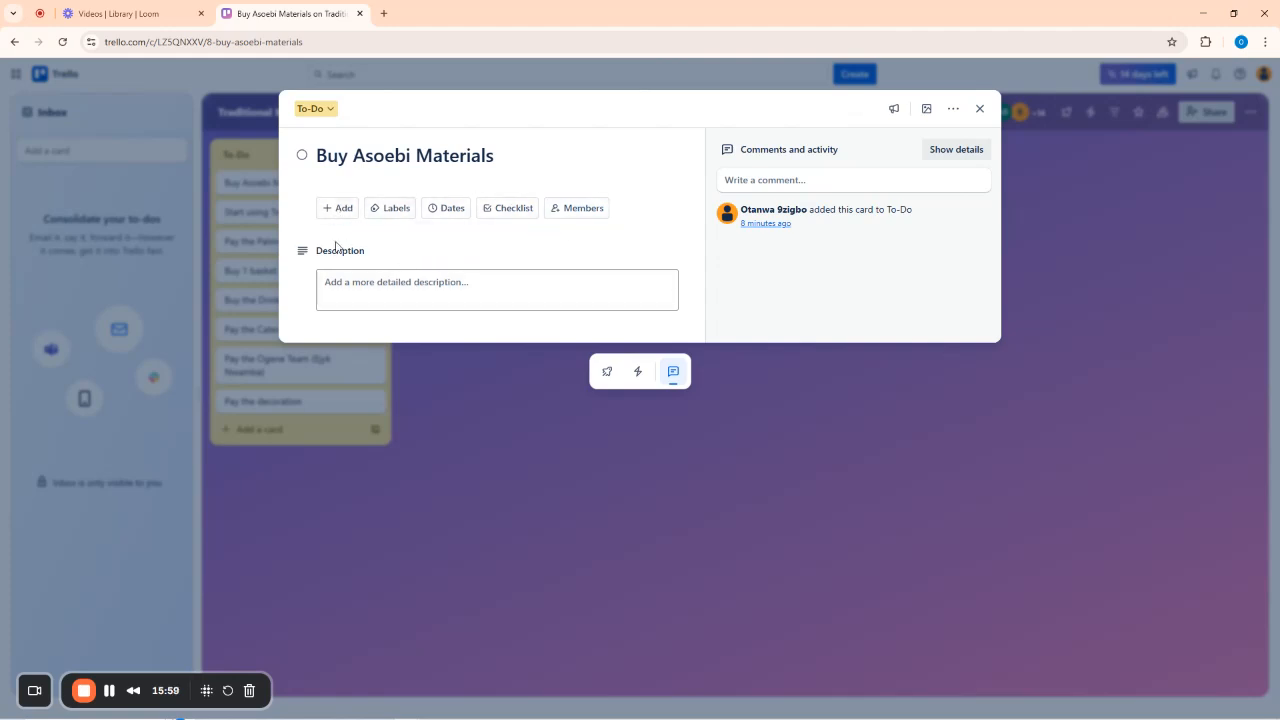
pyautogui.click(493, 155)
pyautogui.moveTo(493, 155); pyautogui.dragTo(318, 156)
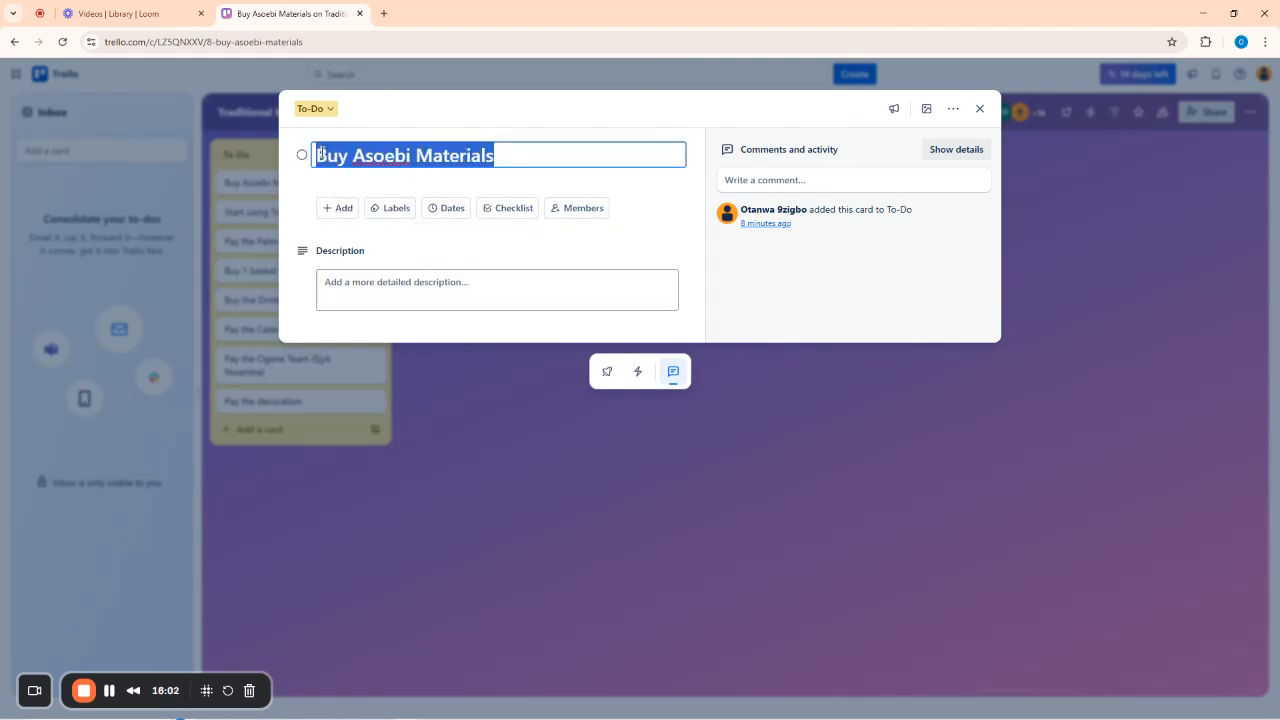
pyautogui.click(440, 131)
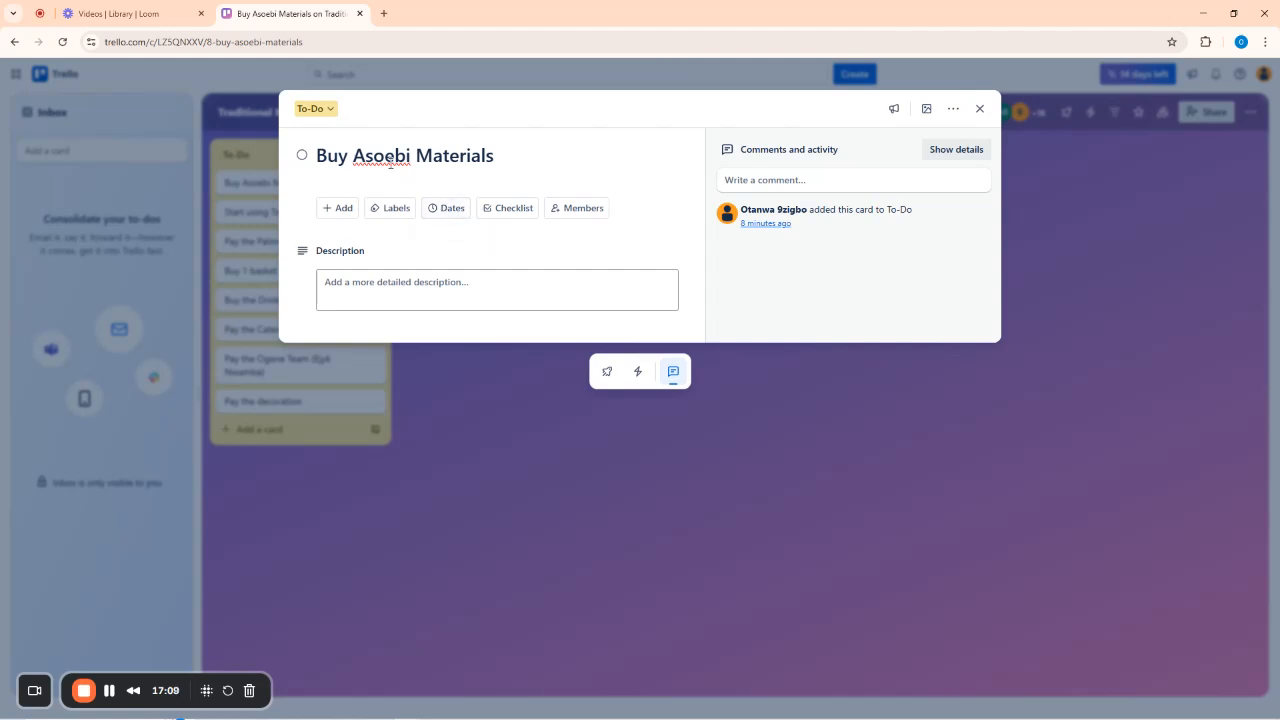
# Tag the card with the green label and glance over the add-to-card options.
pyautogui.click(390, 211)
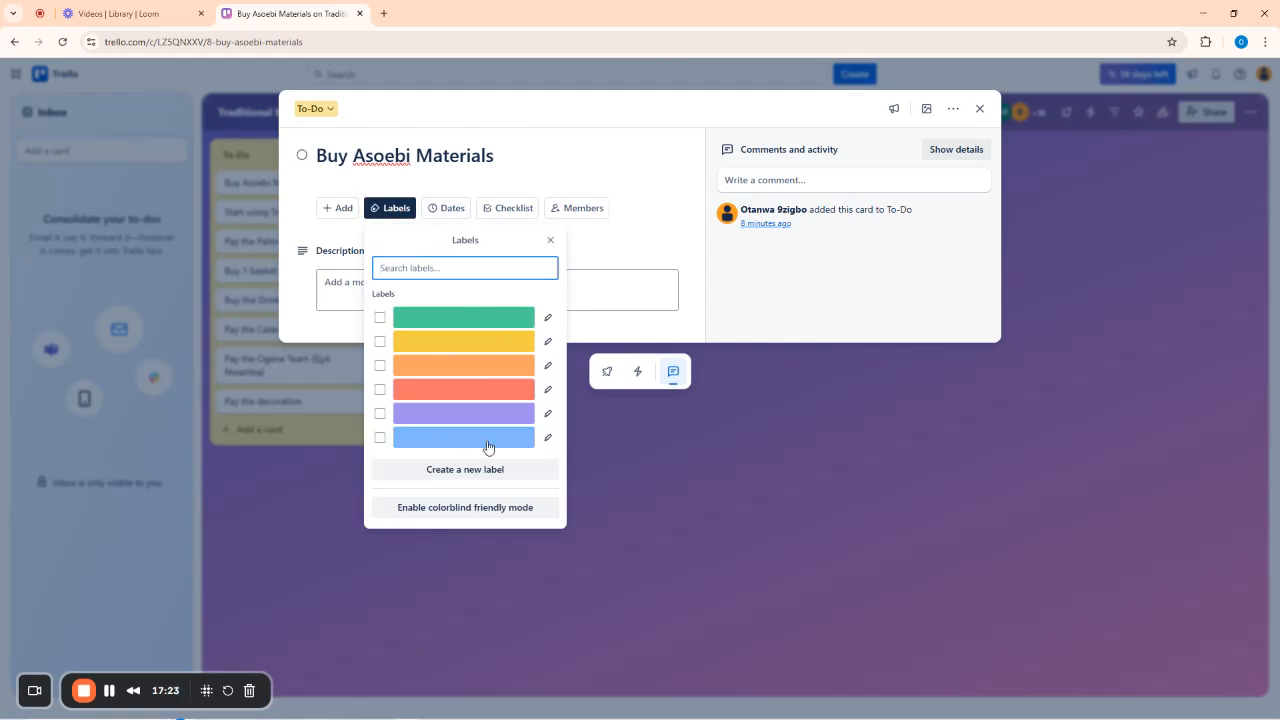
pyautogui.click(457, 320)
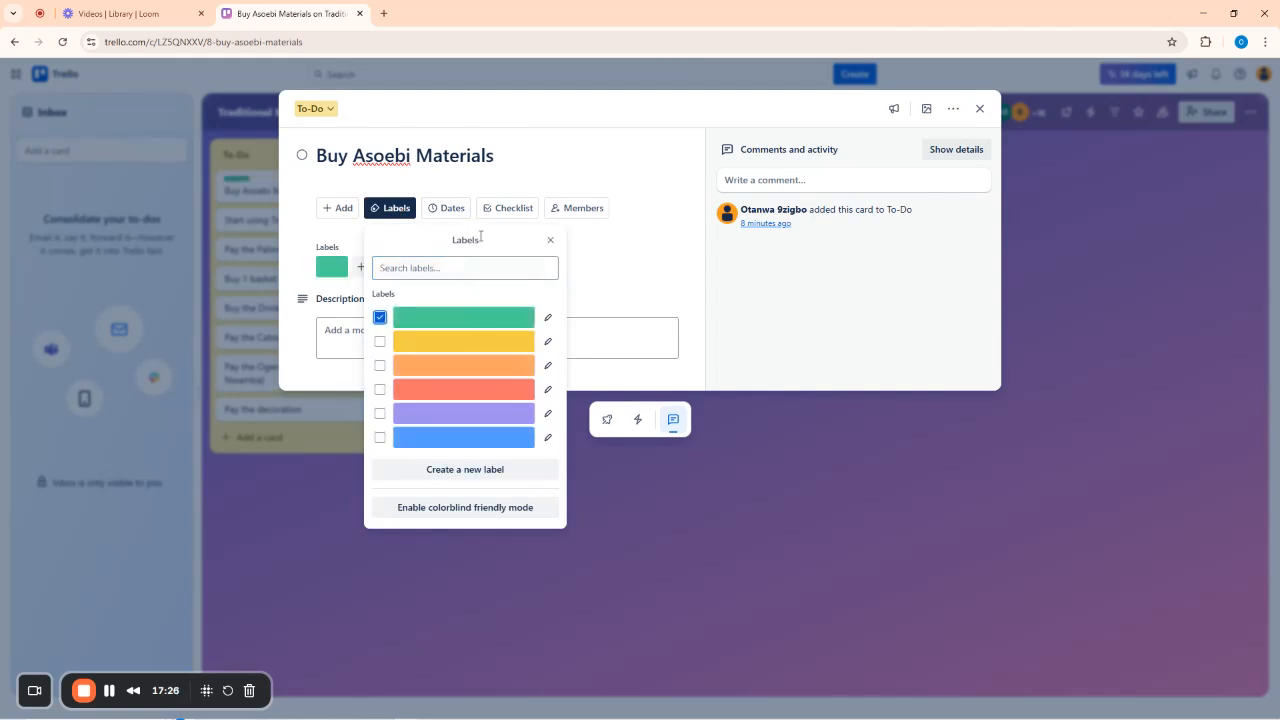
pyautogui.click(550, 112)
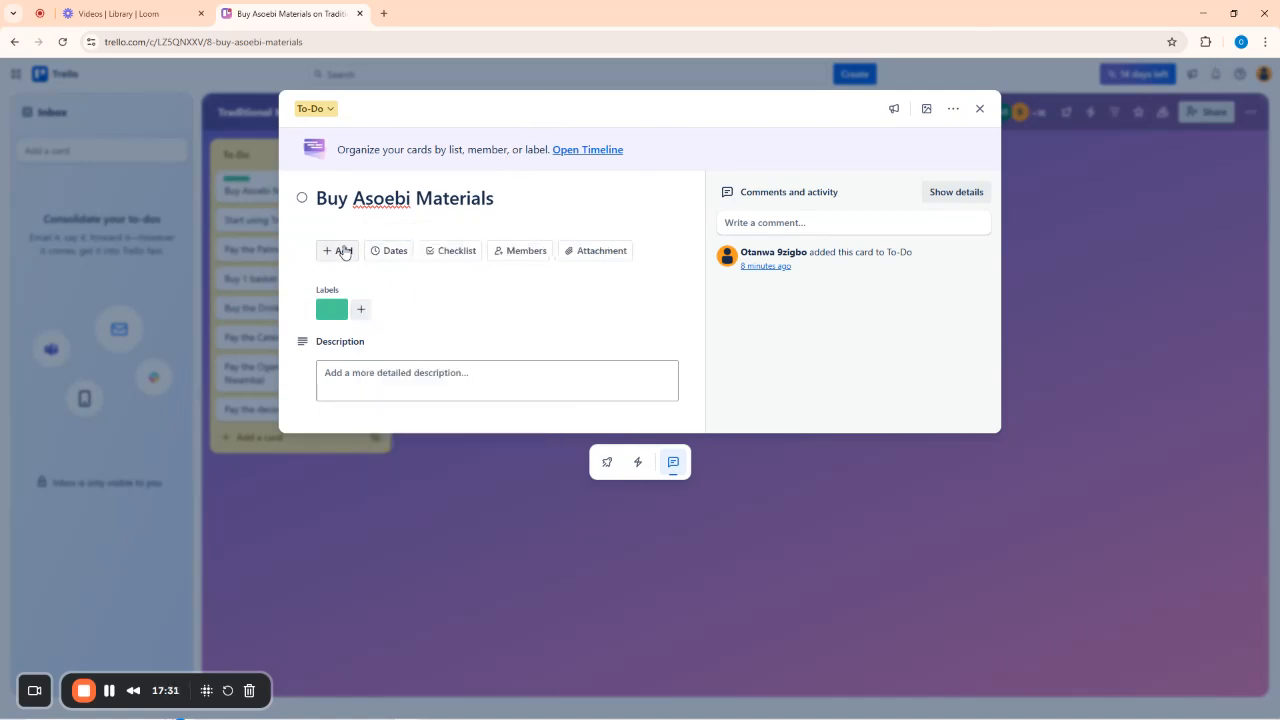
pyautogui.click(340, 251)
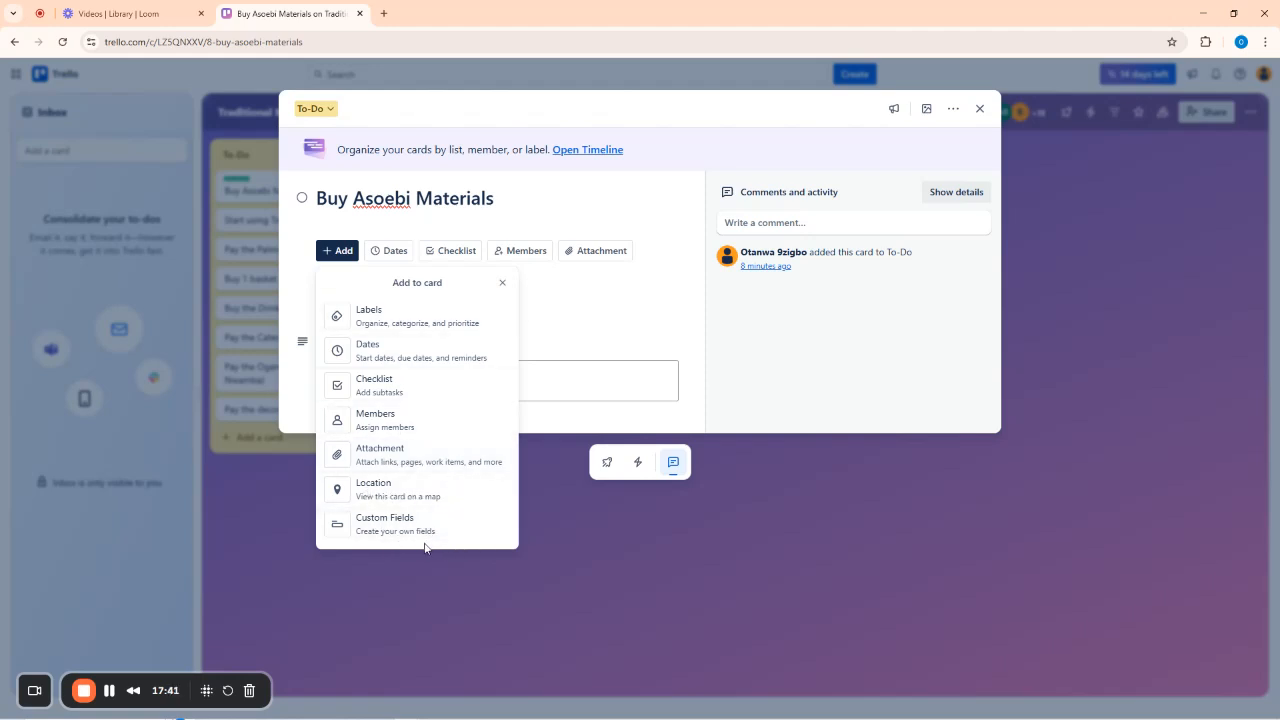
pyautogui.click(502, 282)
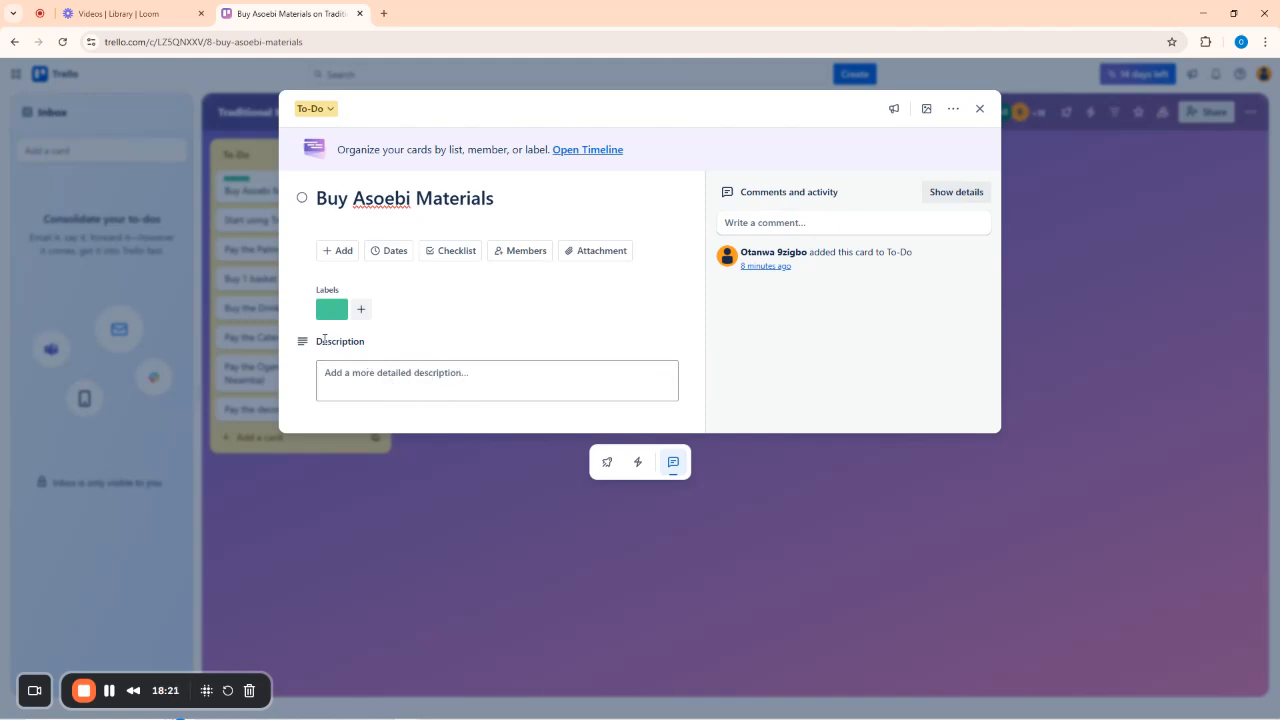
# Save the description 'Please follow the Checklist correctly and ensure you inform me before changing or altering anything.'.
pyautogui.click(410, 380)
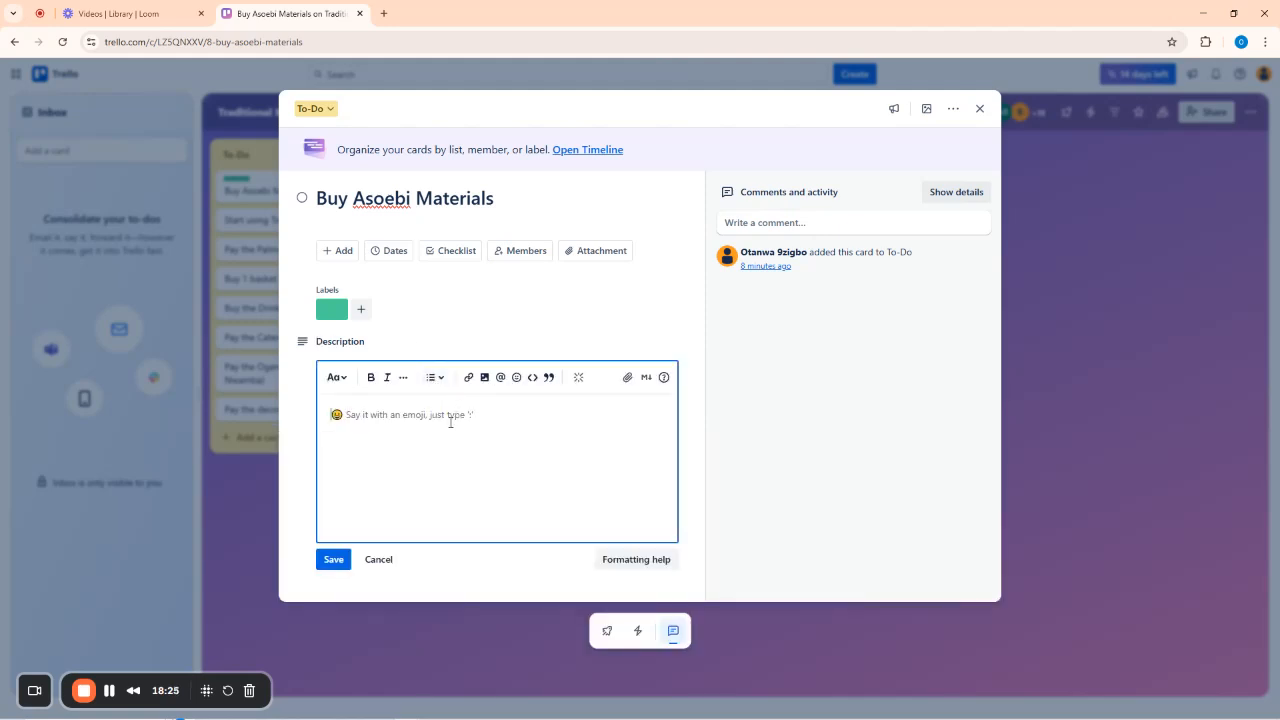
pyautogui.write('lease follow ')
pyautogui.write('the')
pyautogui.write(' Check')
pyautogui.write('list corre')
pyautogui.write('ctlu')
pyautogui.write('y and ensure ')
pyautogui.write('yo')
pyautogui.write('u f')
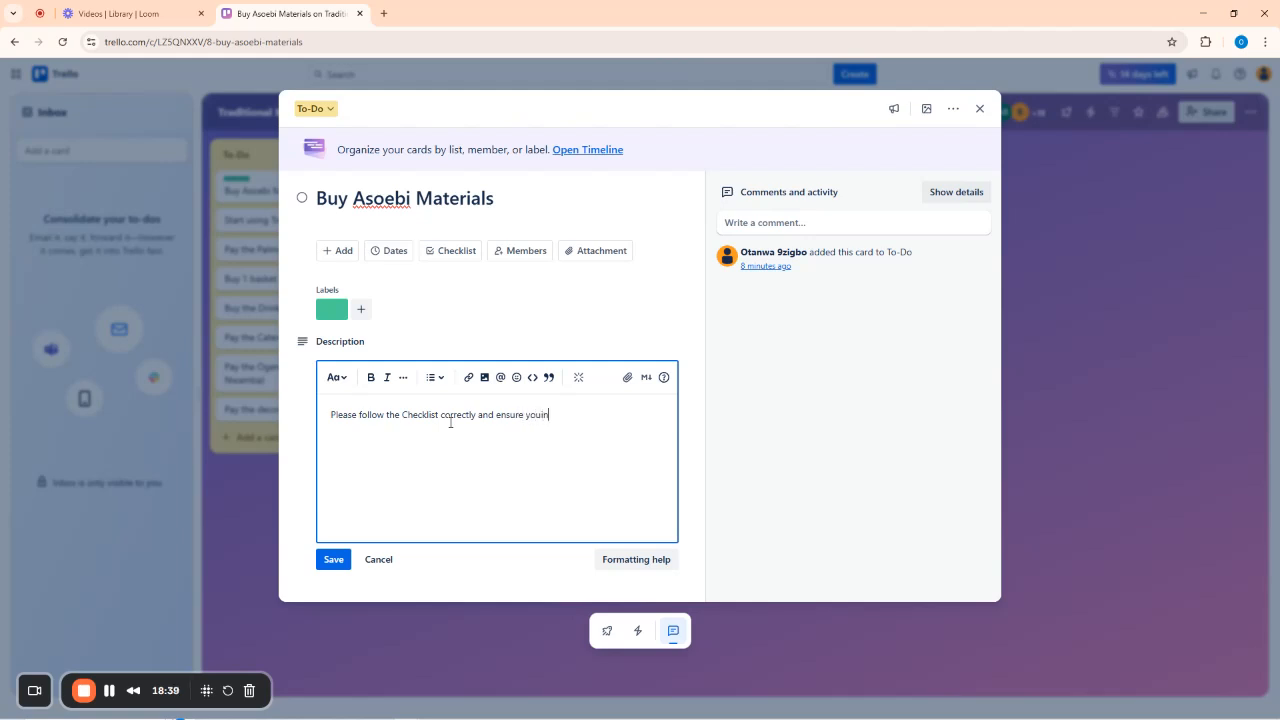
pyautogui.write('nform me before chanhing')
pyautogui.press('BackSpace')
pyautogui.press('BackSpace')
pyautogui.press('BackSpace')
pyautogui.press('BackSpace')
pyautogui.write('ging or alteri')
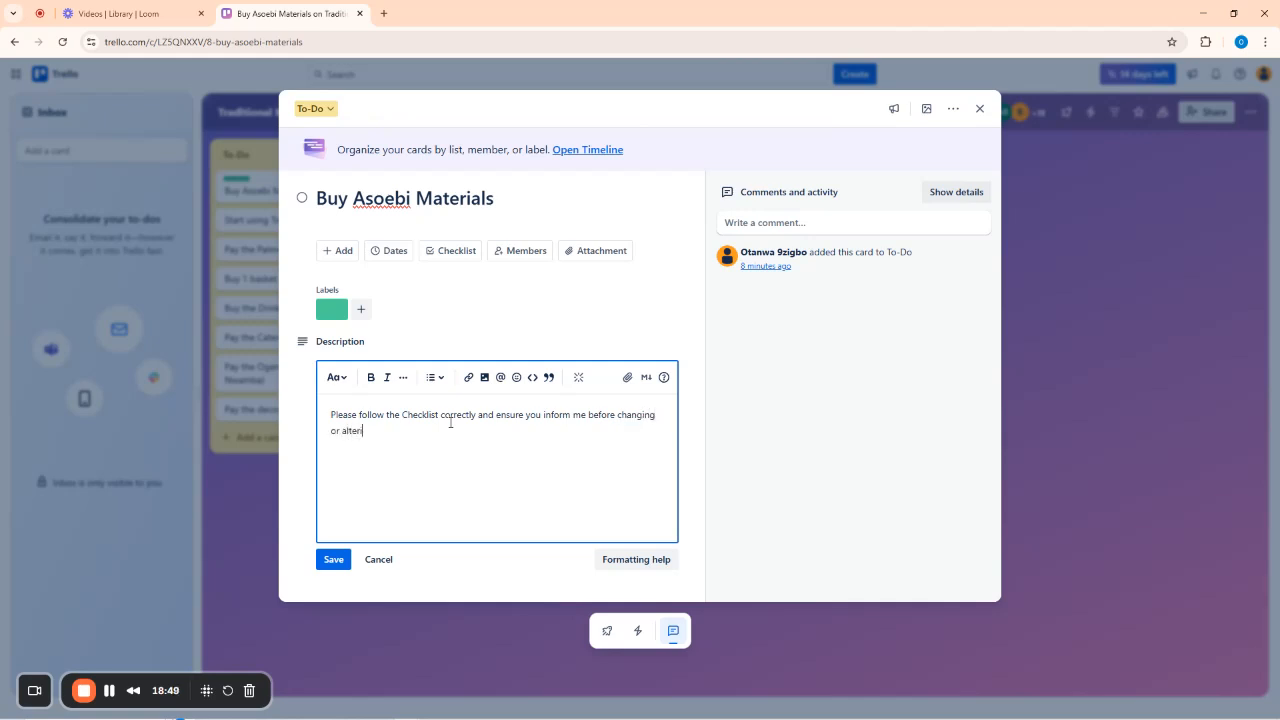
pyautogui.write('ng anything')
pyautogui.write('.')
pyautogui.click(336, 563)
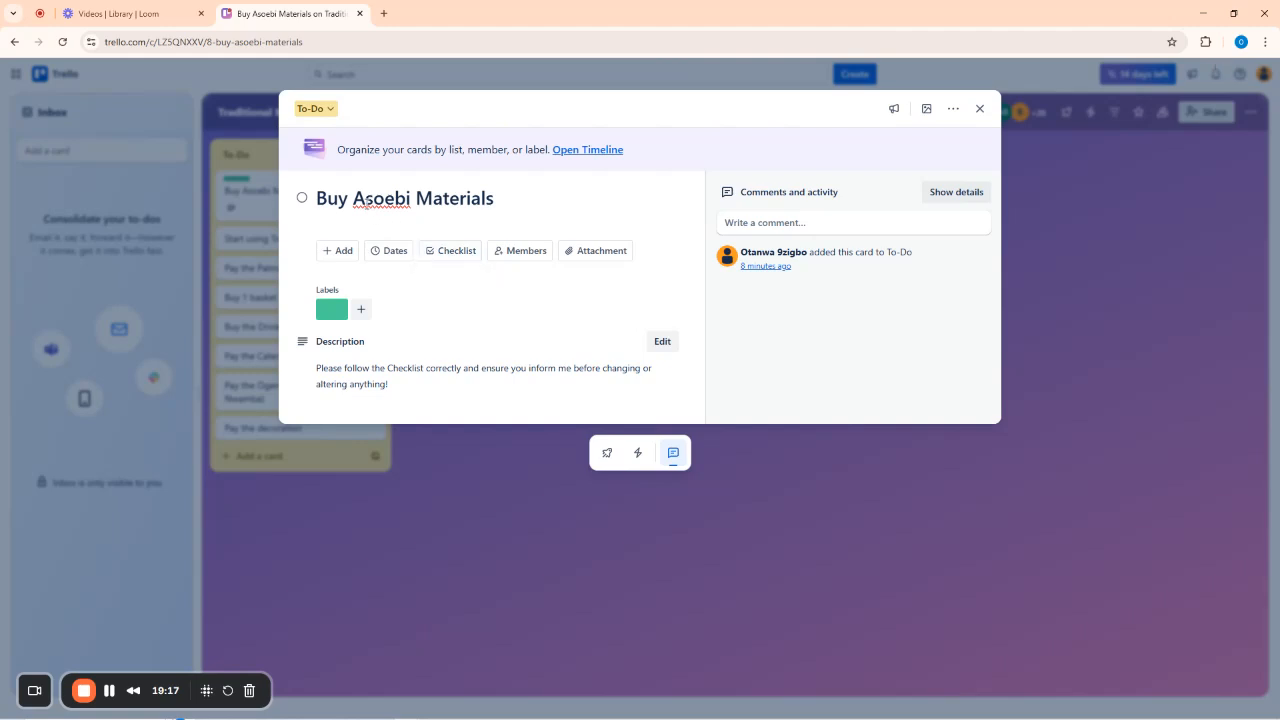
# Add a checklist named 'Things to Buy' to the card.
pyautogui.click(453, 254)
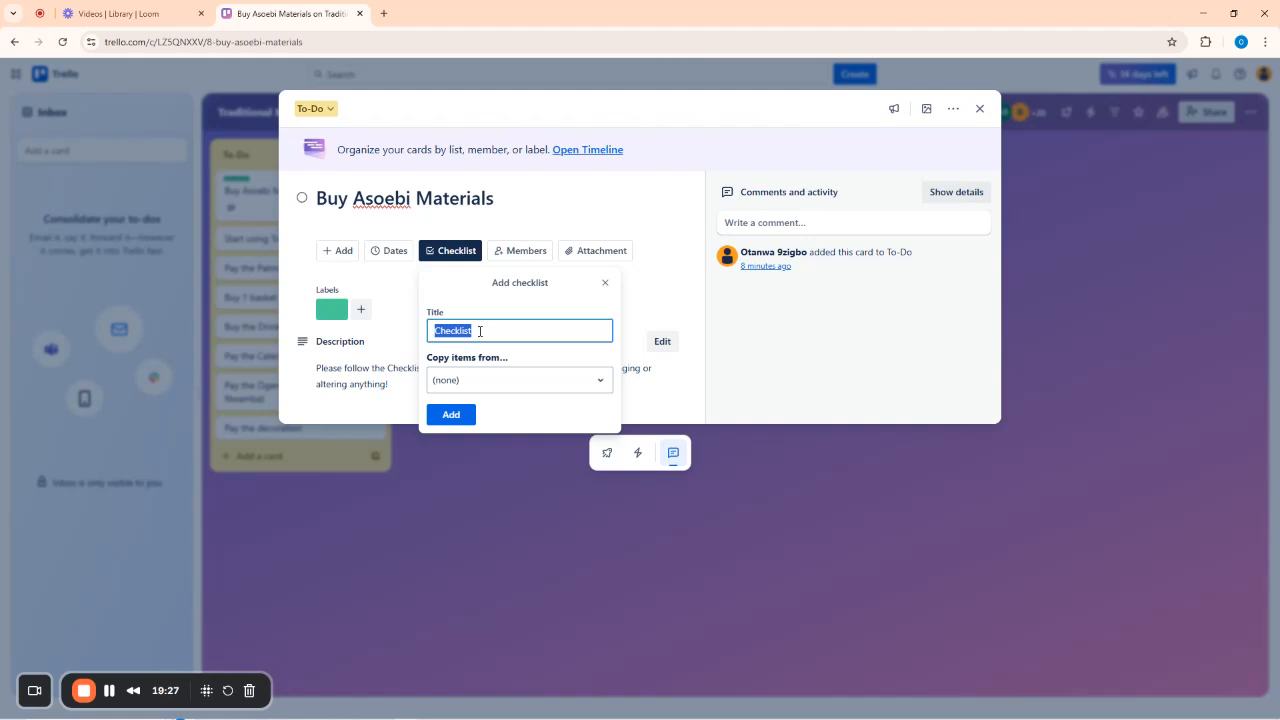
pyautogui.write('Things ')
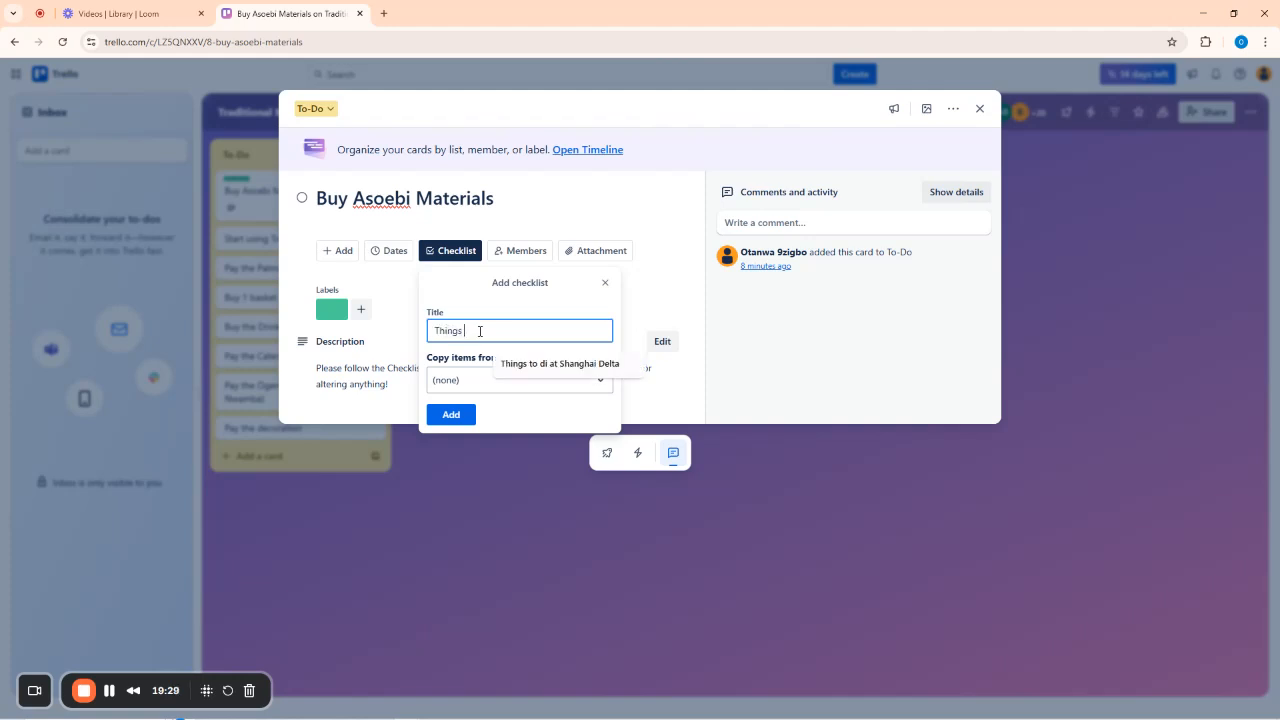
pyautogui.write('to buy')
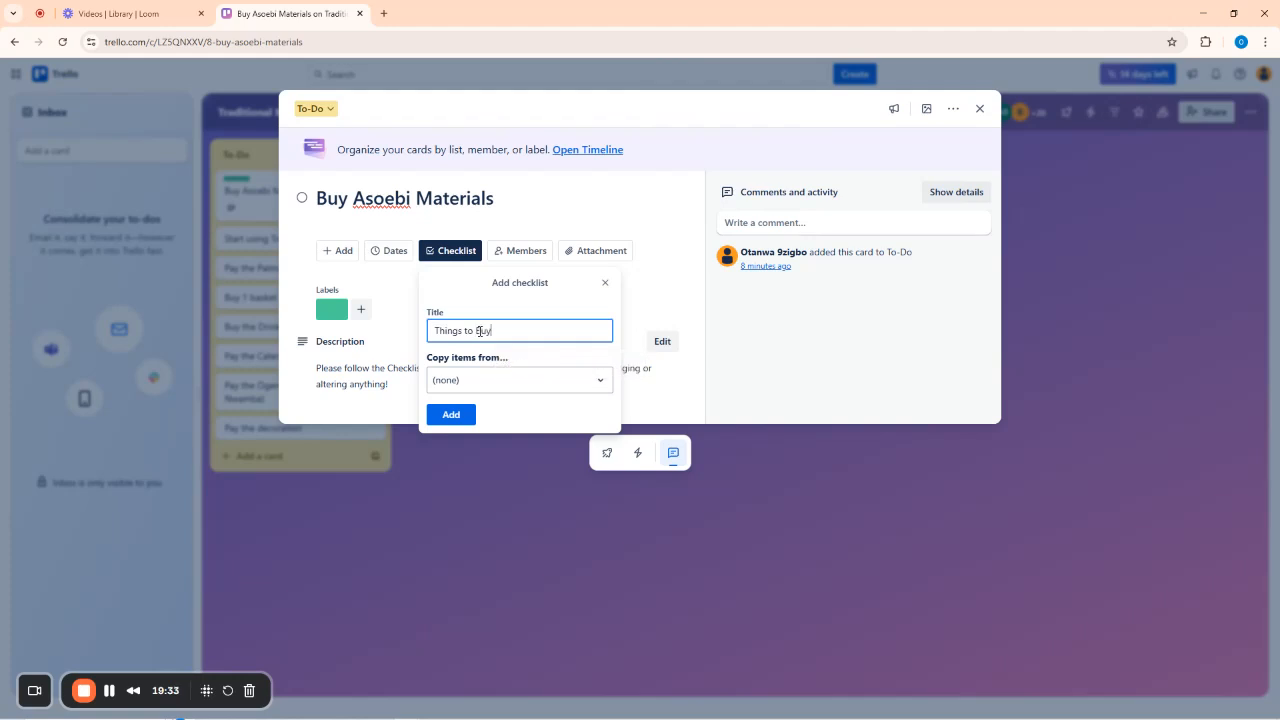
pyautogui.press('Return')
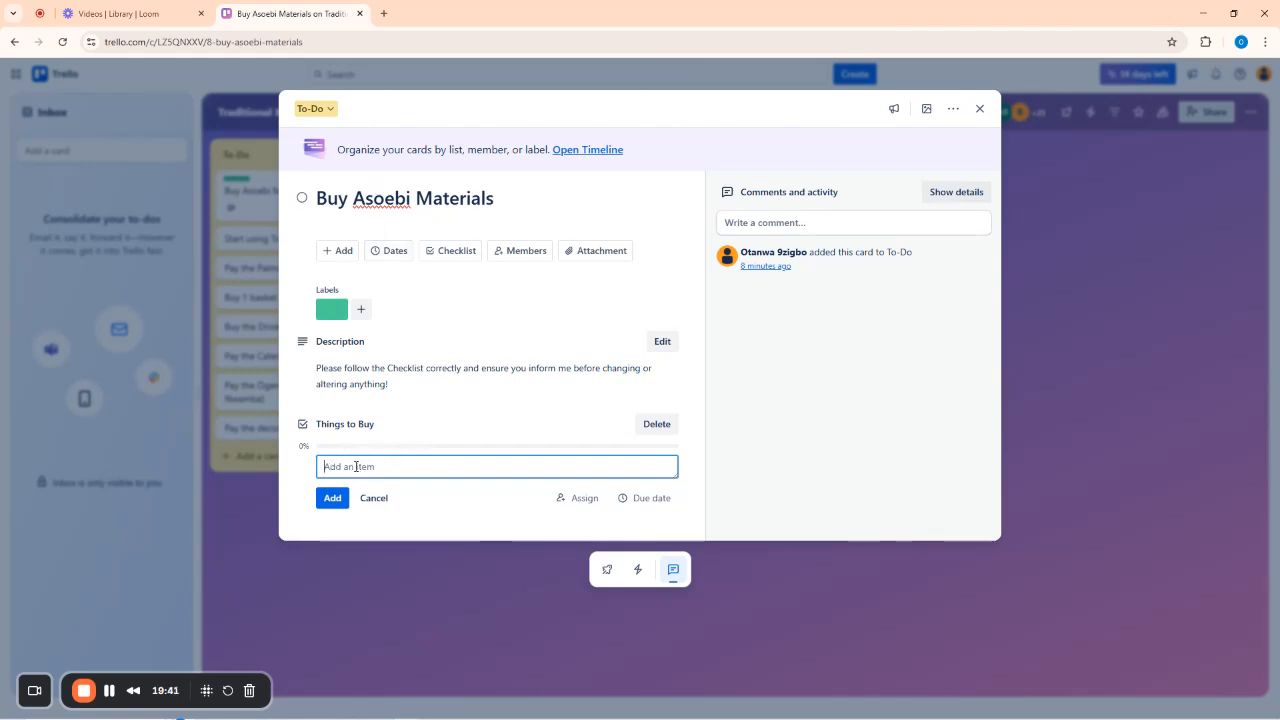
# Add 'Buy the white shoe' to the Things to Buy checklist, fixing the typos first.
pyautogui.write('Buy the Shite')
pyautogui.press('BackSpace')
pyautogui.press('BackSpace')
pyautogui.write('shite sjoe')
pyautogui.click(362, 467)
pyautogui.press('BackSpace')
pyautogui.write('w')
pyautogui.click(410, 465)
pyautogui.press('BackSpace')
pyautogui.press('BackSpace')
pyautogui.press('BackSpace')
pyautogui.write('hoe')
pyautogui.click(336, 498)
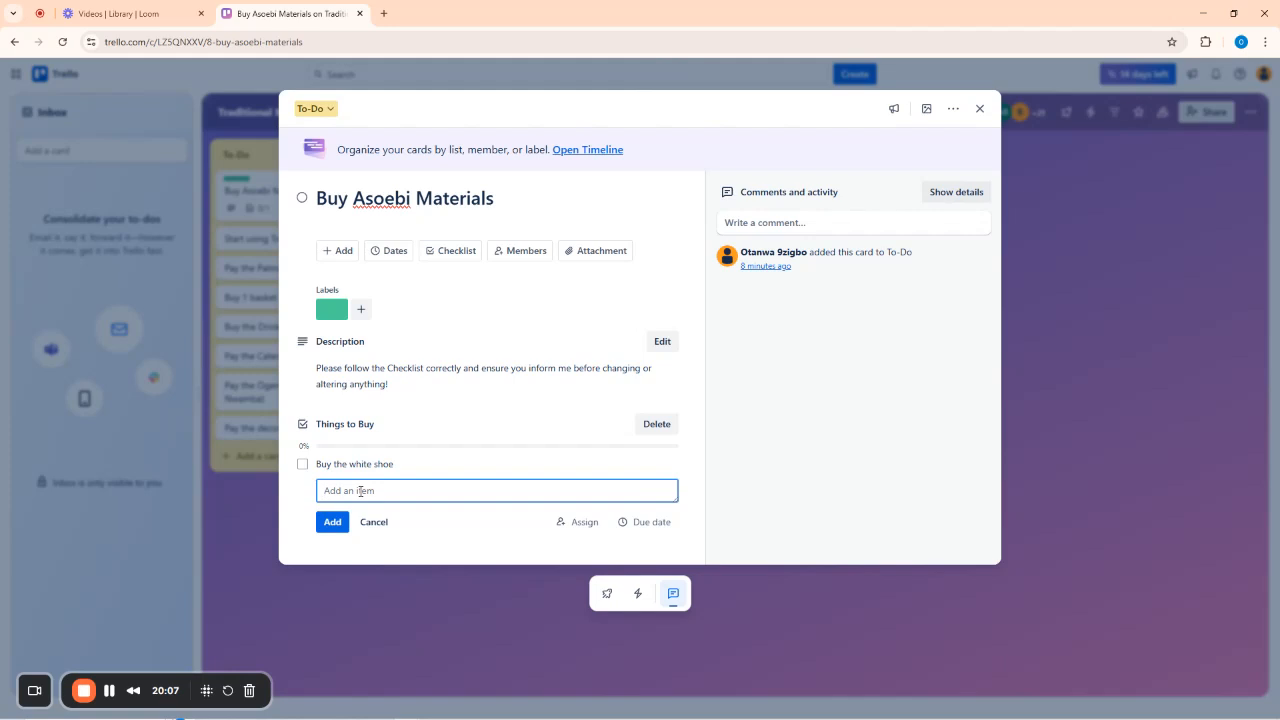
# Add the items 'BUy the Gele', 'Get coral beads' and 'Also inquire from the dress maker'.
pyautogui.write('BUy the')
pyautogui.write(' Dele')
pyautogui.click(335, 522)
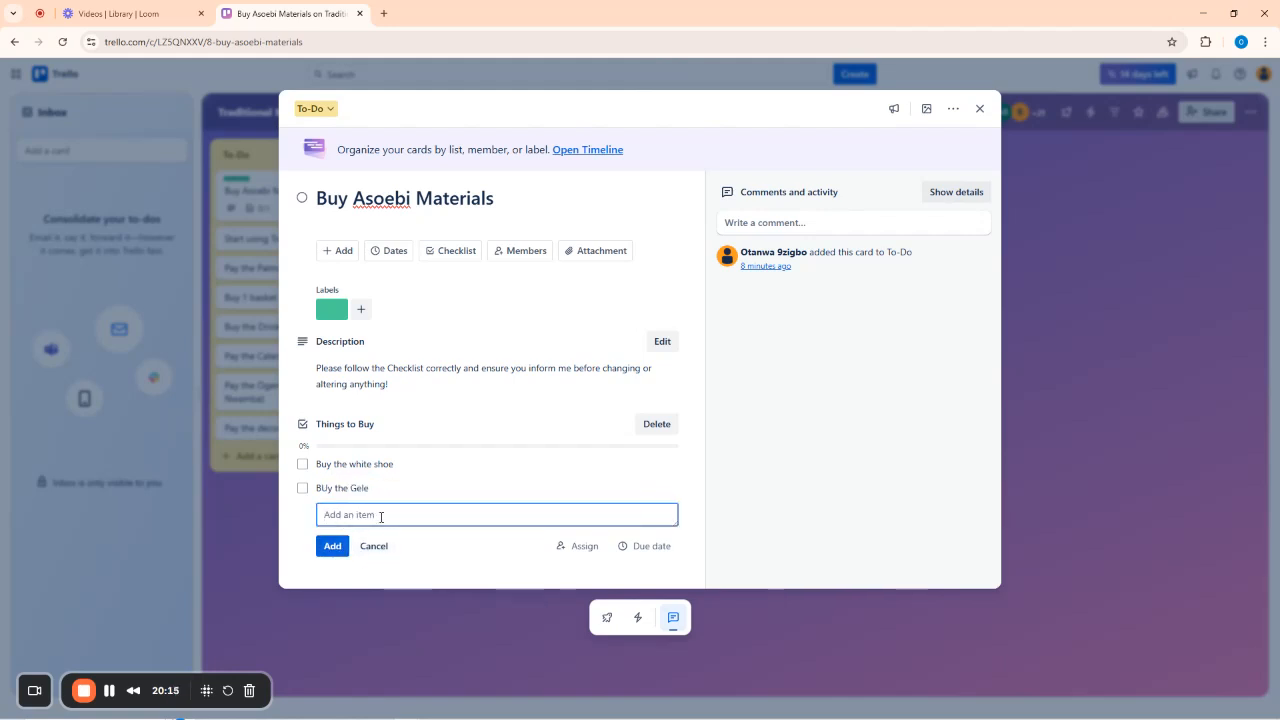
pyautogui.write('Ge')
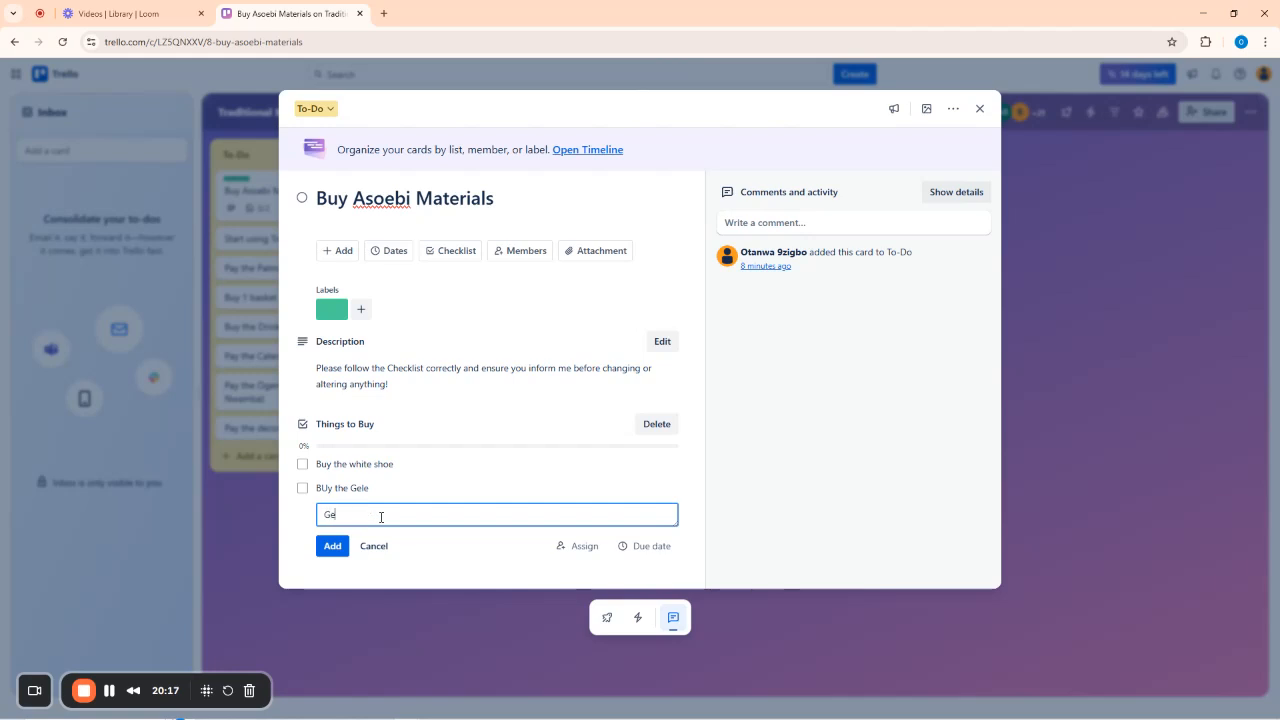
pyautogui.write('t coral beads')
pyautogui.click(344, 543)
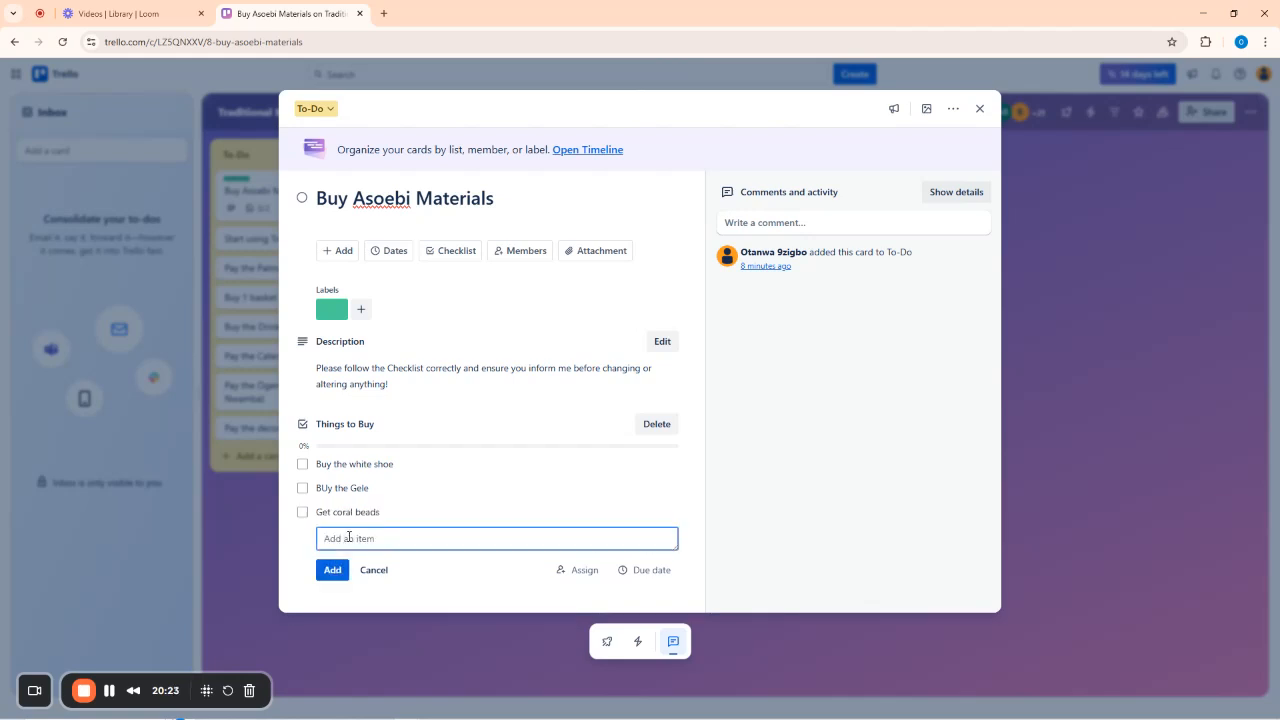
pyautogui.write('Also inquire from the dress maker')
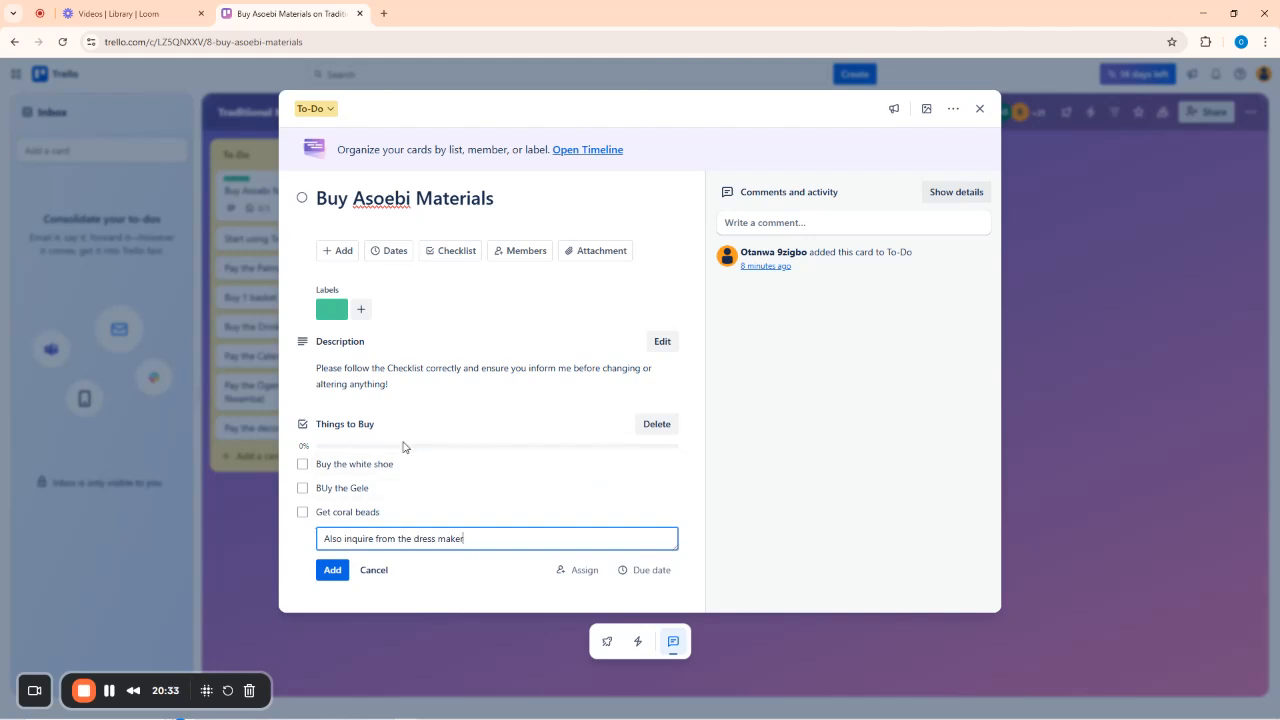
pyautogui.click(333, 570)
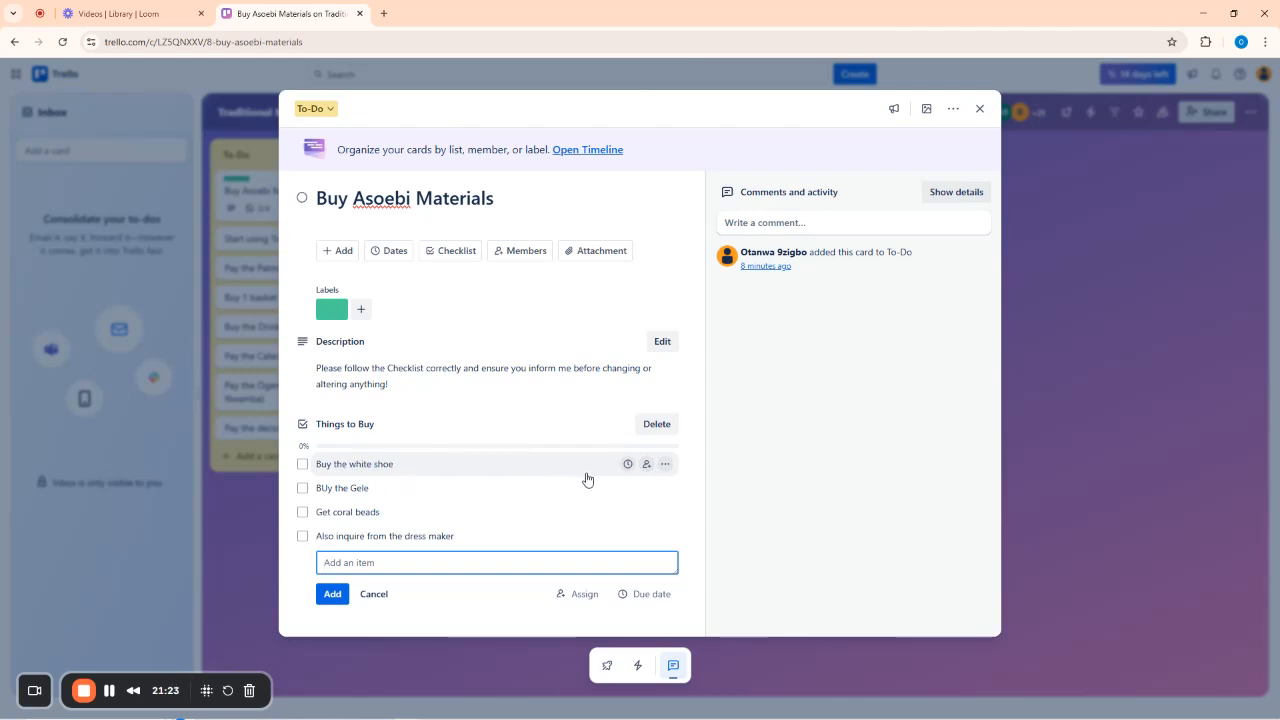
# Assign a different board member to each item: white shoe, Gele, coral beads and dress maker.
pyautogui.click(648, 465)
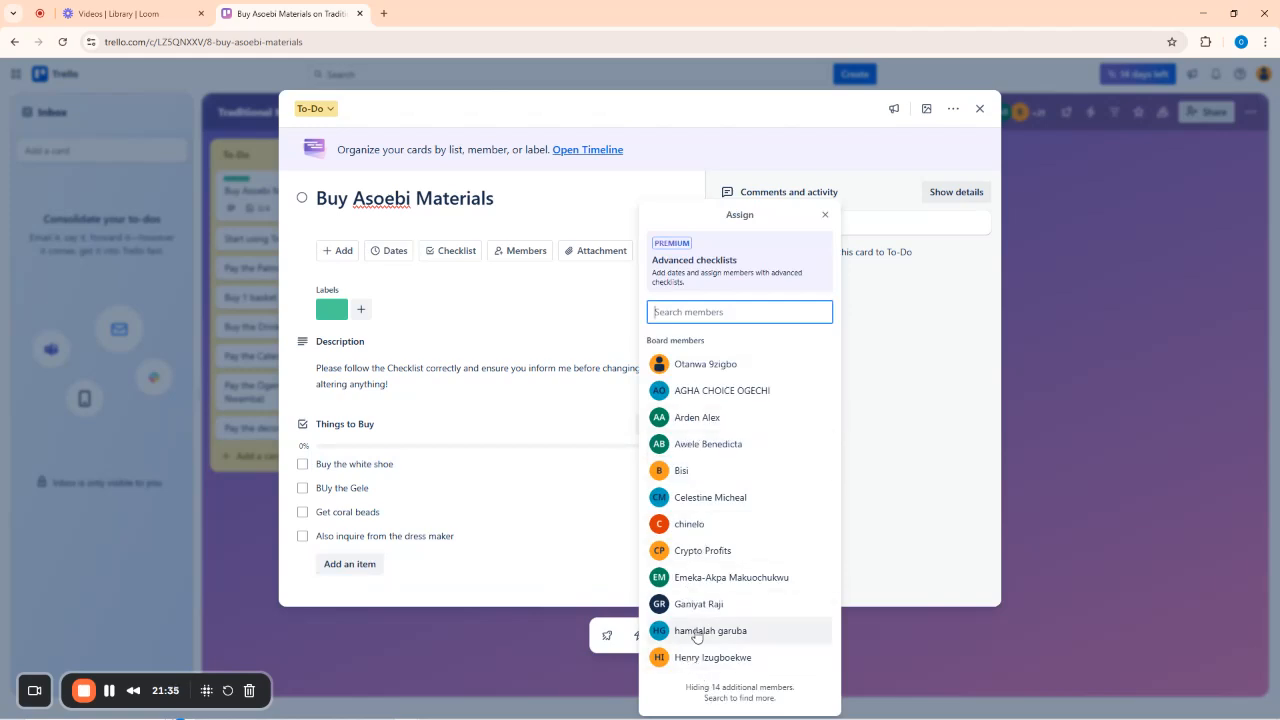
pyautogui.click(697, 604)
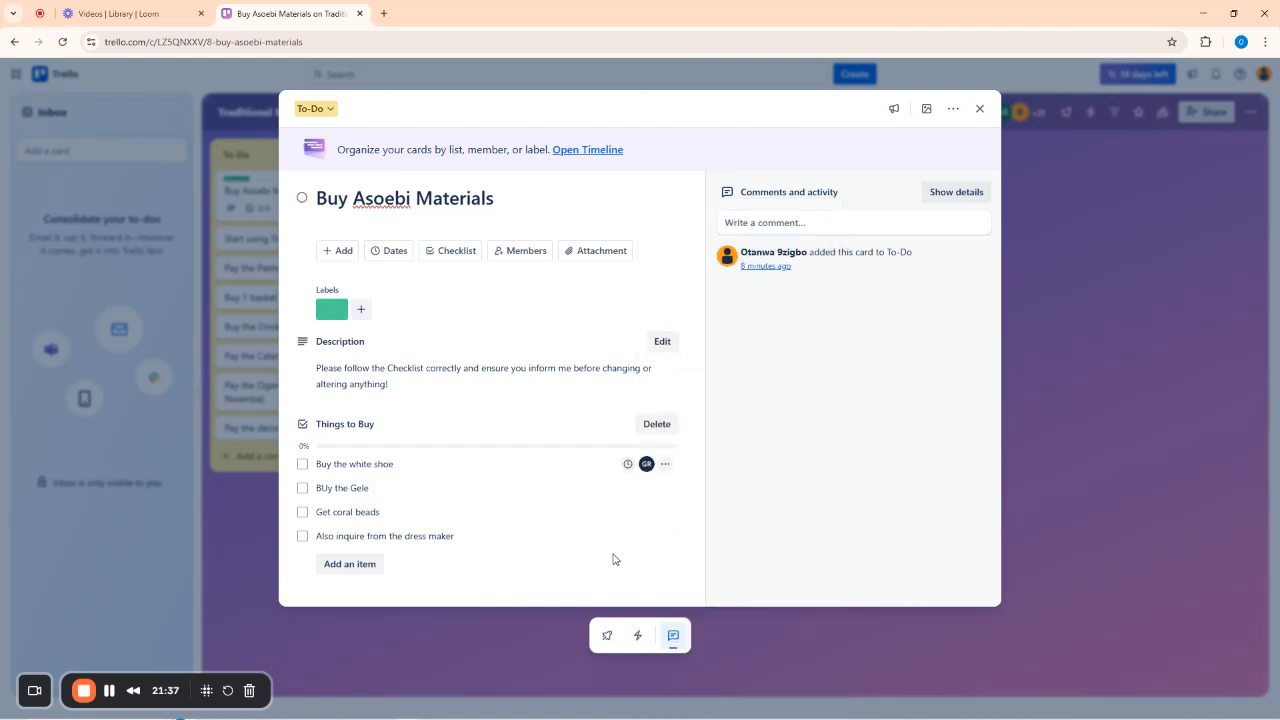
pyautogui.click(638, 200)
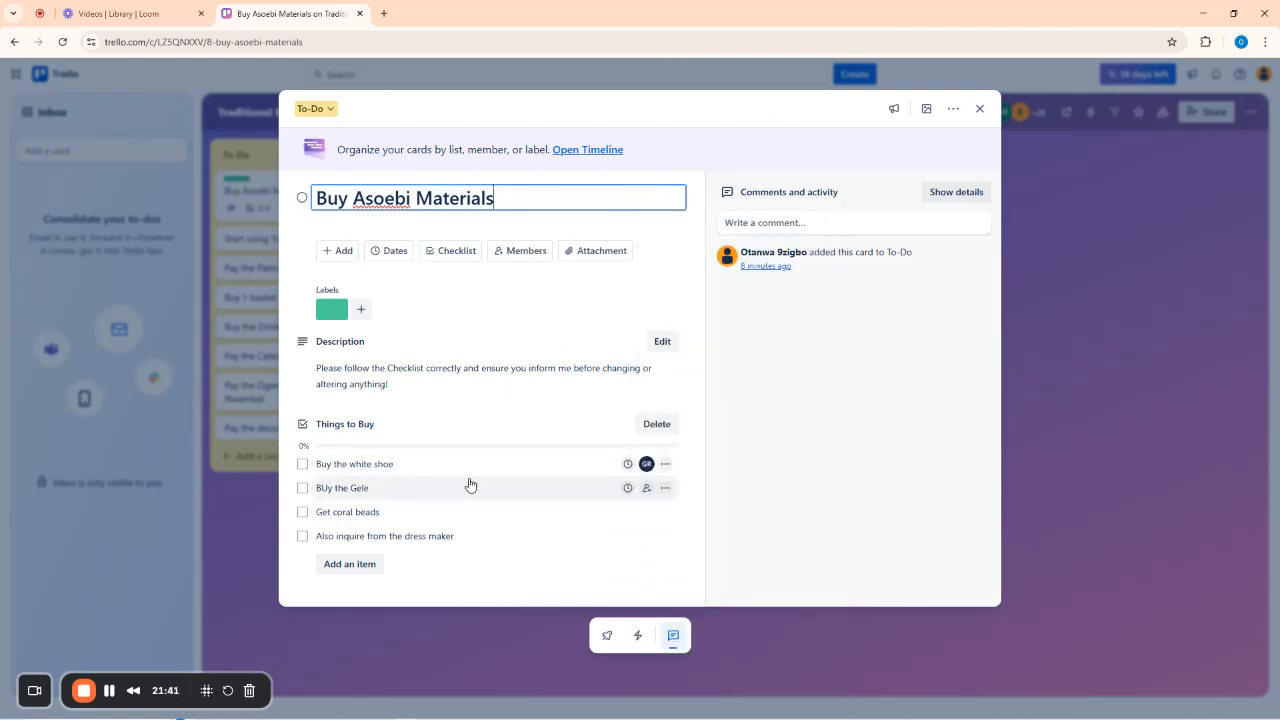
pyautogui.click(646, 488)
pyautogui.click(690, 482)
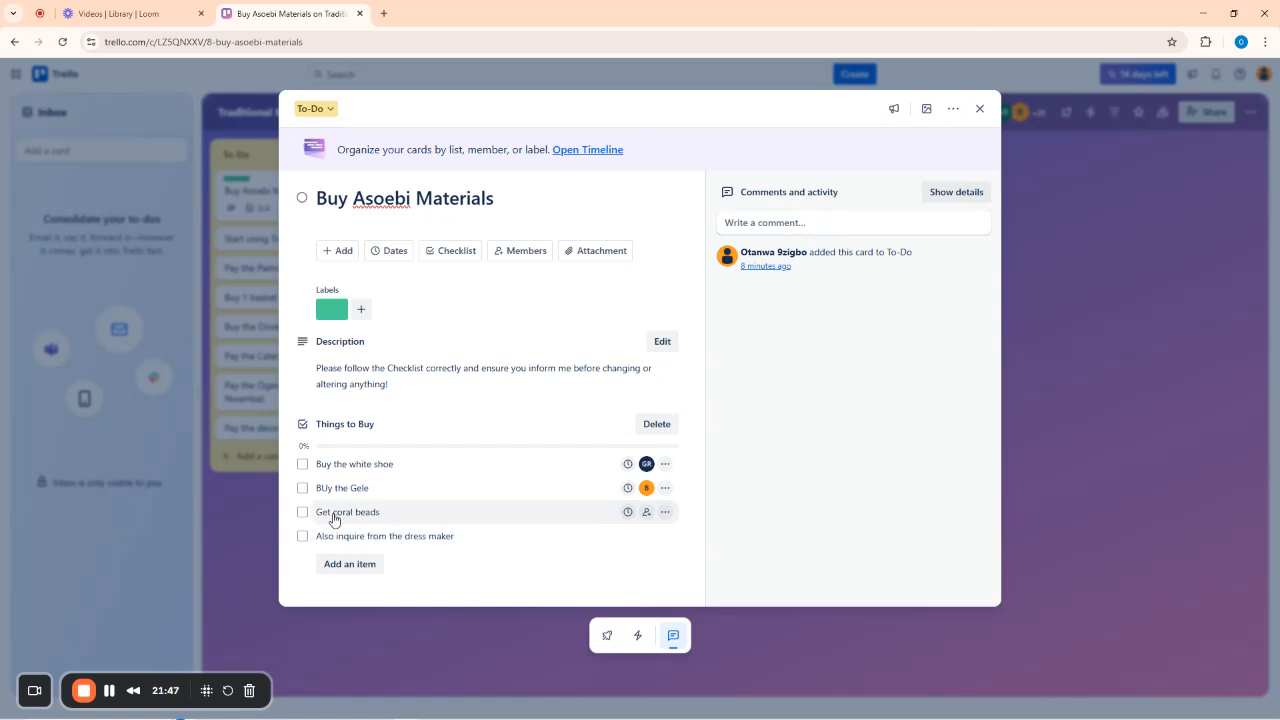
pyautogui.click(646, 512)
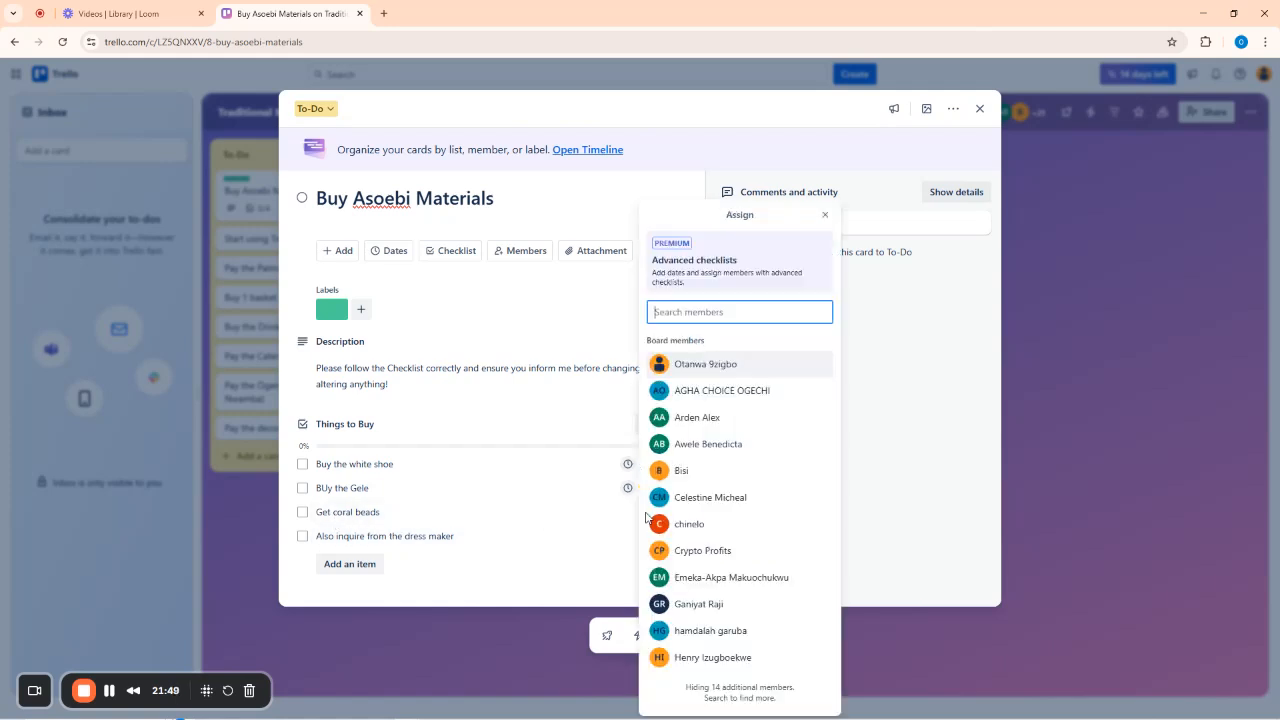
pyautogui.click(698, 524)
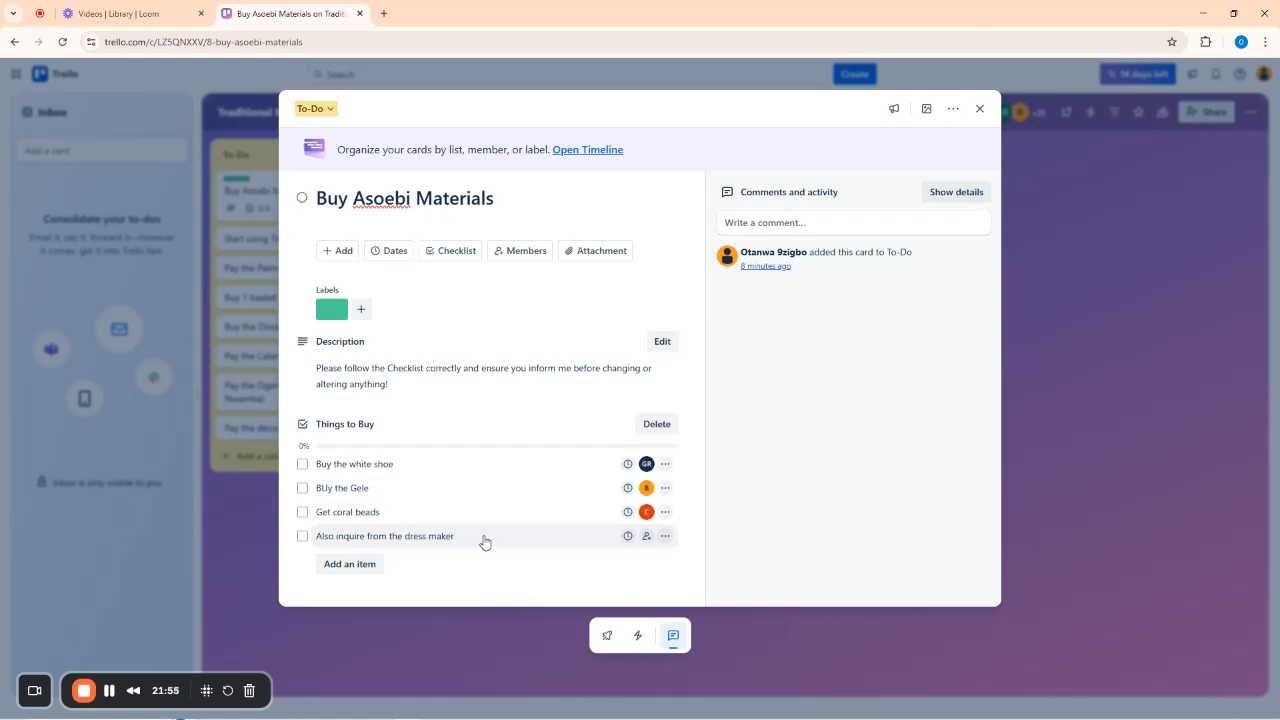
pyautogui.click(645, 536)
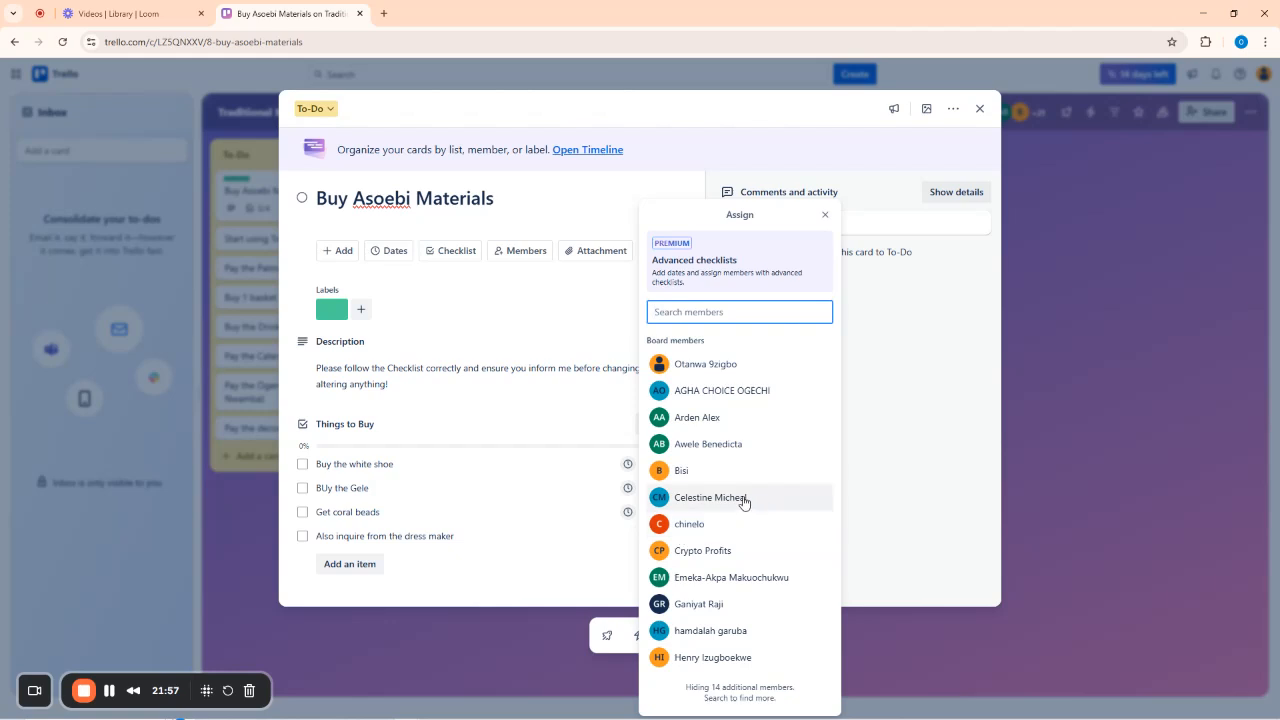
pyautogui.click(714, 394)
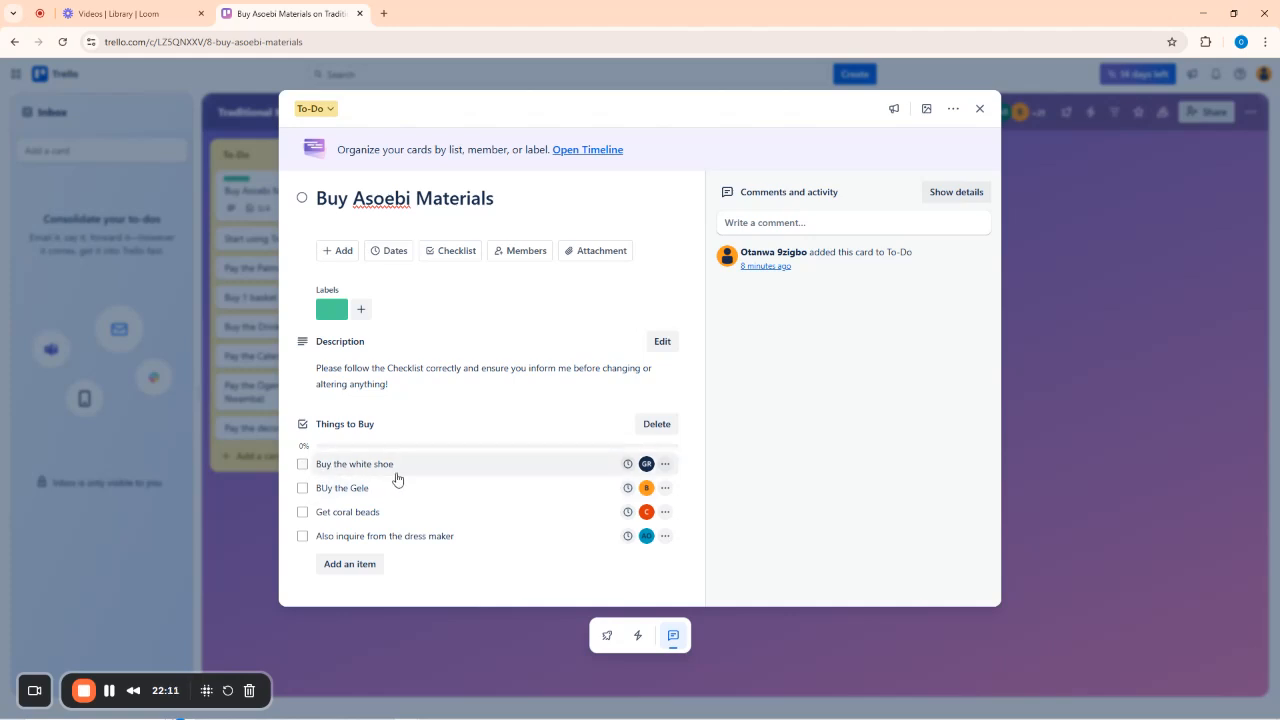
# Give Buy the white shoe an Aug 1 due date with the reminder left at None.
pyautogui.click(628, 464)
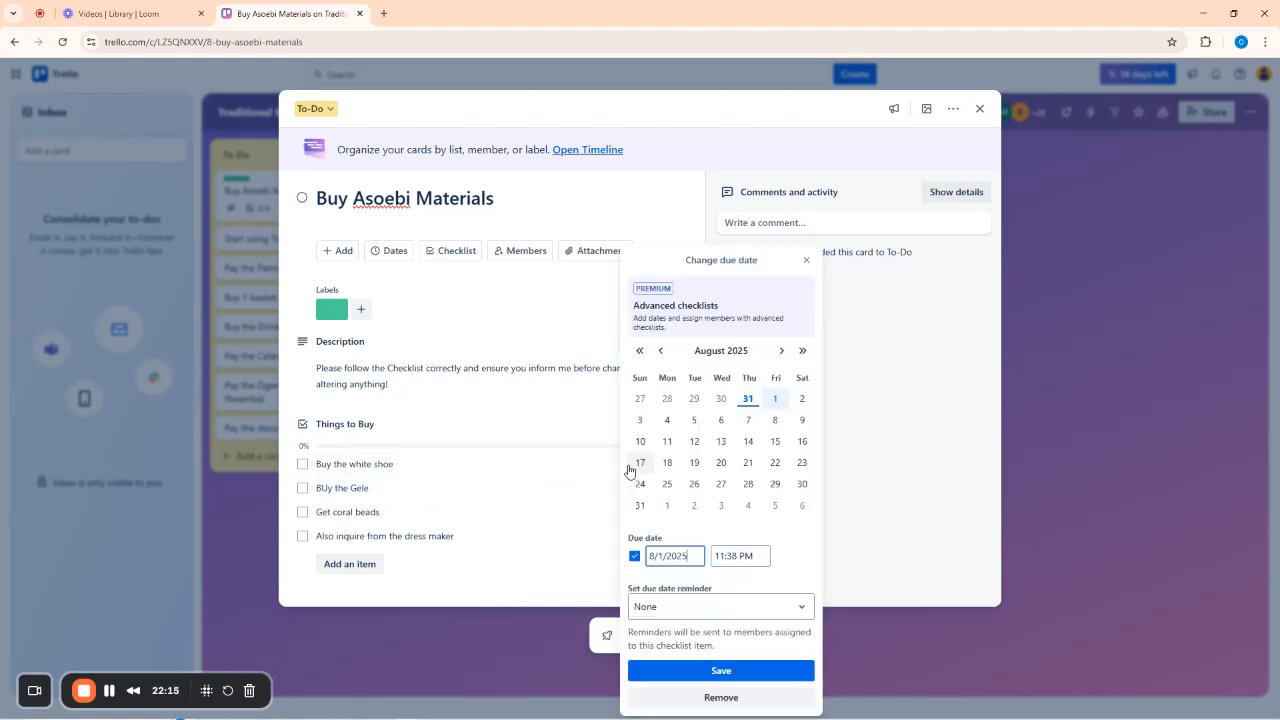
pyautogui.click(806, 258)
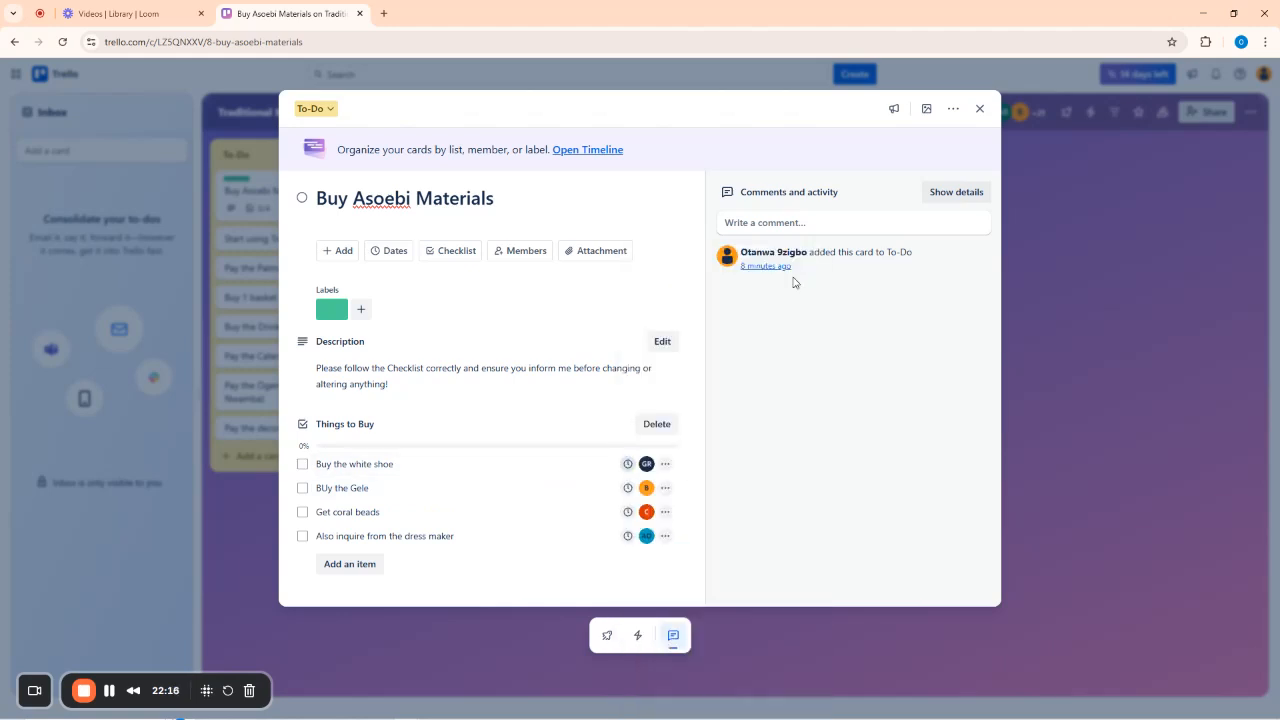
pyautogui.click(628, 466)
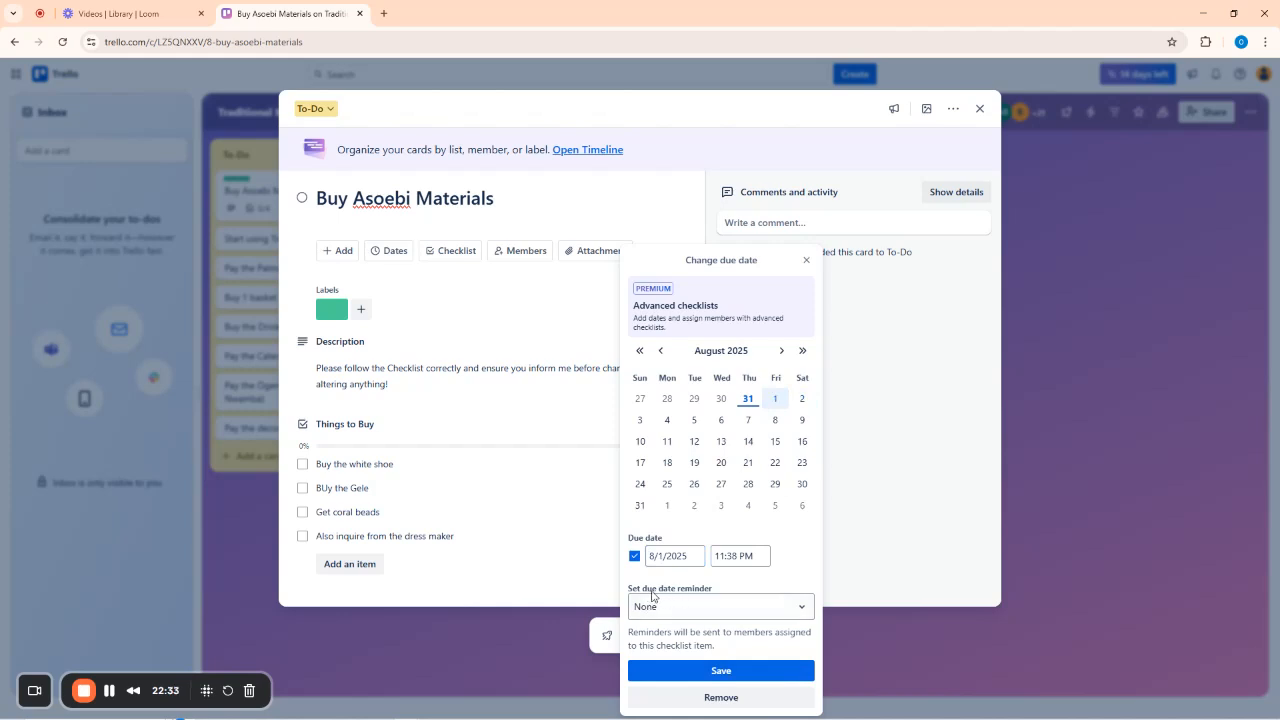
pyautogui.click(734, 612)
pyautogui.click(730, 616)
pyautogui.click(721, 670)
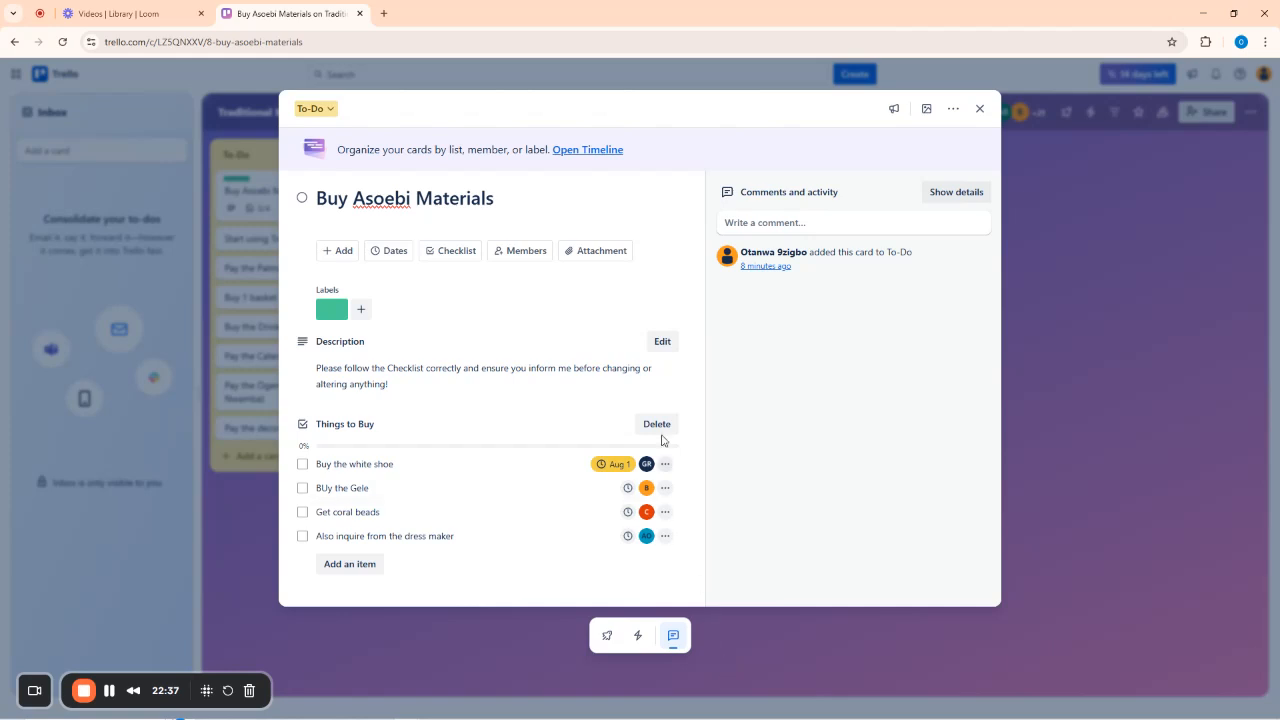
# Give the Gele, coral beads and dress-maker items an Aug 1 due date as well.
pyautogui.click(626, 487)
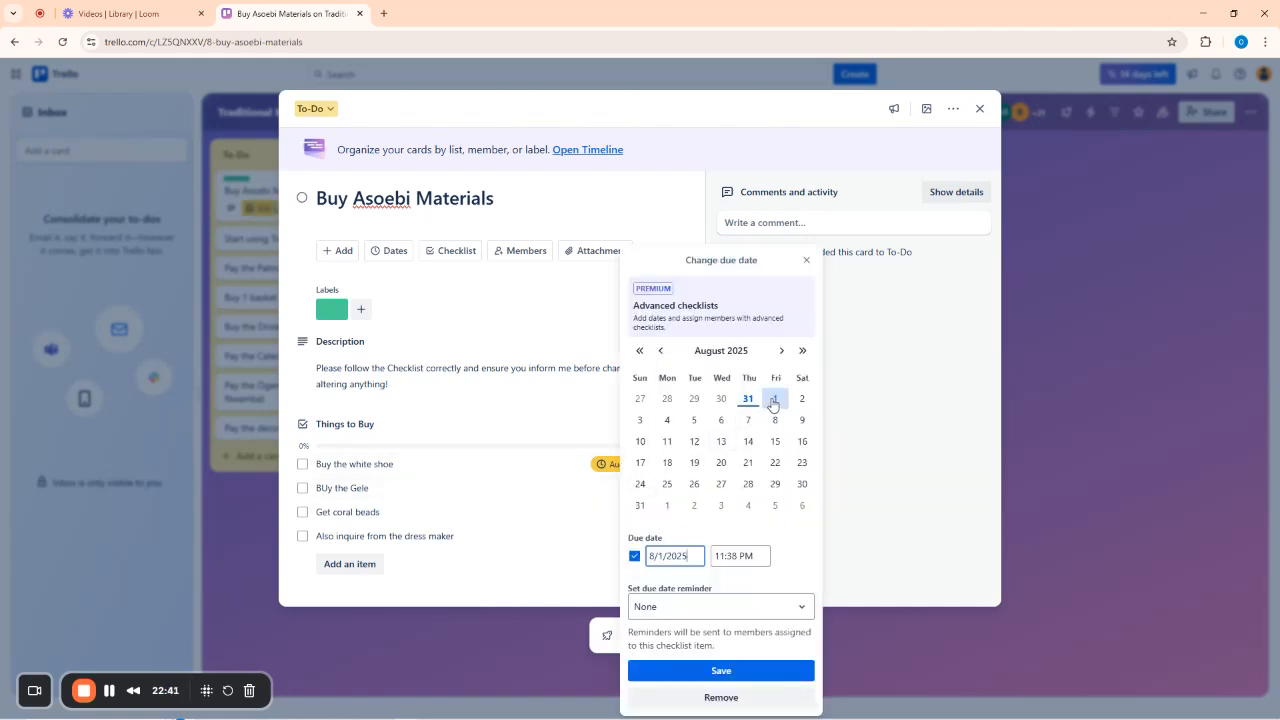
pyautogui.click(721, 670)
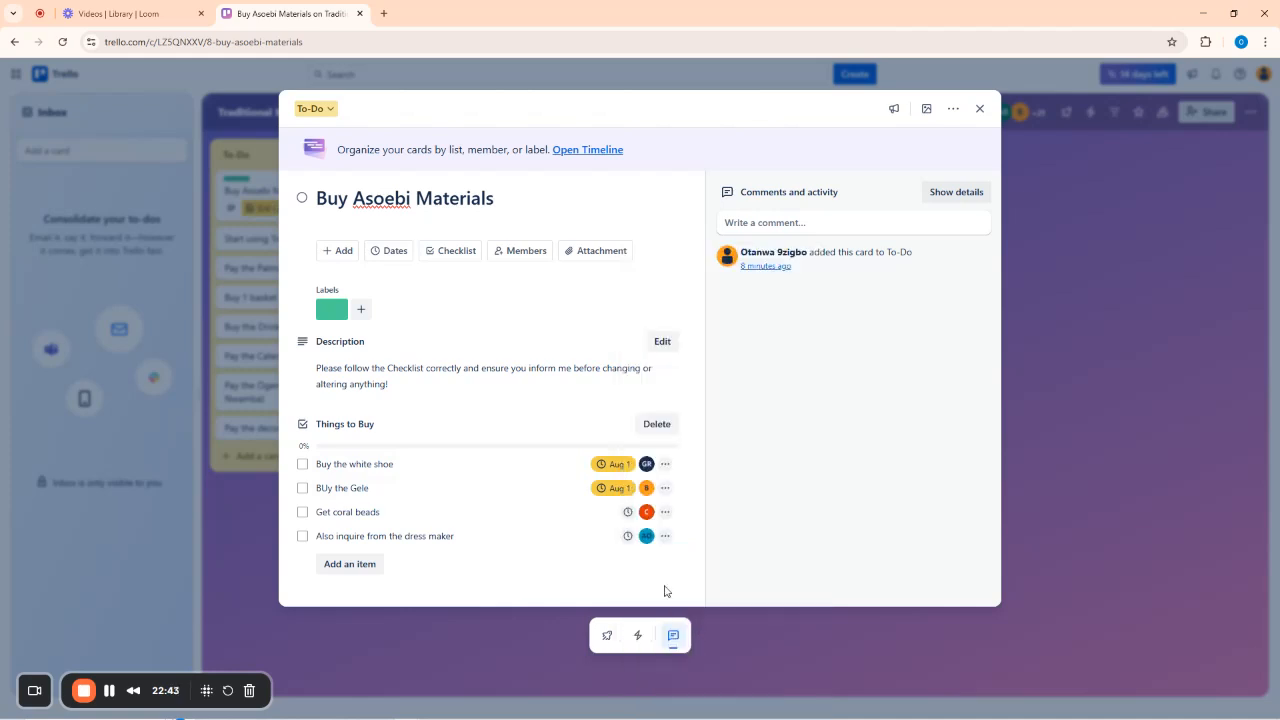
pyautogui.click(628, 512)
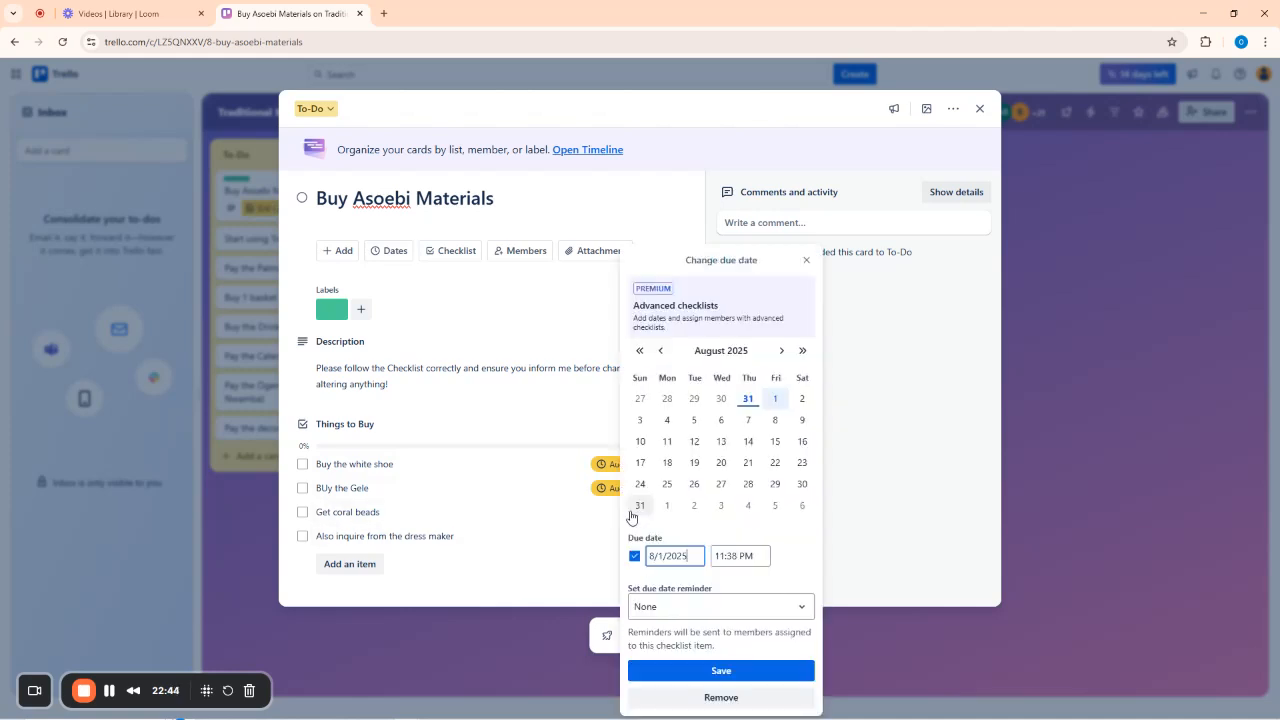
pyautogui.click(704, 668)
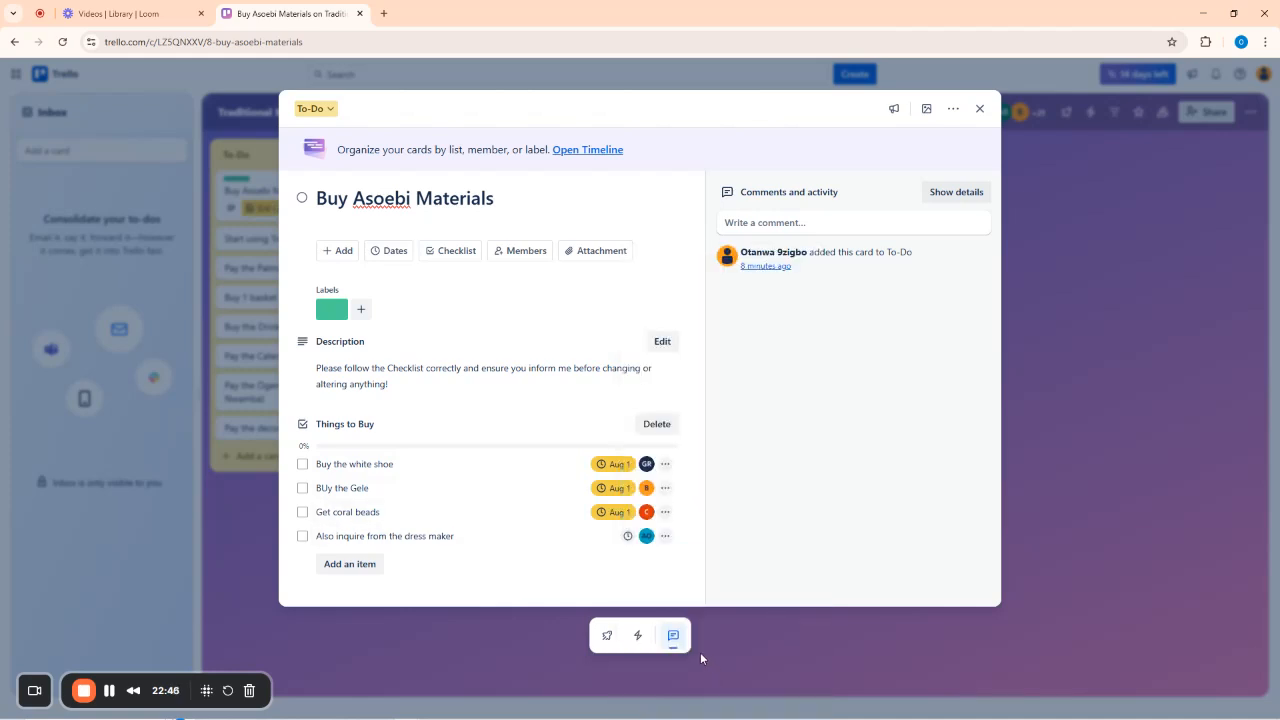
pyautogui.click(628, 537)
pyautogui.click(771, 403)
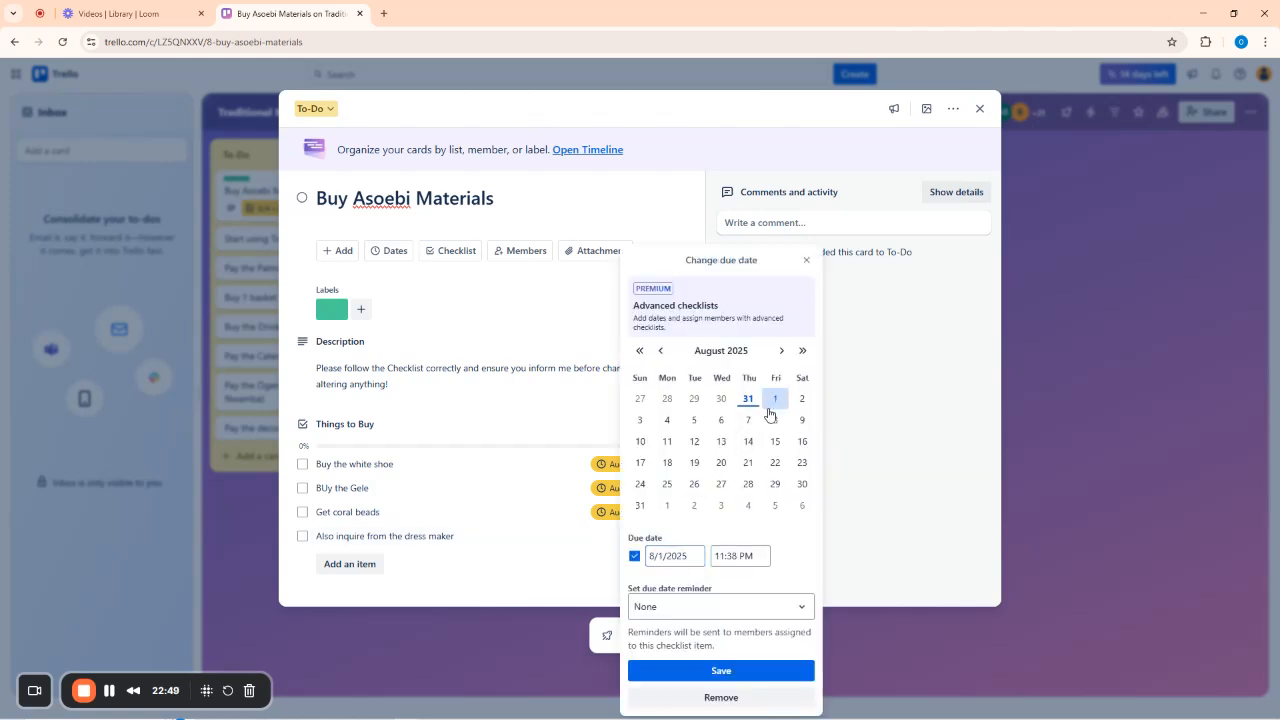
pyautogui.click(720, 674)
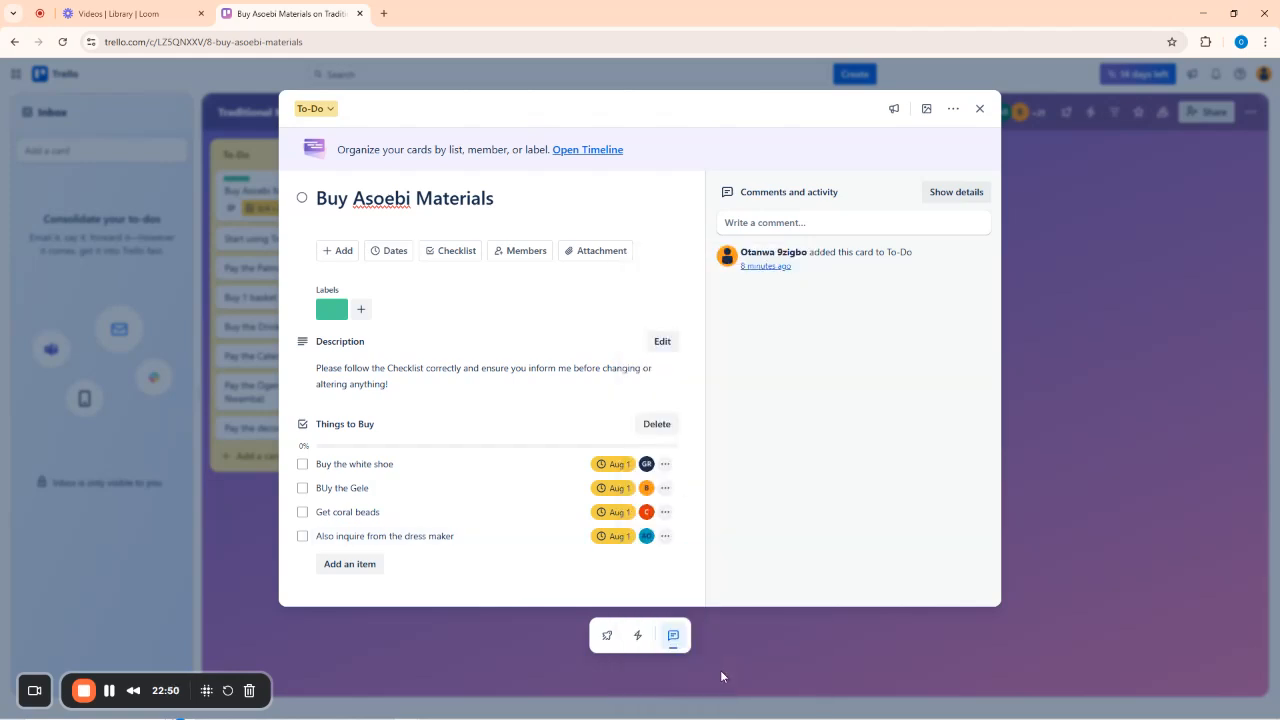
pyautogui.click(626, 205)
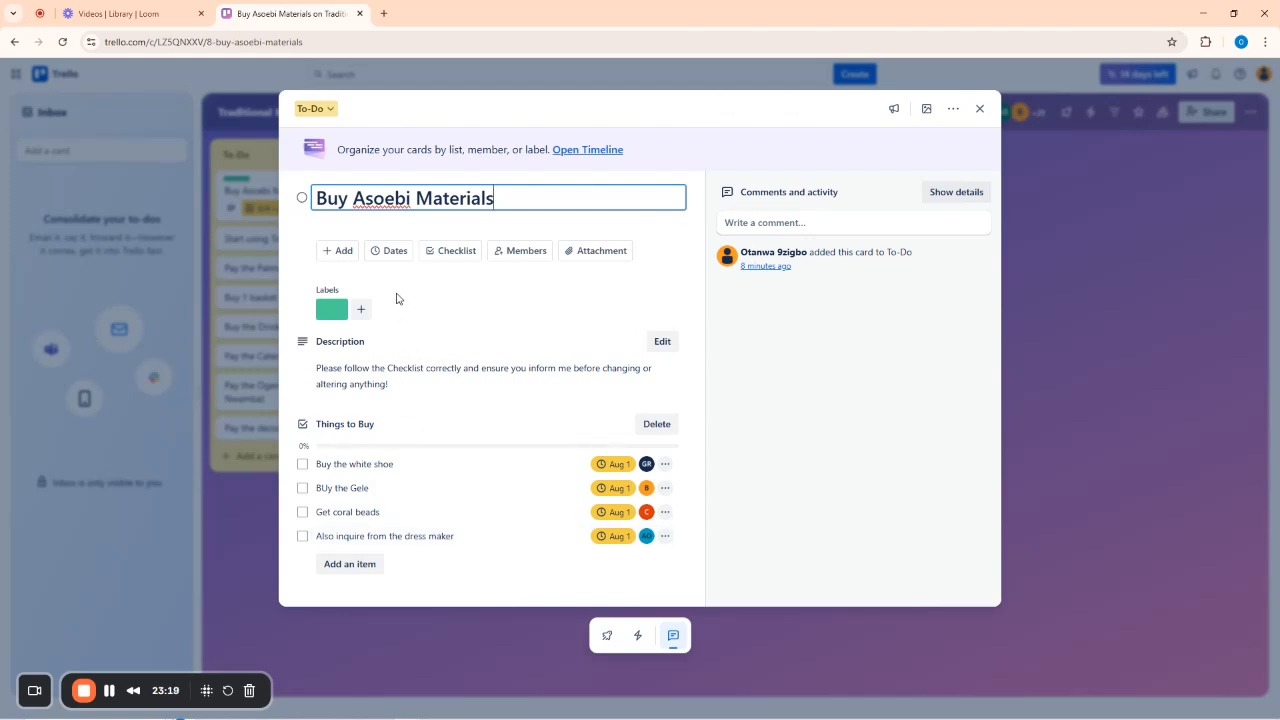
# Cancel the card title edit and open a new blank Chrome tab.
pyautogui.click(471, 228)
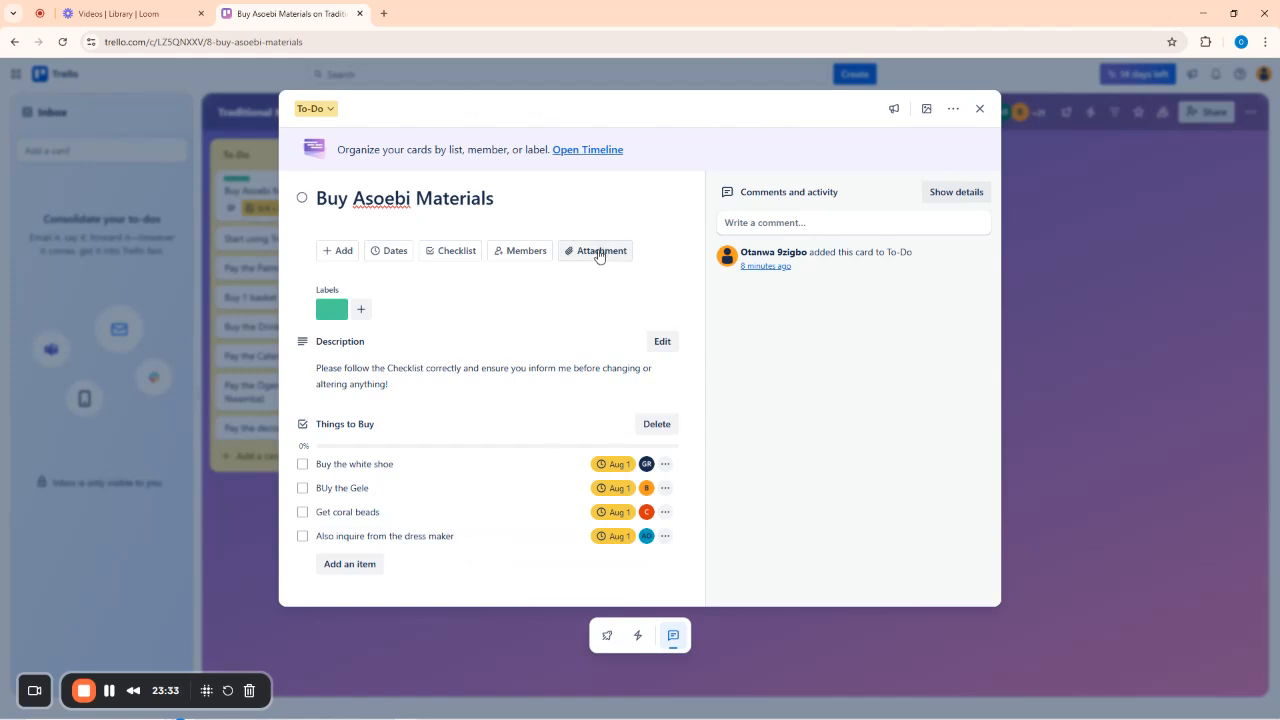
pyautogui.click(383, 14)
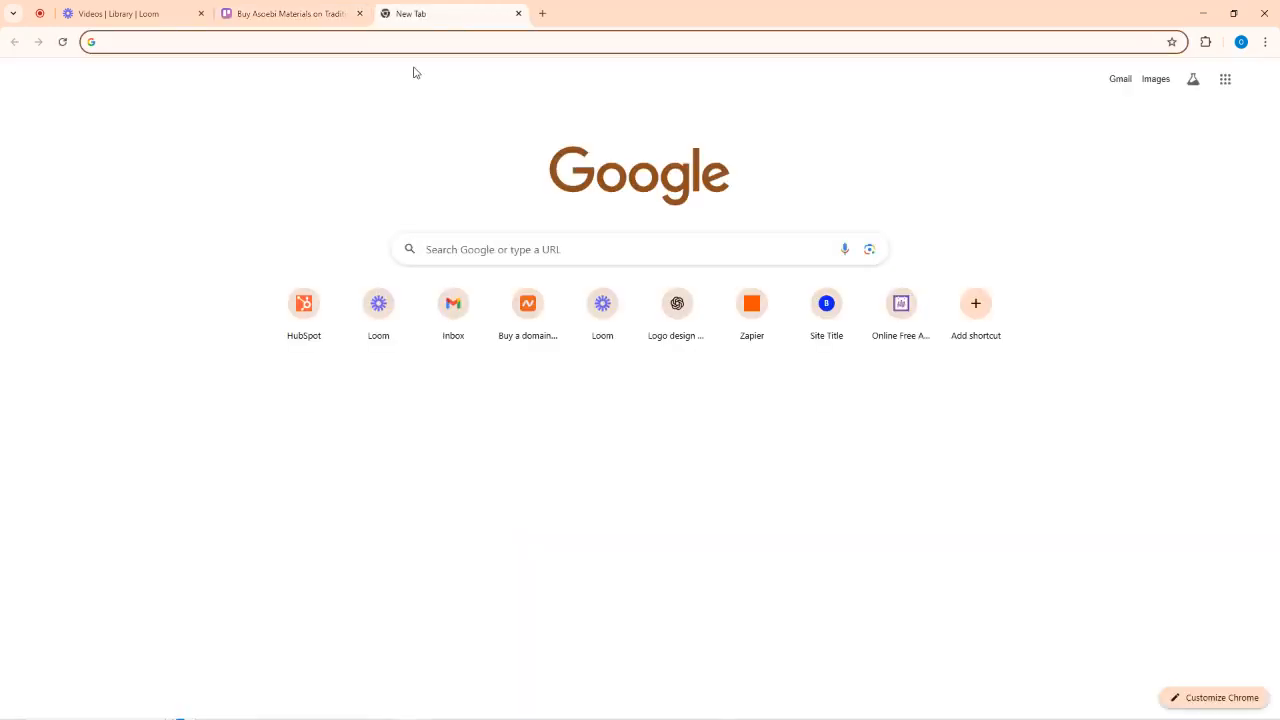
# Search Google for 'bridal dress for nigerian women'.
pyautogui.write('bridal ')
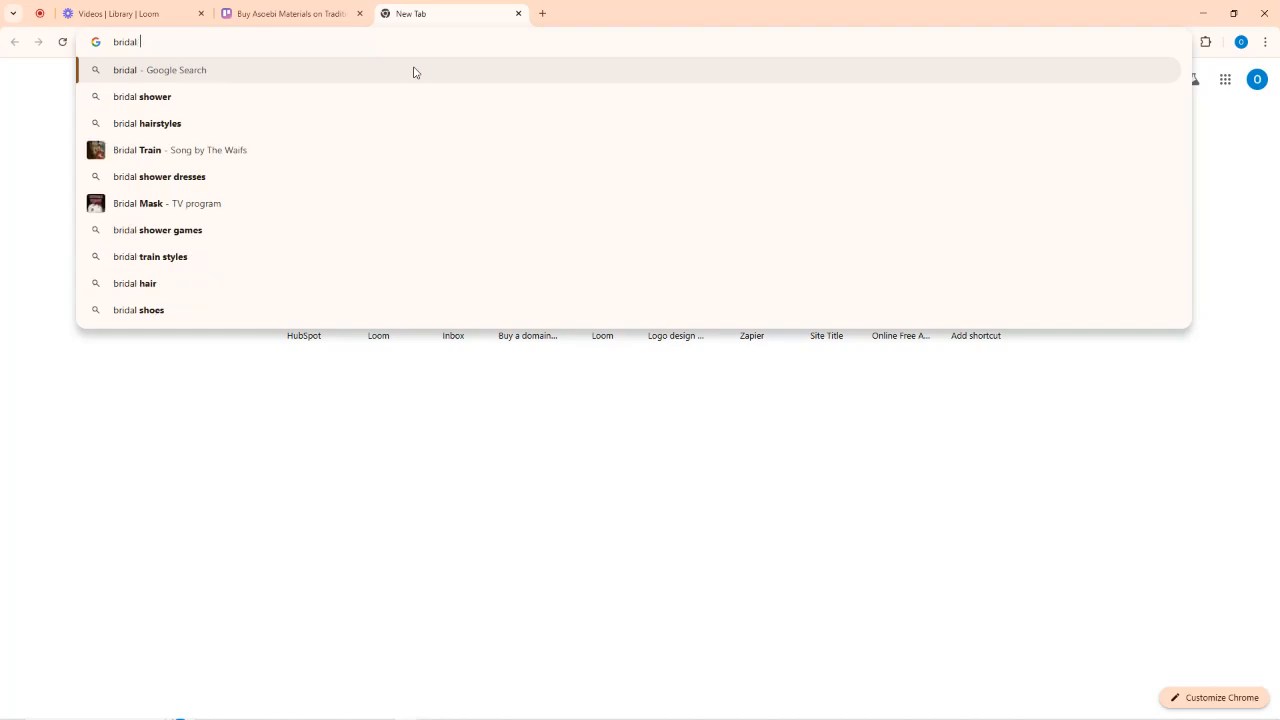
pyautogui.write('dress fo')
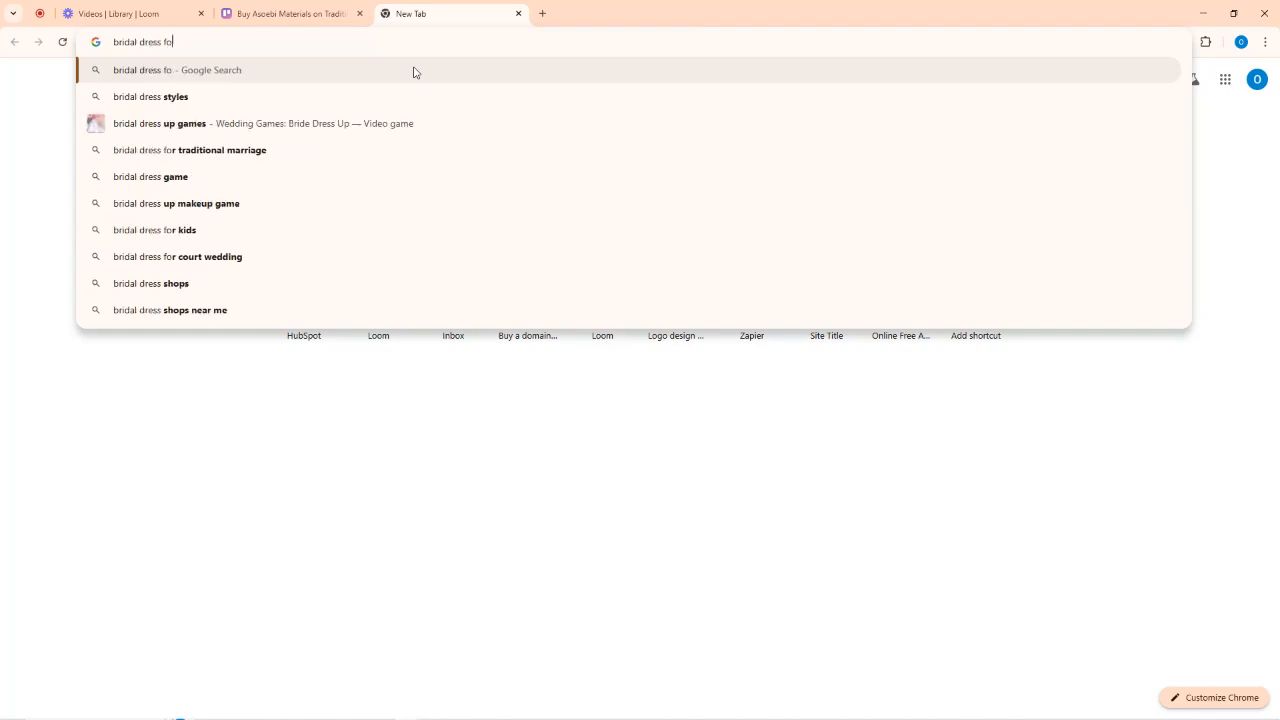
pyautogui.write('r niger')
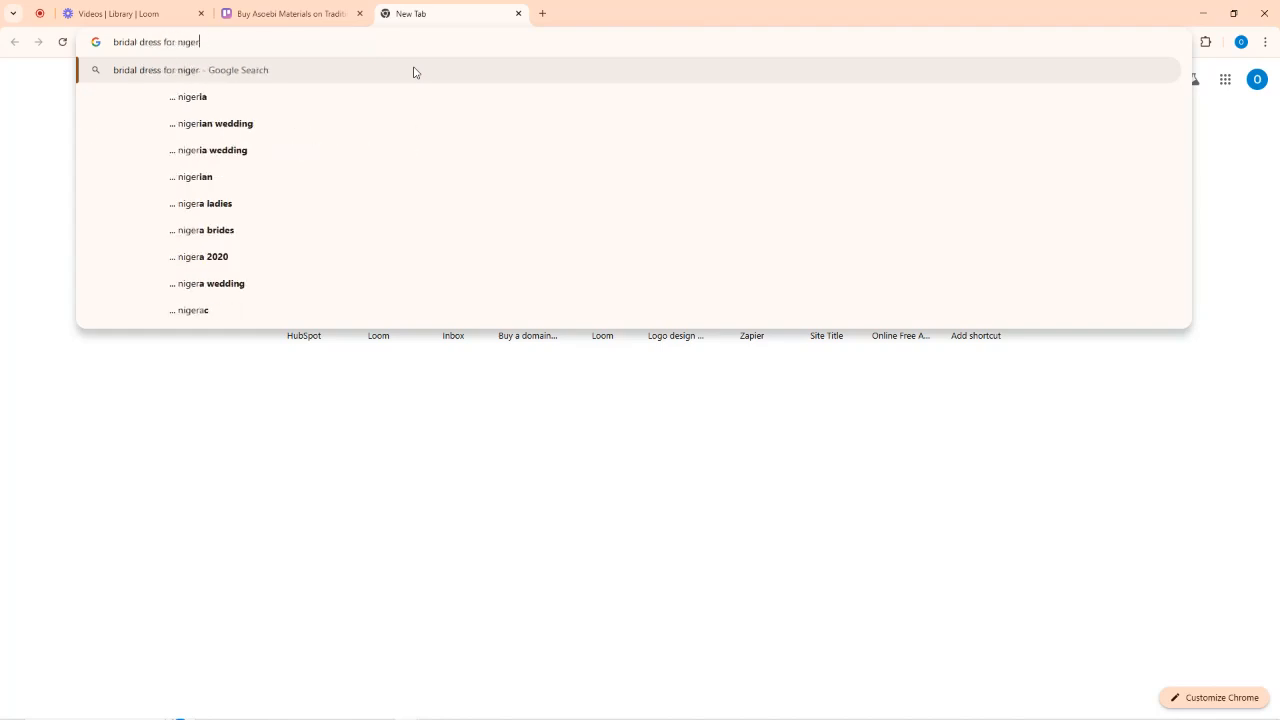
pyautogui.write('ian women')
pyautogui.press('Return')
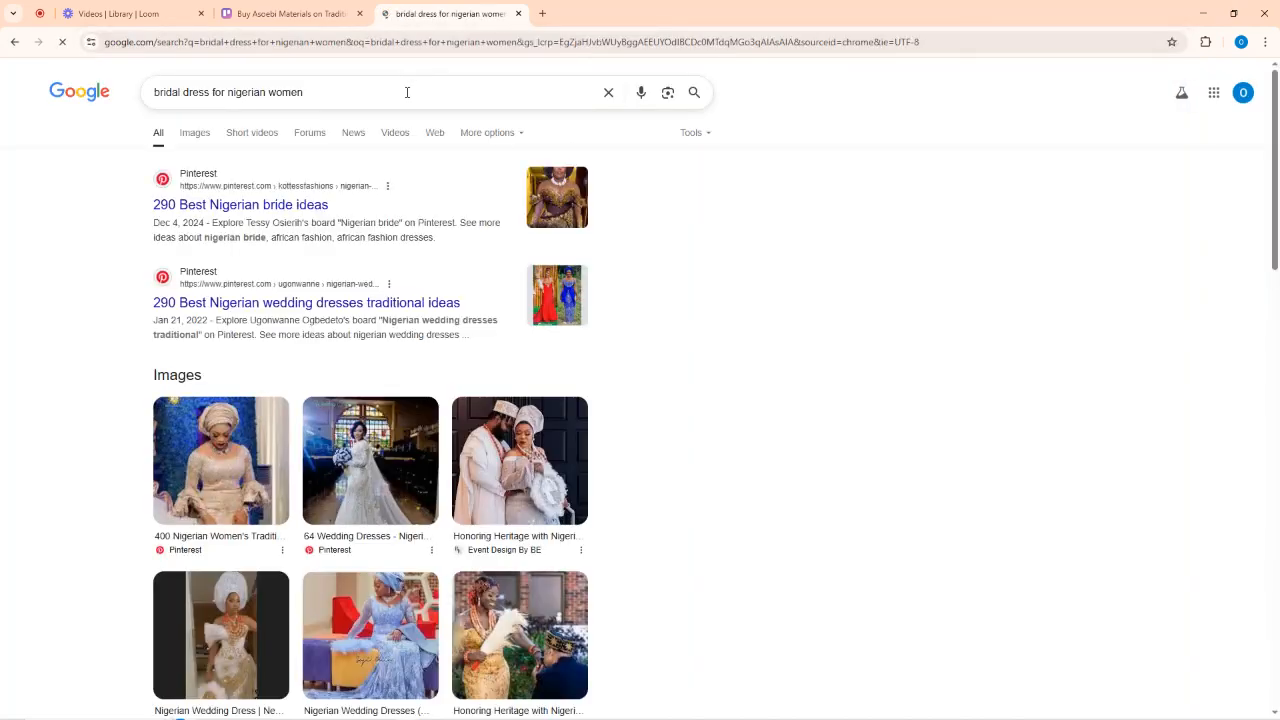
# From Google Images, save the photo of a bride in a red gele to the Desktop.
pyautogui.click(194, 136)
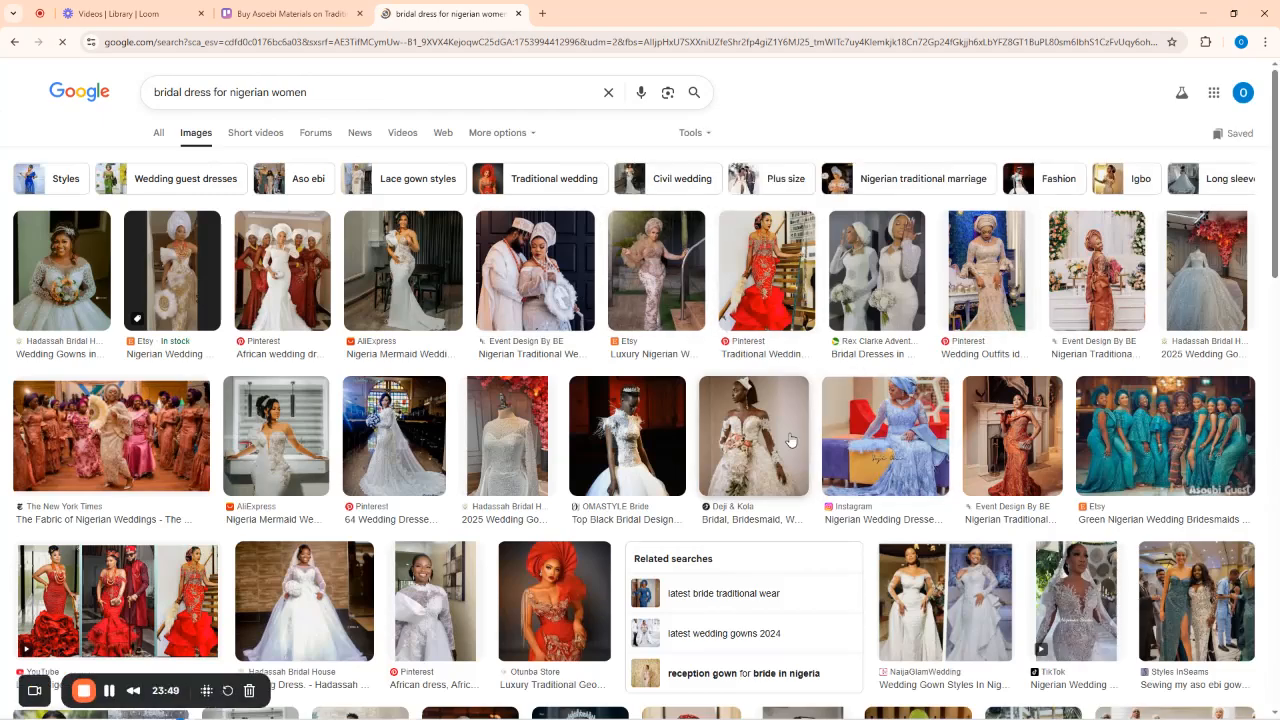
pyautogui.scroll(-4, 415, 459)
pyautogui.scroll(2, 110, 385)
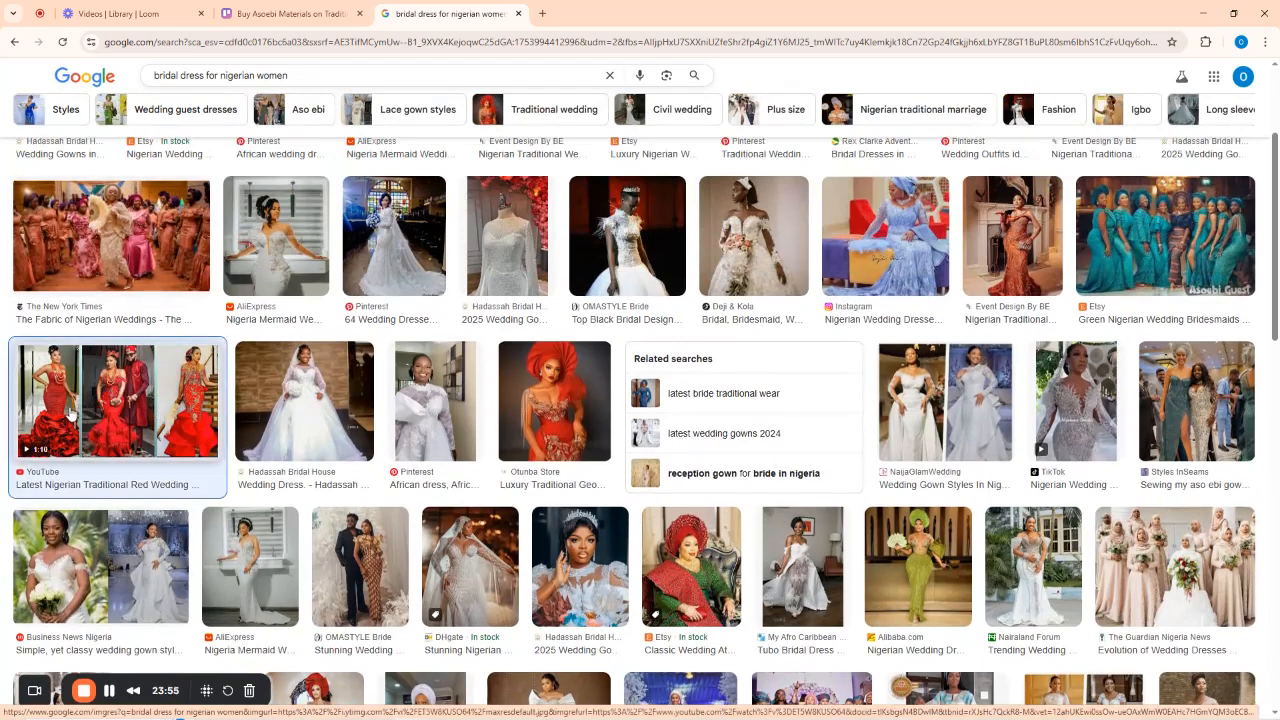
pyautogui.click(70, 415)
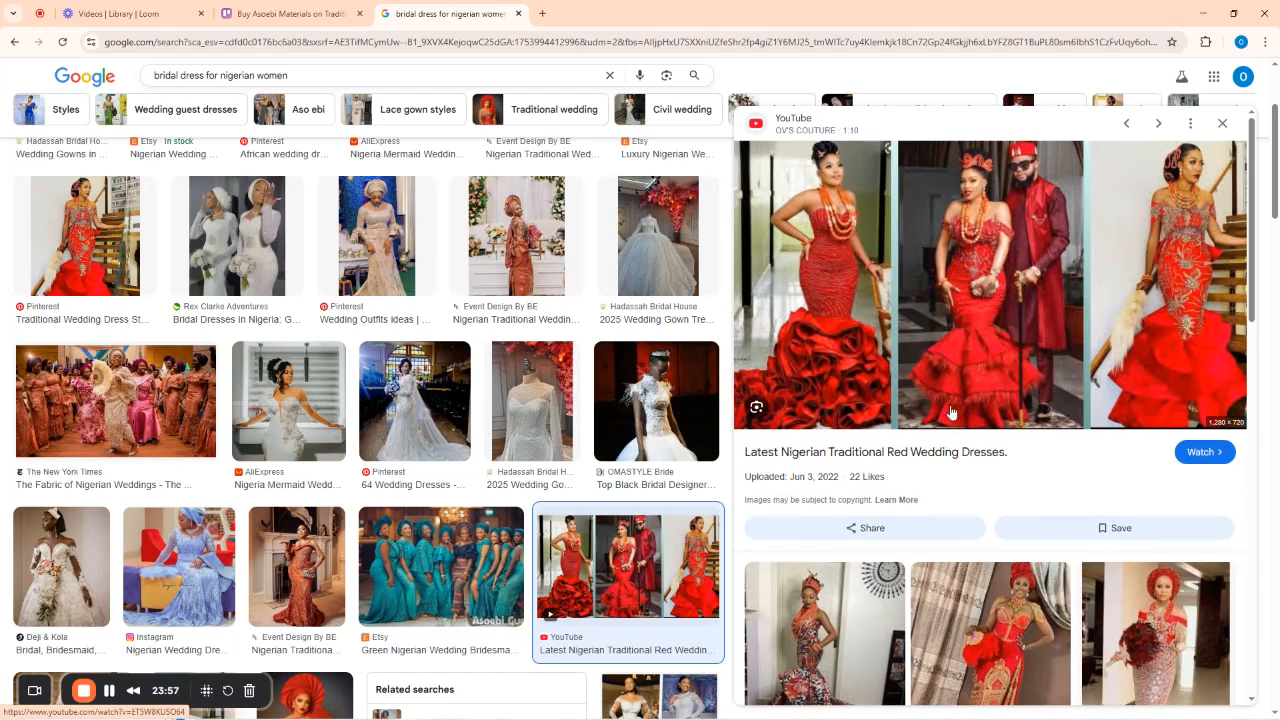
pyautogui.scroll(-3, 1201, 409)
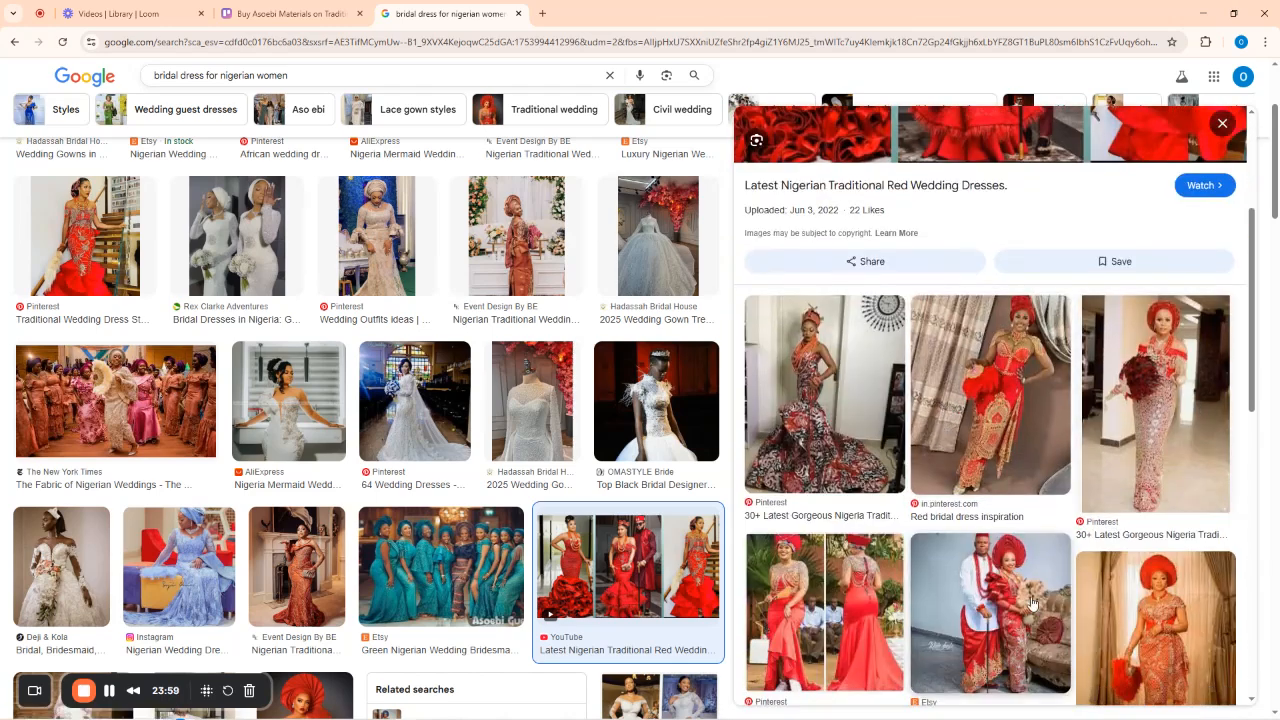
pyautogui.click(1178, 384)
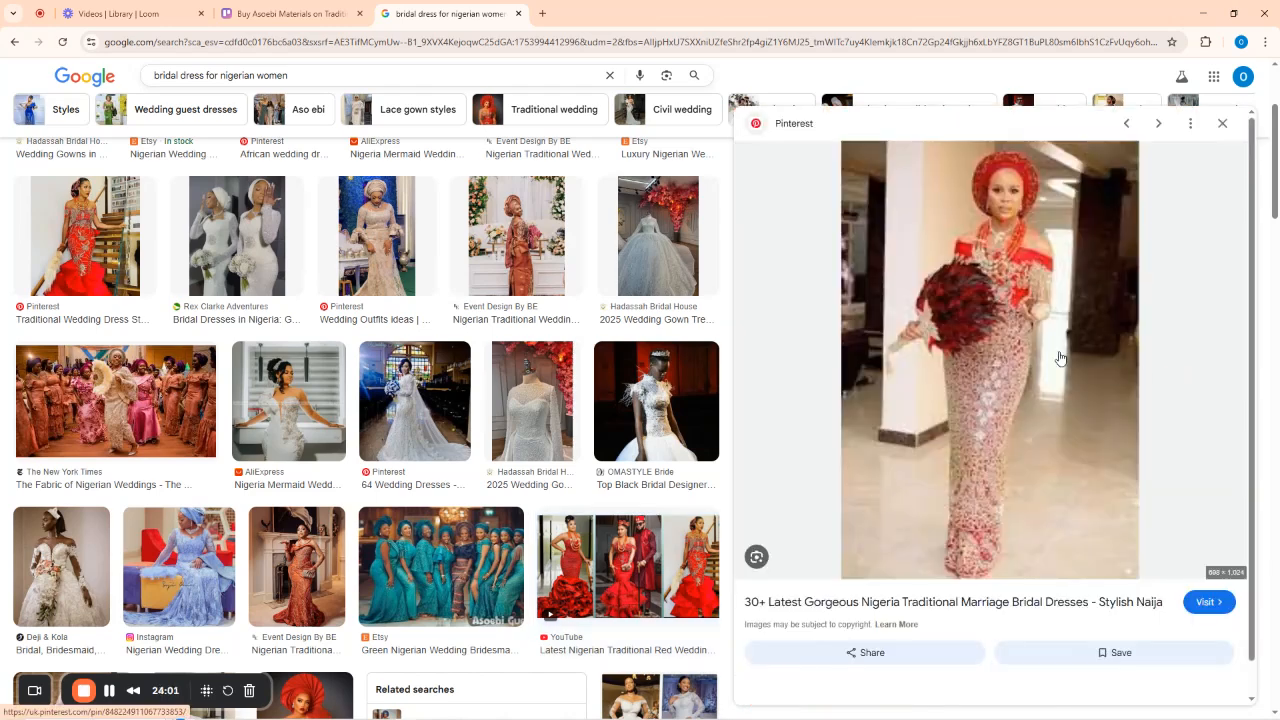
pyautogui.rightClick(981, 340)
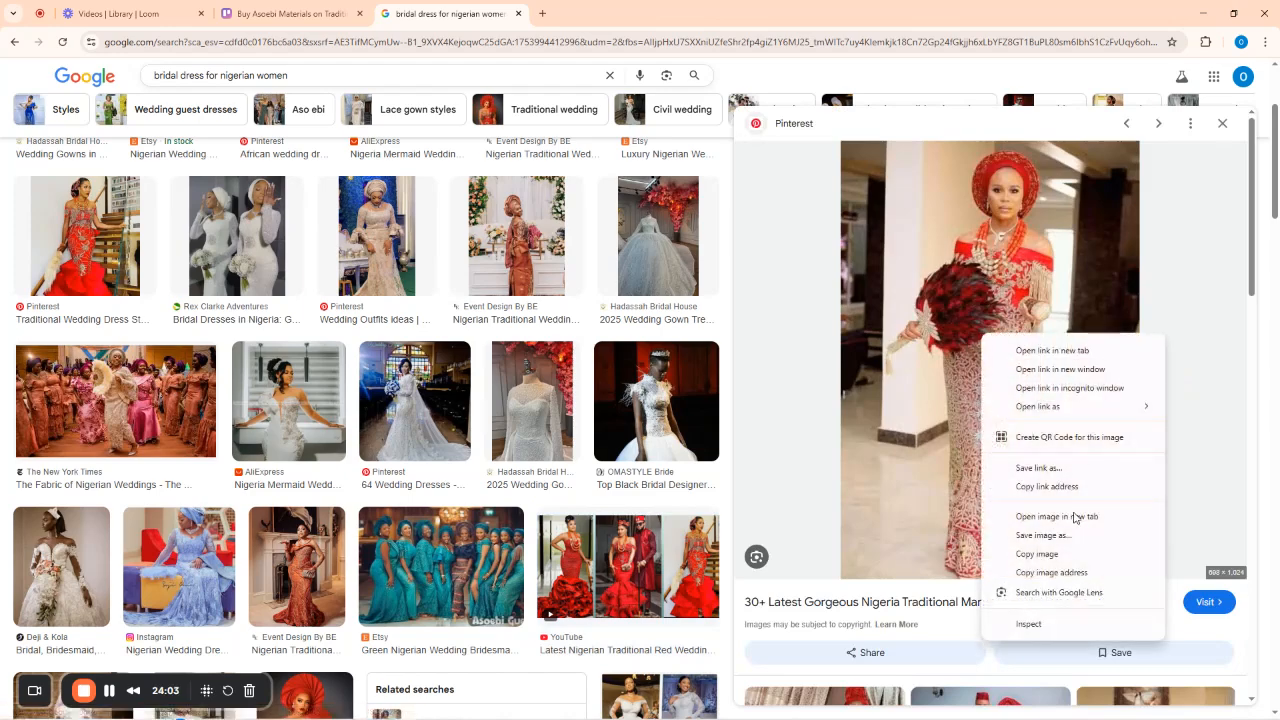
pyautogui.click(1067, 545)
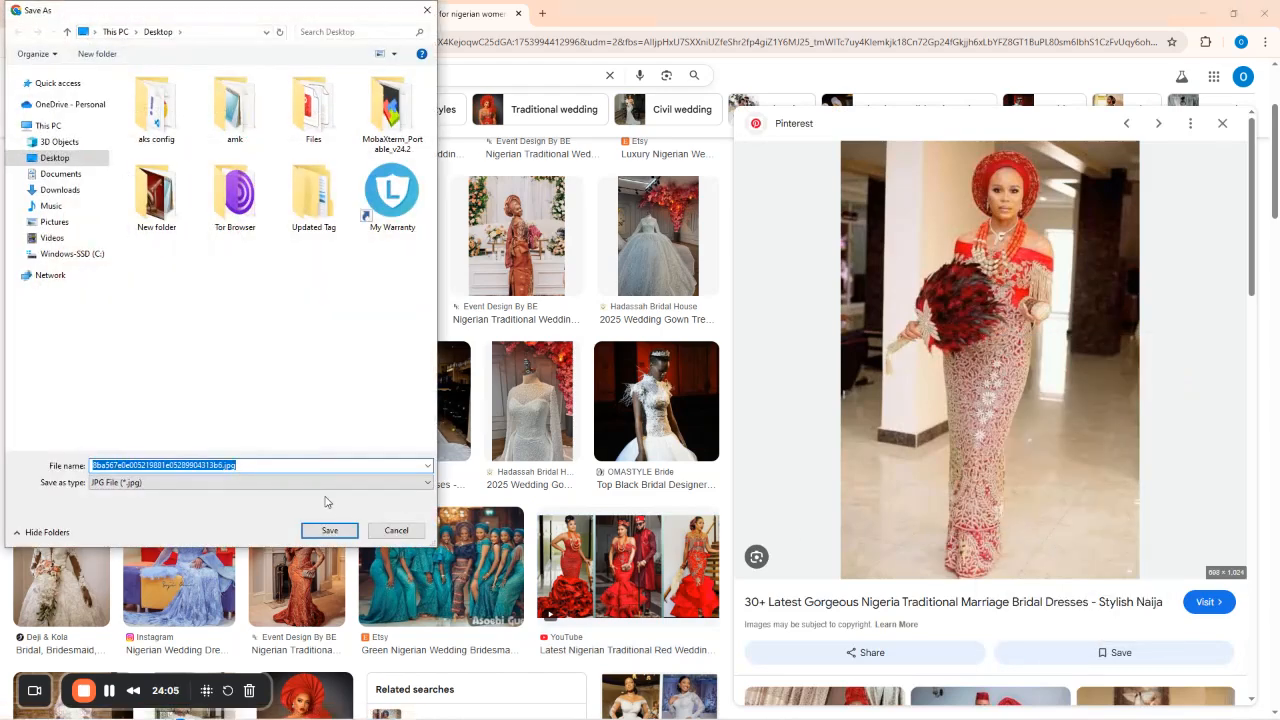
pyautogui.click(329, 530)
# Attach the downloaded bridal jpg from the Desktop to the Buy Asoebi Materials card.
pyautogui.click(288, 13)
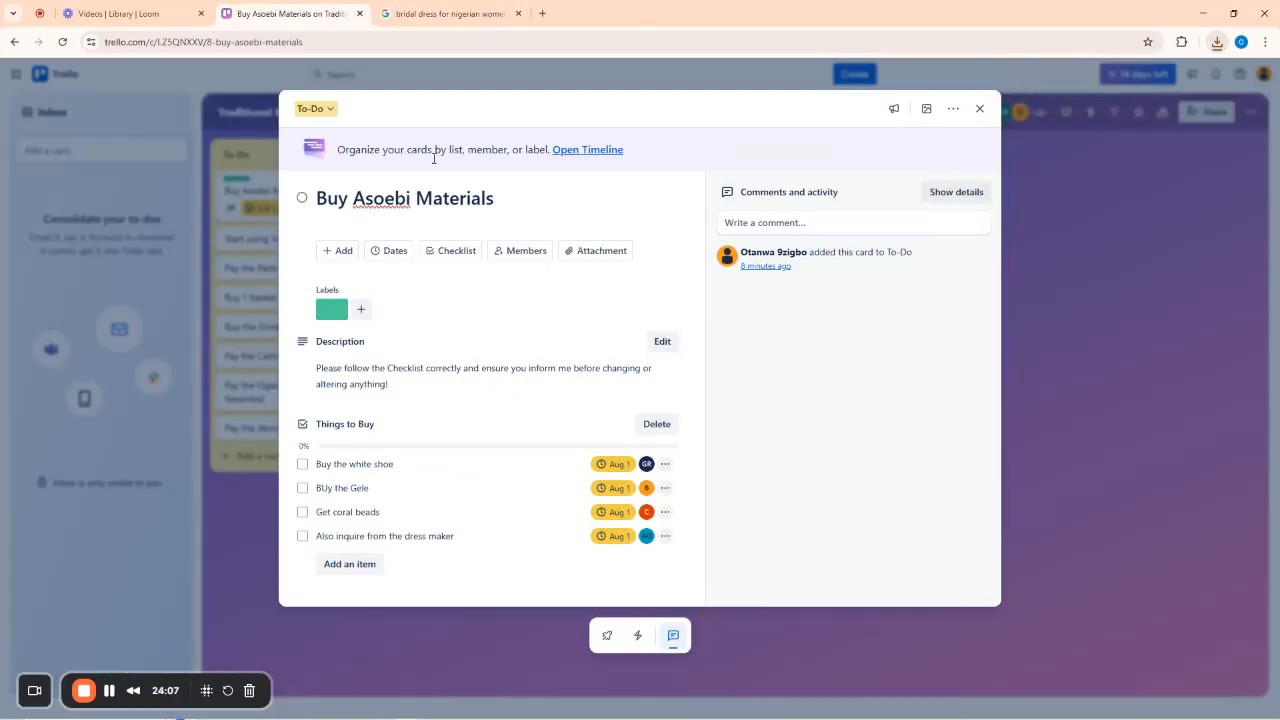
pyautogui.click(596, 254)
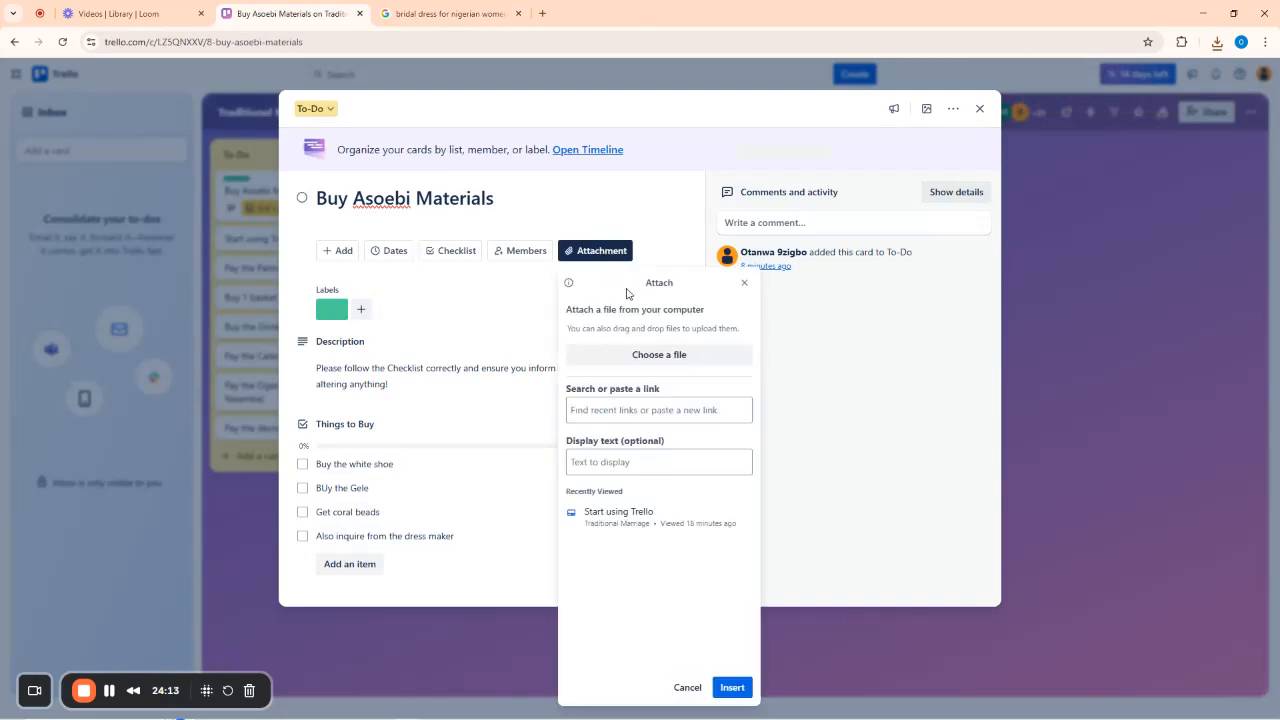
pyautogui.click(651, 356)
pyautogui.click(242, 262)
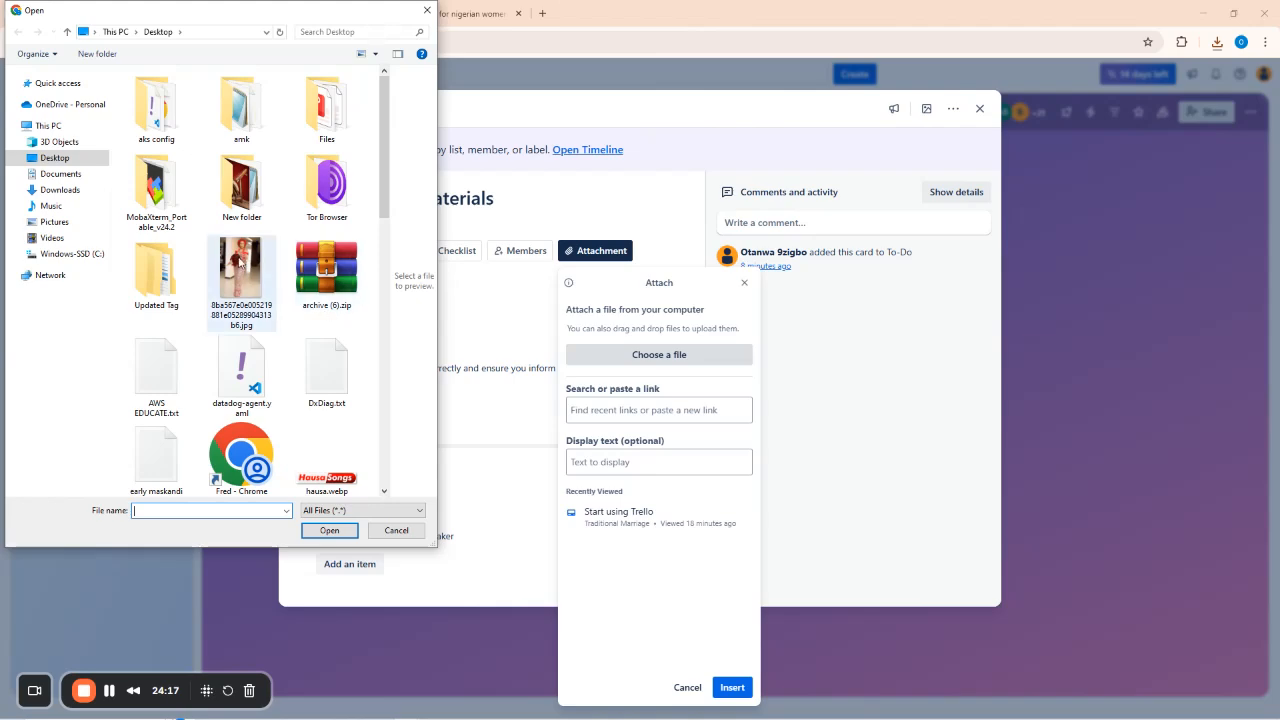
pyautogui.doubleClick(238, 262)
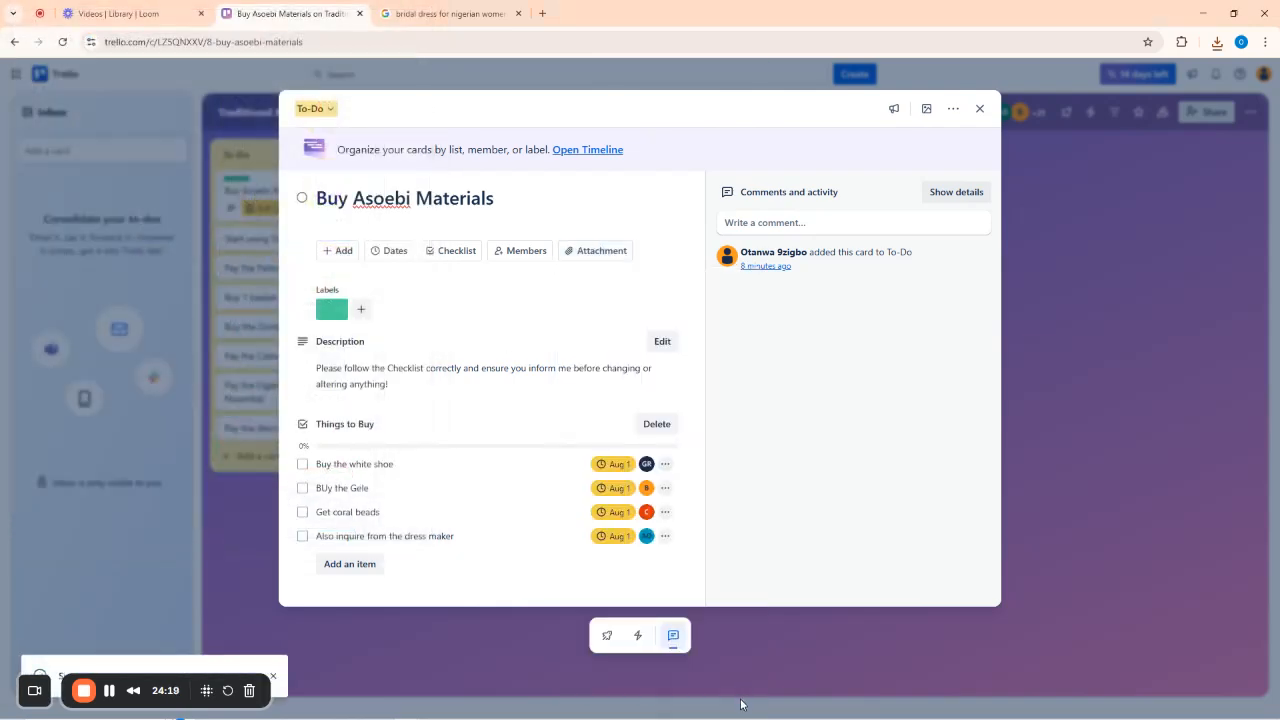
pyautogui.scroll(-1, 630, 435)
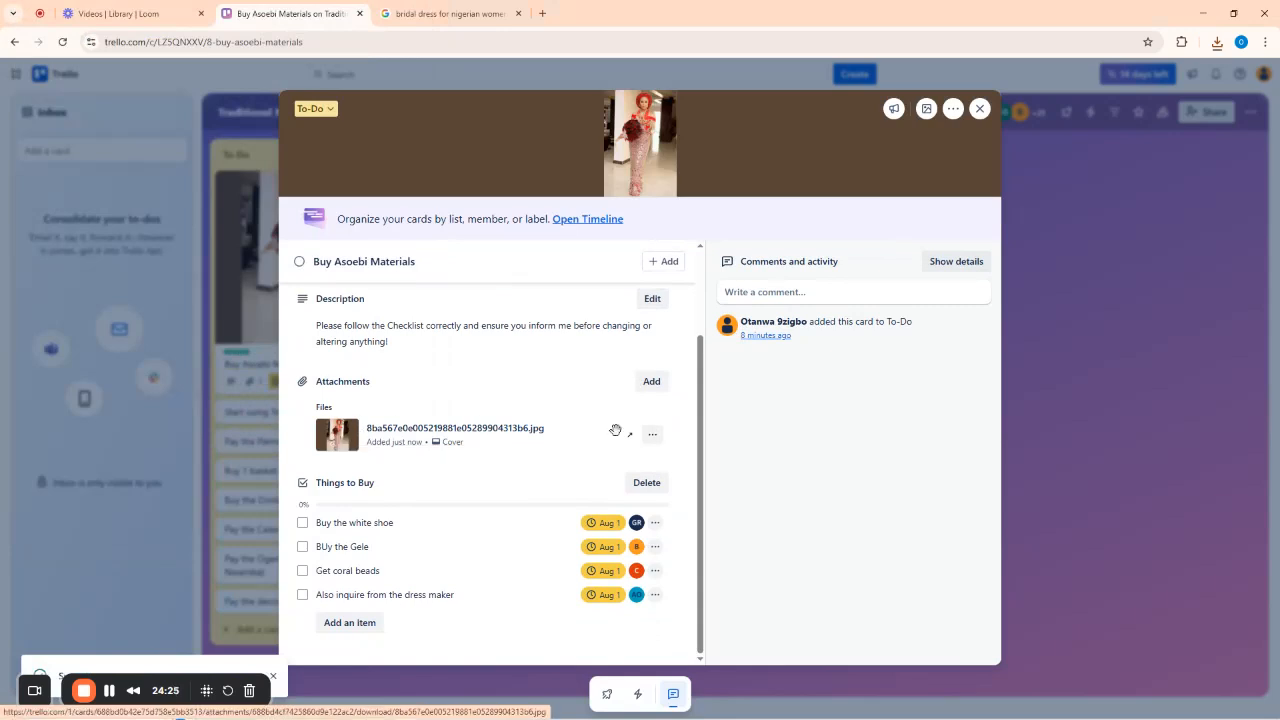
pyautogui.scroll(2, 485, 405)
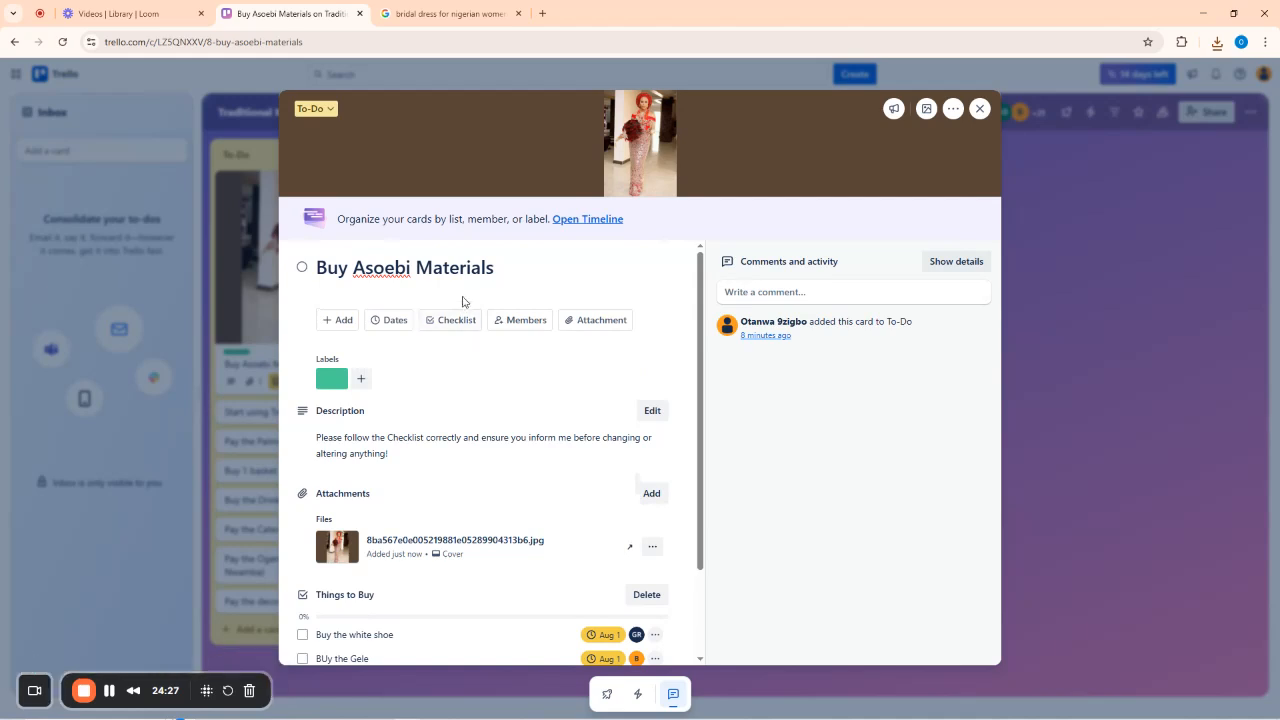
# Finish typing the Buy Asoebi Materials card description and save it.
pyautogui.click(433, 447)
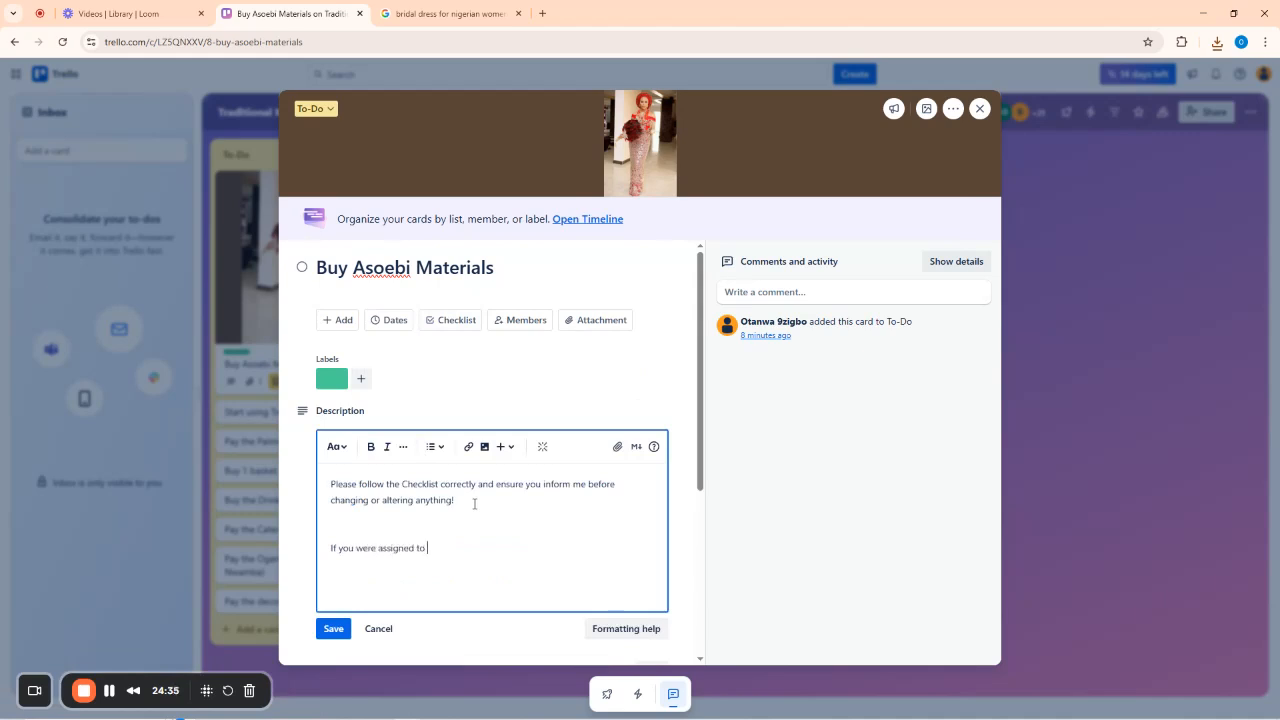
pyautogui.write('sut')
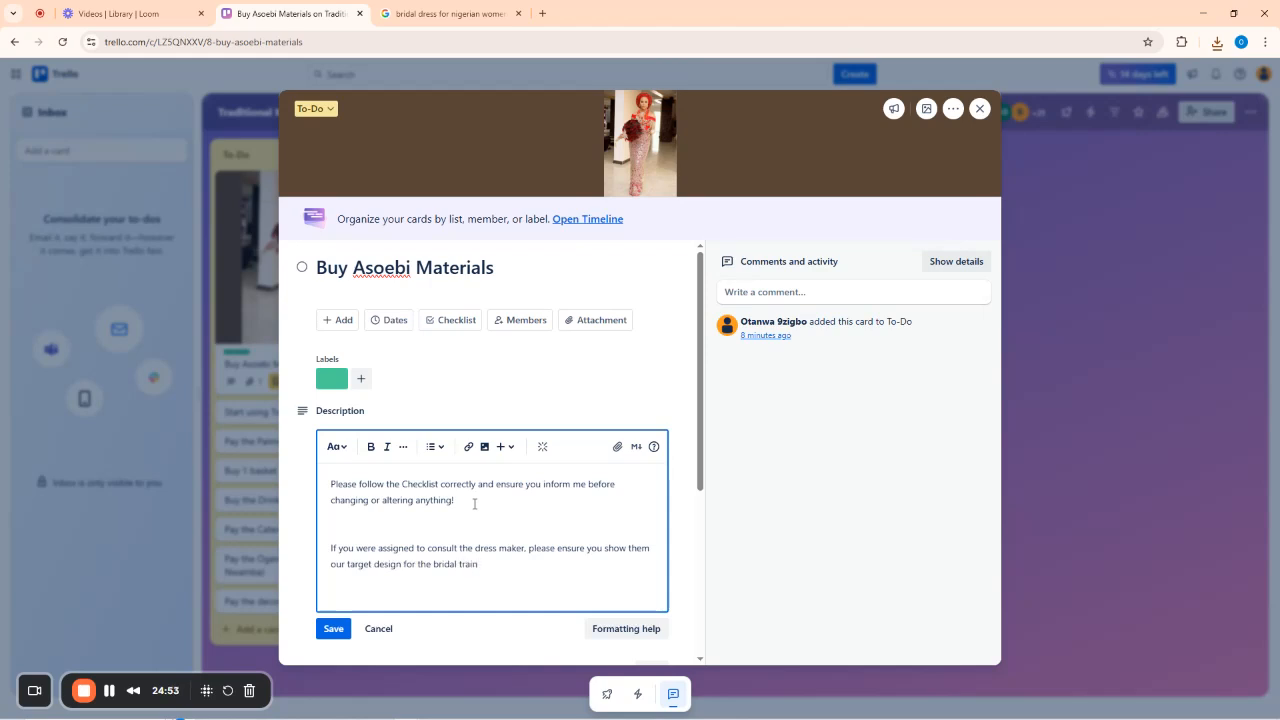
pyautogui.click(335, 630)
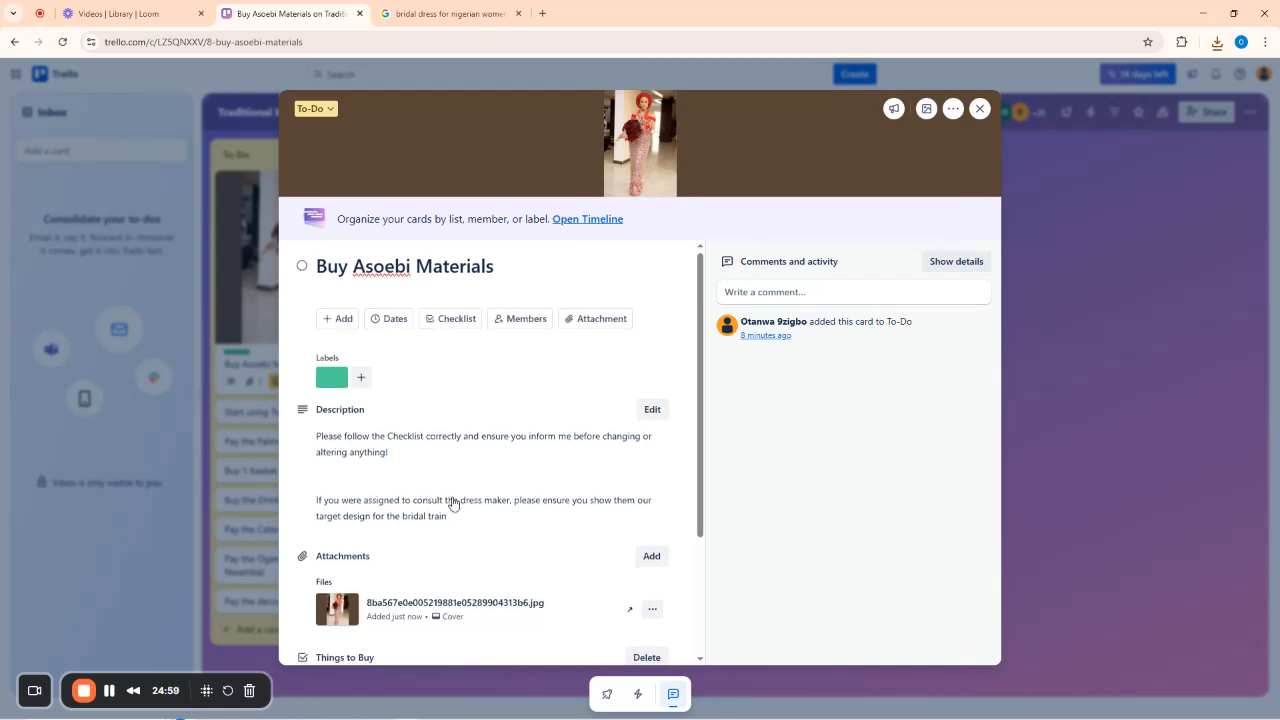
# Tick off the 'Buy the white shoe' checklist item.
pyautogui.scroll(-2, 435, 505)
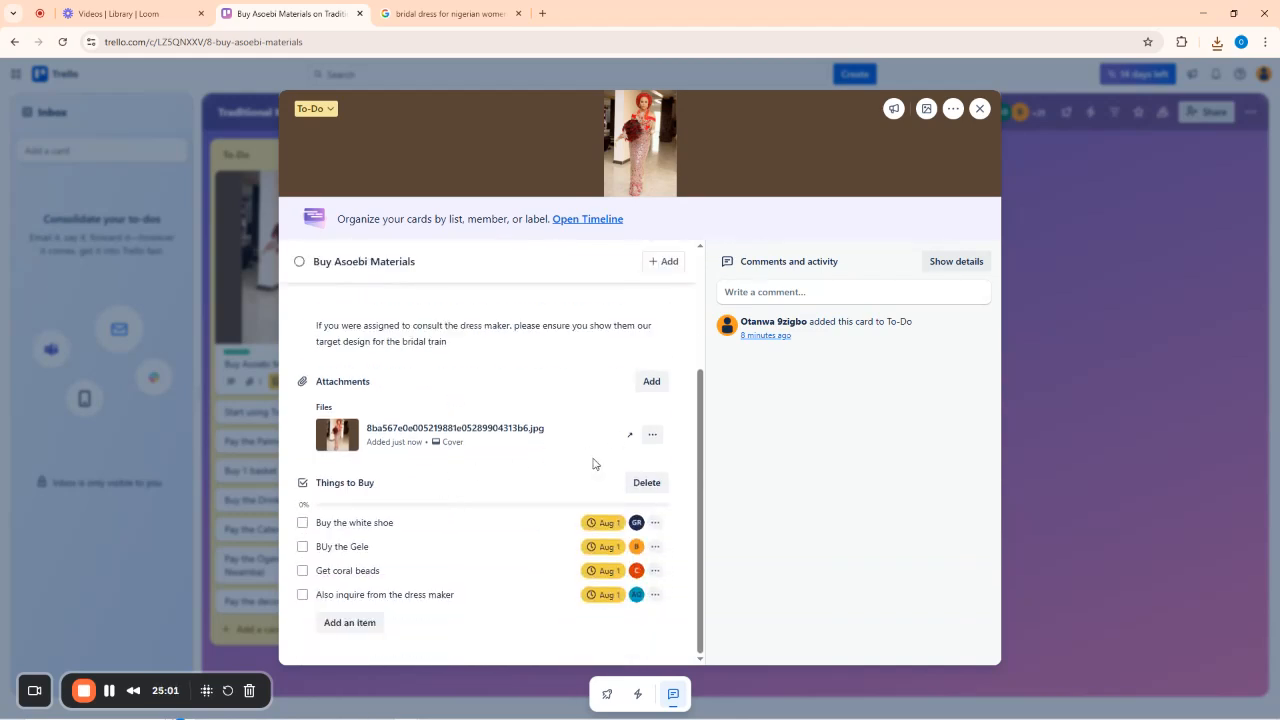
pyautogui.scroll(3, 575, 460)
pyautogui.scroll(-3, 386, 560)
pyautogui.scroll(3, 590, 466)
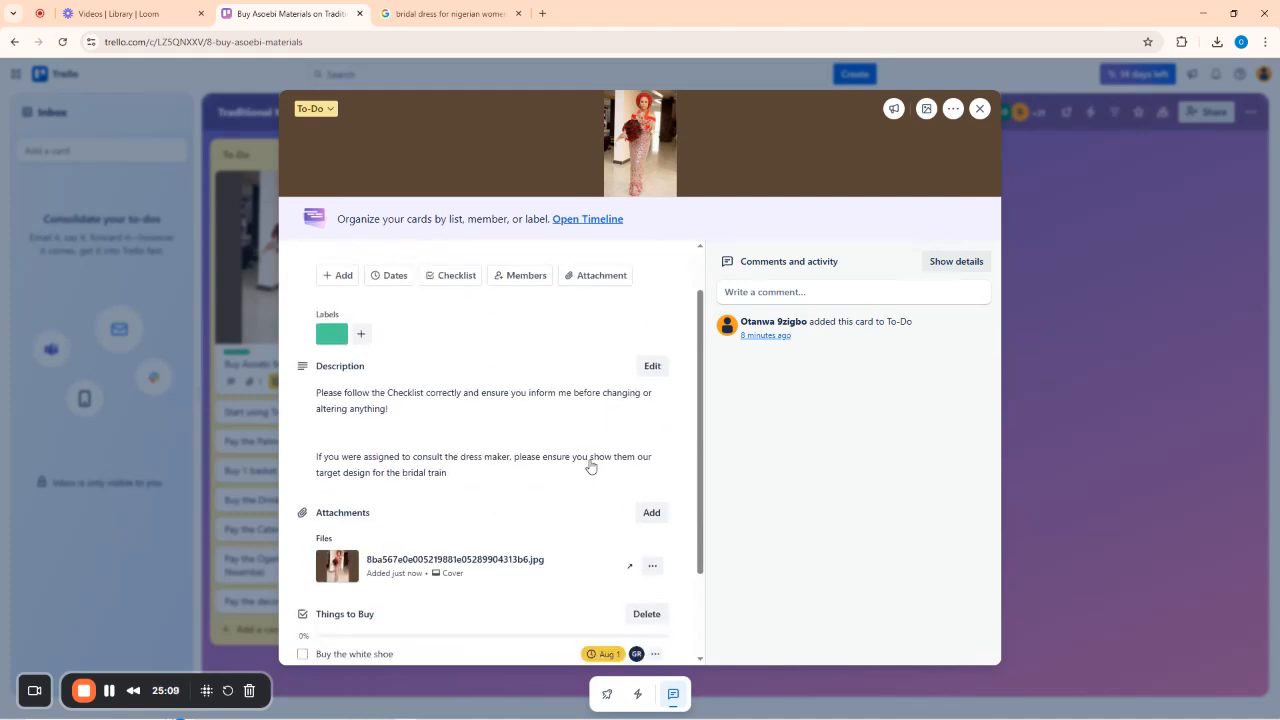
pyautogui.scroll(-3, 590, 466)
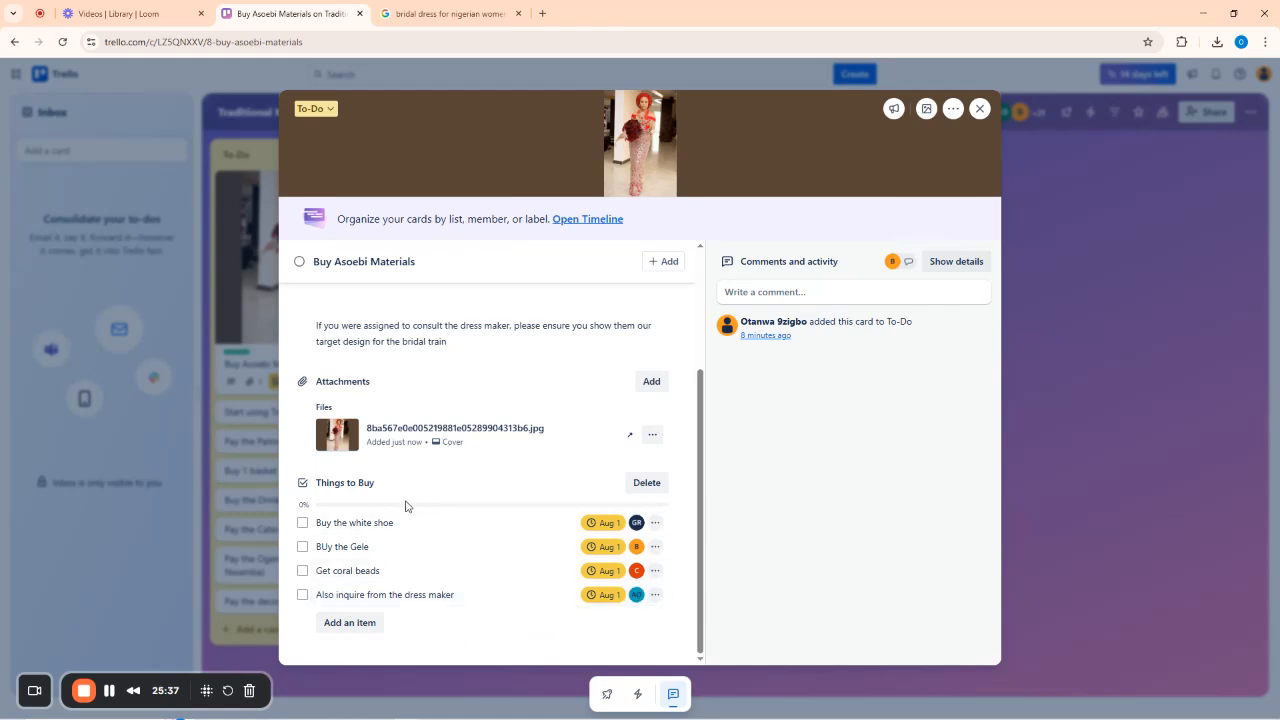
pyautogui.click(303, 524)
# View the bridal cover image full size, then close the card.
pyautogui.click(813, 162)
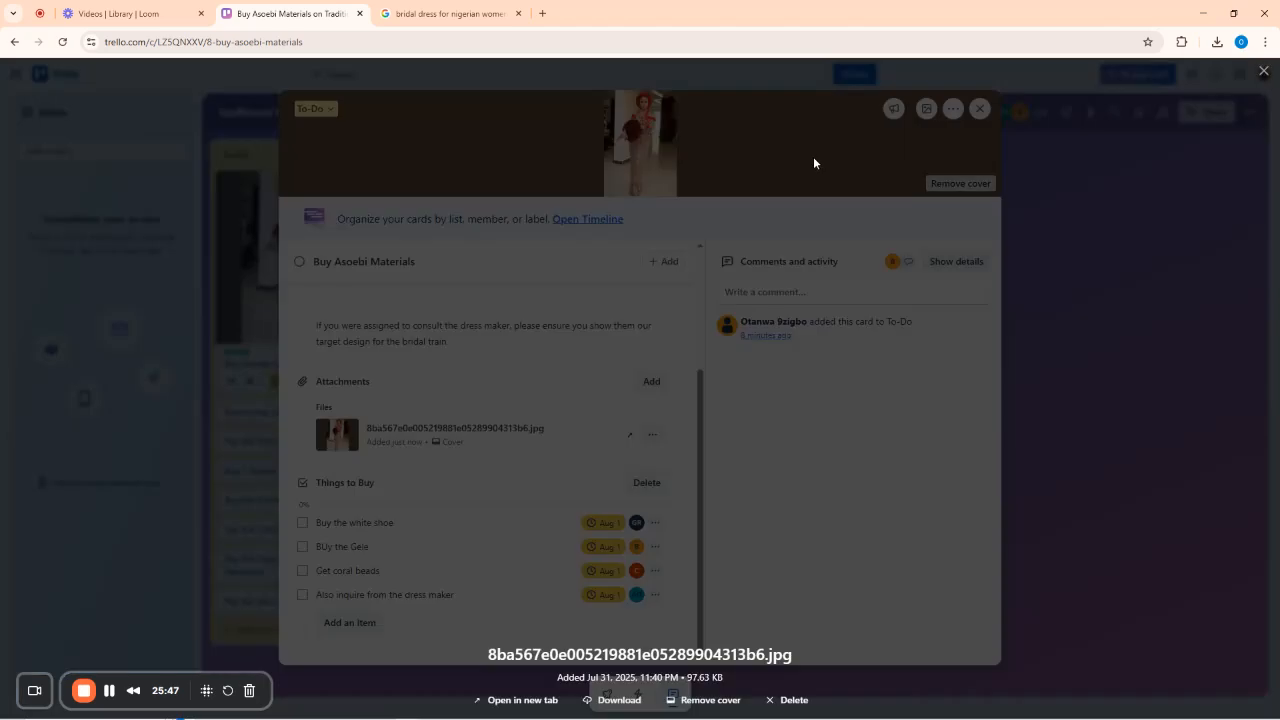
pyautogui.click(889, 178)
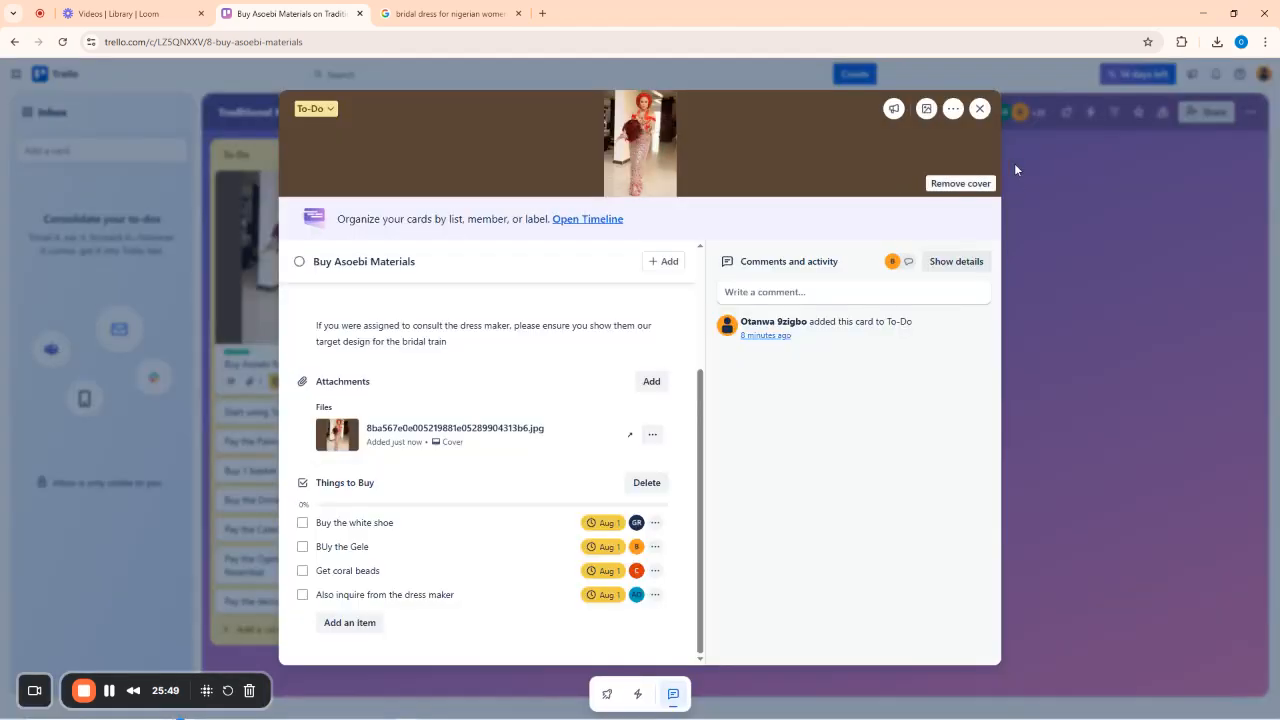
pyautogui.click(980, 108)
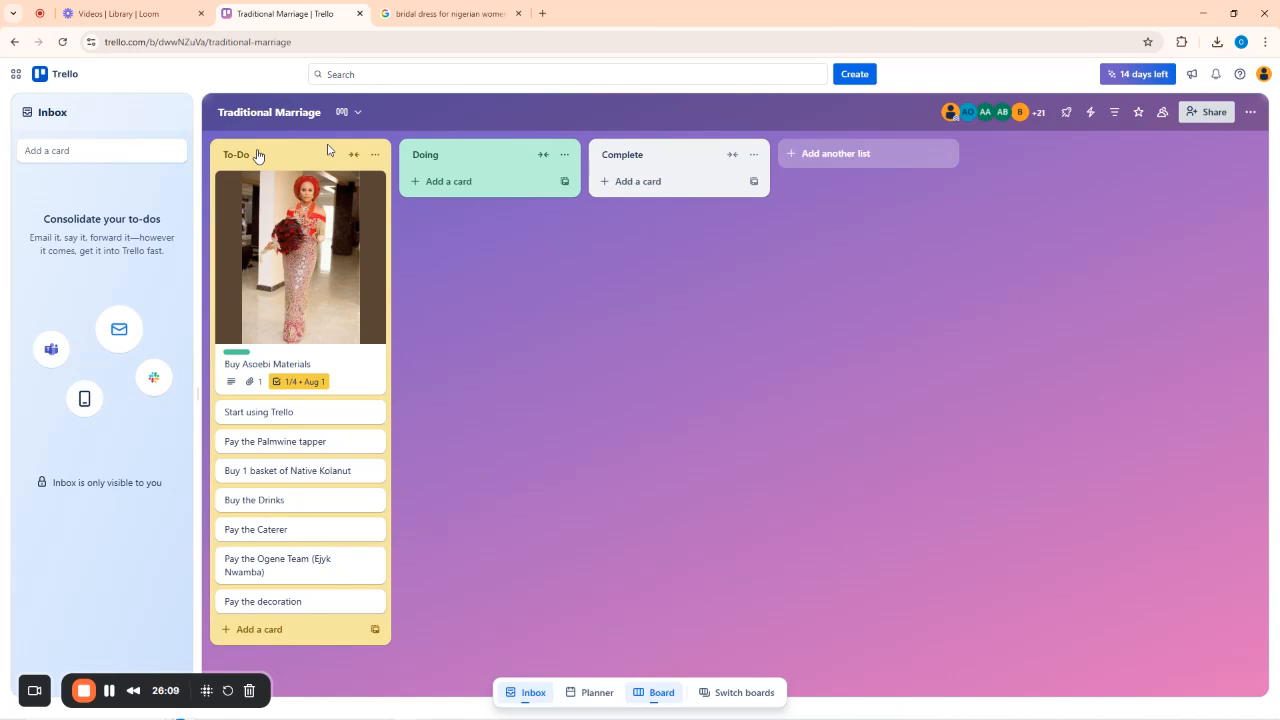
# Move Buy Asoebi Materials from To-Do into Doing and mark it complete.
pyautogui.moveTo(257, 155)
pyautogui.mouseDown()
pyautogui.moveTo(429, 145)
pyautogui.moveTo(269, 139)
pyautogui.mouseUp()
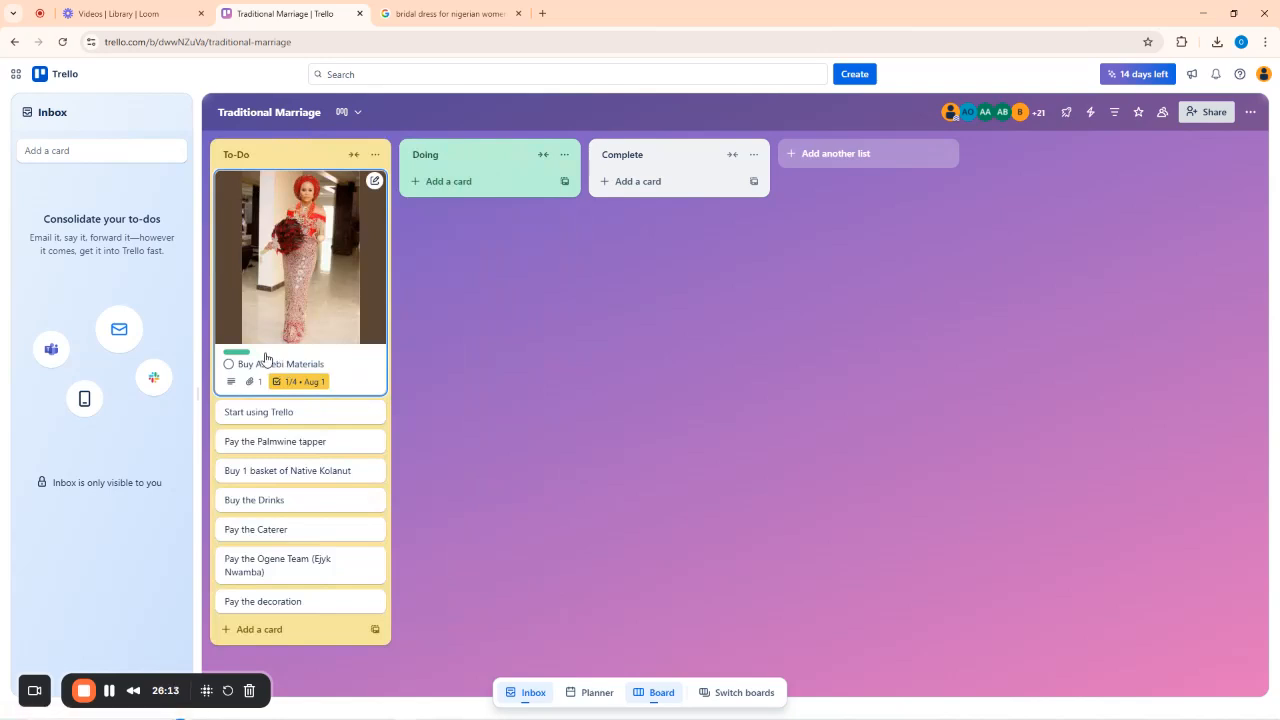
pyautogui.moveTo(266, 357); pyautogui.dragTo(433, 304)
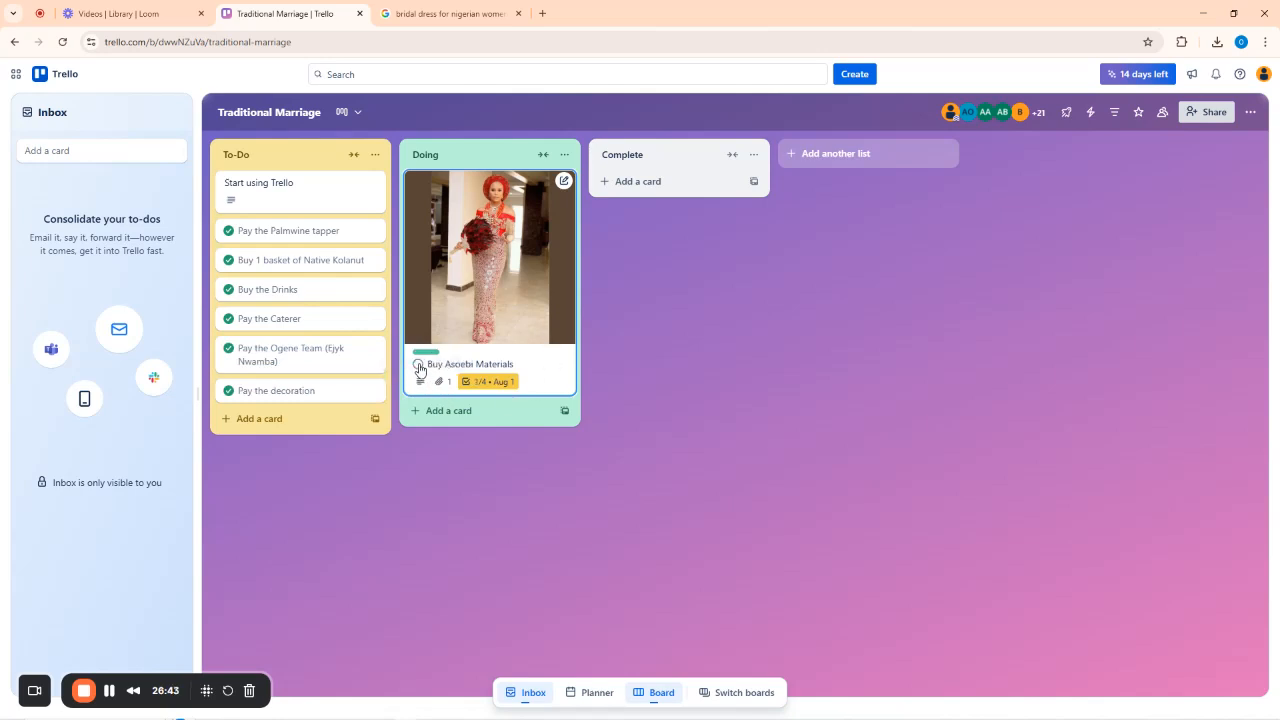
pyautogui.click(418, 366)
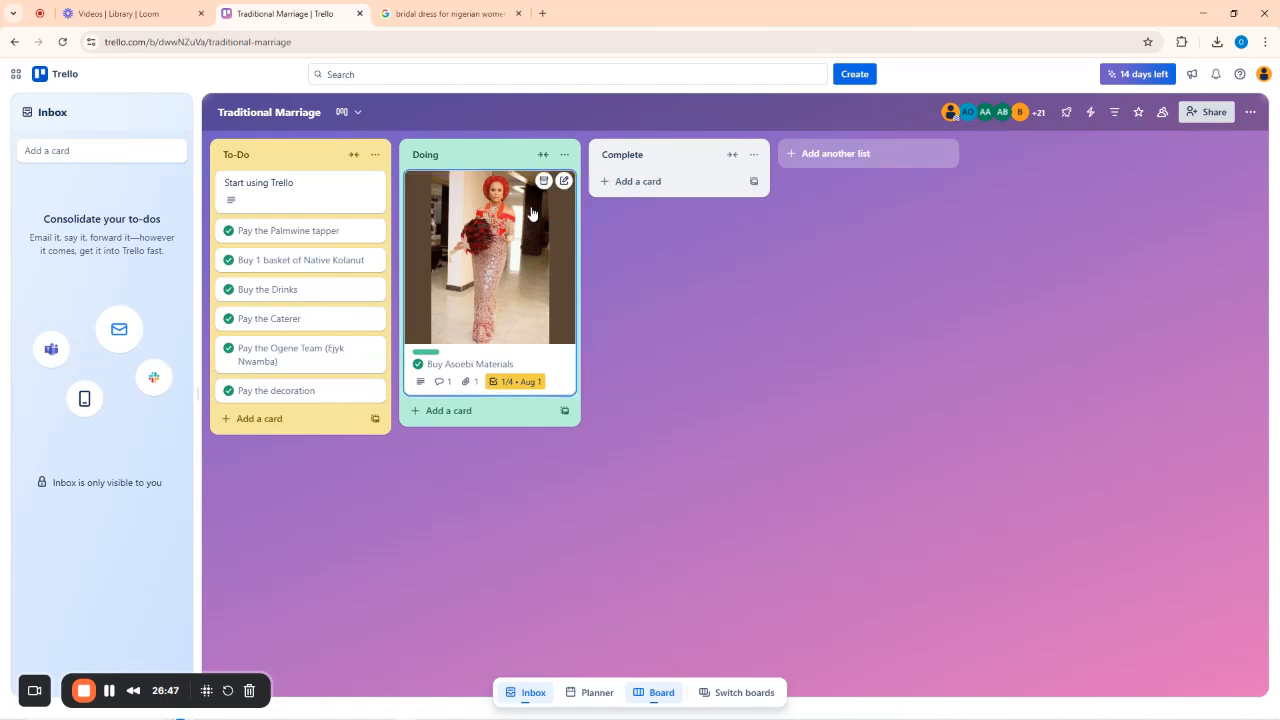
# Open the Pay the Palmwine tapper card, show its details, and mark it incomplete.
pyautogui.click(286, 234)
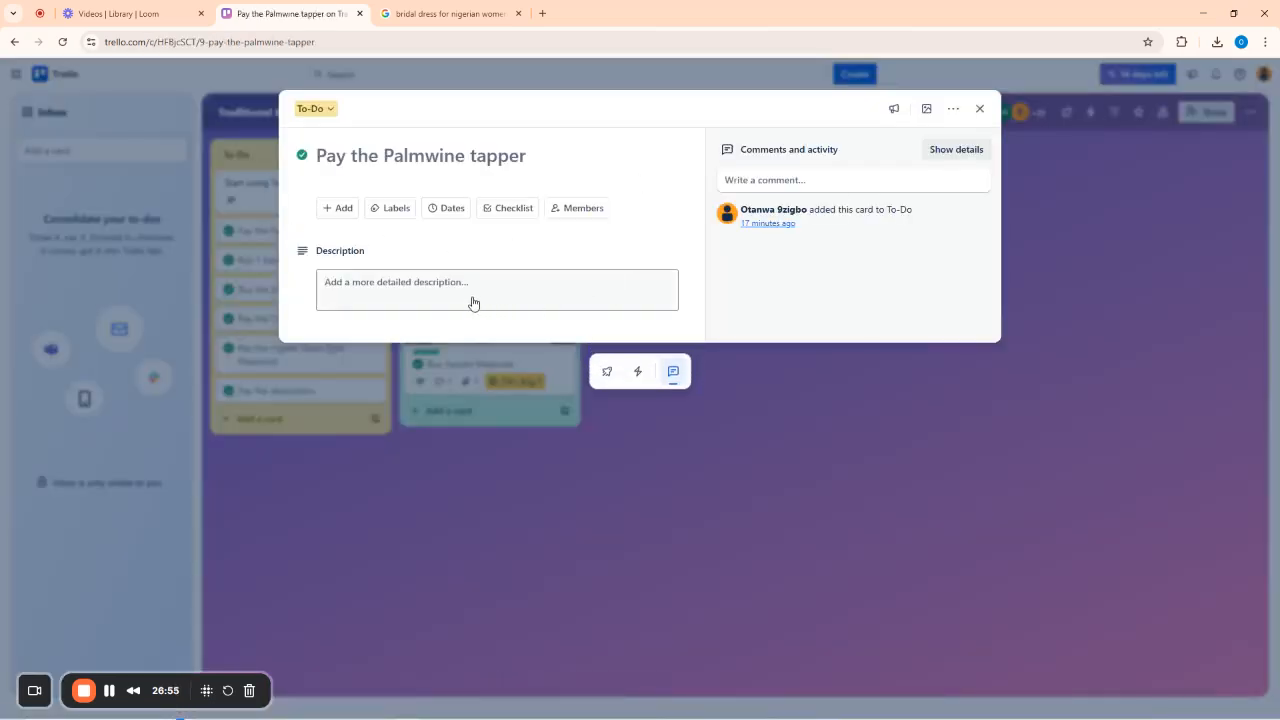
pyautogui.click(940, 150)
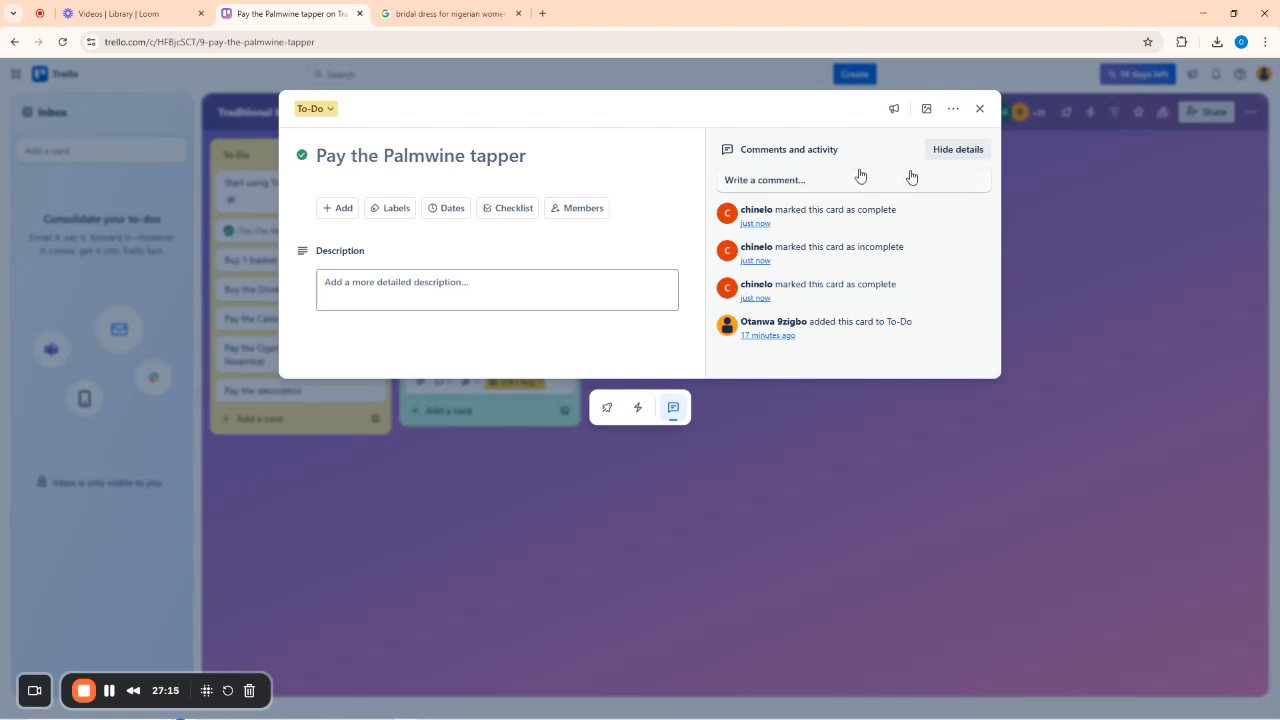
pyautogui.click(302, 157)
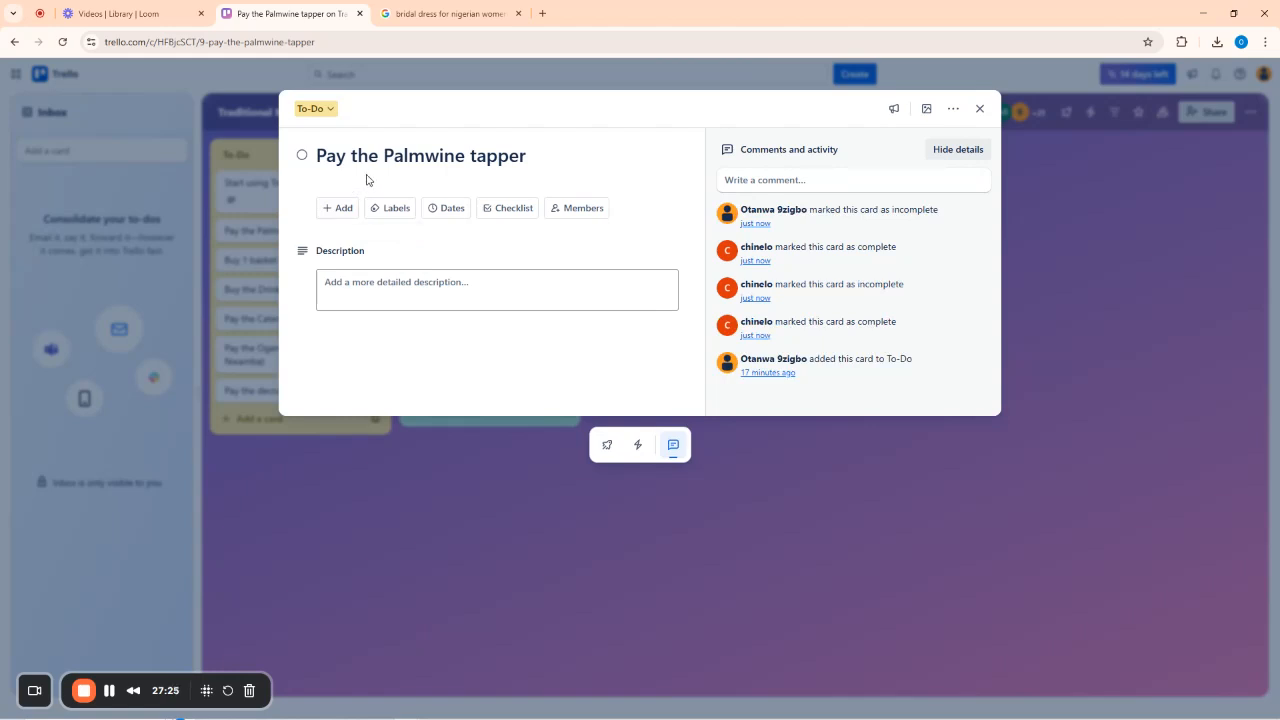
# Save the two-line description 'Please ensure you sample the palmwine, do not get drunk!' / 'Ensure the palmwine is fresh from the tree'.
pyautogui.click(434, 291)
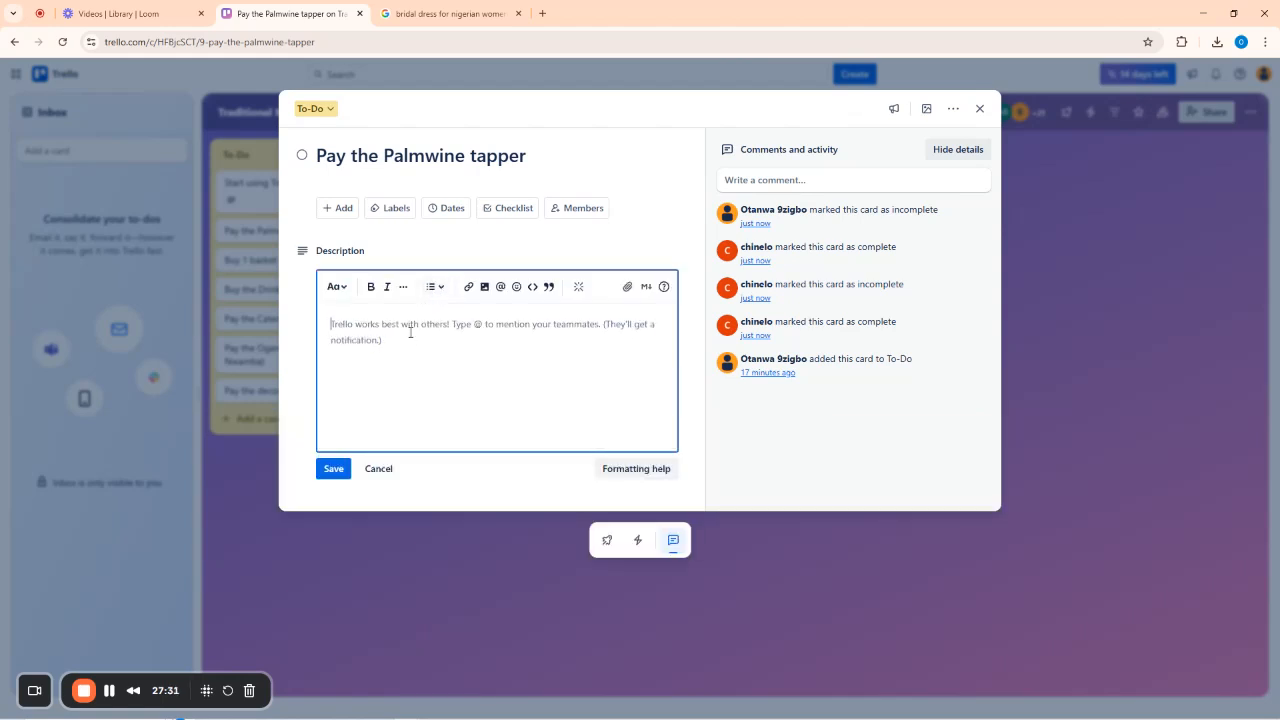
pyautogui.write('Plea')
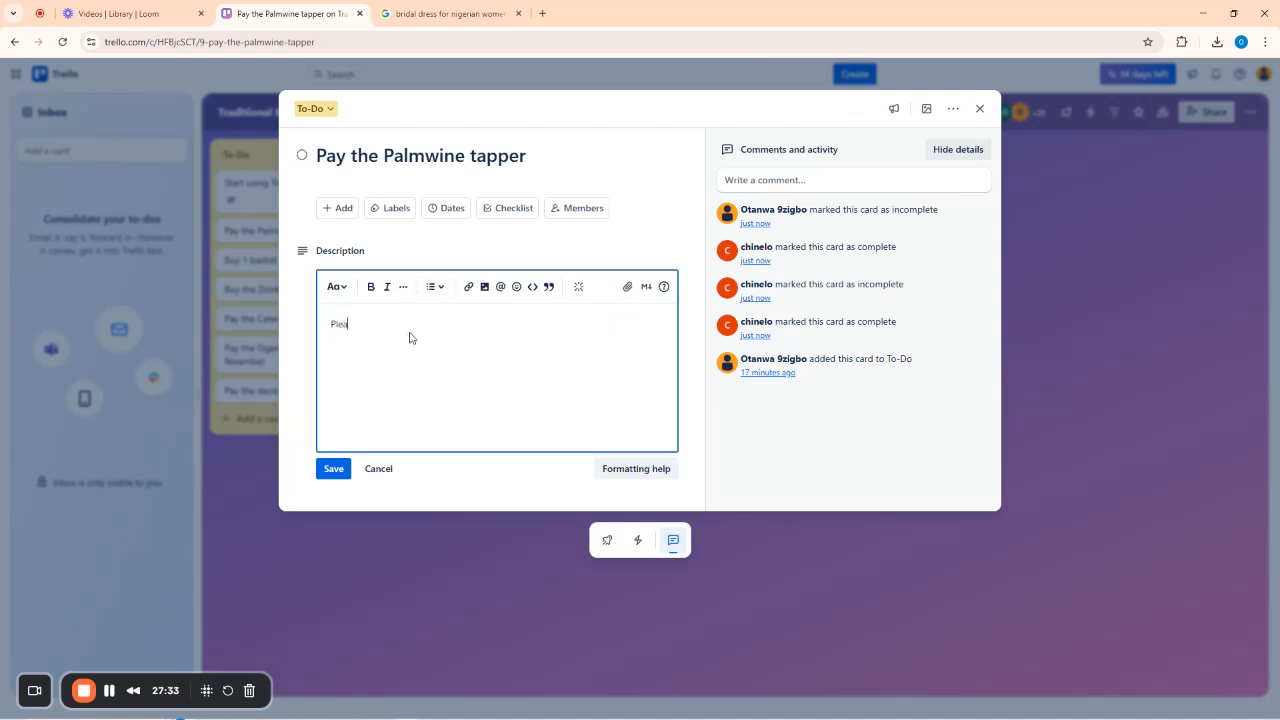
pyautogui.write('se ensure you sample the palmwine')
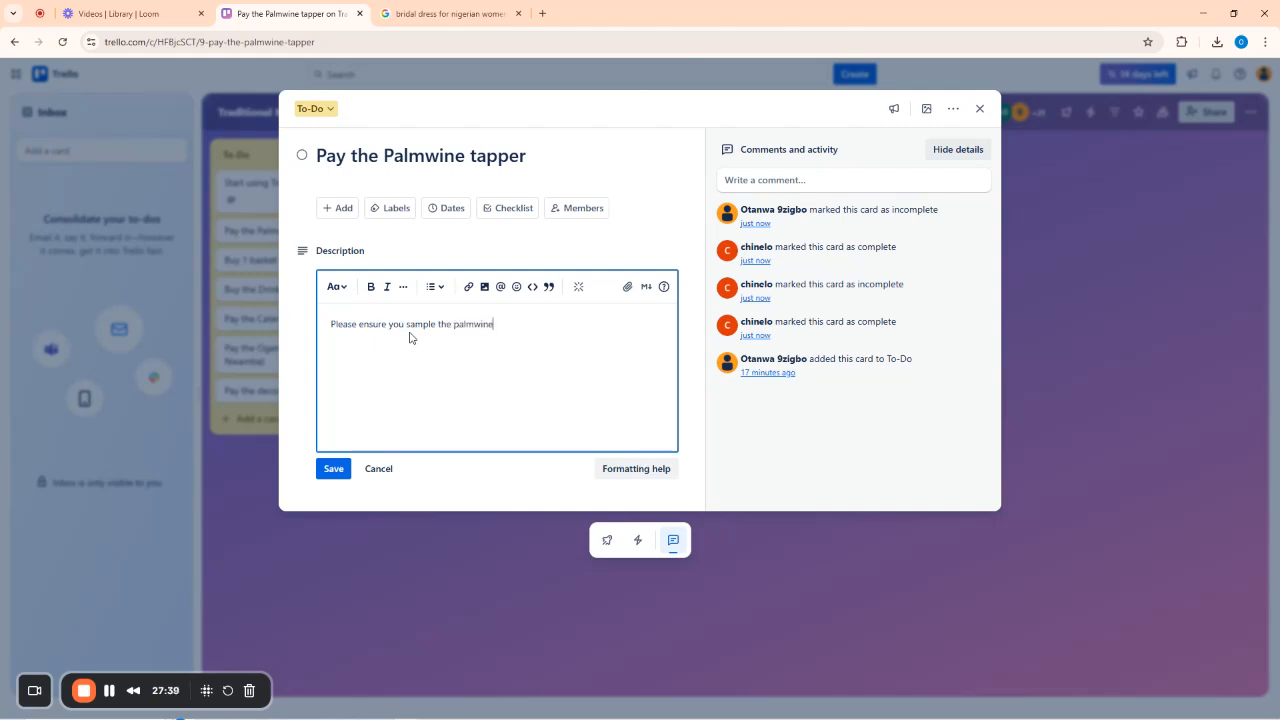
pyautogui.write(', do not get drunk!')
pyautogui.press('Return')
pyautogui.press('Return')
pyautogui.write('Ensure the palmwine is fresh from the')
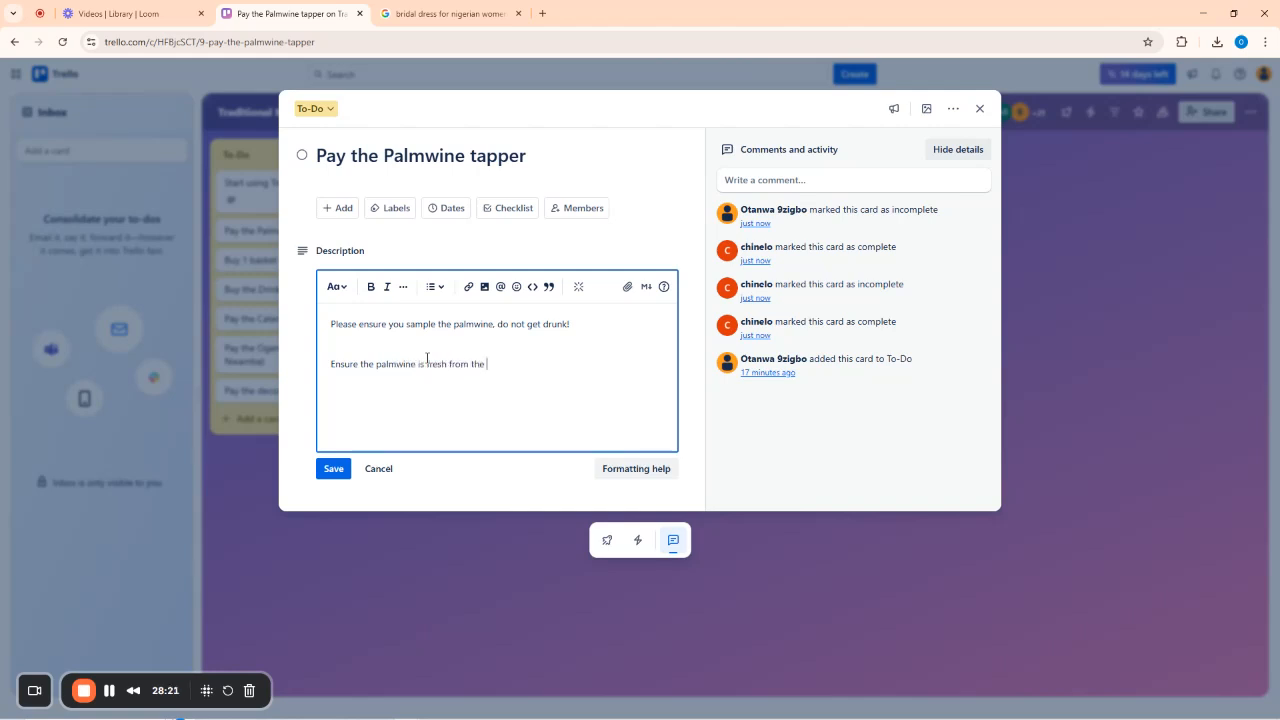
pyautogui.write(' tree!')
pyautogui.click(335, 470)
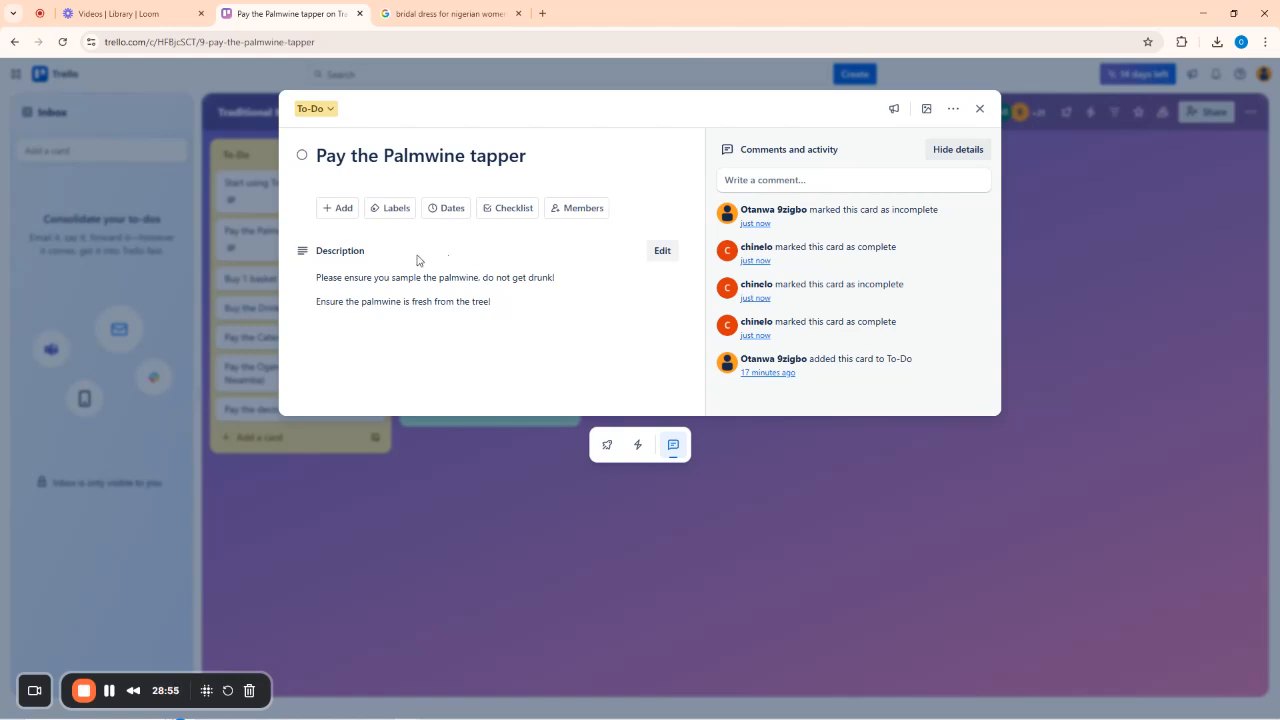
# Create a checklist titled 'Things to do' on the Palmwine card.
pyautogui.click(503, 210)
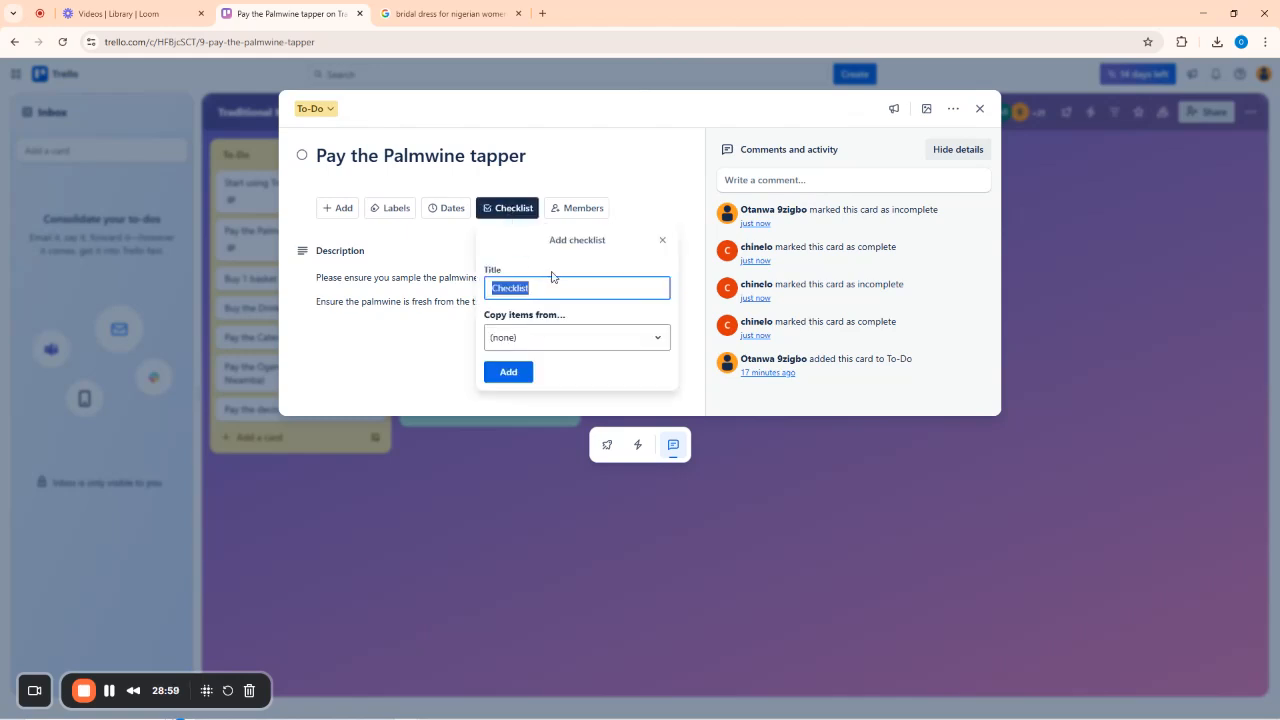
pyautogui.write('Th')
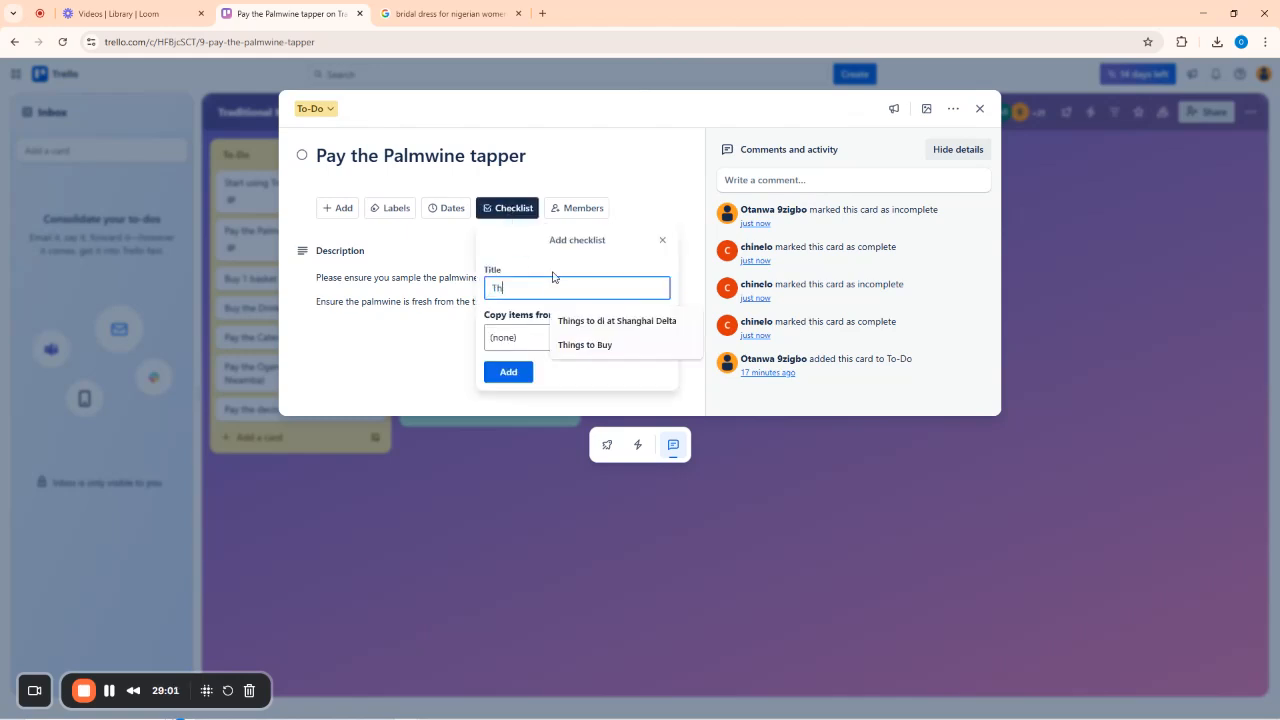
pyautogui.write('ings to do')
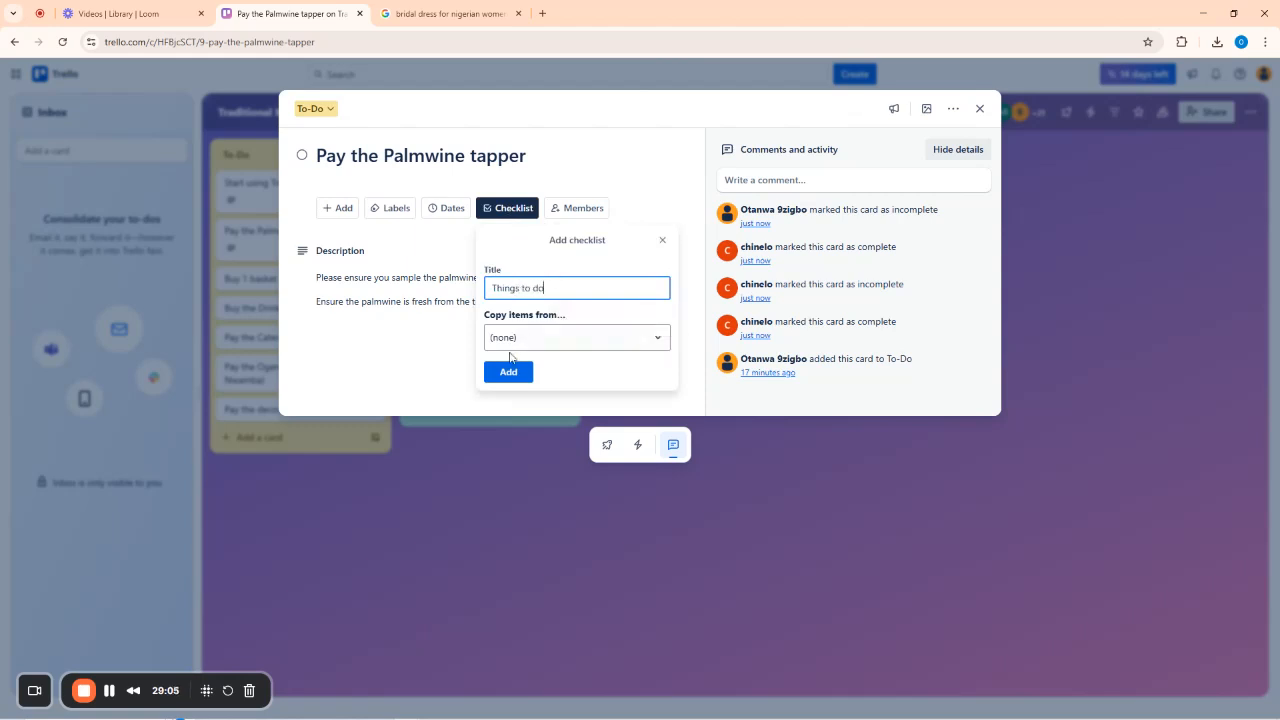
pyautogui.click(509, 372)
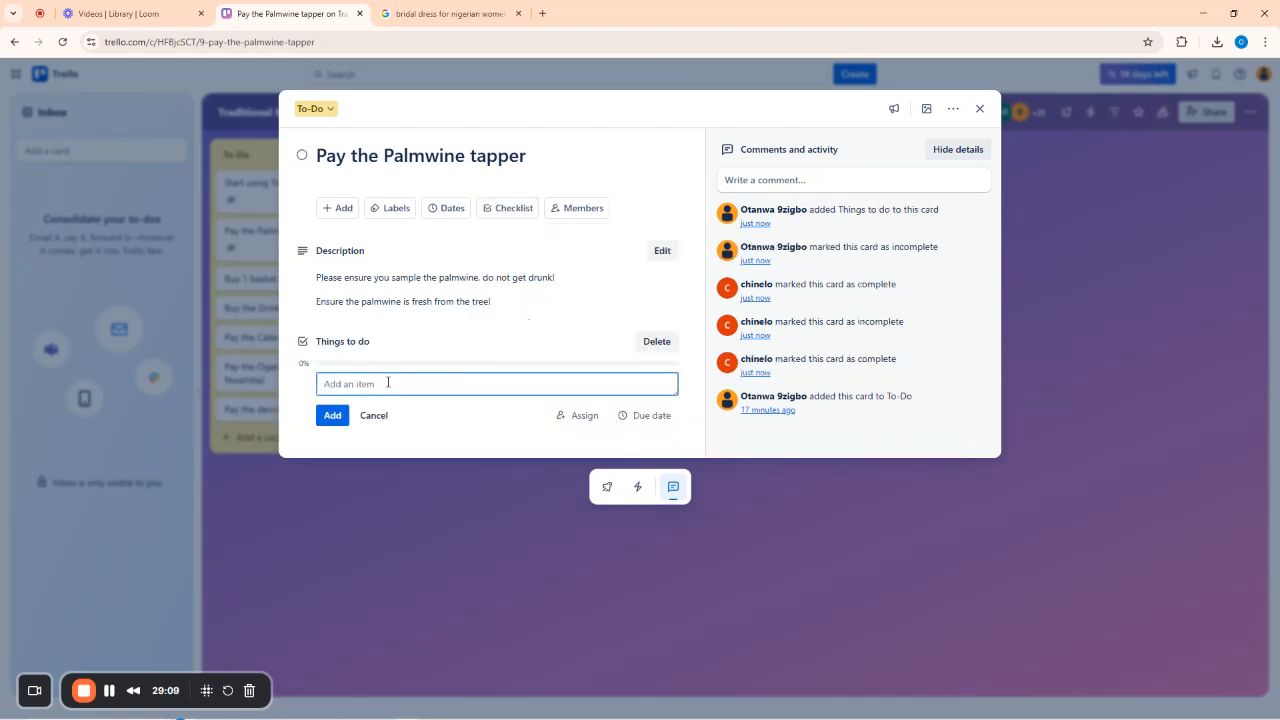
# Add the item 'Test the palmwine before you pay!' to the checklist.
pyautogui.write('Pay the palmwine')
pyautogui.hotkey('ctrl', 'a')
pyautogui.press('BackSpace')
pyautogui.write('Test the palmwine before you p')
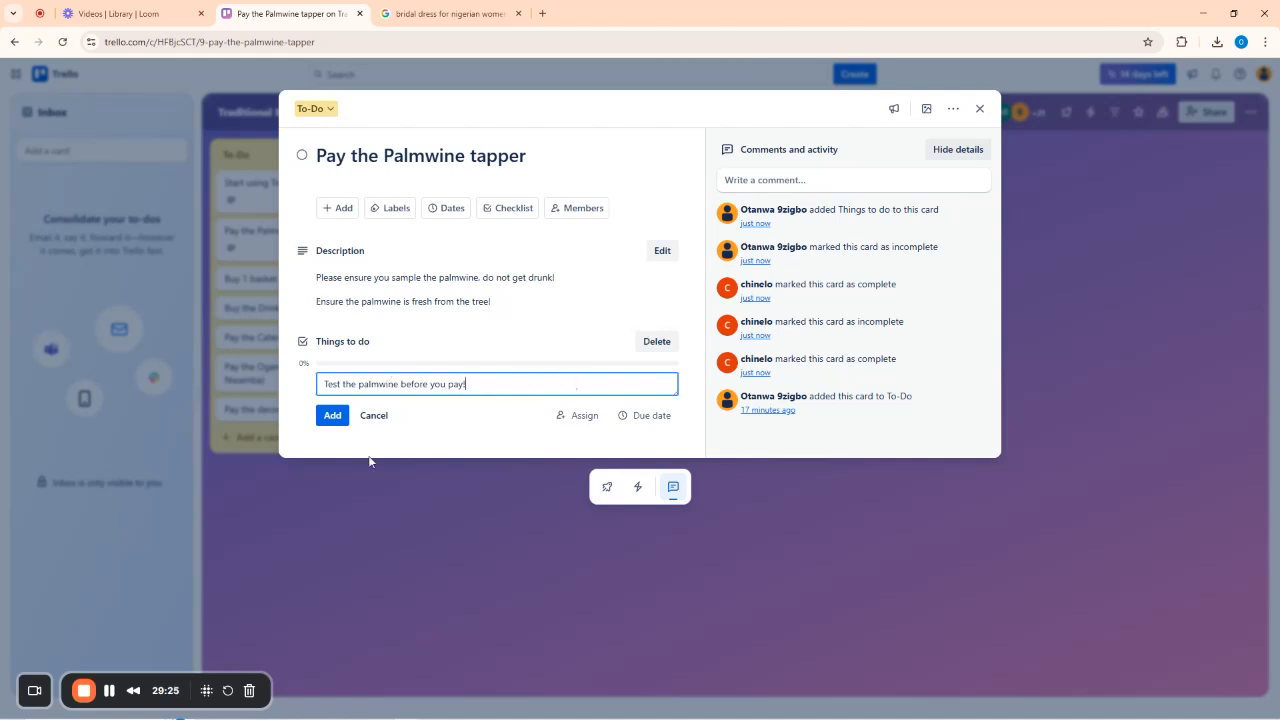
pyautogui.click(332, 415)
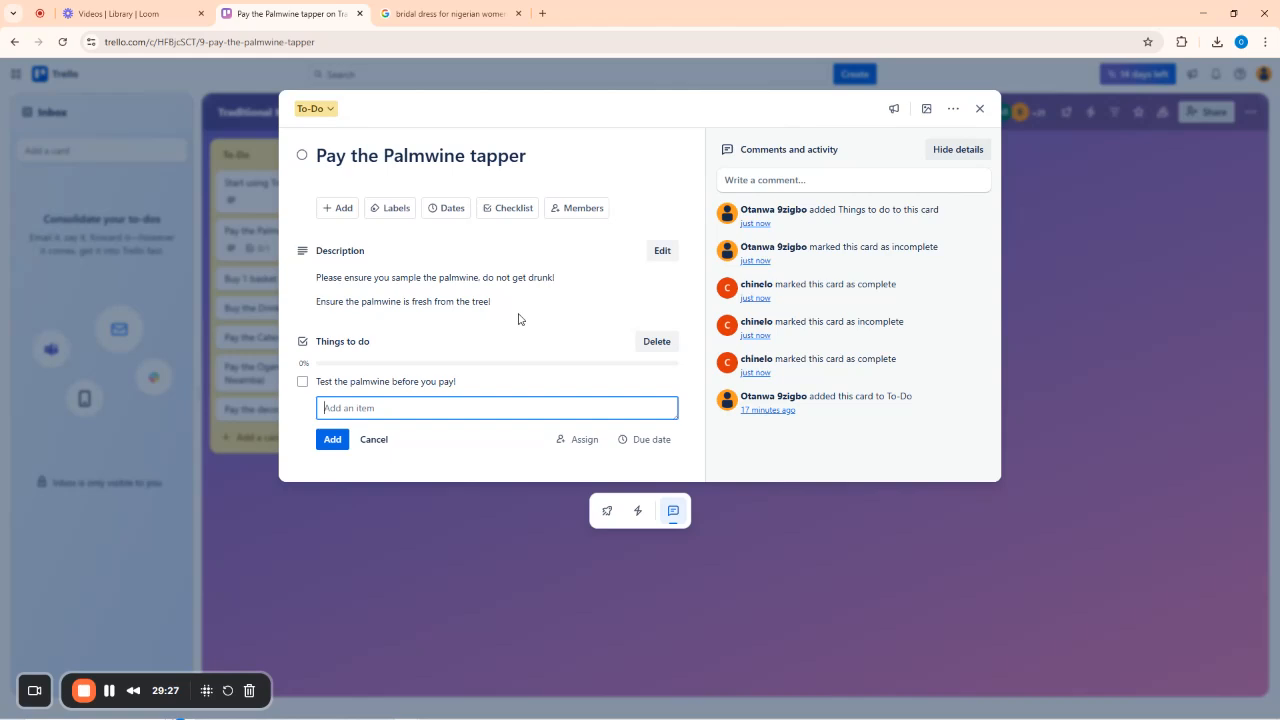
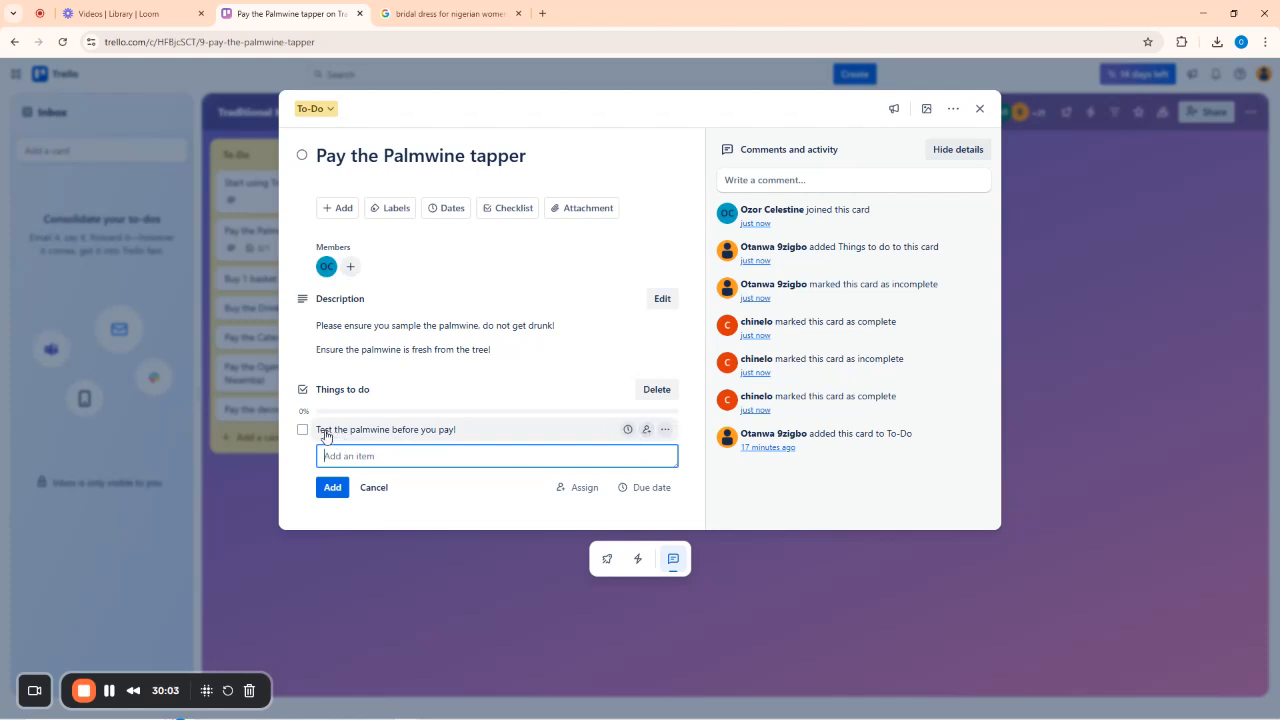
# Assign a card member and an Aug 1 due date to the 'Test the palmwine before you pay!' item.
pyautogui.click(646, 430)
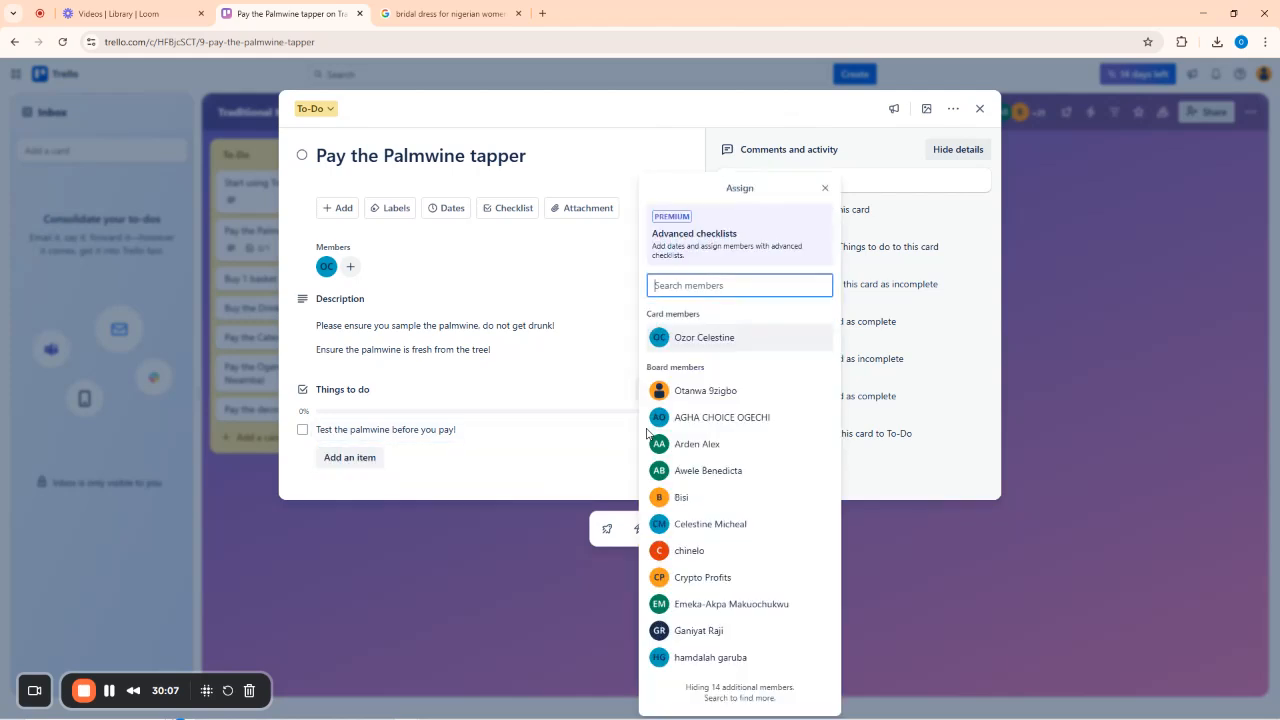
pyautogui.click(697, 340)
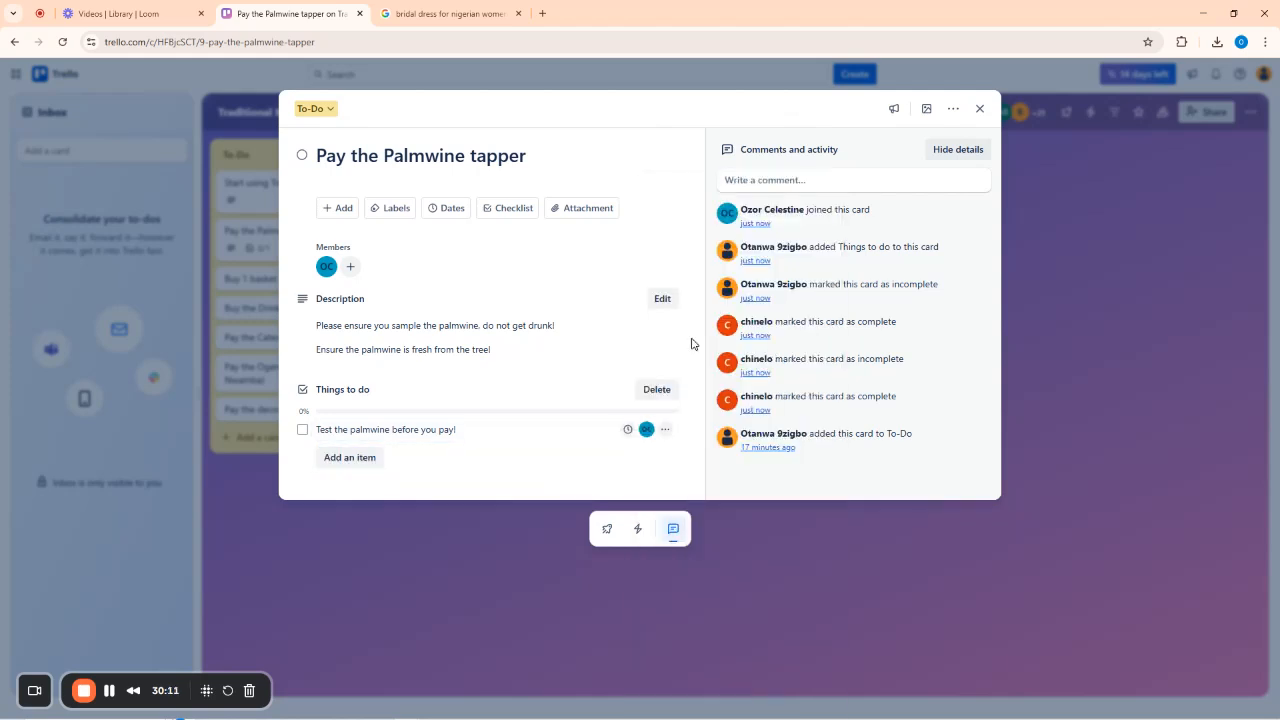
pyautogui.click(612, 148)
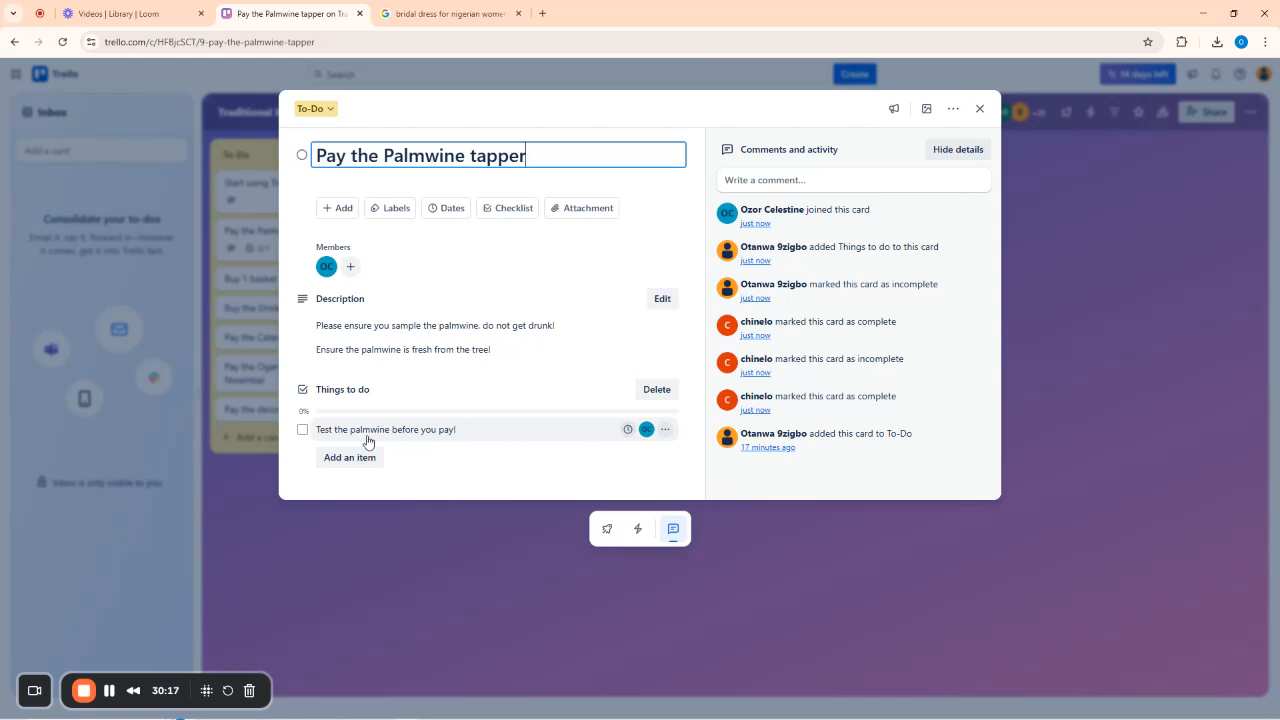
pyautogui.click(627, 430)
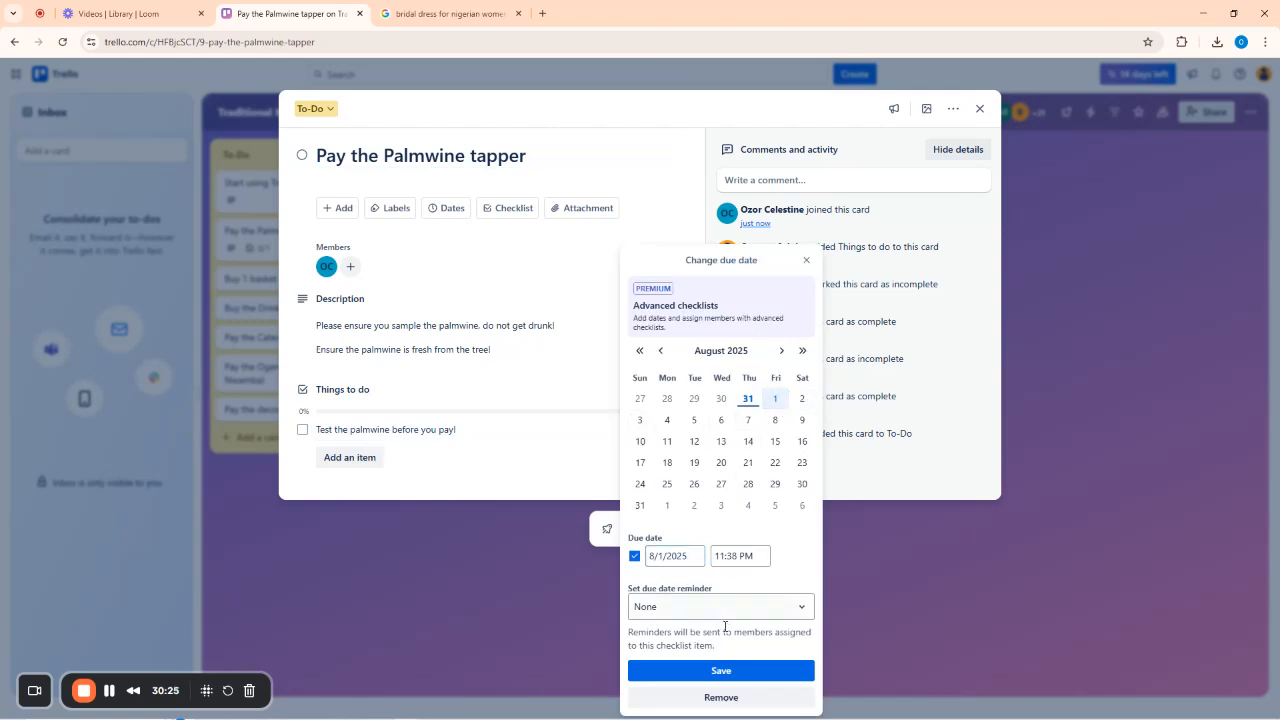
pyautogui.click(721, 670)
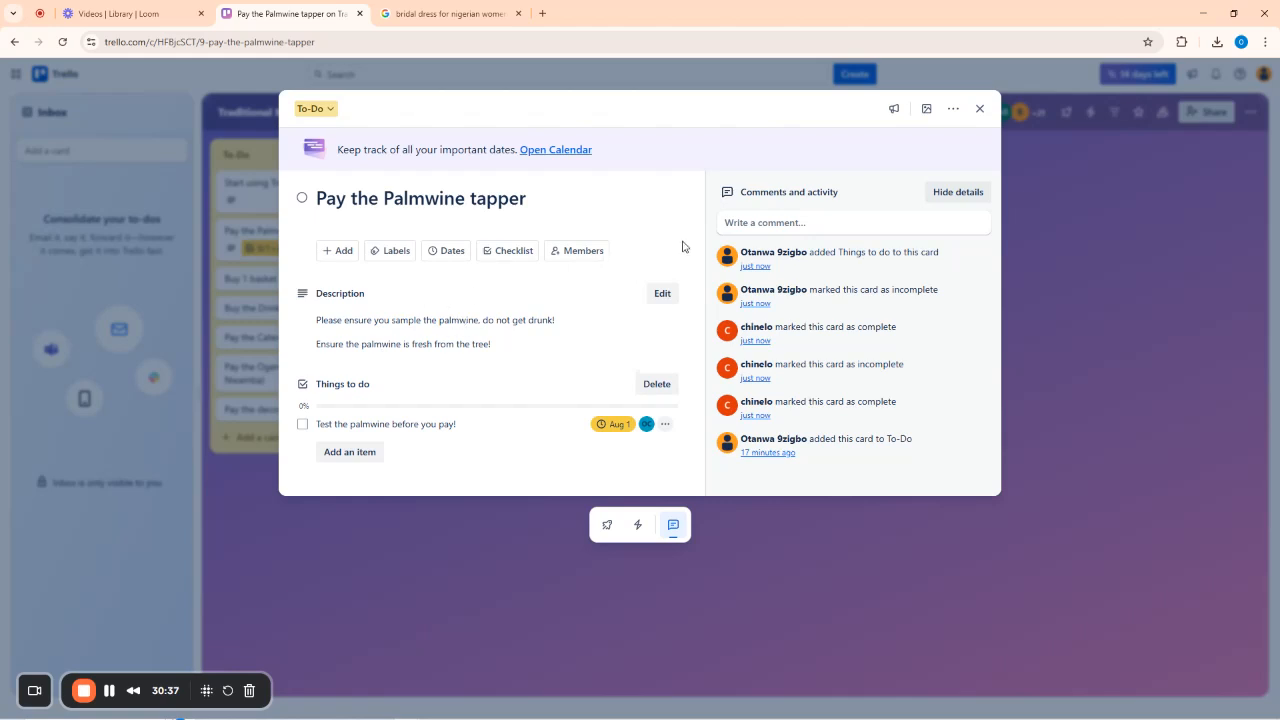
pyautogui.click(979, 110)
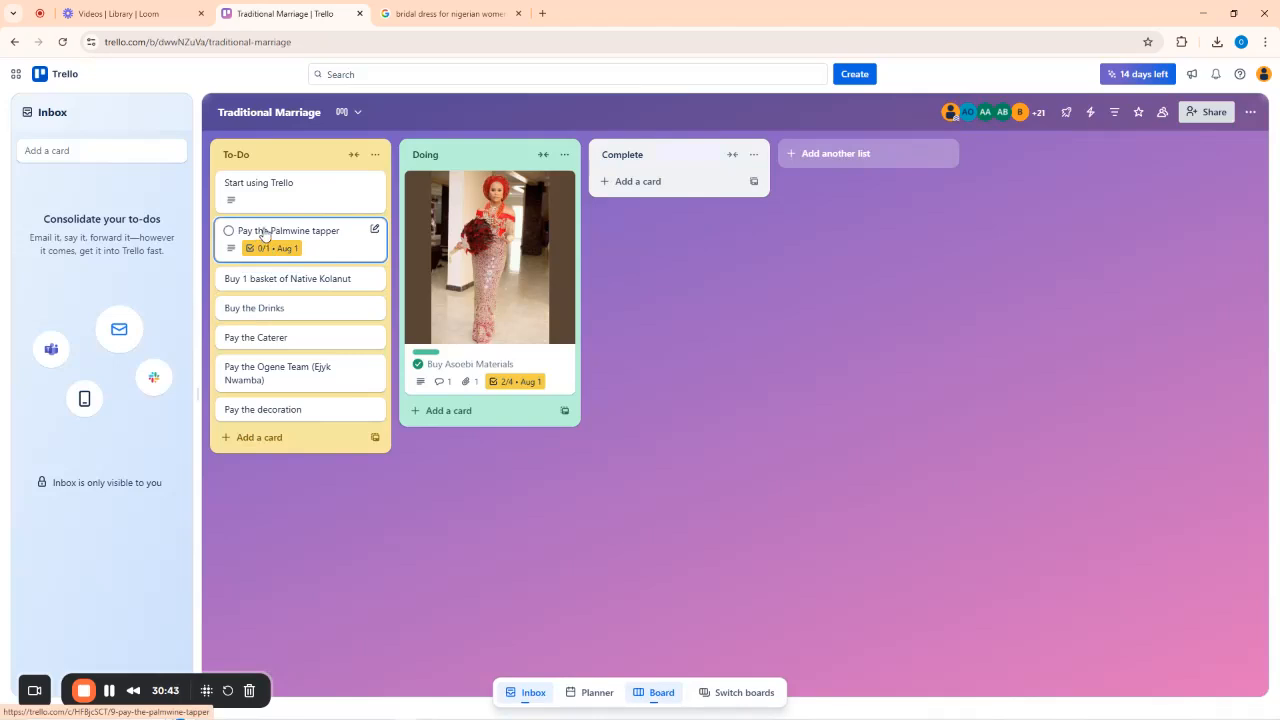
# Move Buy Asoebi Materials to Complete, and move Palmwine tapper through Doing, mark it complete, then move it to Complete.
pyautogui.moveTo(263, 233); pyautogui.dragTo(452, 410)
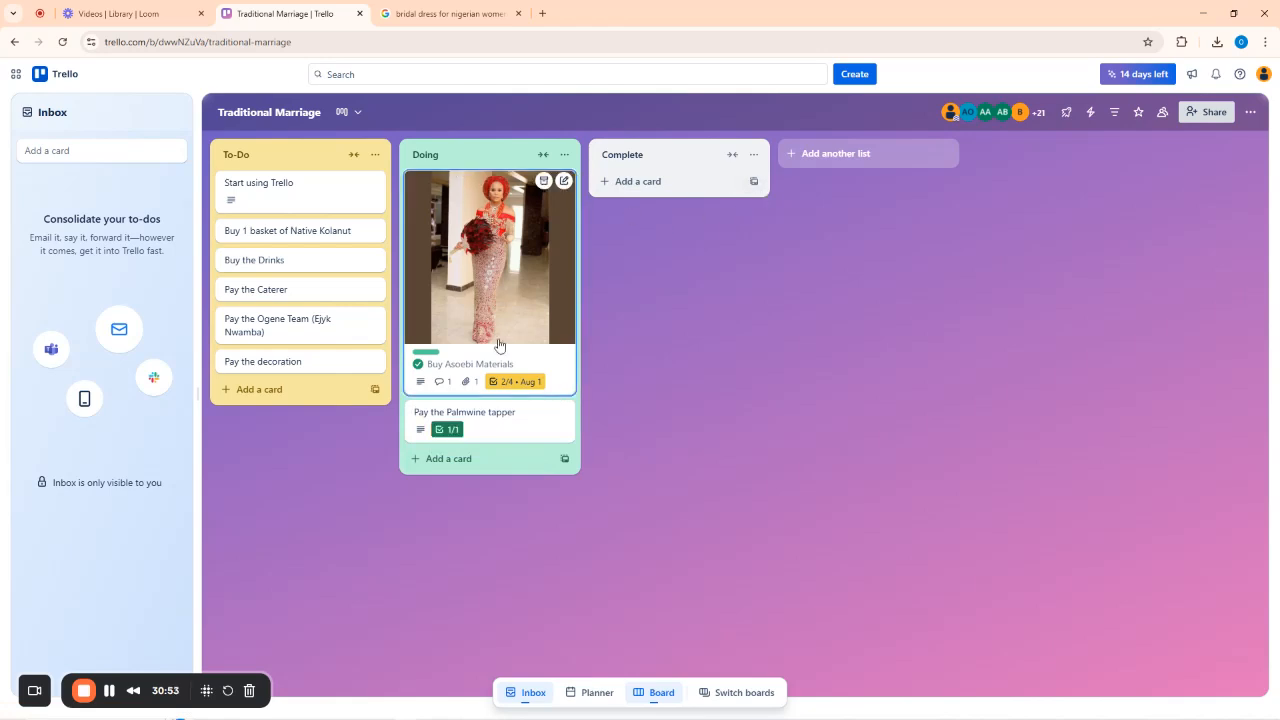
pyautogui.moveTo(529, 366); pyautogui.dragTo(662, 325)
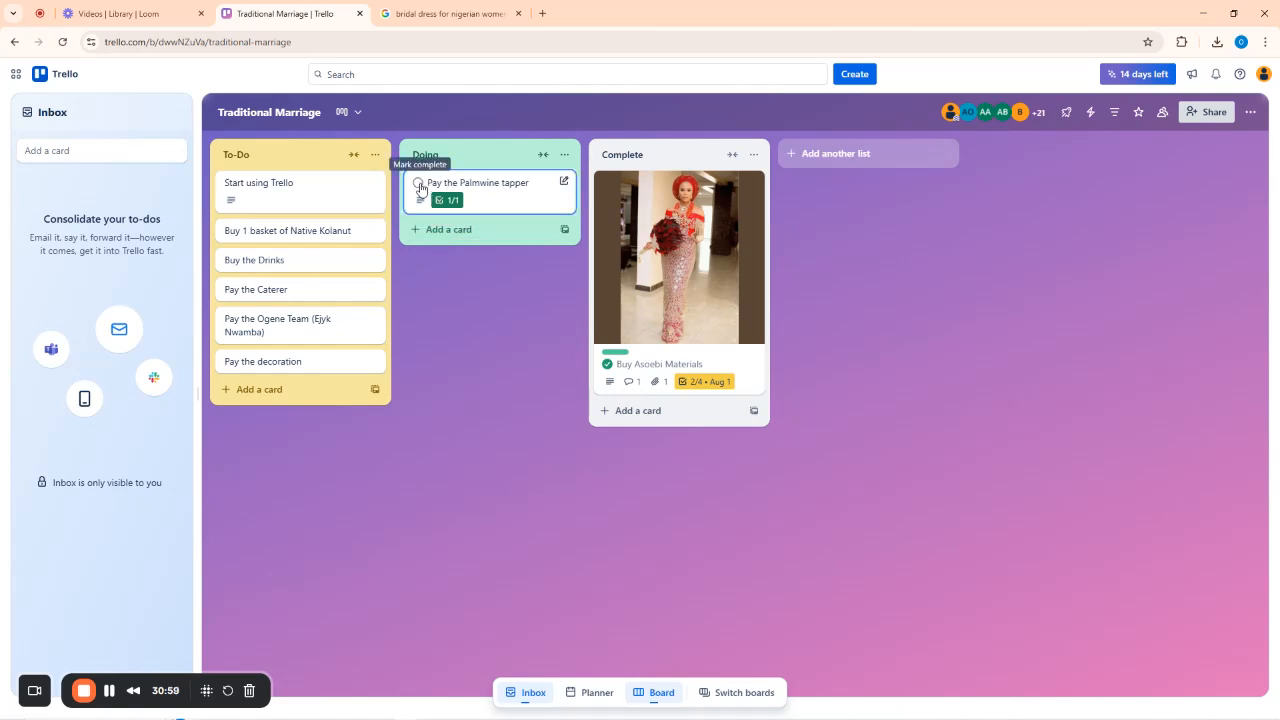
pyautogui.click(417, 187)
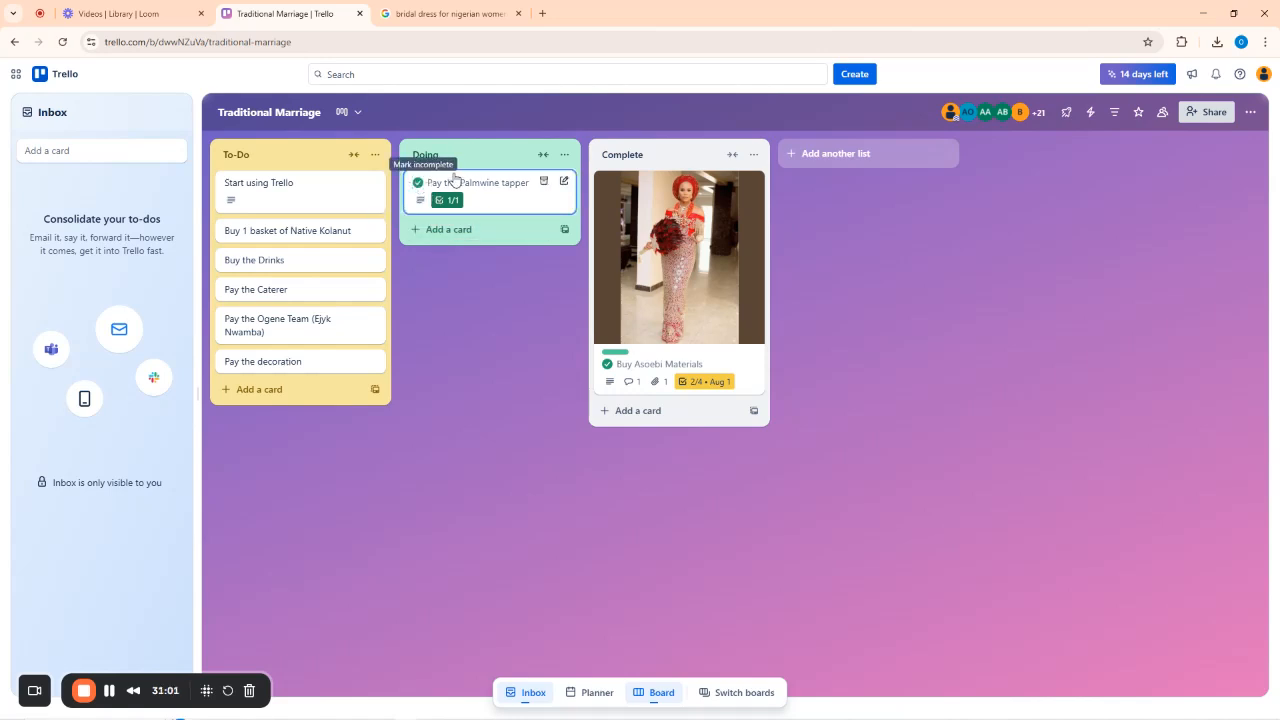
pyautogui.moveTo(460, 182); pyautogui.dragTo(649, 403)
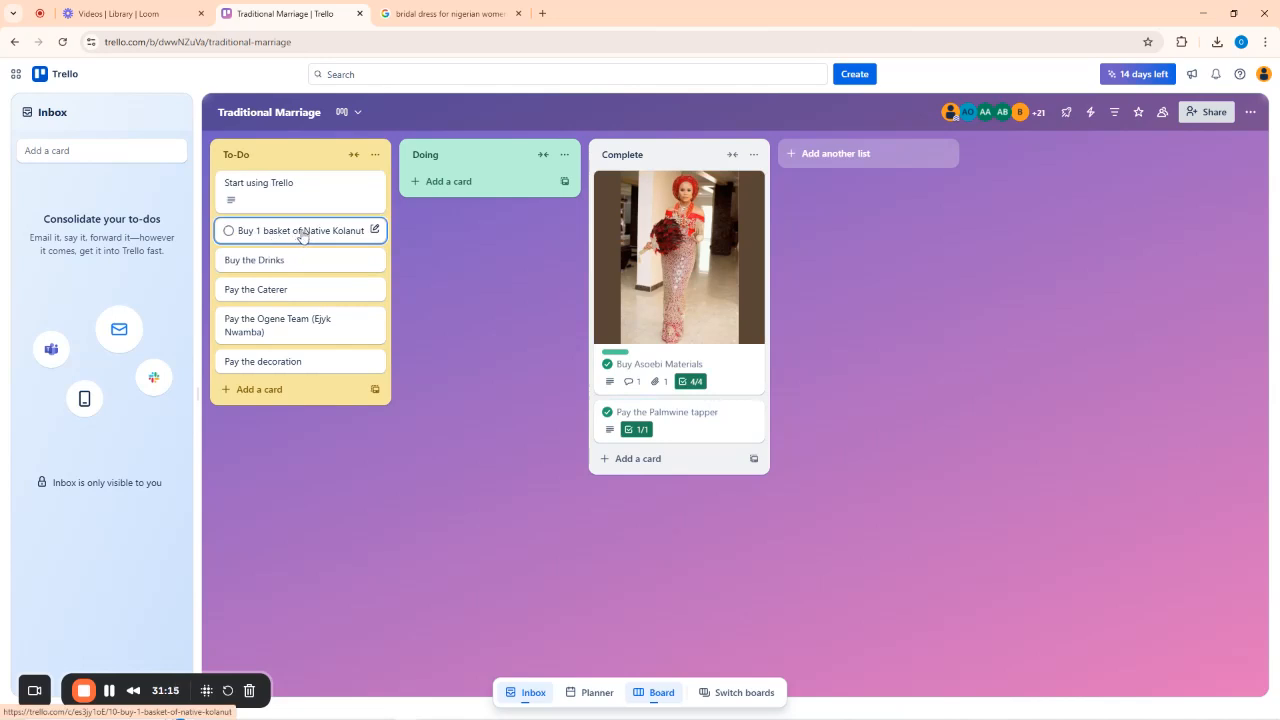
# Move the Buy 1 basket of Native Kolanut card into Doing and open it.
pyautogui.click(306, 232)
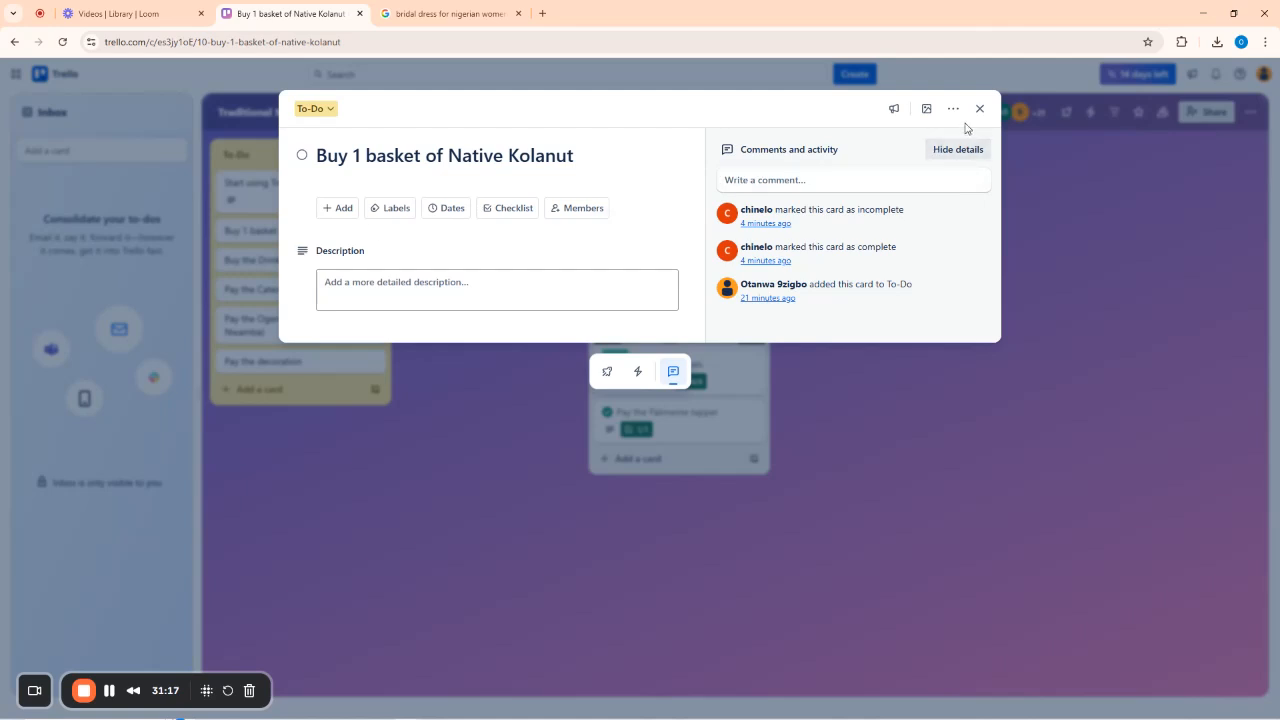
pyautogui.click(979, 112)
pyautogui.moveTo(280, 231); pyautogui.dragTo(461, 190)
pyautogui.click(491, 186)
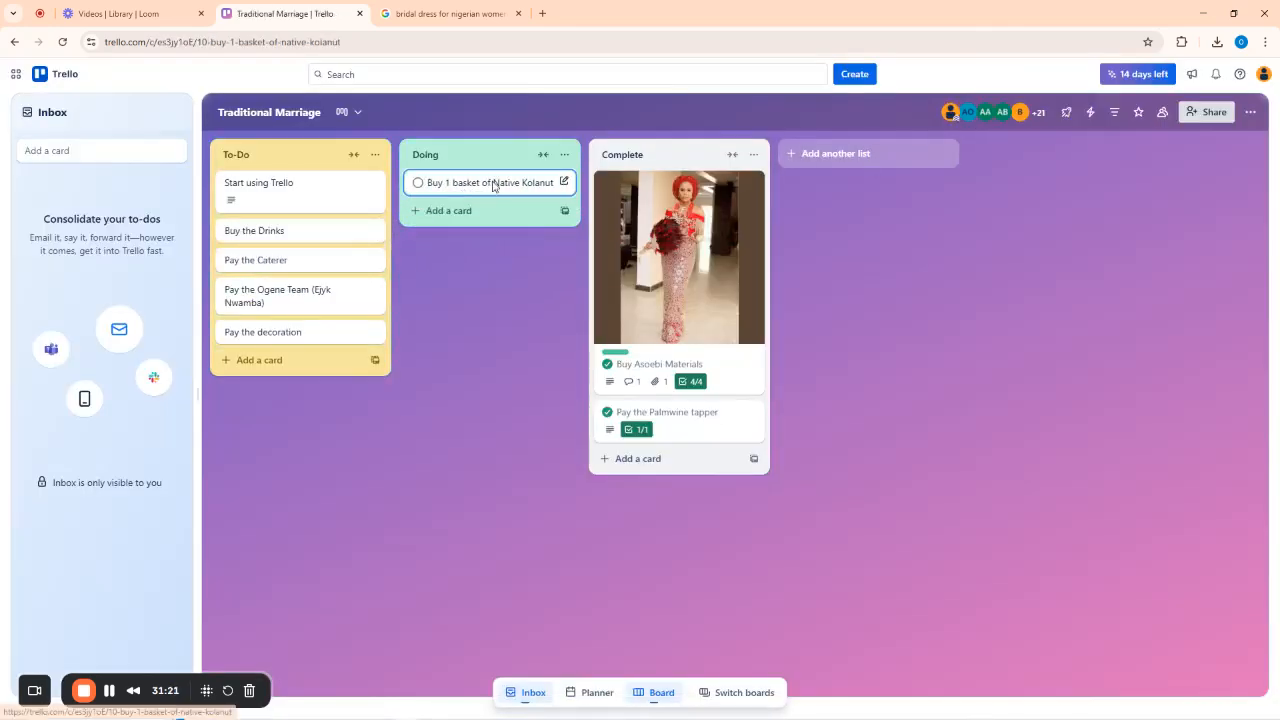
# Save a description: buy kolanuts according to the list, sizable ones, no rotten kolanuts.
pyautogui.click(386, 294)
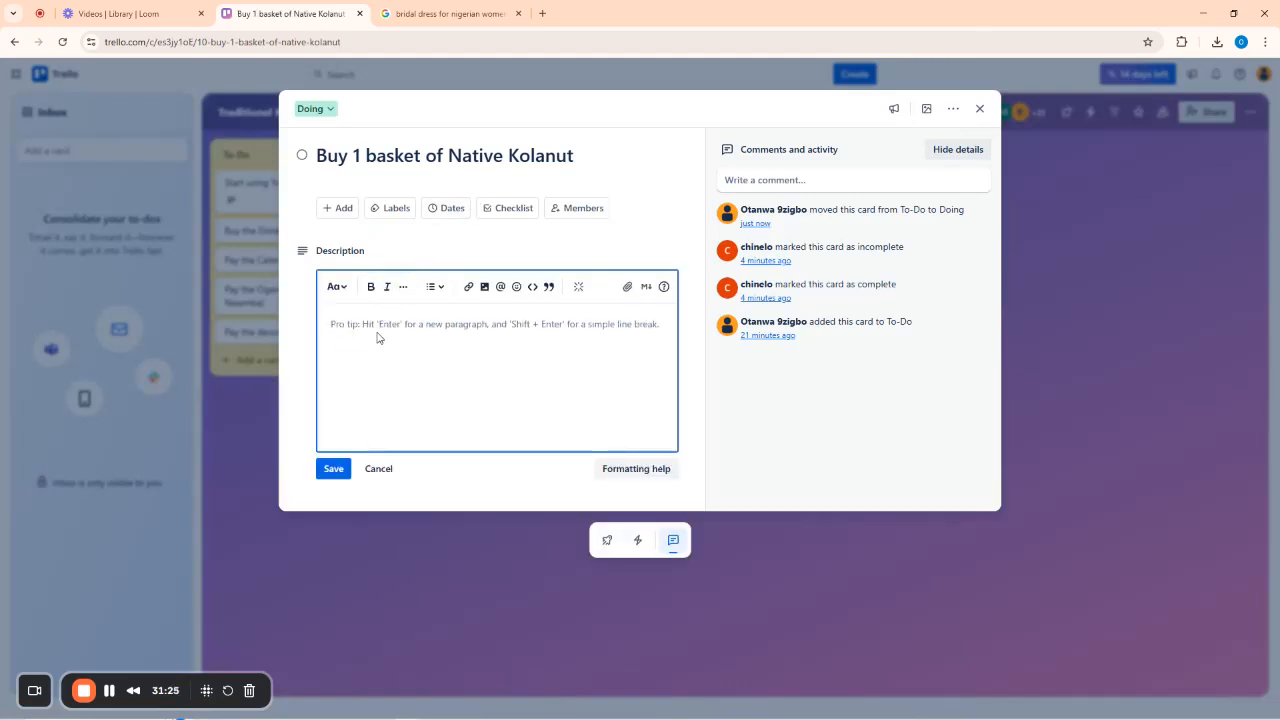
pyautogui.write('Please')
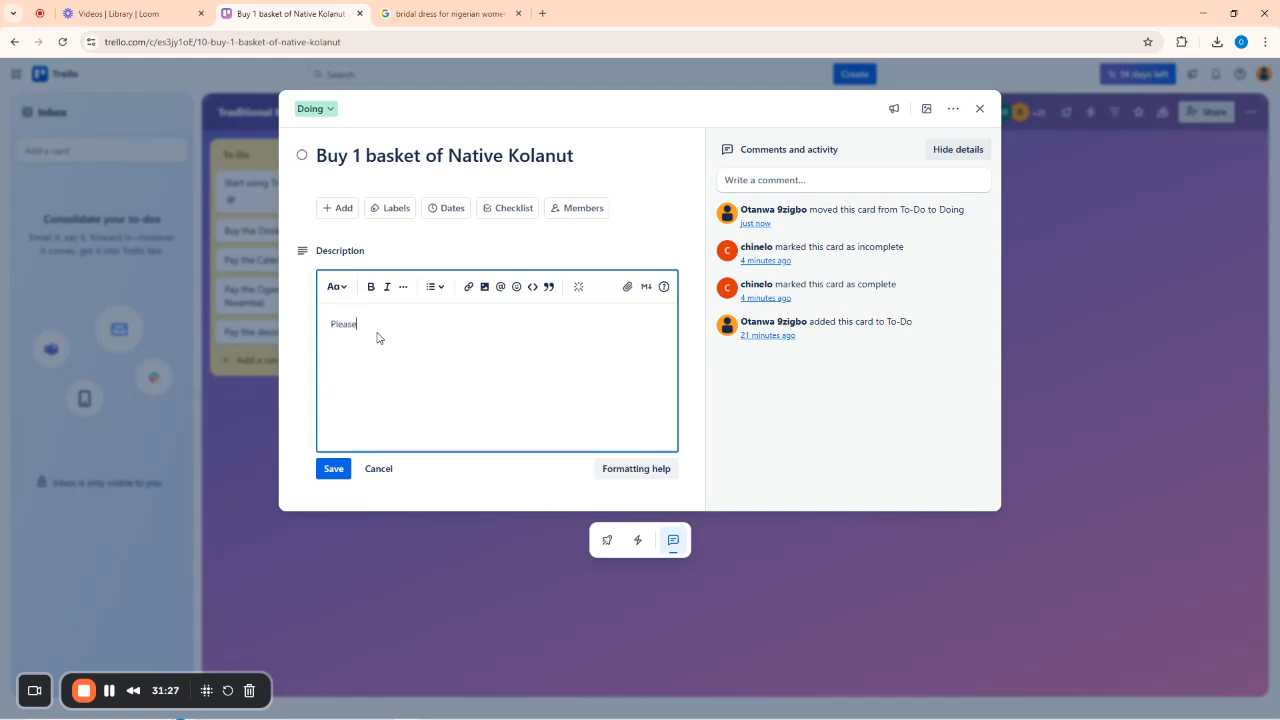
pyautogui.write(' buy the kolanut')
pyautogui.write('s according the')
pyautogui.write(' list')
pyautogui.write('-')
pyautogui.write(' the colan')
pyautogui.write('ut ')
pyautogui.write('is sizable a')
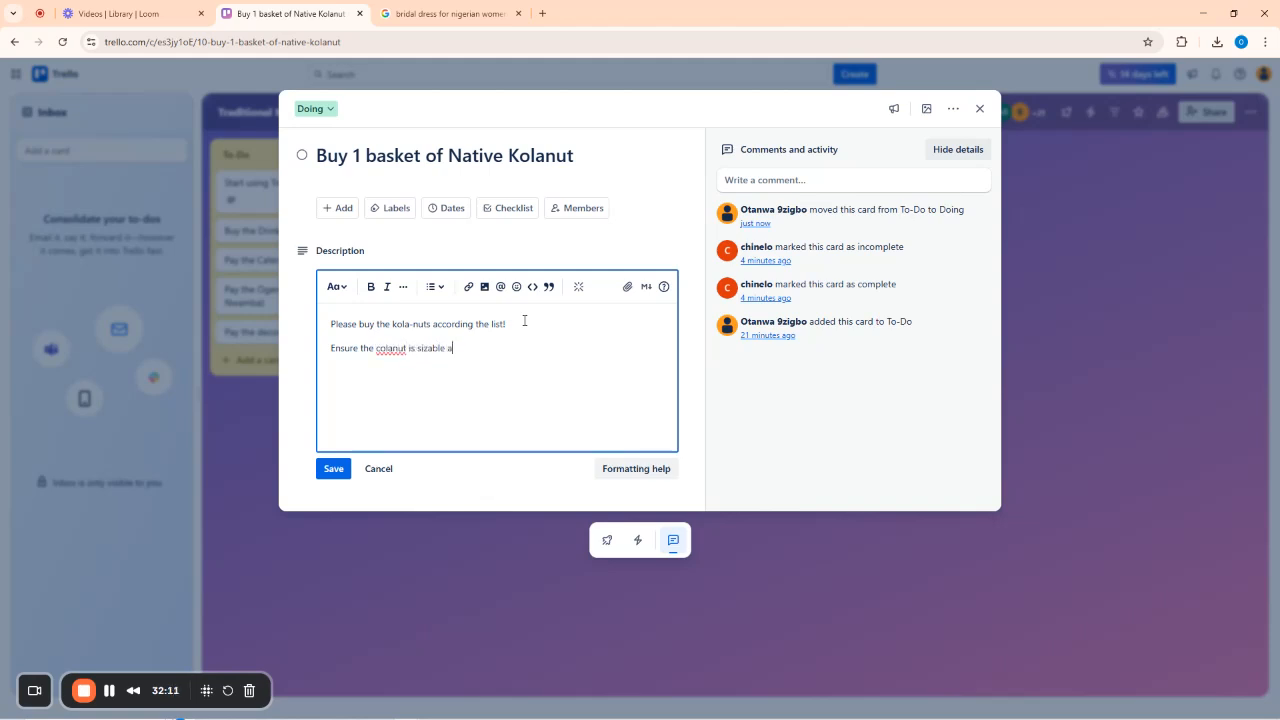
pyautogui.write('nd fresh')
pyautogui.press('Return')
pyautogui.write('Do not buy rotten kolanuts')
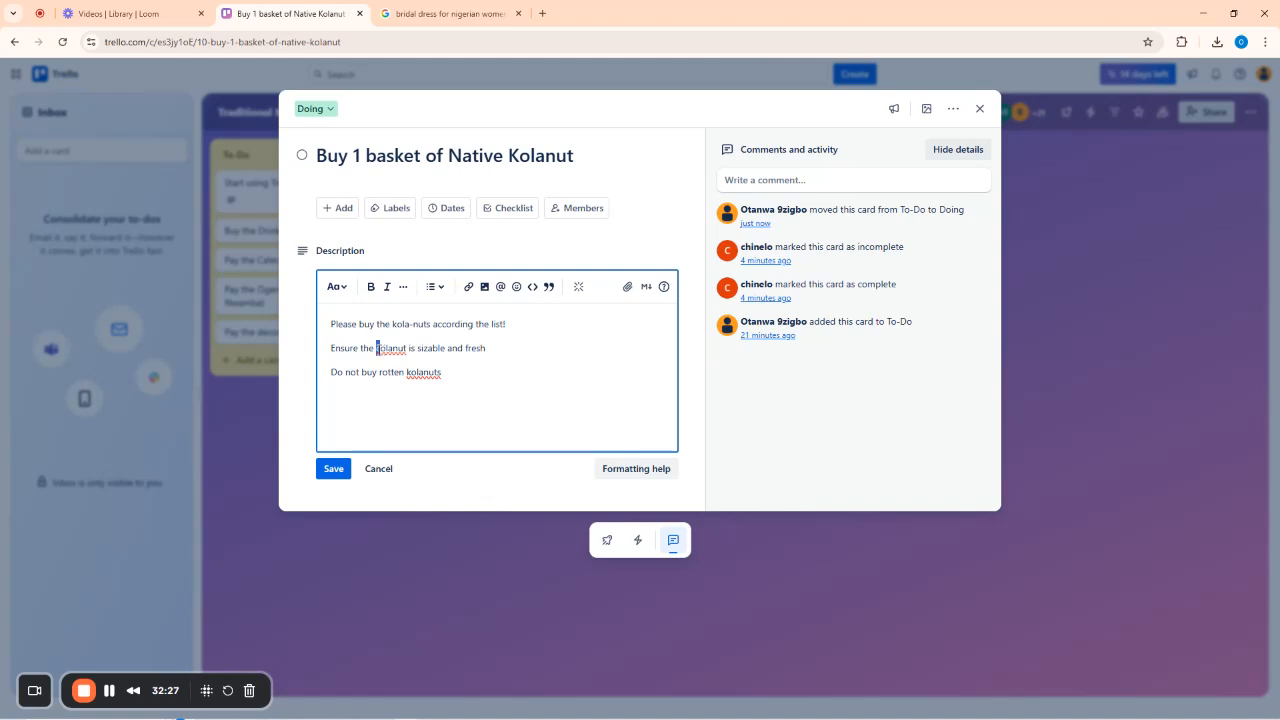
pyautogui.write('k')
pyautogui.click(338, 469)
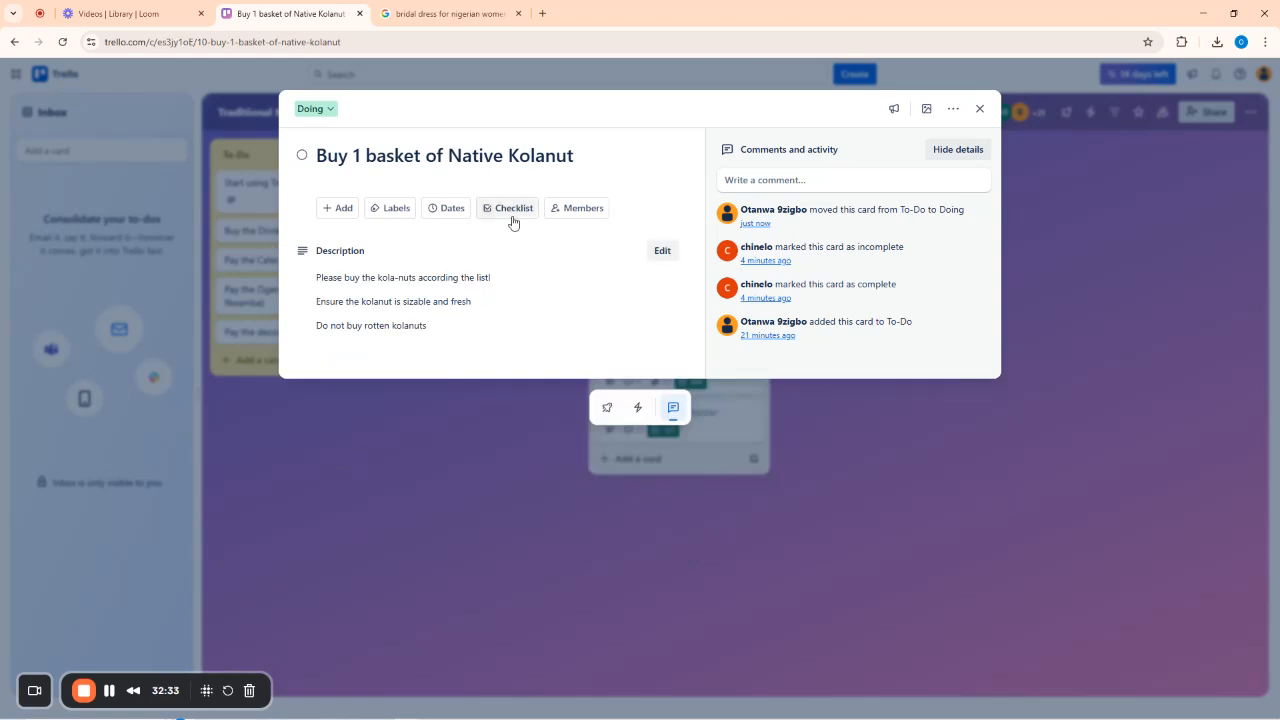
# Add a 'Things to Buy' checklist with items 24 Native Kola, 15 White Kola and 30 Bitterkola.
pyautogui.click(512, 216)
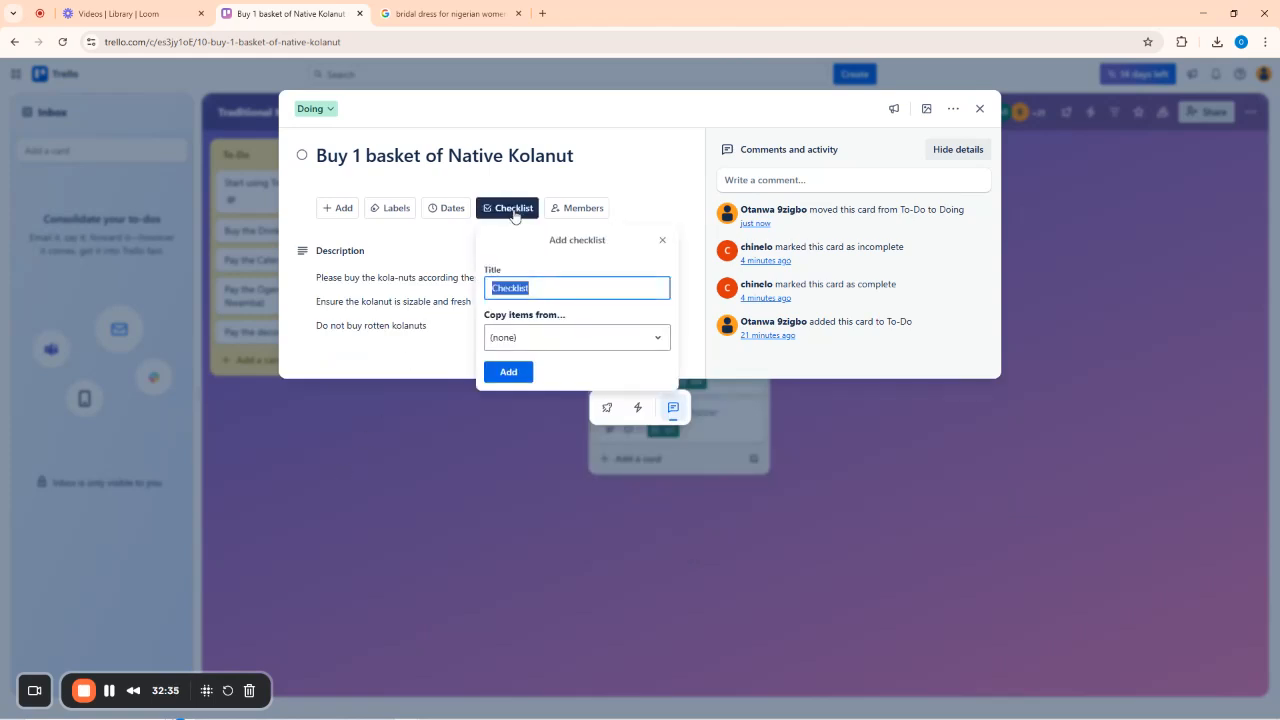
pyautogui.write('Th')
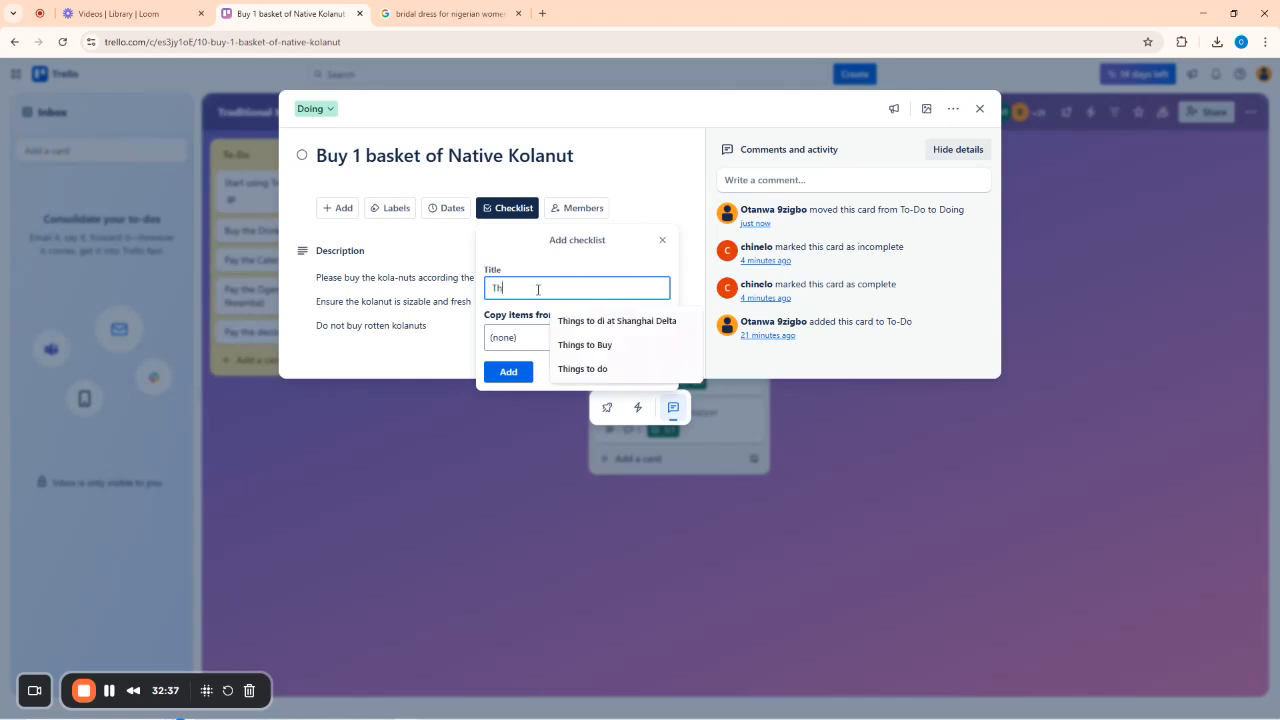
pyautogui.write('ings to Buy')
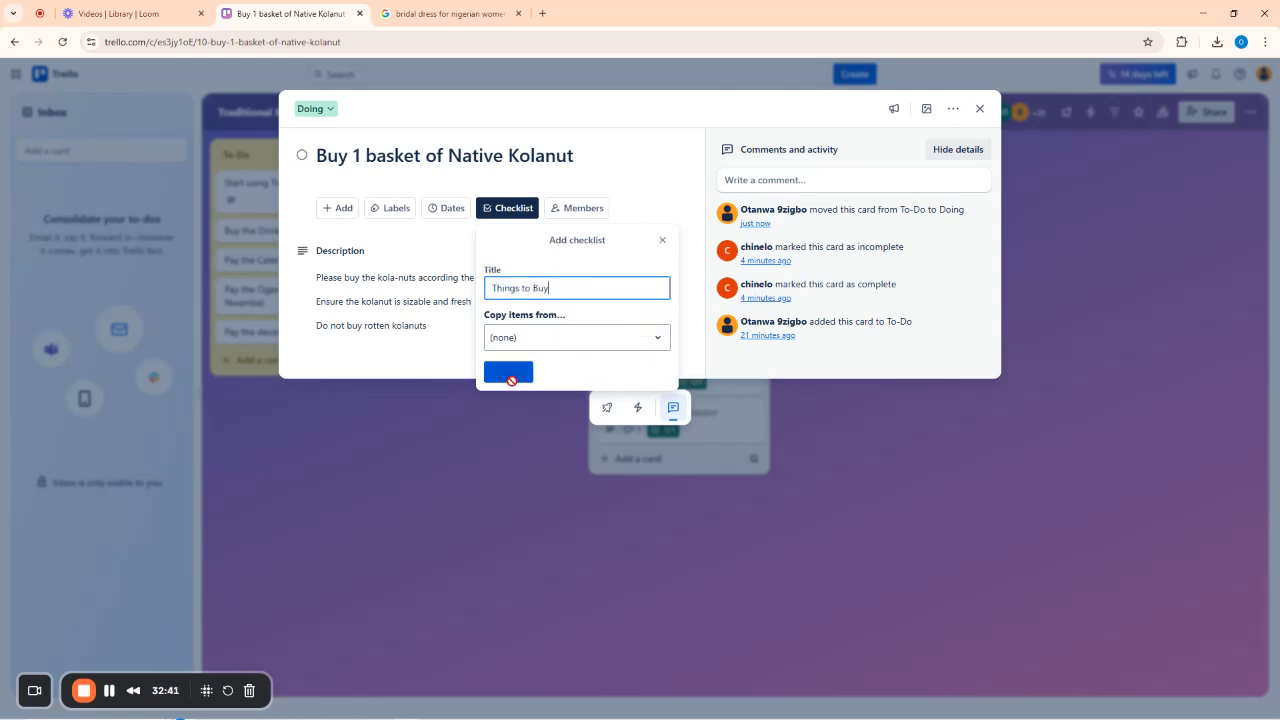
pyautogui.click(512, 374)
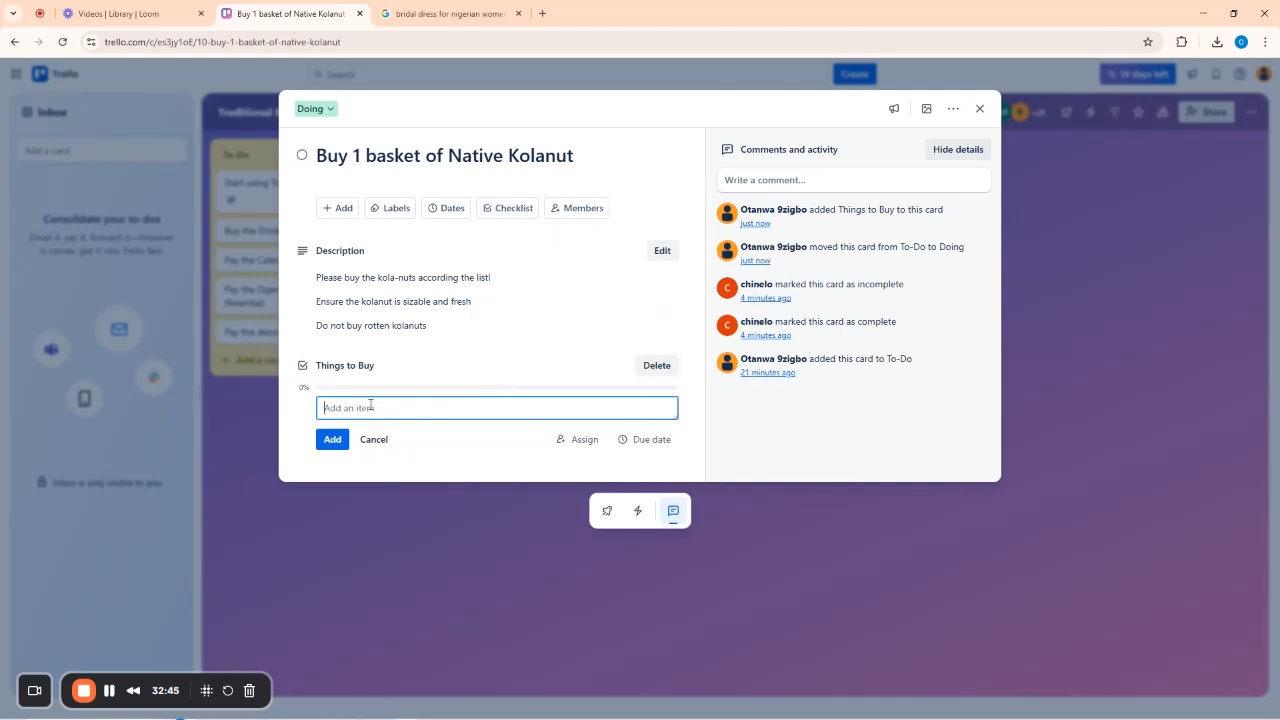
pyautogui.write('24 Native Kolanut')
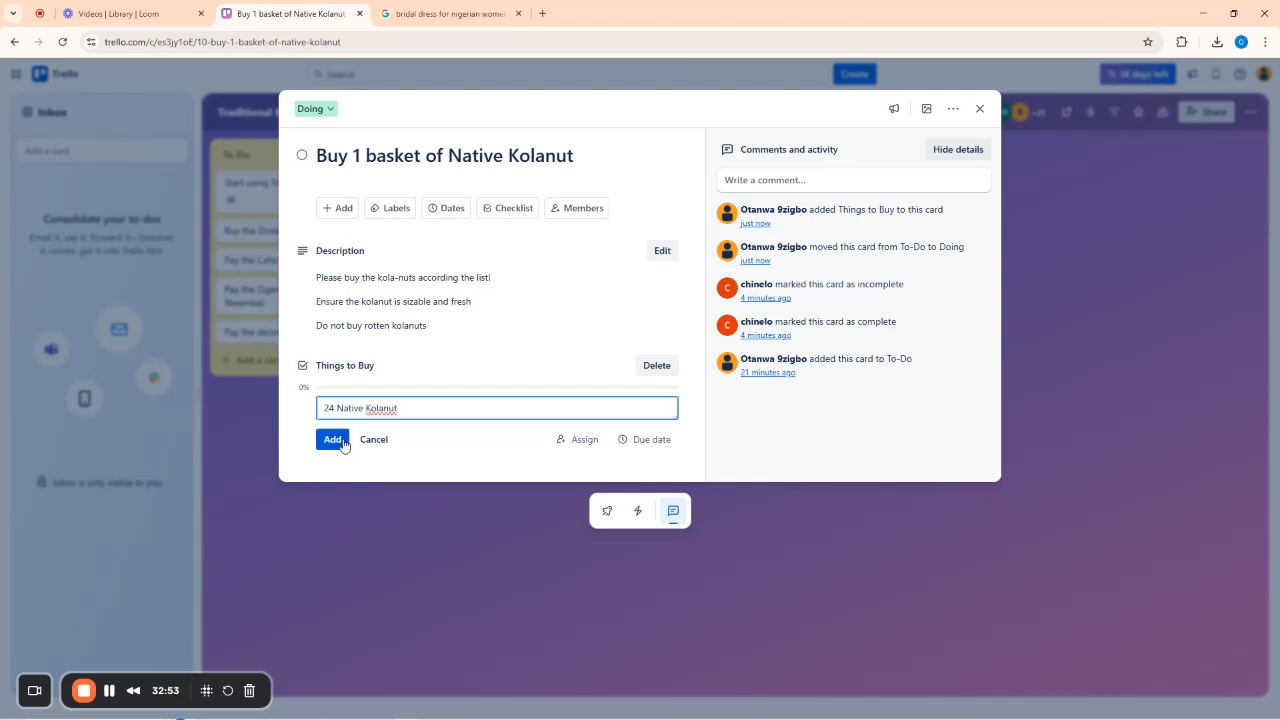
pyautogui.click(343, 440)
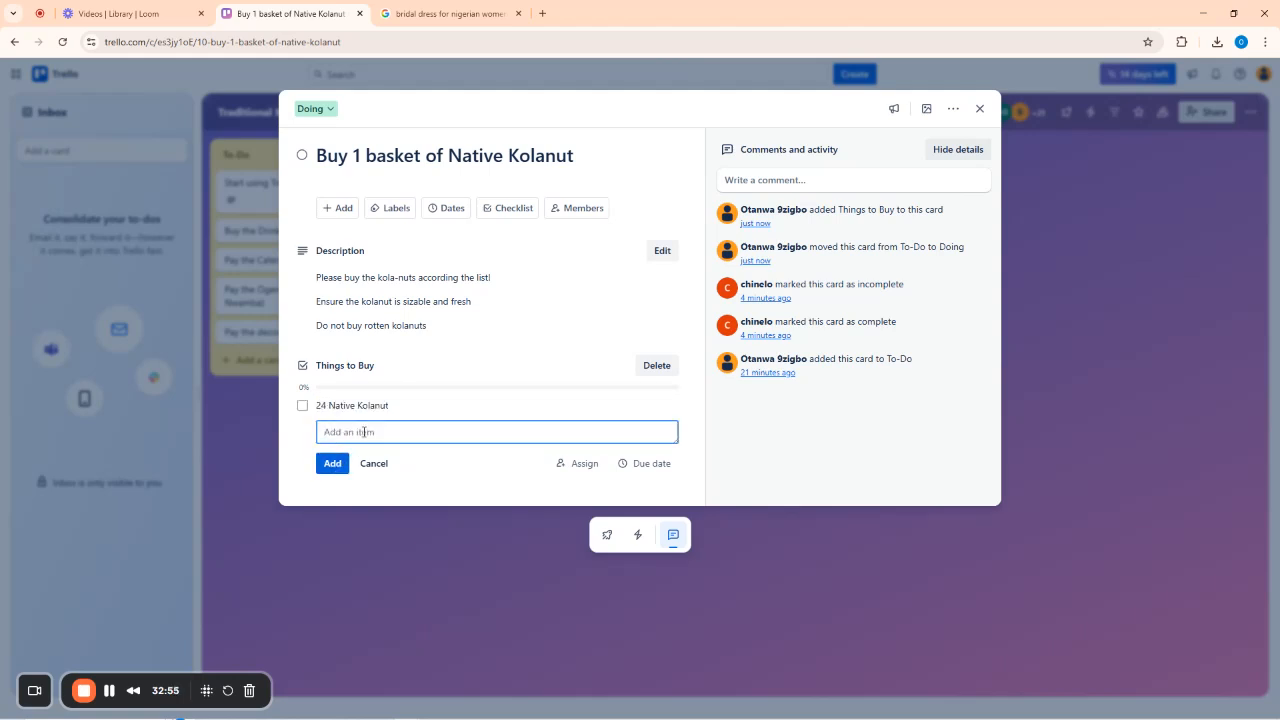
pyautogui.write('15 White Kola')
pyautogui.click(340, 463)
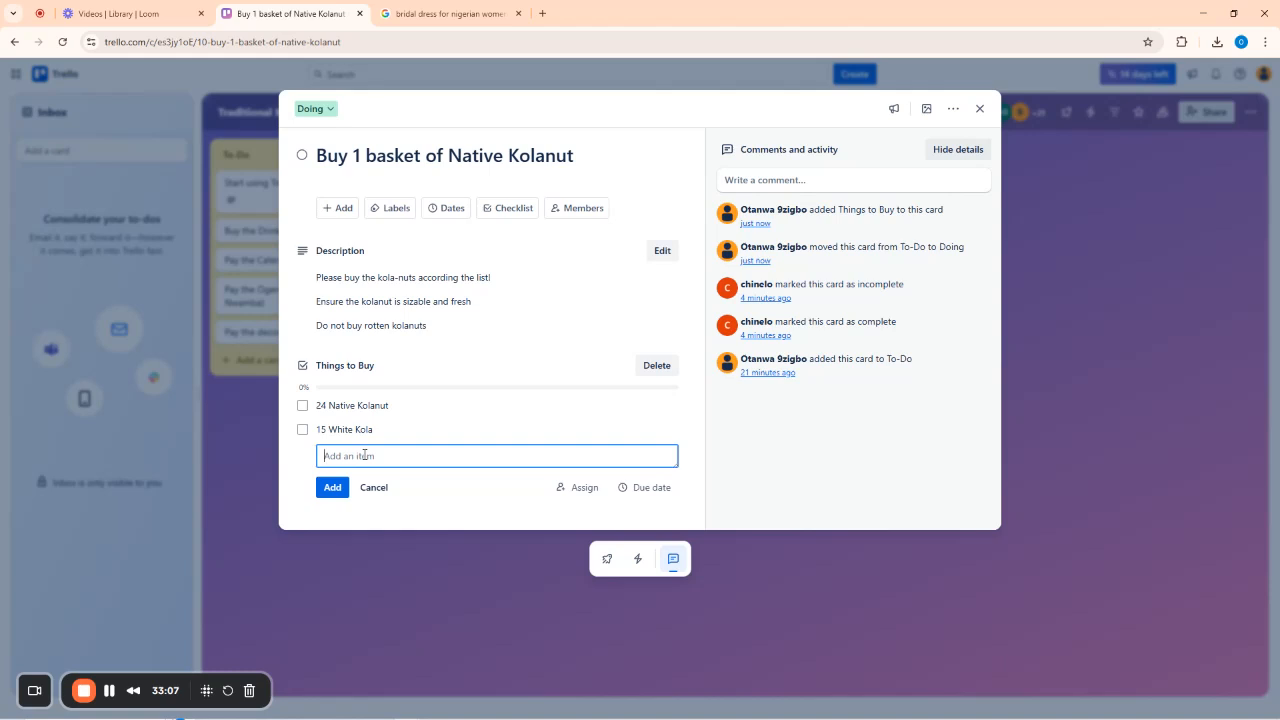
pyautogui.write('30 Bitterkola')
pyautogui.click(336, 486)
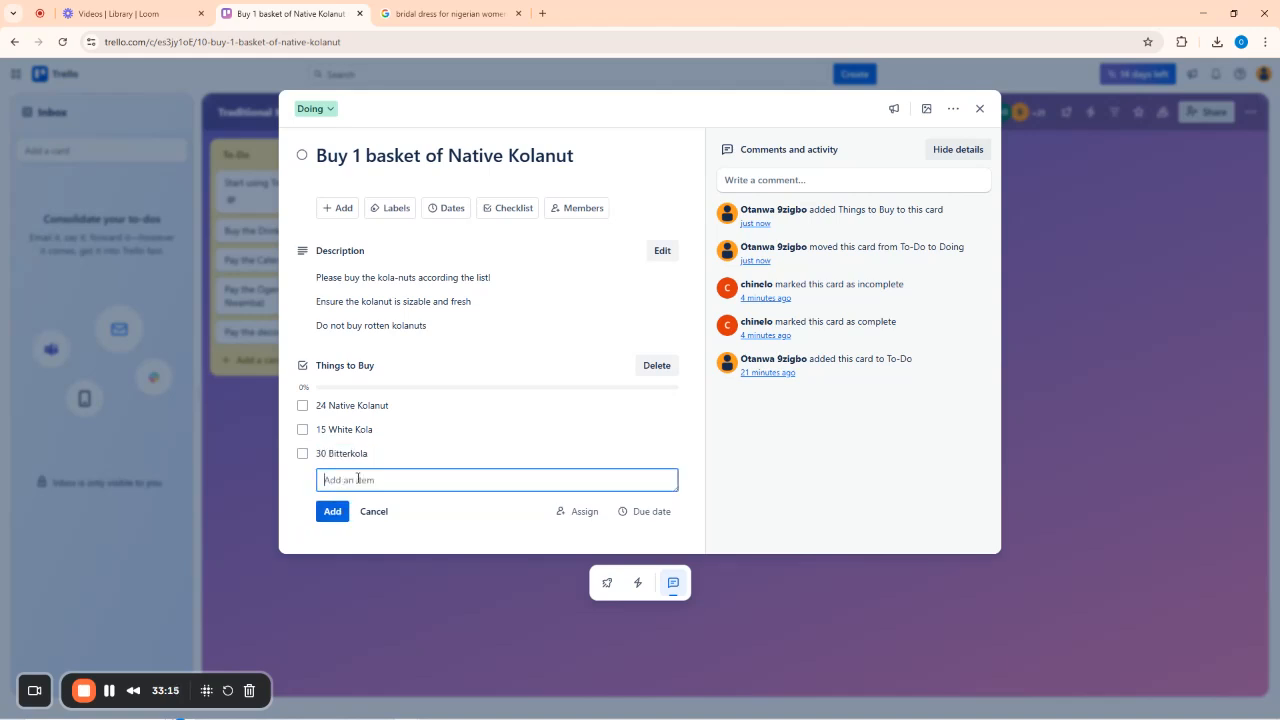
pyautogui.write('10 Gworo')
pyautogui.click(673, 142)
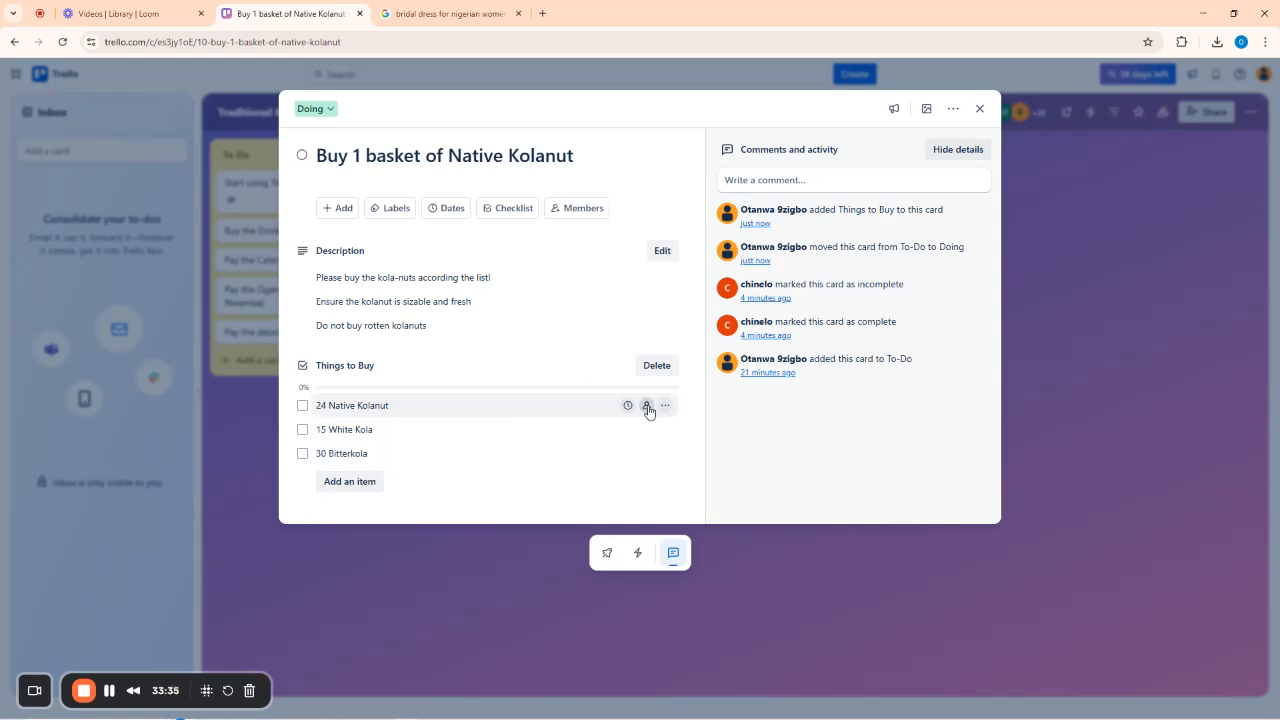
# Assign a board member to each of 24 Native Kolanut, 15 White Kola and 30 Bitterkola.
pyautogui.click(647, 406)
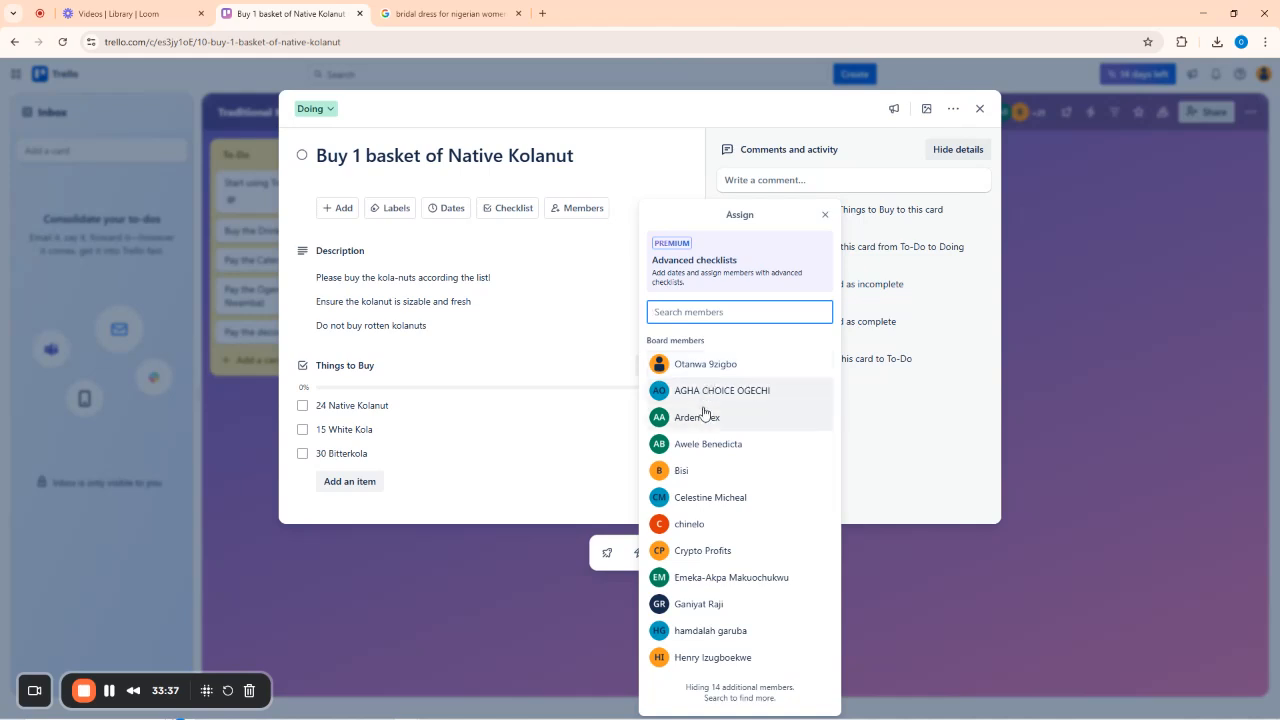
pyautogui.click(697, 418)
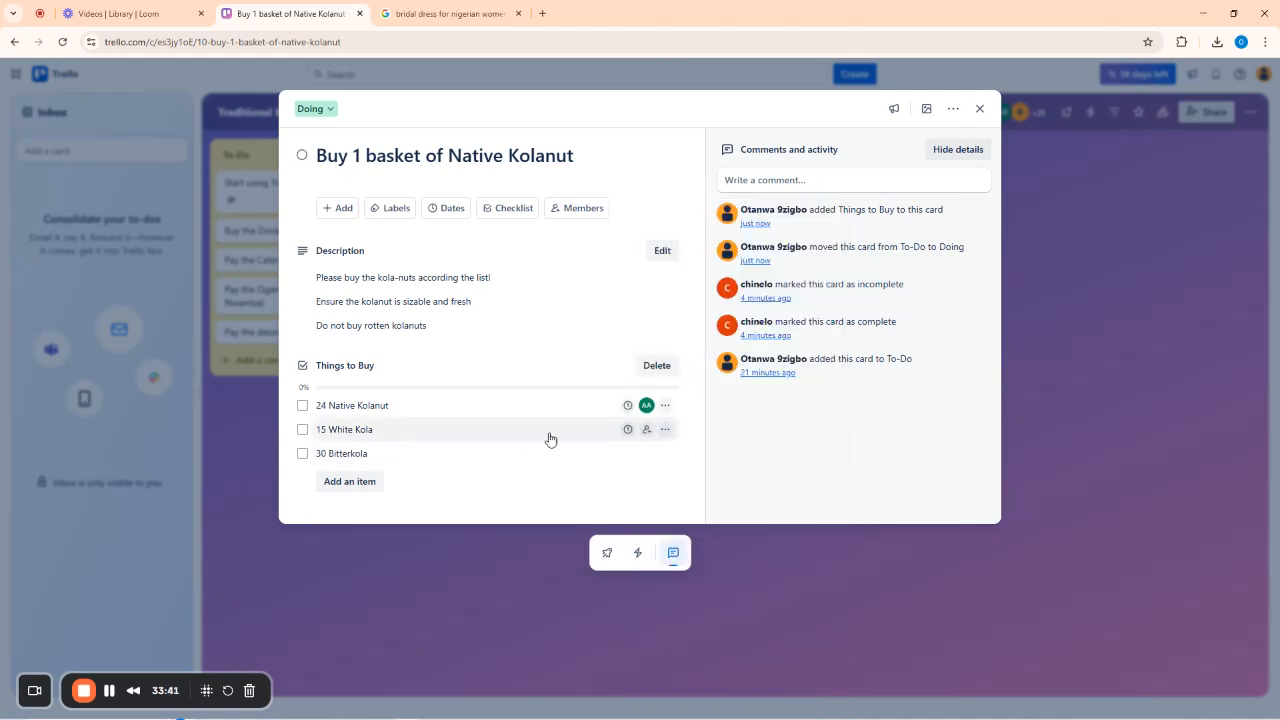
pyautogui.click(646, 429)
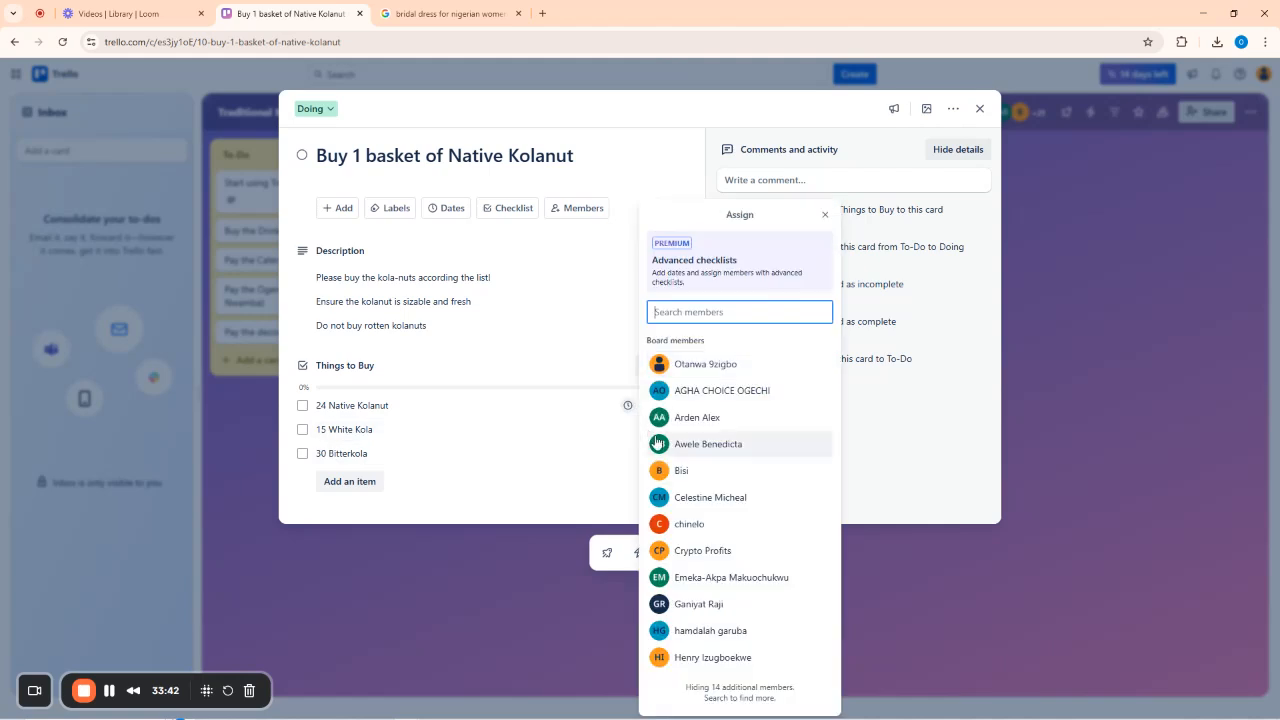
pyautogui.click(734, 578)
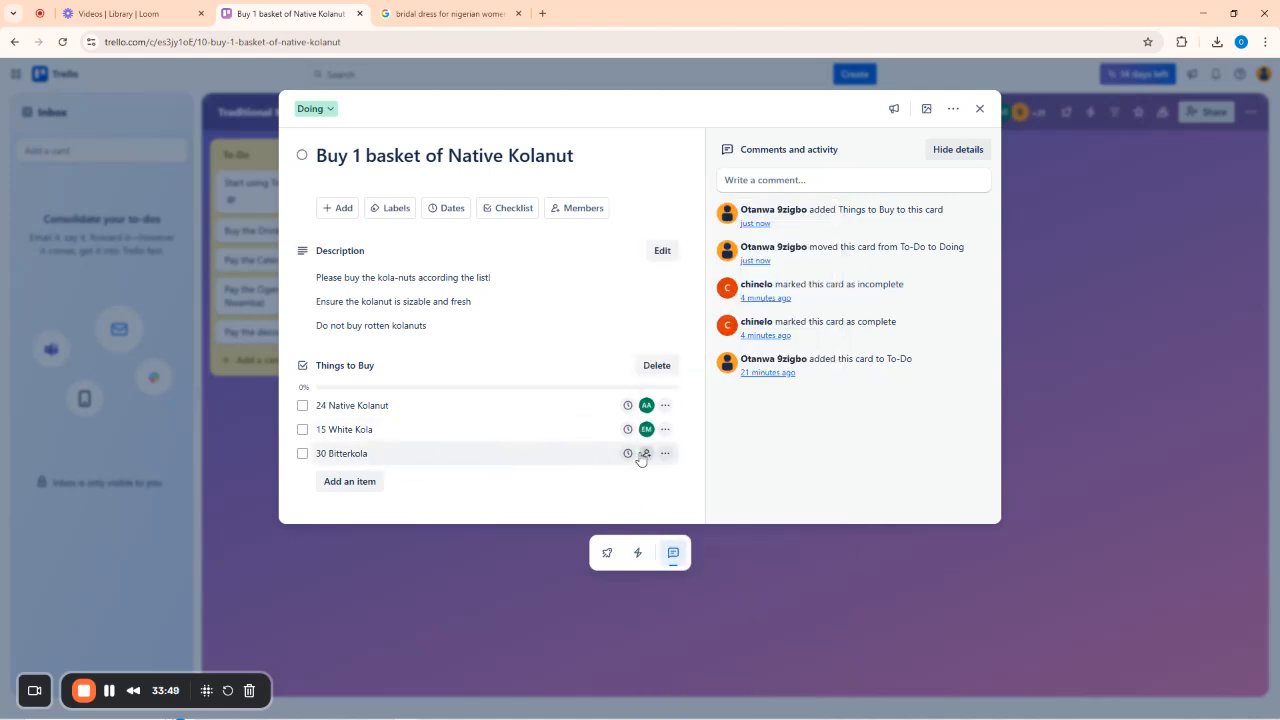
pyautogui.click(646, 453)
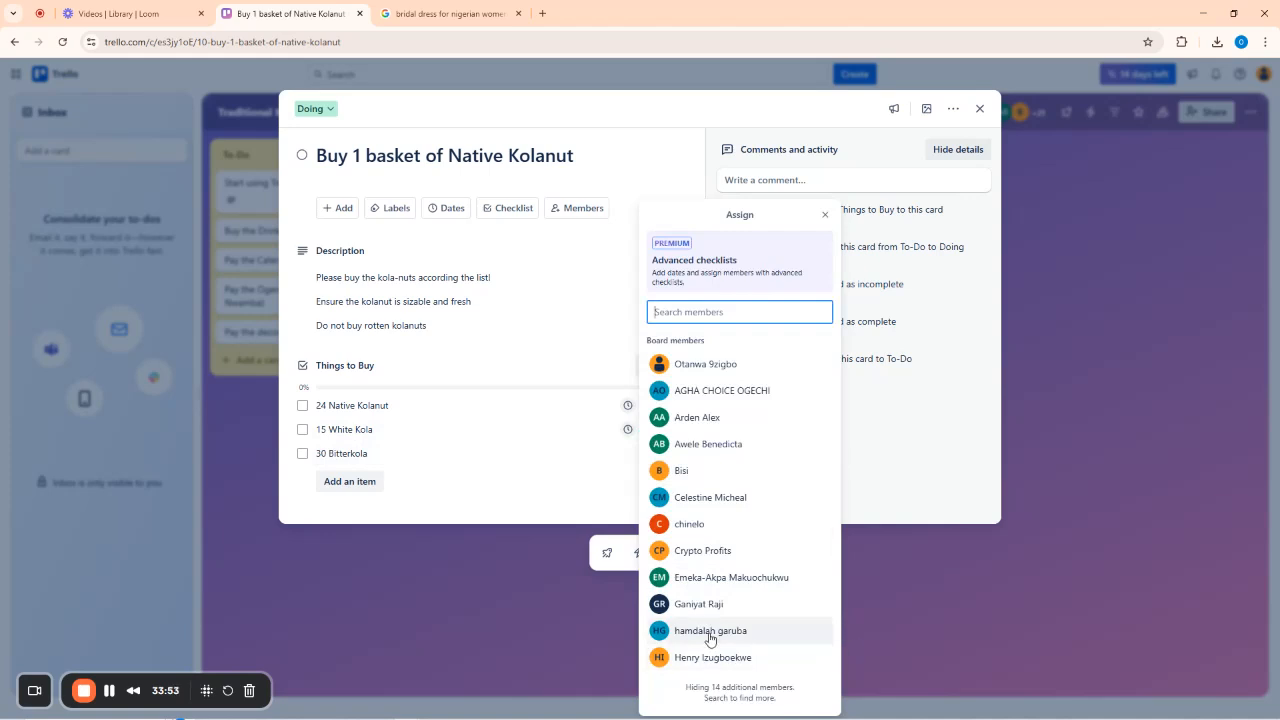
pyautogui.click(712, 632)
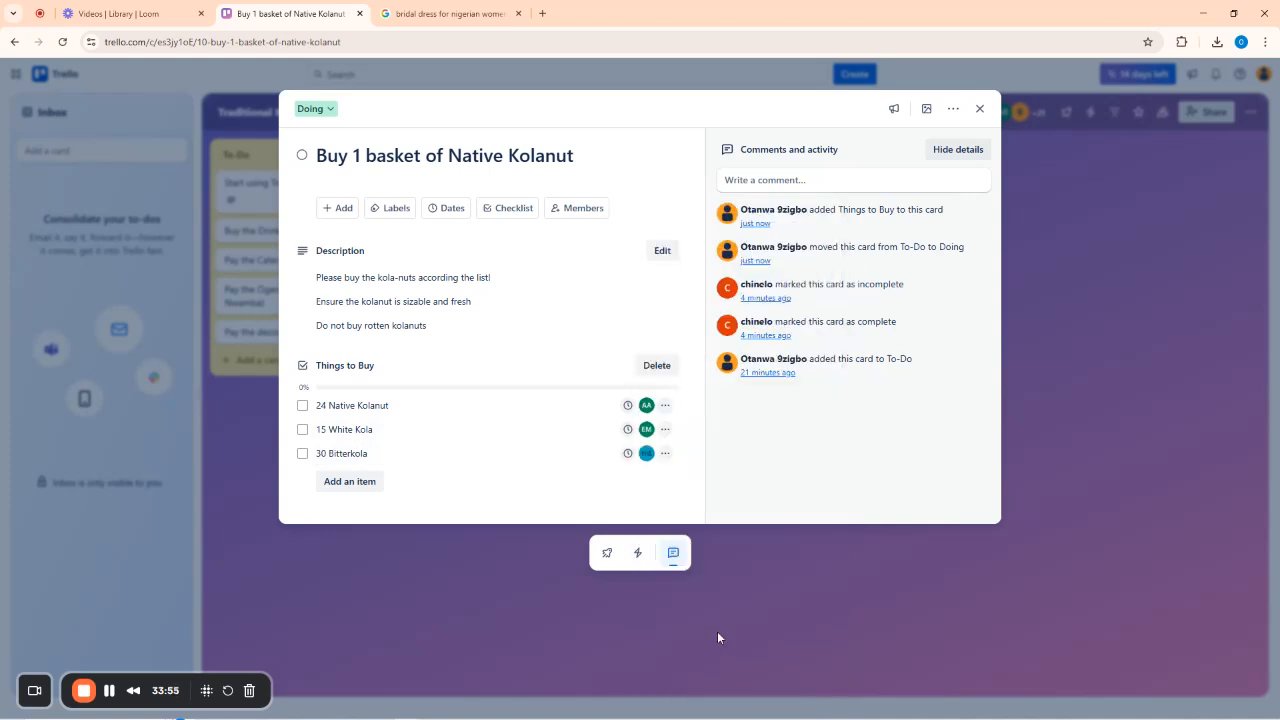
# Give all three Things to Buy items a Friday, August 1 due date.
pyautogui.click(627, 405)
pyautogui.click(775, 399)
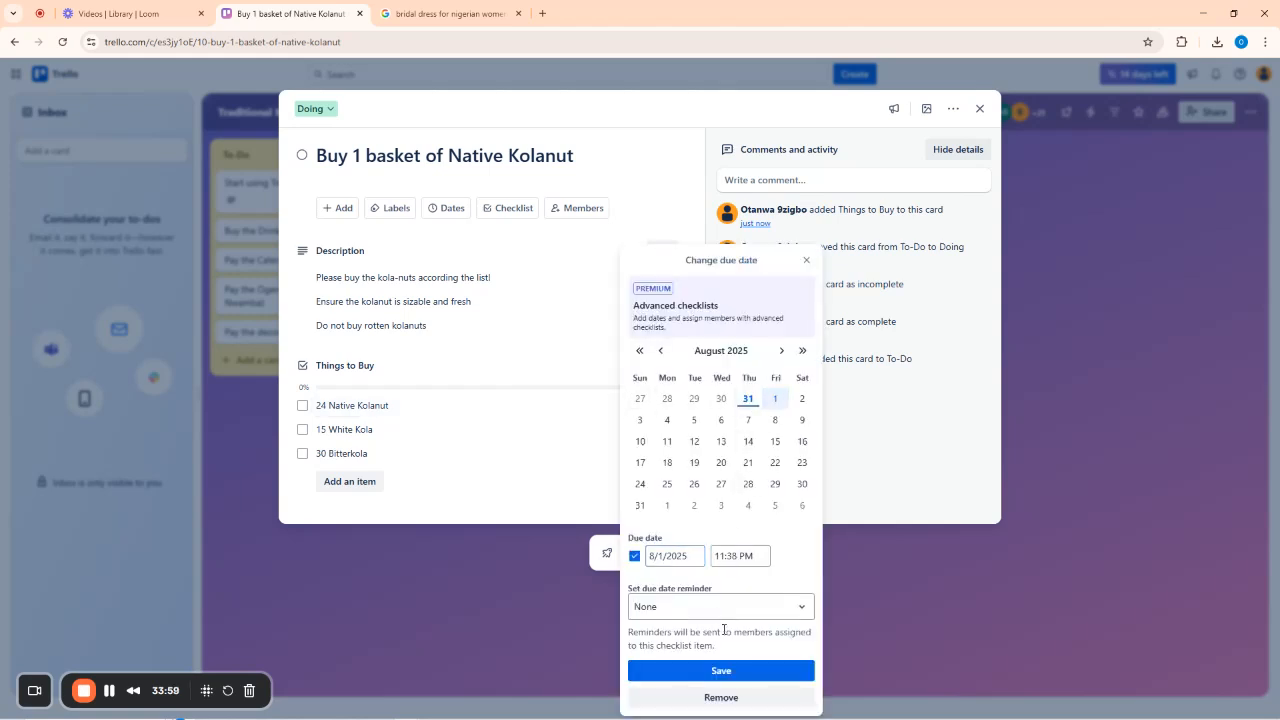
pyautogui.click(720, 671)
pyautogui.click(628, 431)
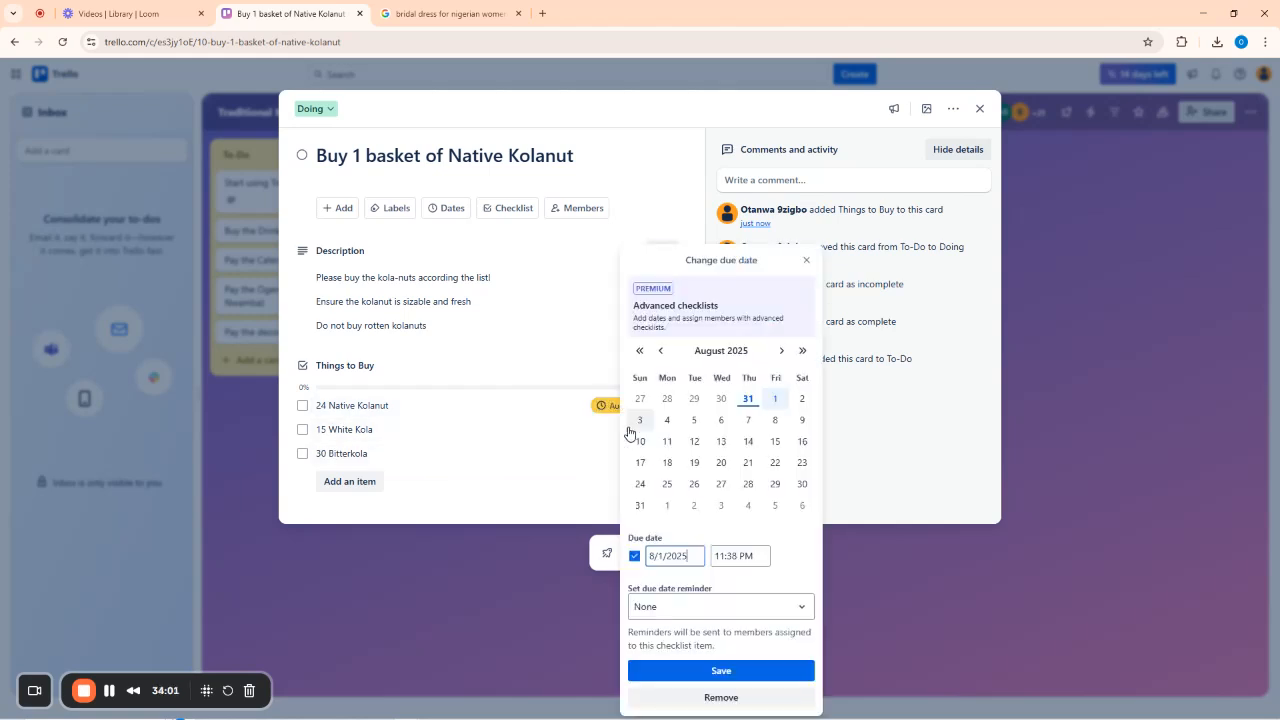
pyautogui.click(775, 399)
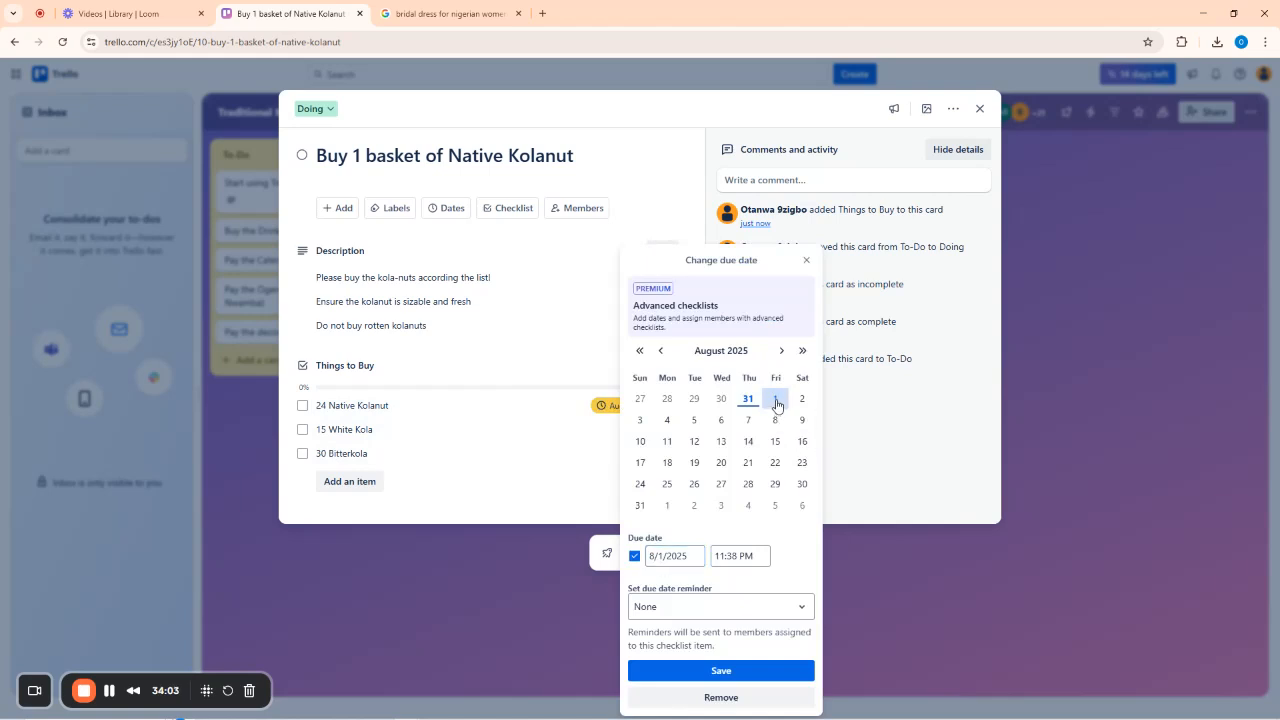
pyautogui.click(721, 671)
pyautogui.click(628, 453)
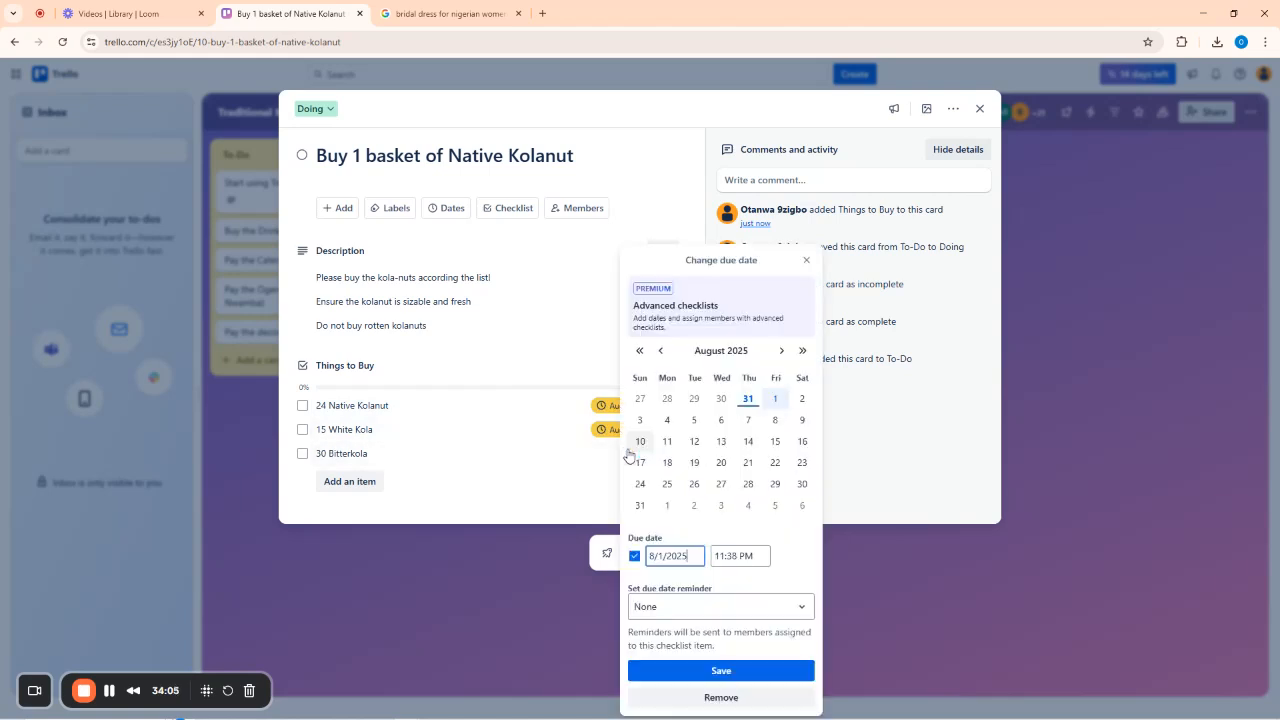
pyautogui.click(775, 399)
pyautogui.click(721, 671)
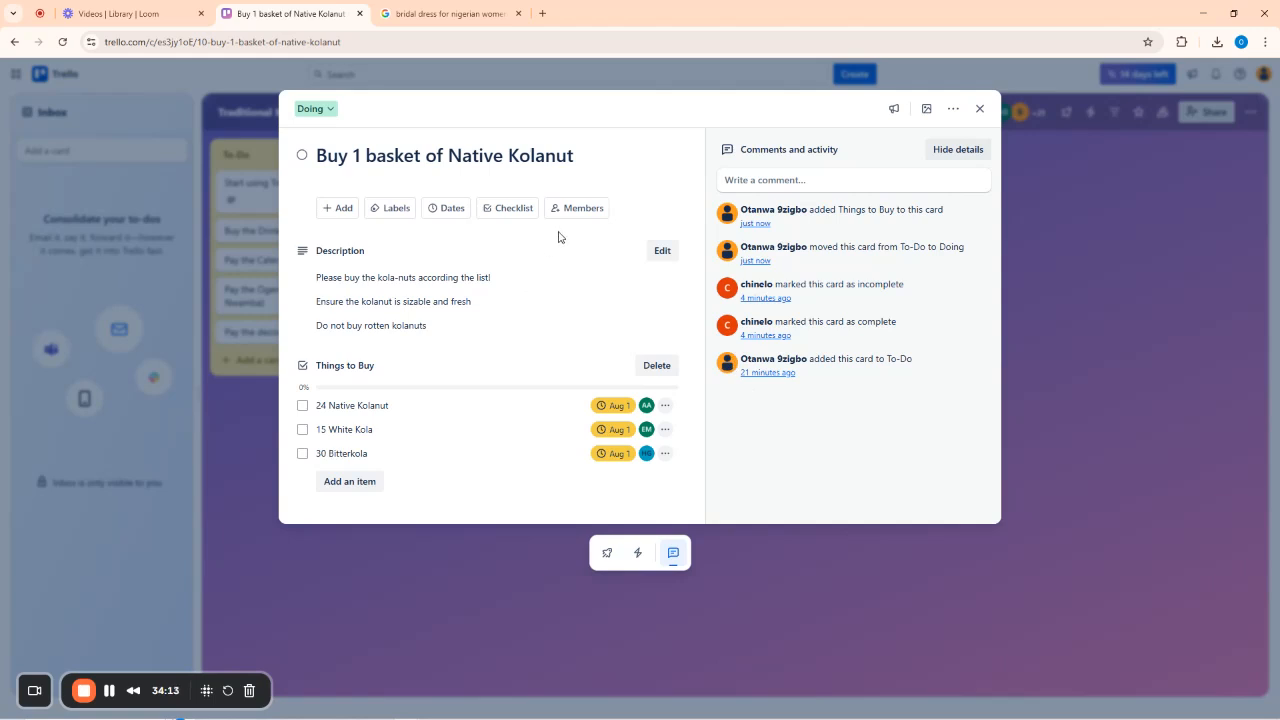
pyautogui.click(452, 13)
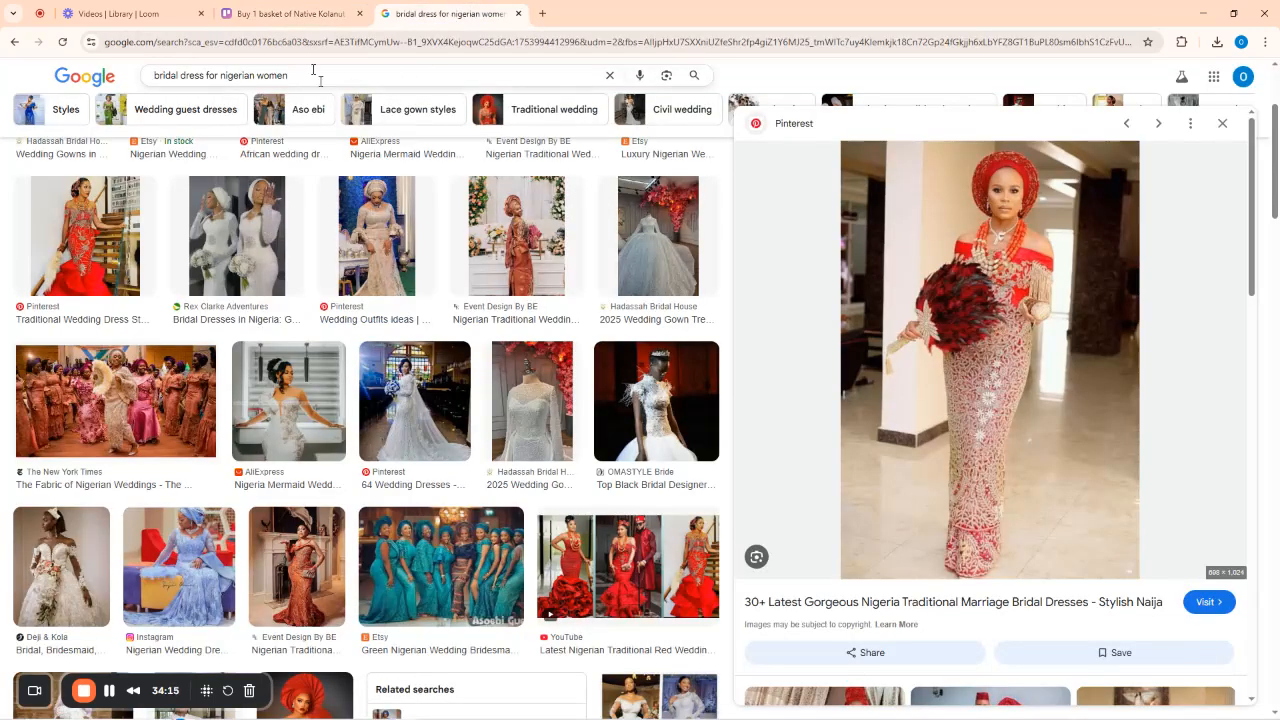
# Search Google Images for 'kolanut' and preview the Humblesage Food kolanut image.
pyautogui.click(313, 69)
pyautogui.hotkey('ctrl', 'a')
pyautogui.press('BackSpace')
pyautogui.write('kolanut')
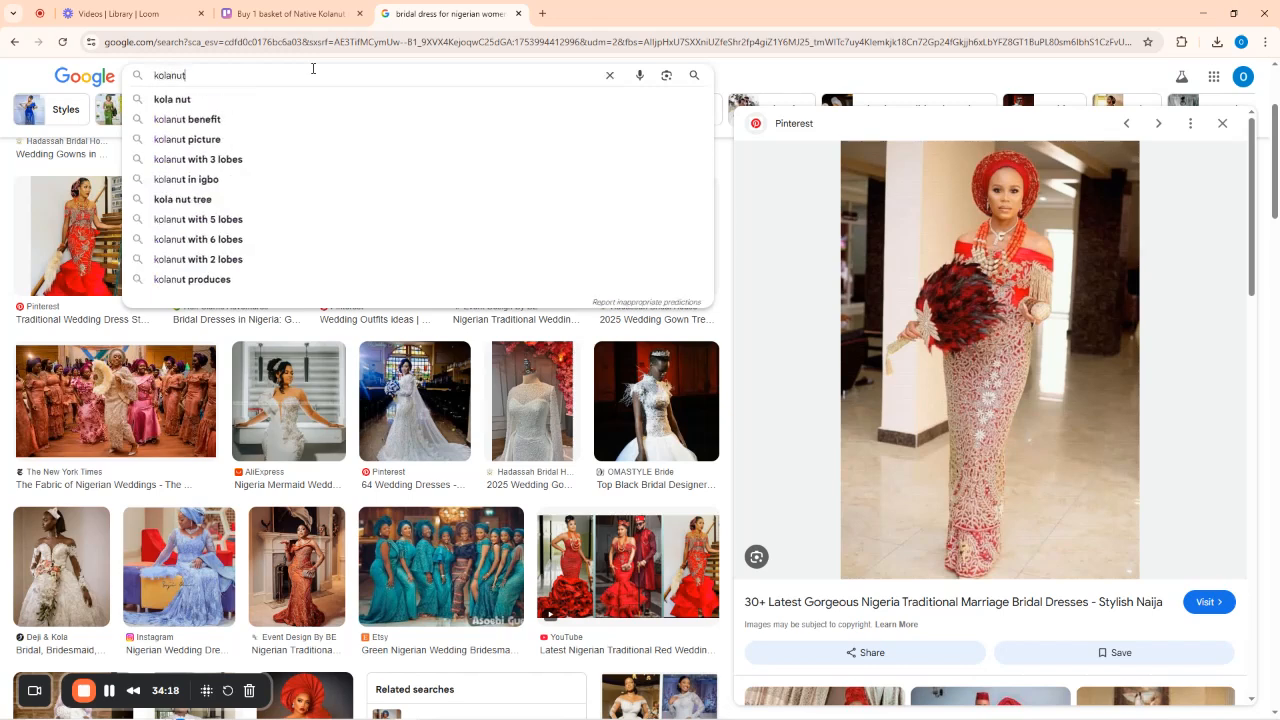
pyautogui.press('Return')
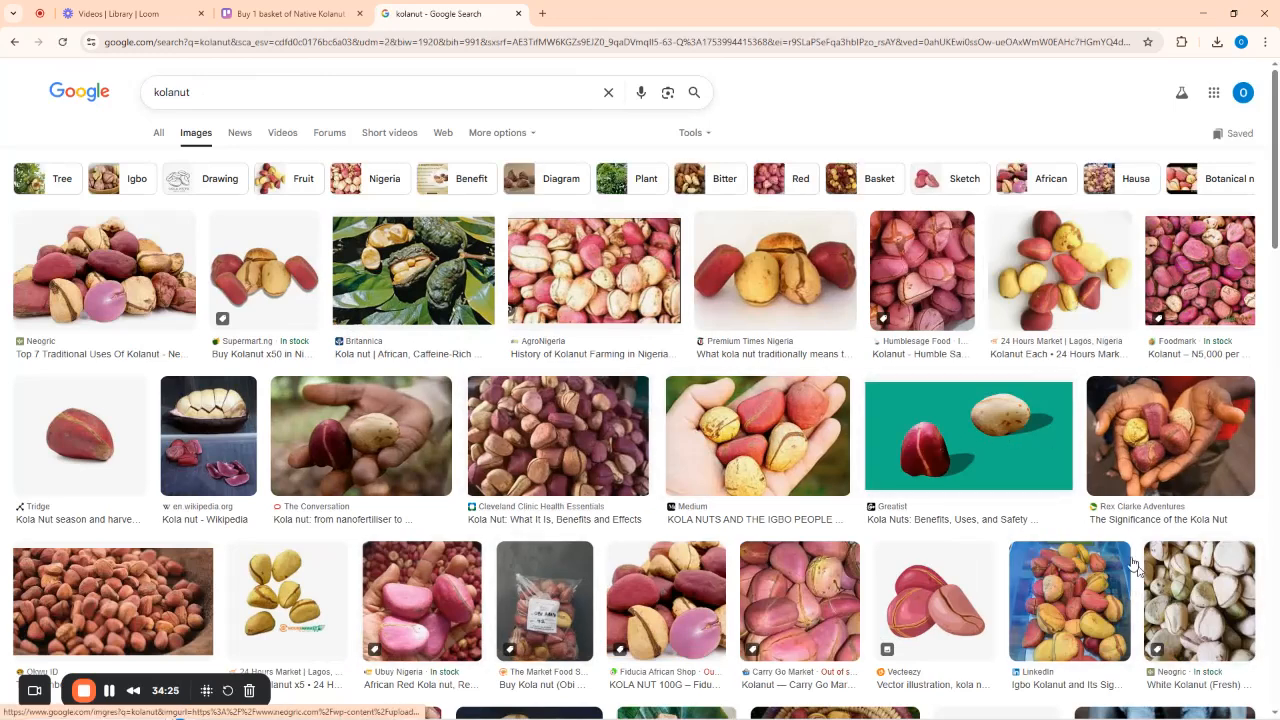
pyautogui.click(1078, 272)
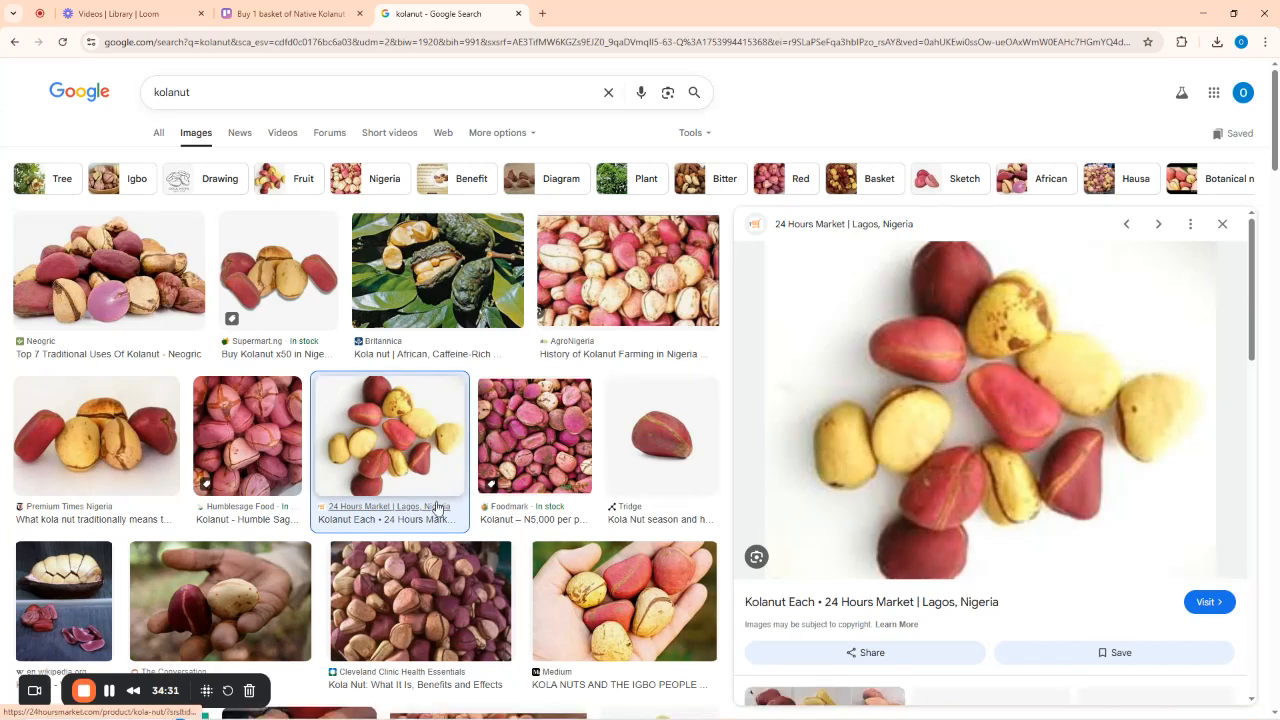
pyautogui.click(261, 433)
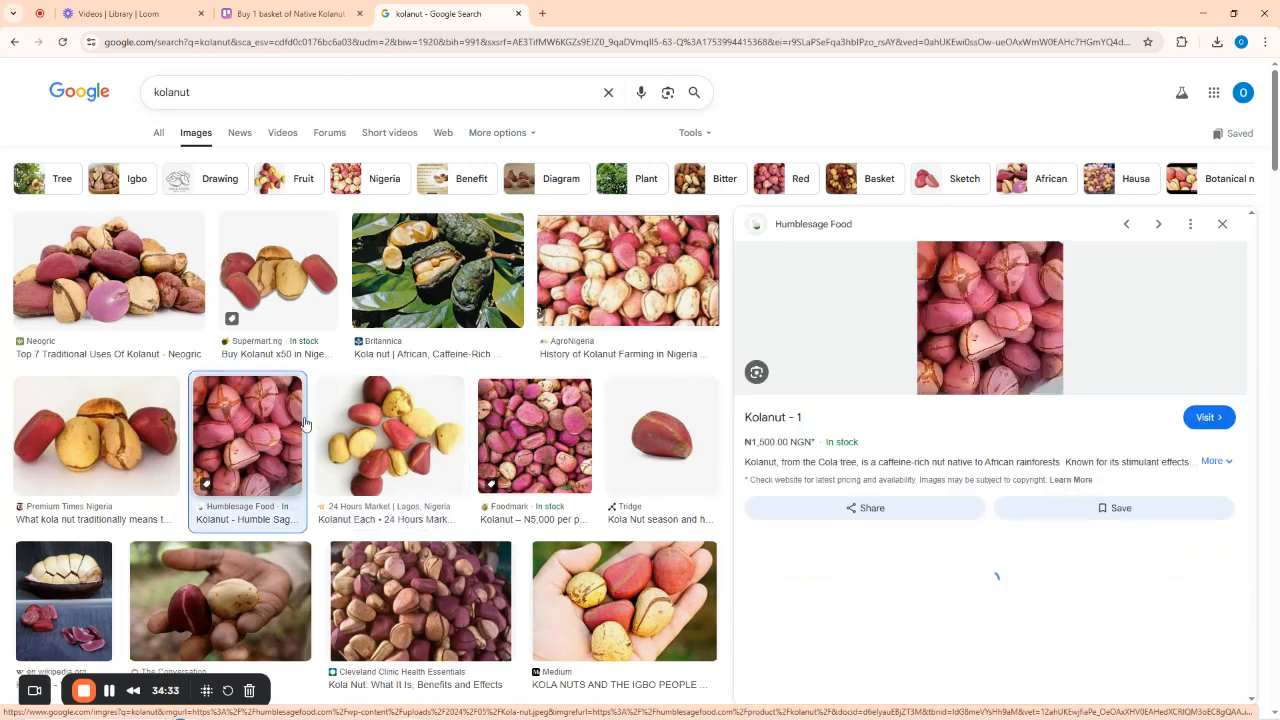
pyautogui.scroll(-3, 982, 360)
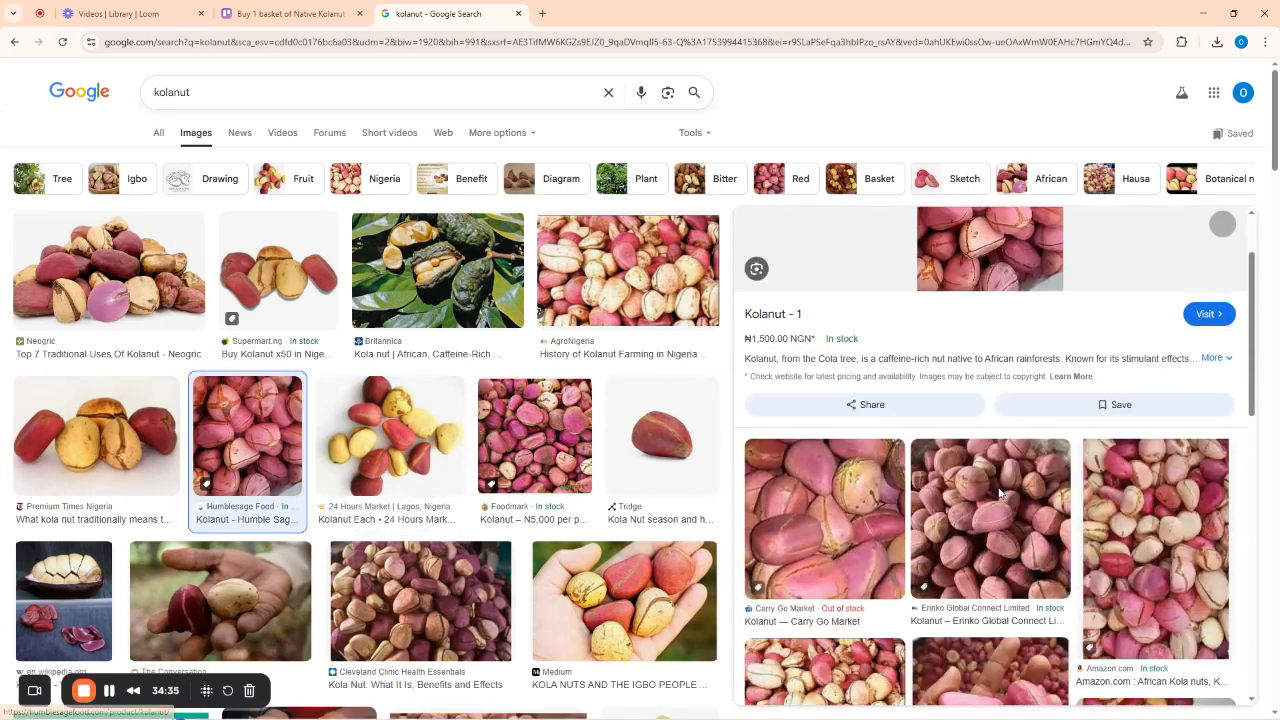
pyautogui.scroll(3, 987, 446)
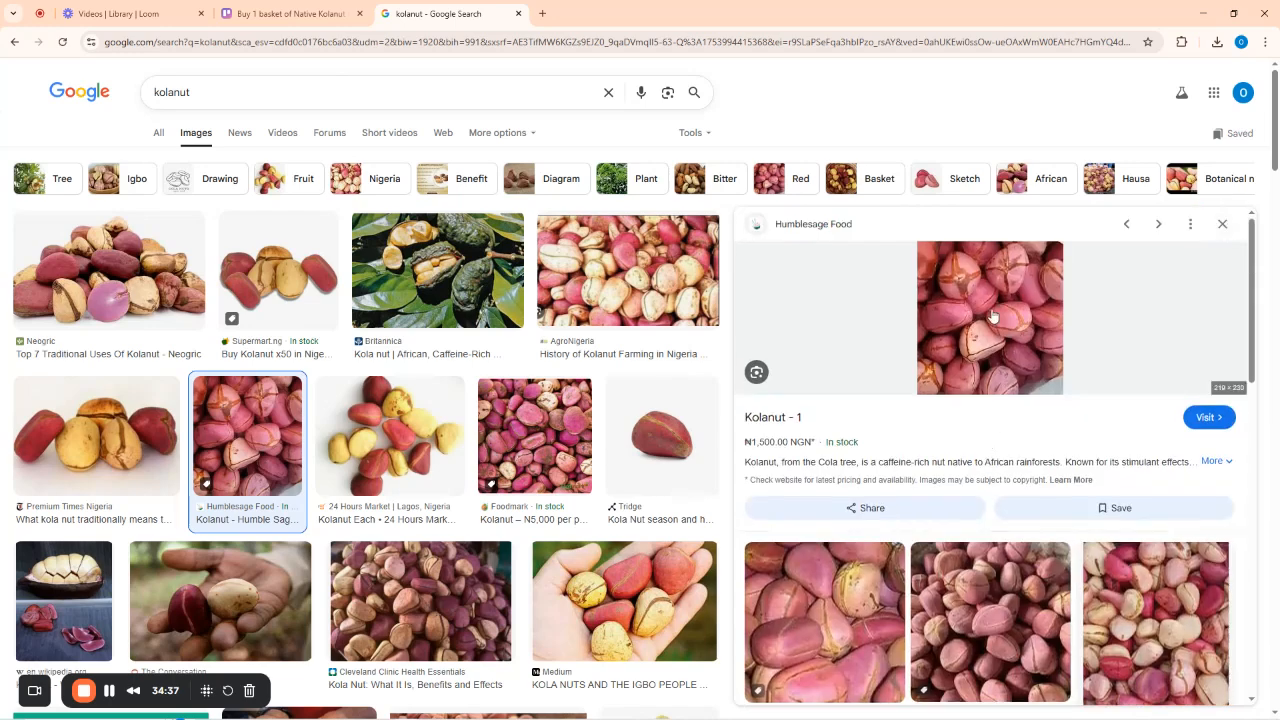
# Save the Humblesage Food image to the Desktop as Kola-nut.jpg.
pyautogui.rightClick(993, 310)
pyautogui.click(1050, 514)
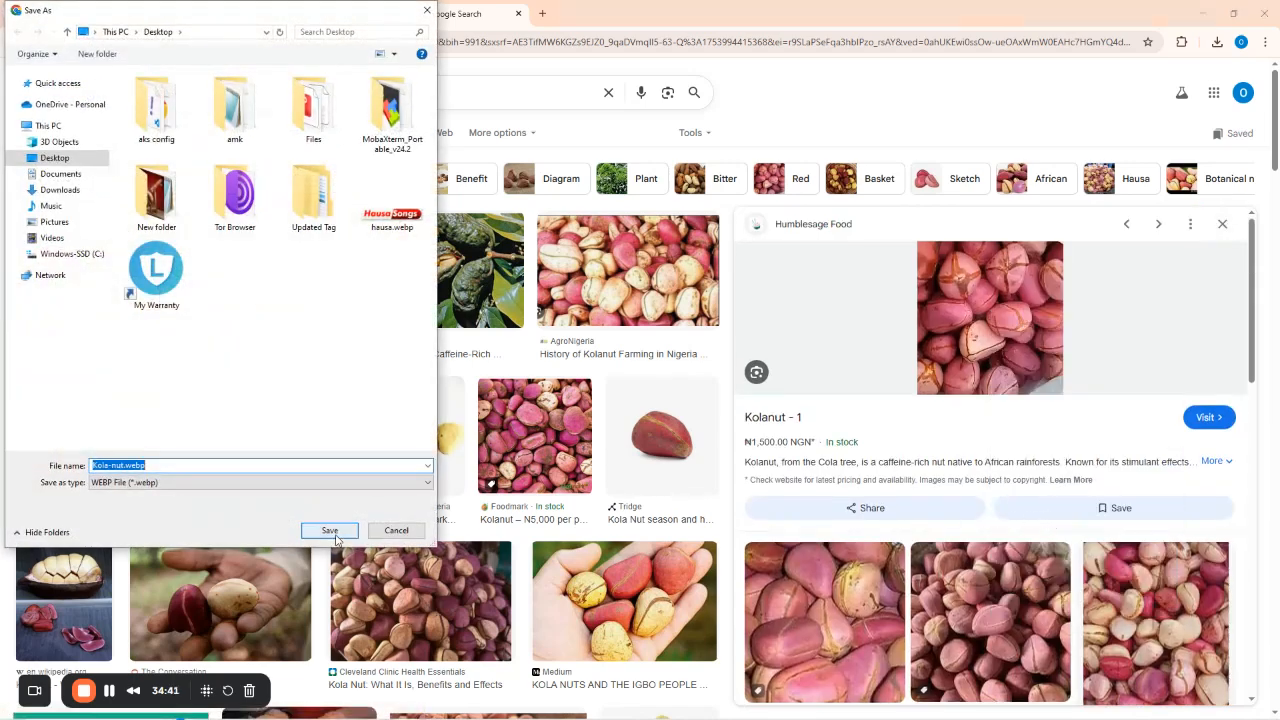
pyautogui.click(188, 465)
pyautogui.moveTo(188, 465); pyautogui.dragTo(134, 466)
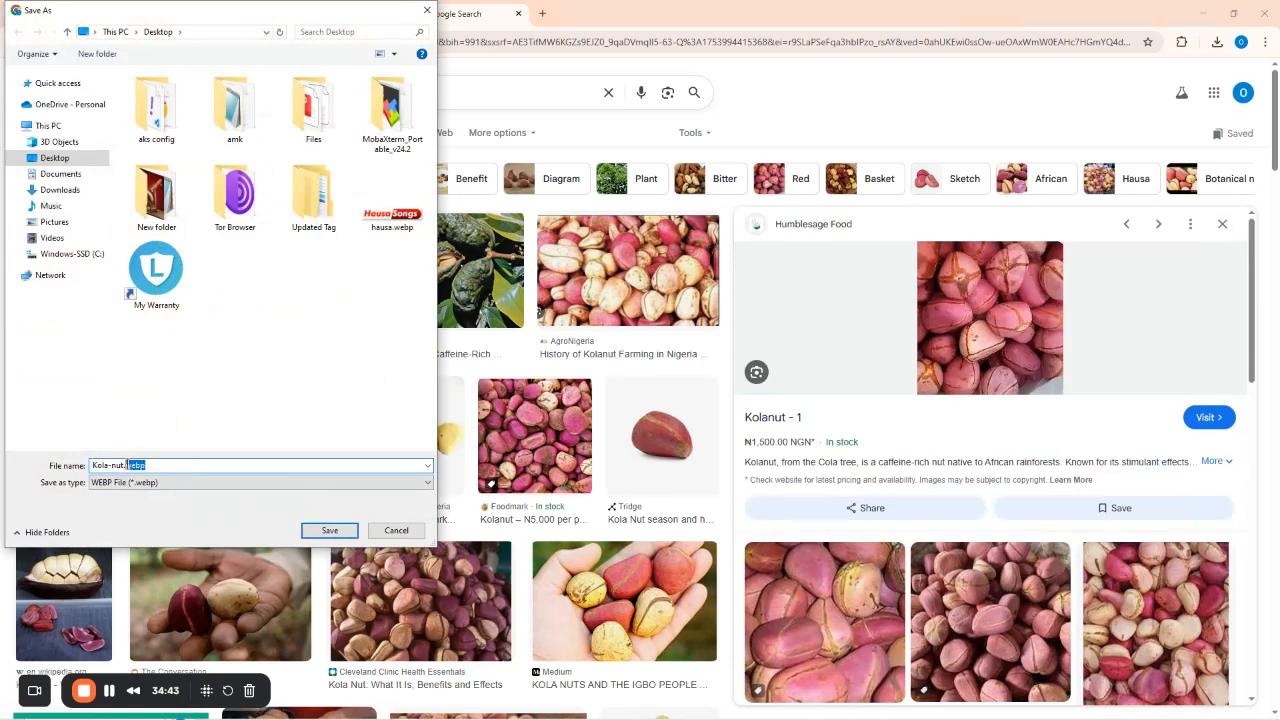
pyautogui.write('jpg')
pyautogui.press('Return')
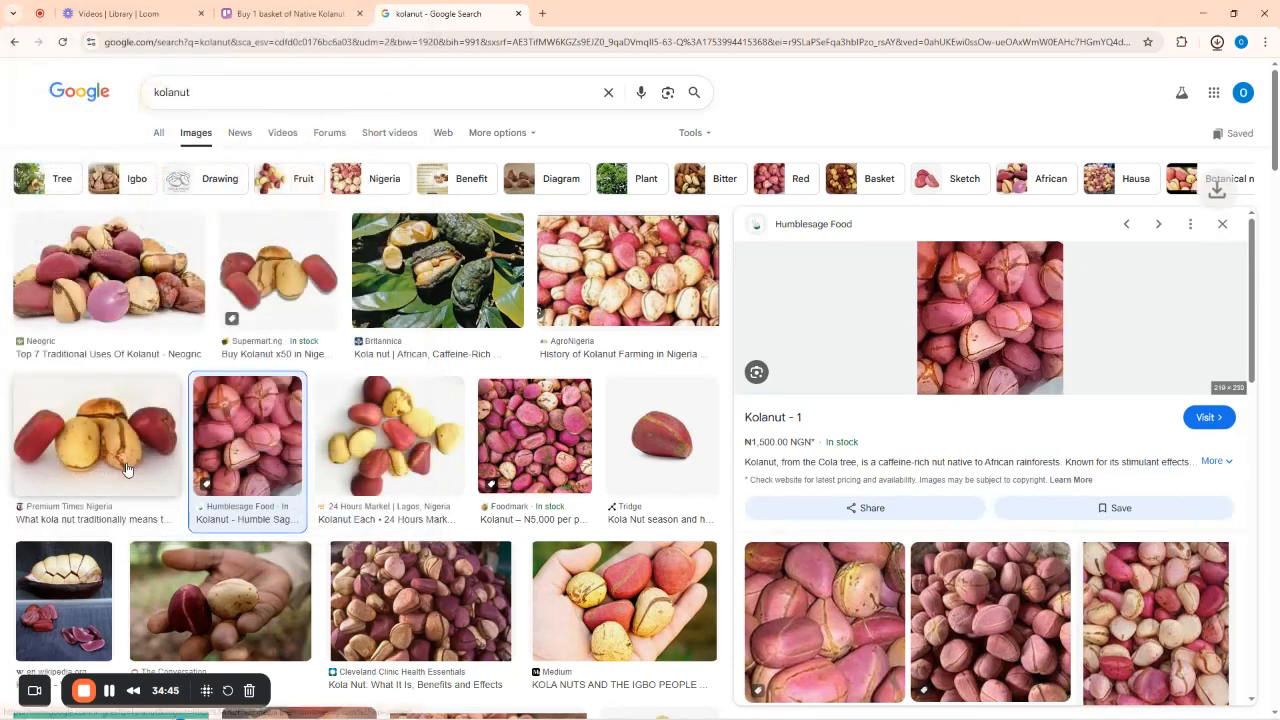
pyautogui.click(290, 13)
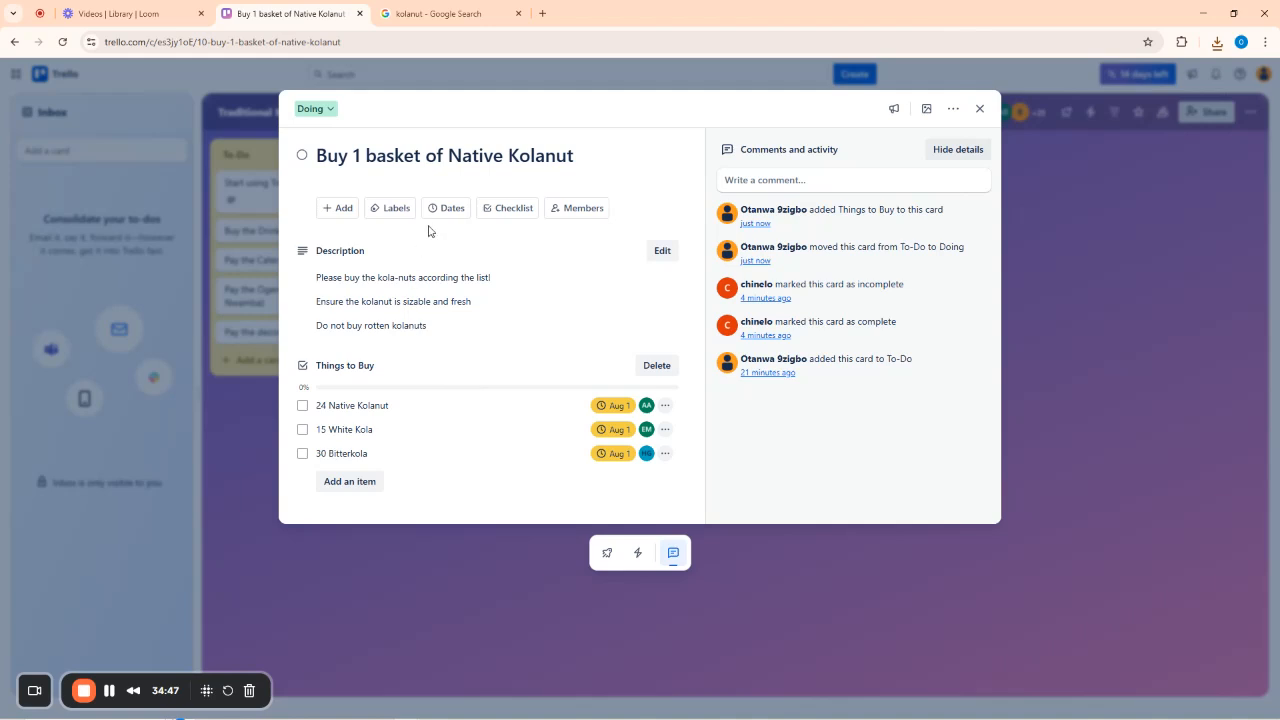
# Attach Kola-nut.jpg from the computer to the Native Kolanut card.
pyautogui.click(342, 208)
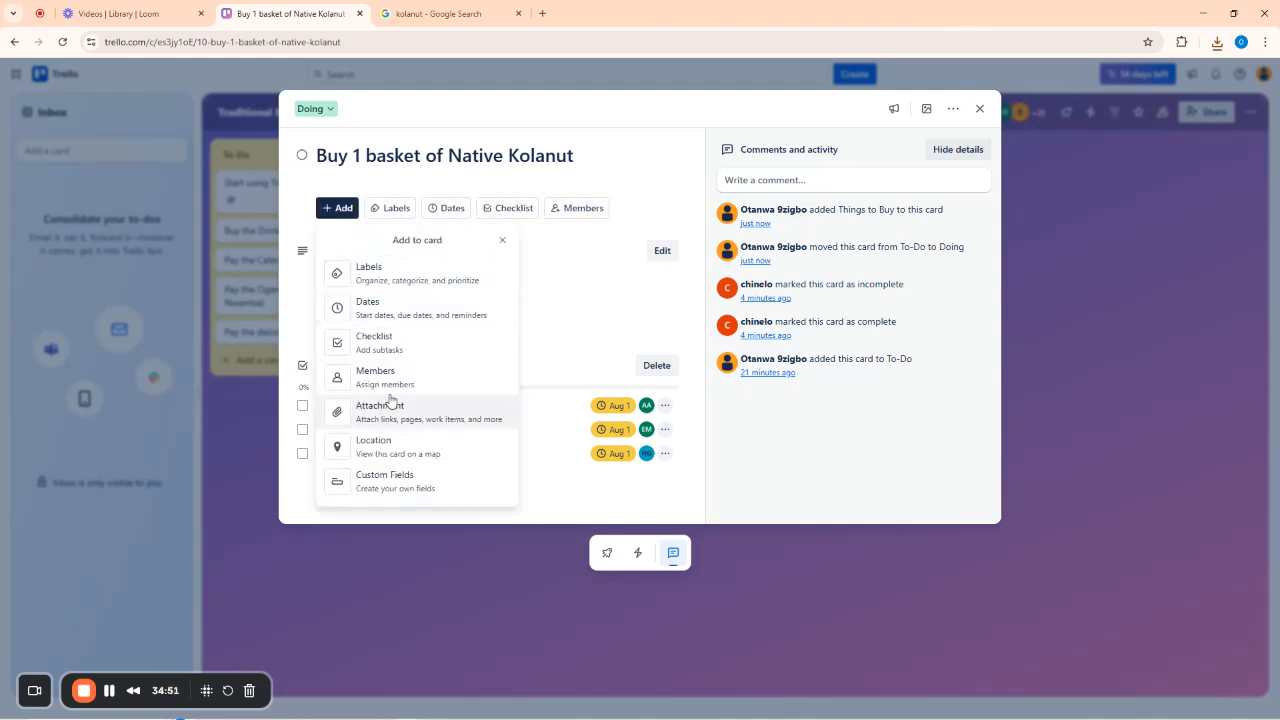
pyautogui.click(383, 416)
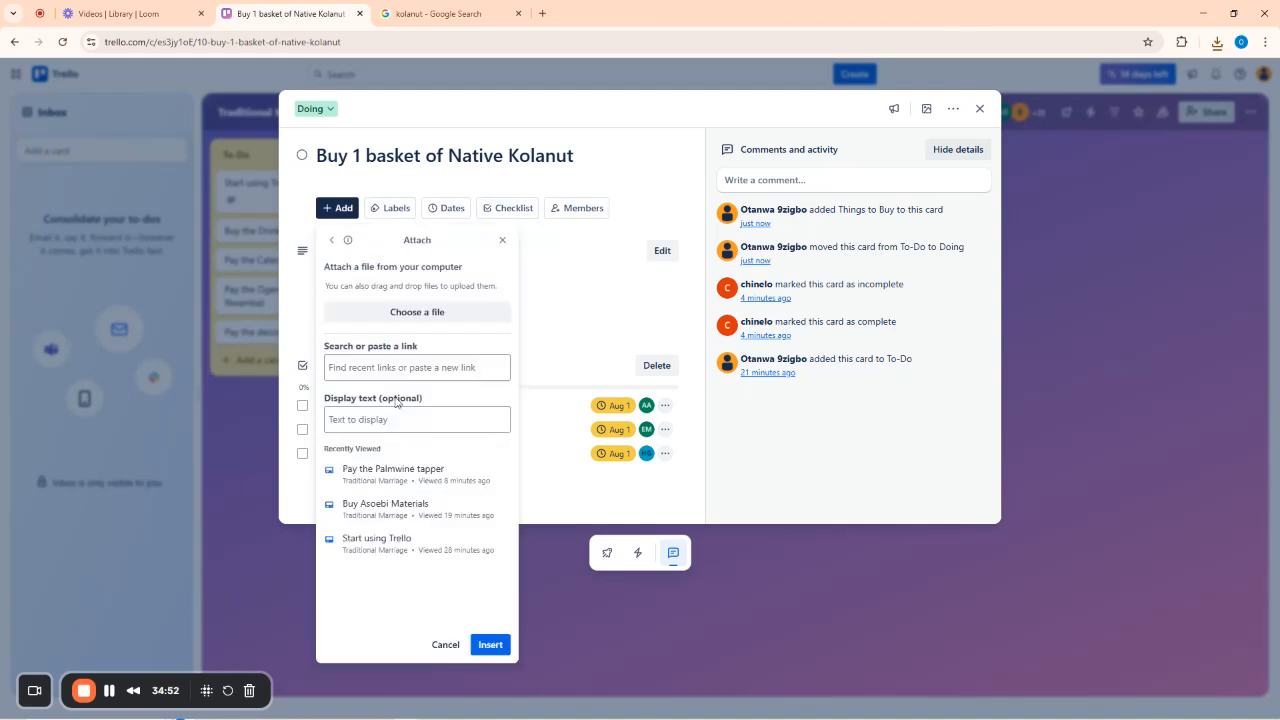
pyautogui.click(412, 314)
pyautogui.scroll(-5, 307, 330)
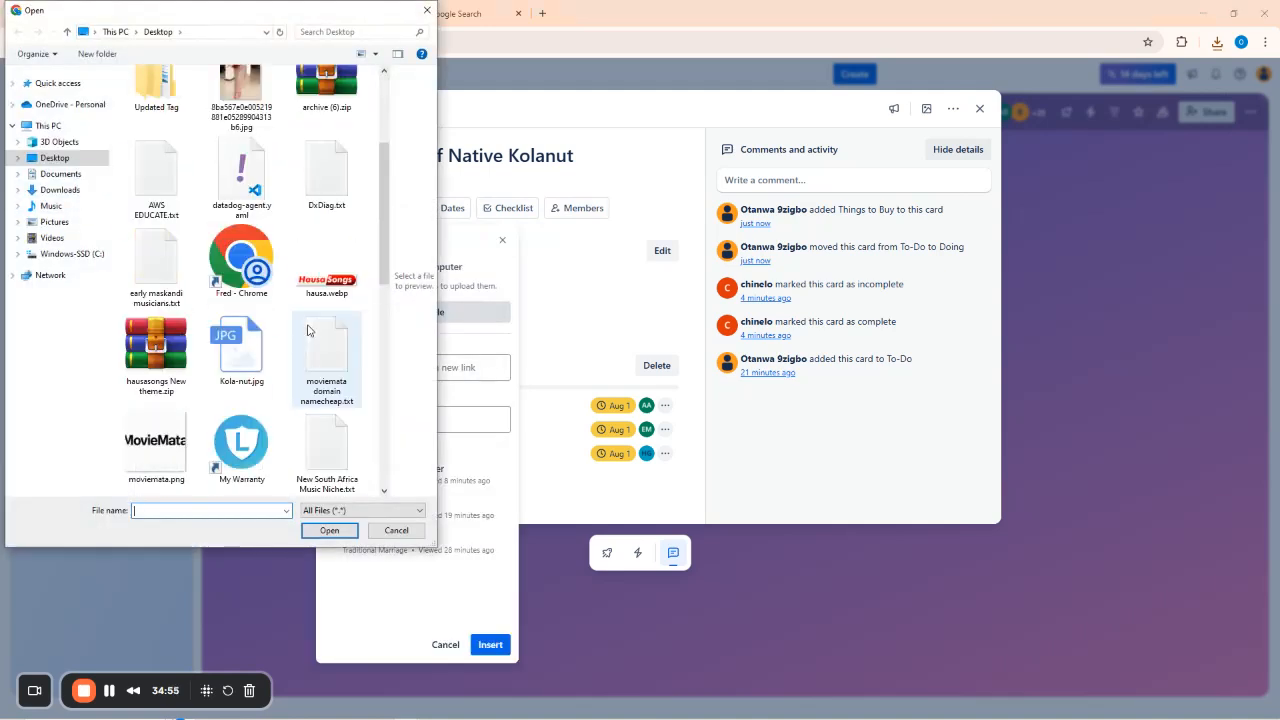
pyautogui.click(240, 90)
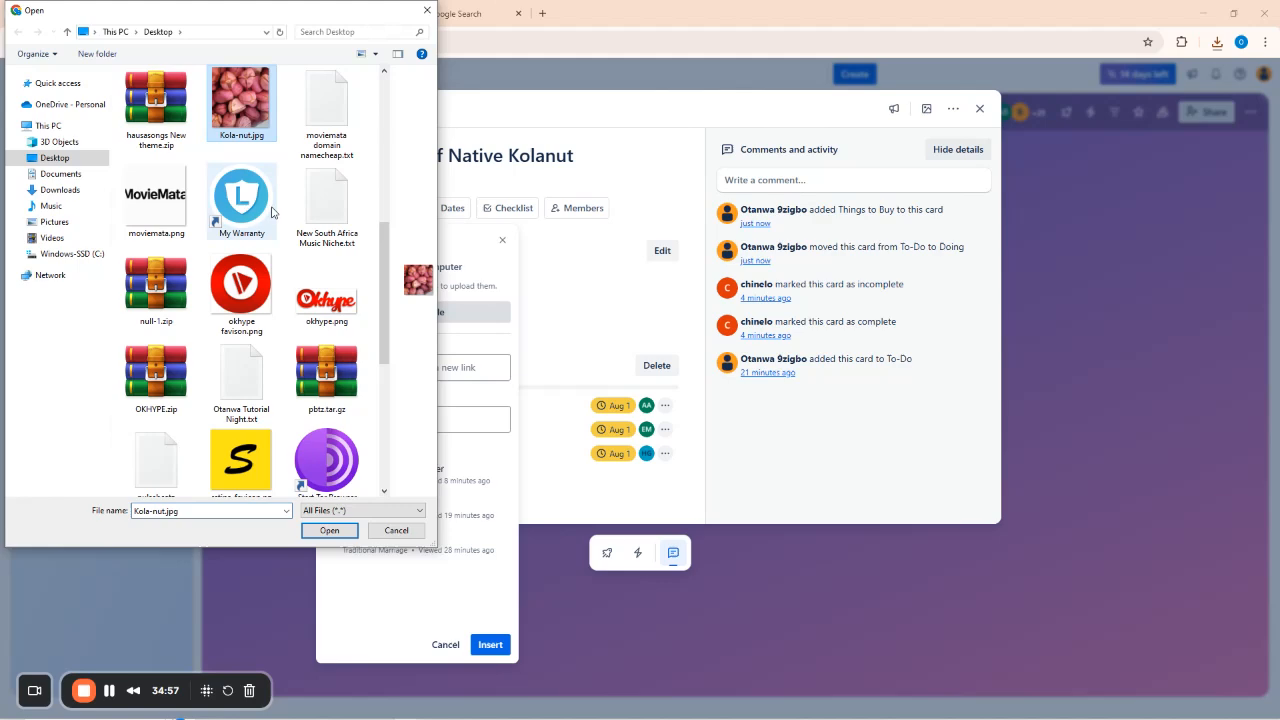
pyautogui.click(329, 530)
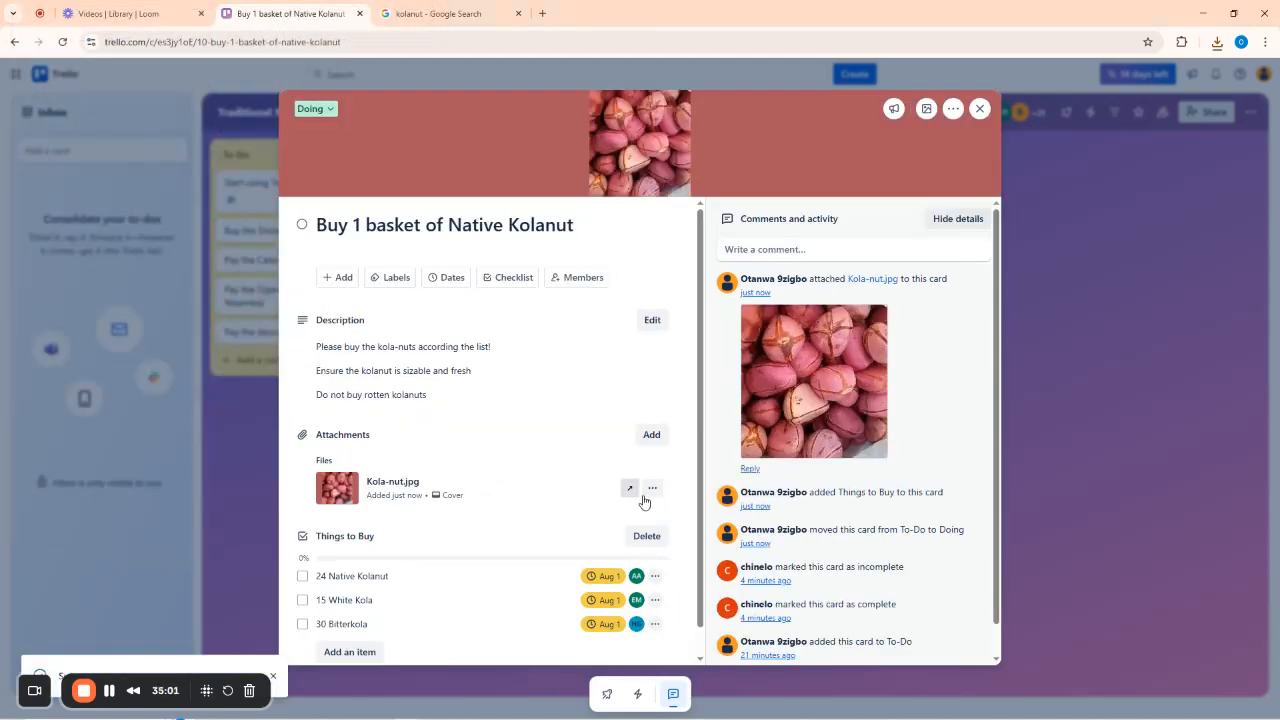
# Rename the Kola-nut.jpg attachment to Native Kola-nut.jpg.
pyautogui.click(652, 495)
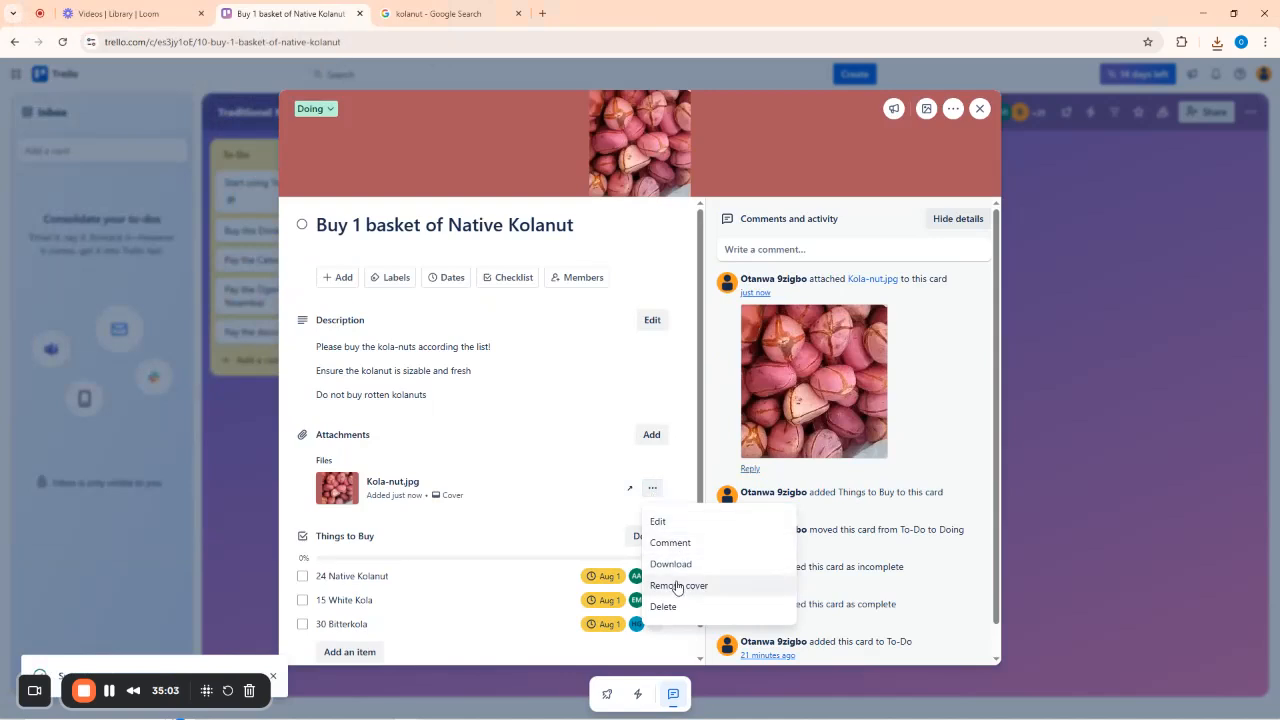
pyautogui.click(670, 523)
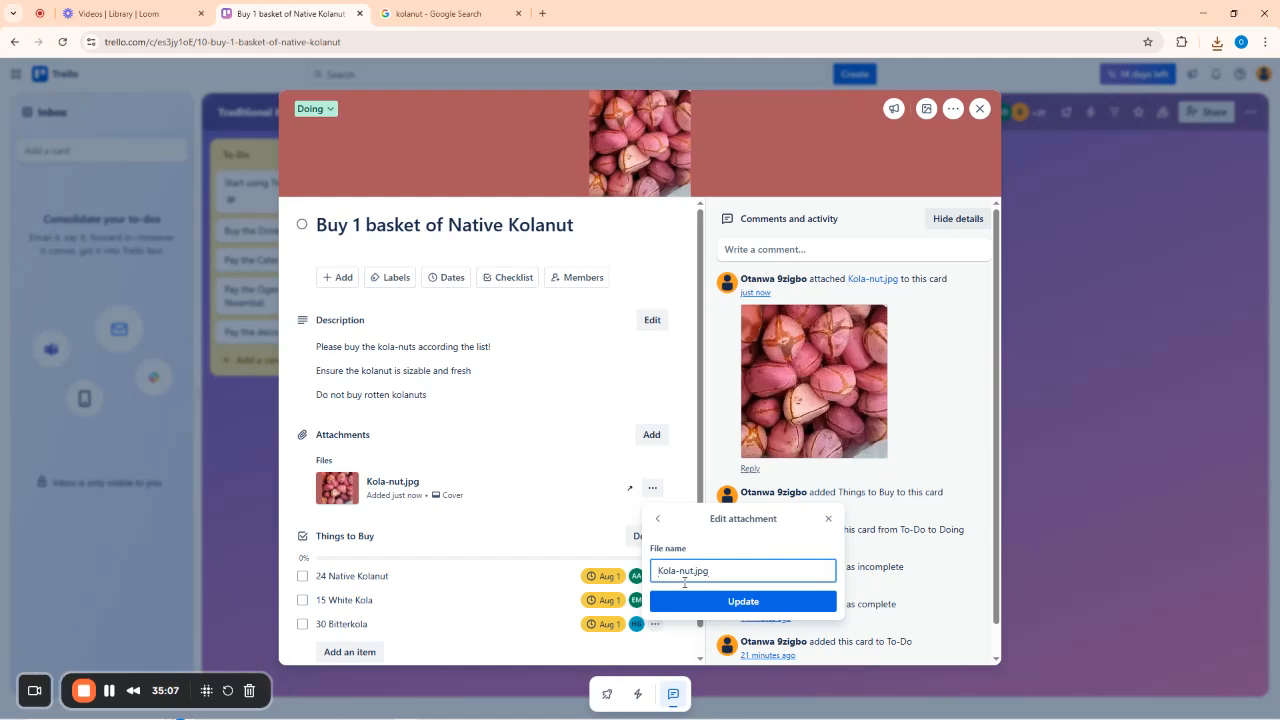
pyautogui.write('Native')
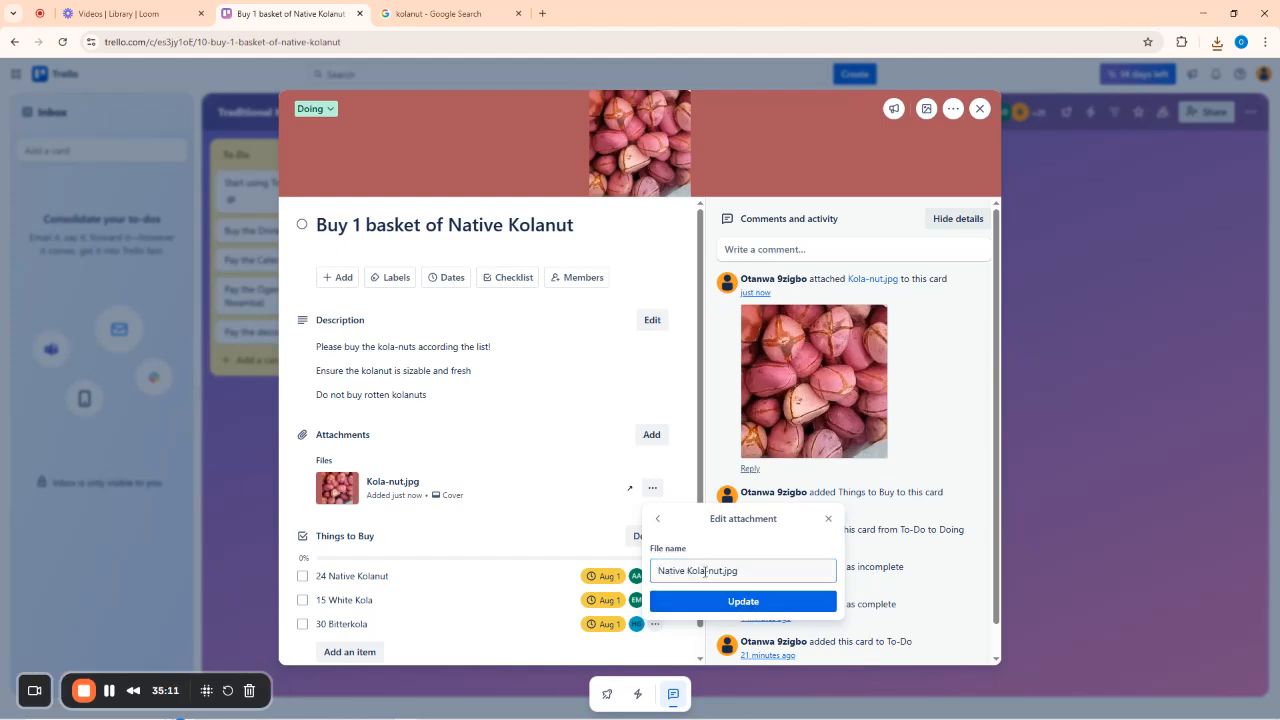
pyautogui.press('Return')
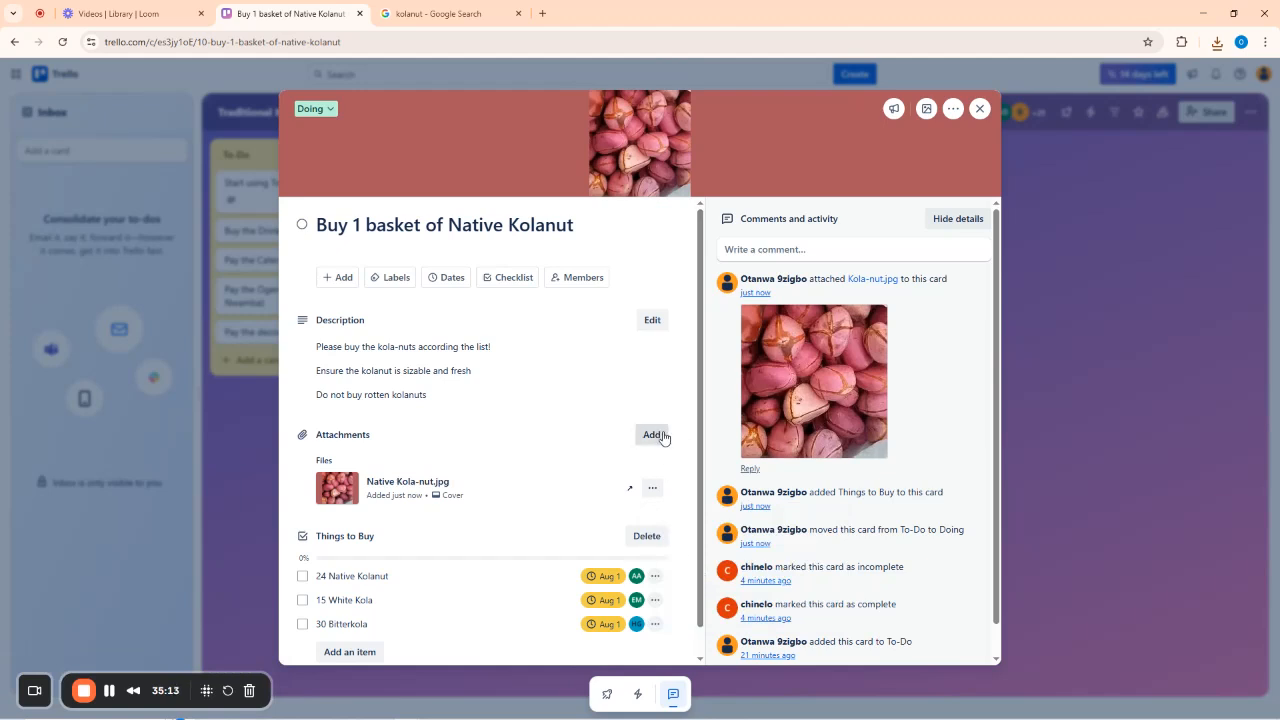
# Browse the kolanut image results and open the eBay kola nut photo large.
pyautogui.click(445, 13)
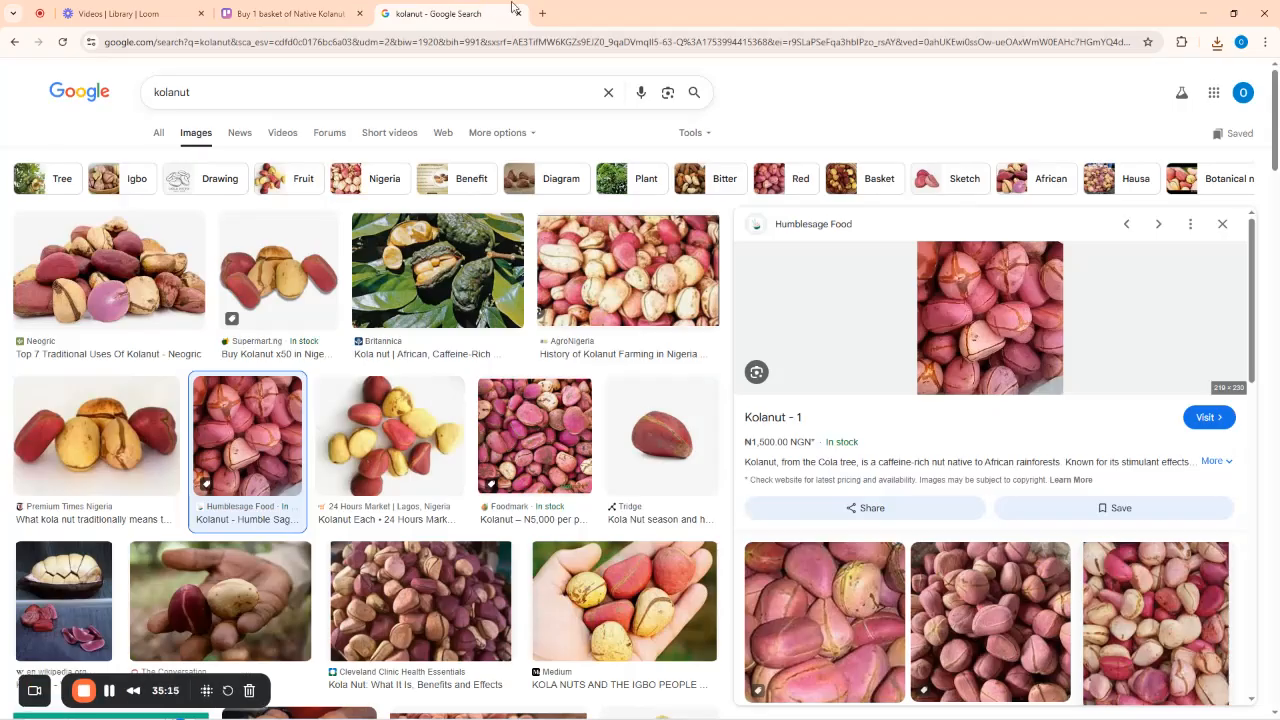
pyautogui.scroll(-5, 820, 450)
pyautogui.scroll(-6, 703, 513)
pyautogui.scroll(12, 960, 425)
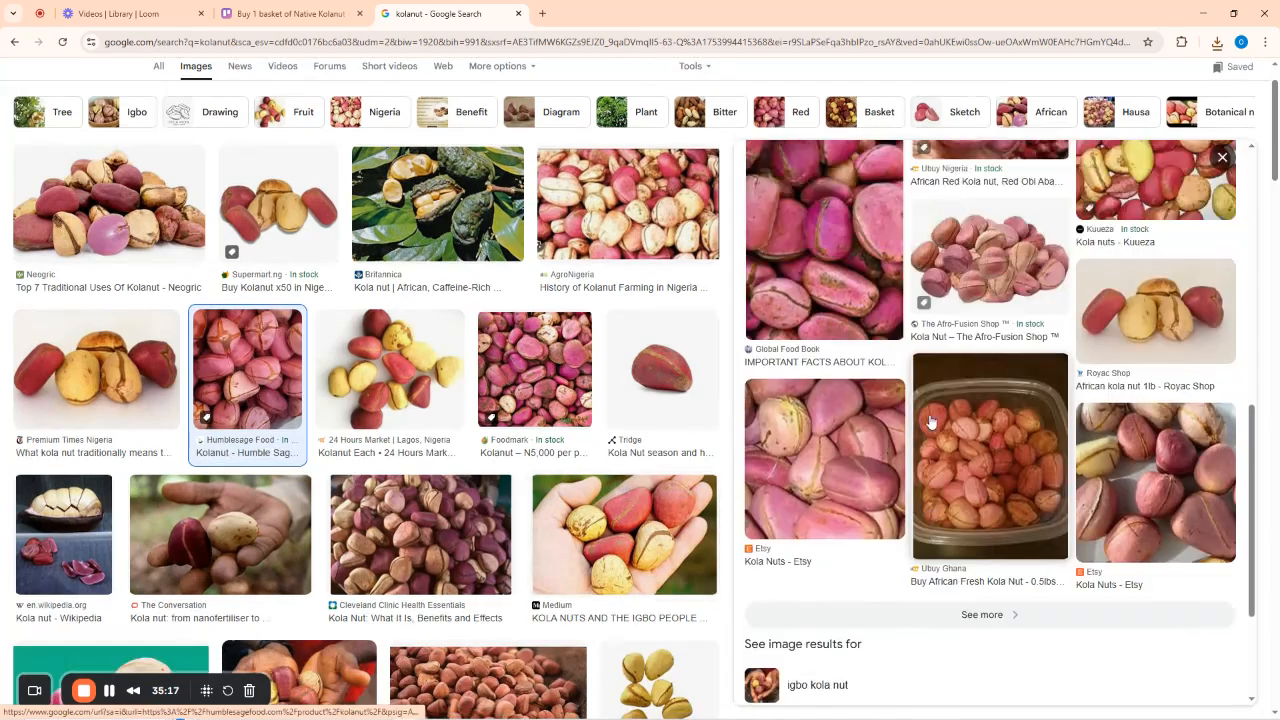
pyautogui.scroll(-5, 228, 514)
pyautogui.scroll(3, 600, 430)
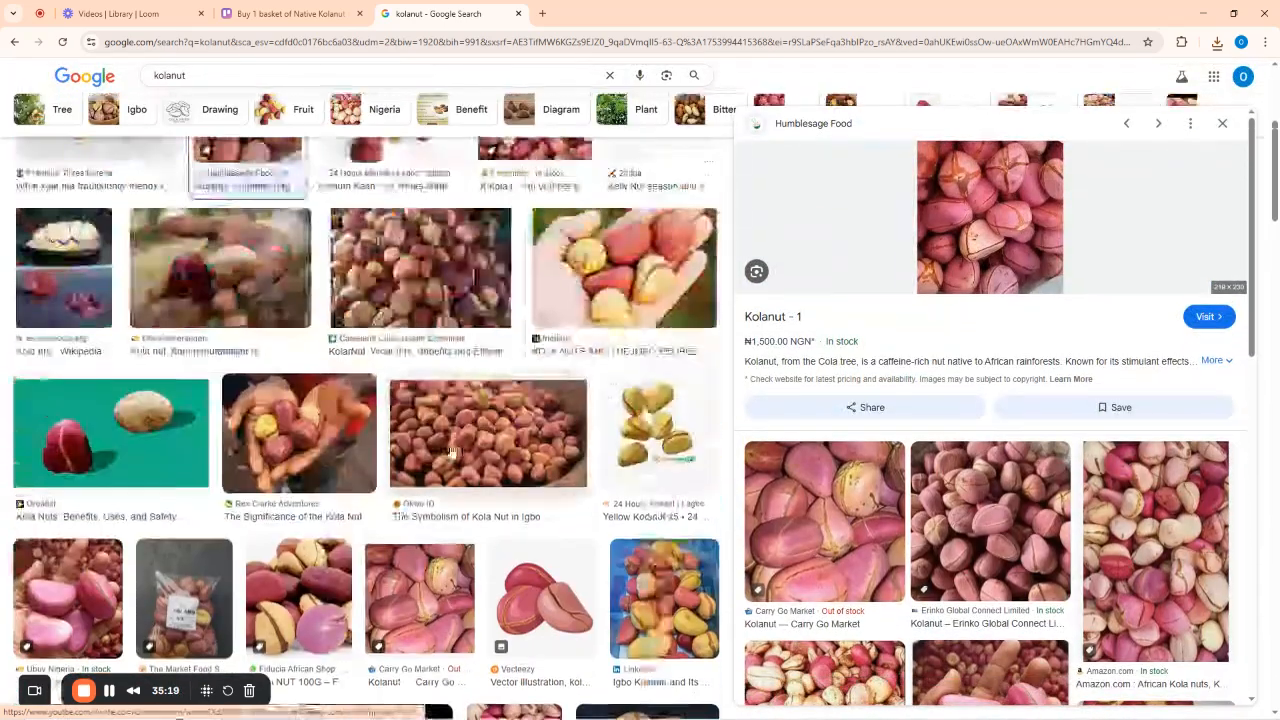
pyautogui.click(659, 425)
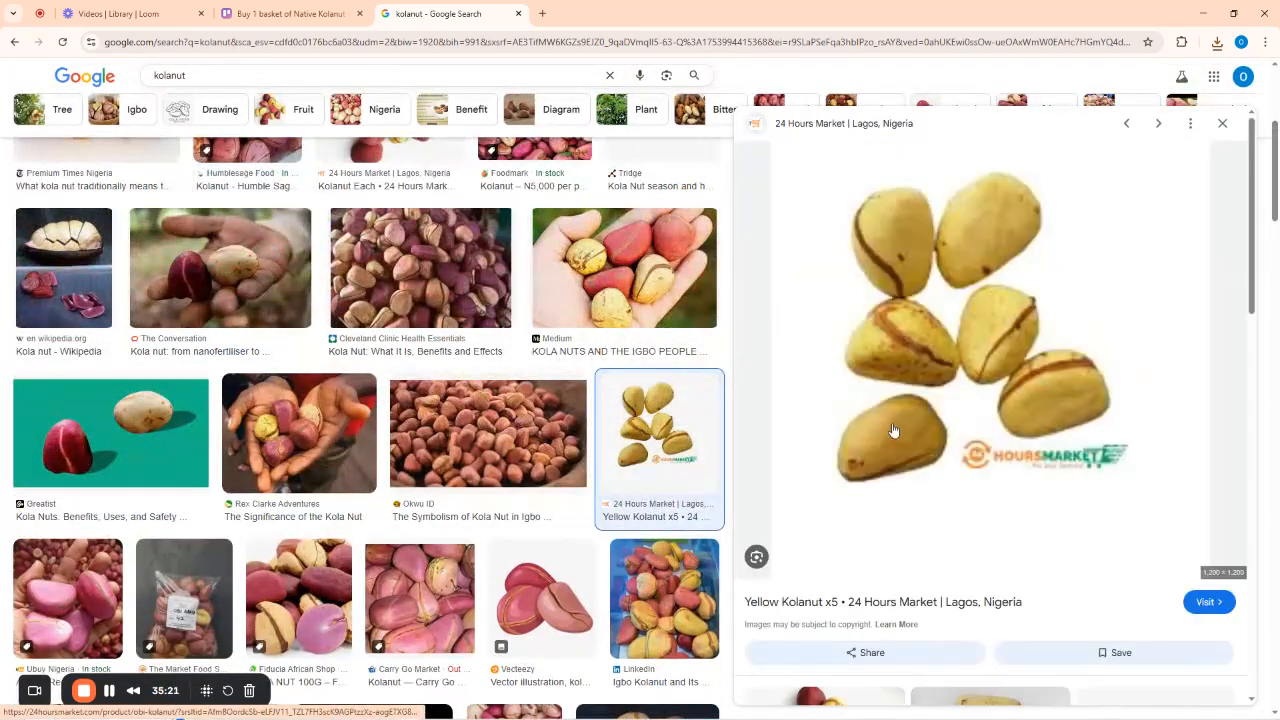
pyautogui.scroll(-4, 900, 400)
pyautogui.scroll(-4, 966, 398)
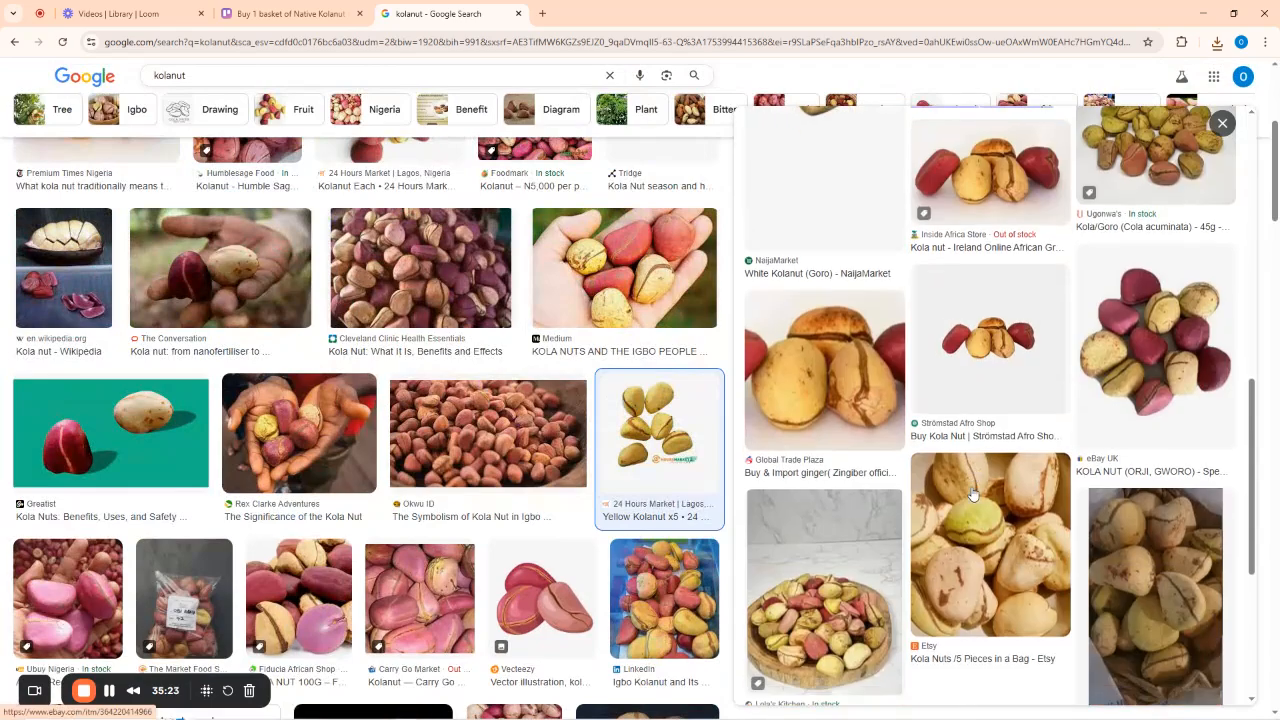
pyautogui.scroll(1, 1030, 377)
pyautogui.scroll(5, 1031, 377)
pyautogui.scroll(-10, 1034, 420)
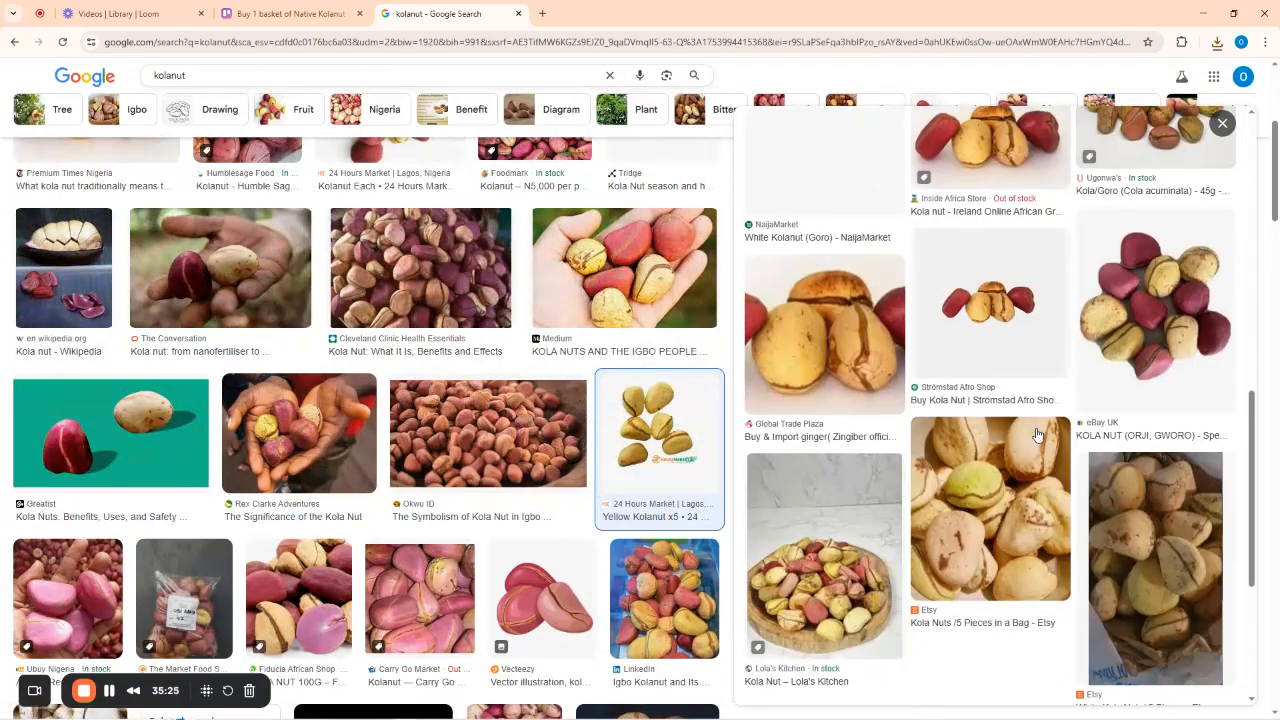
pyautogui.scroll(8, 1030, 420)
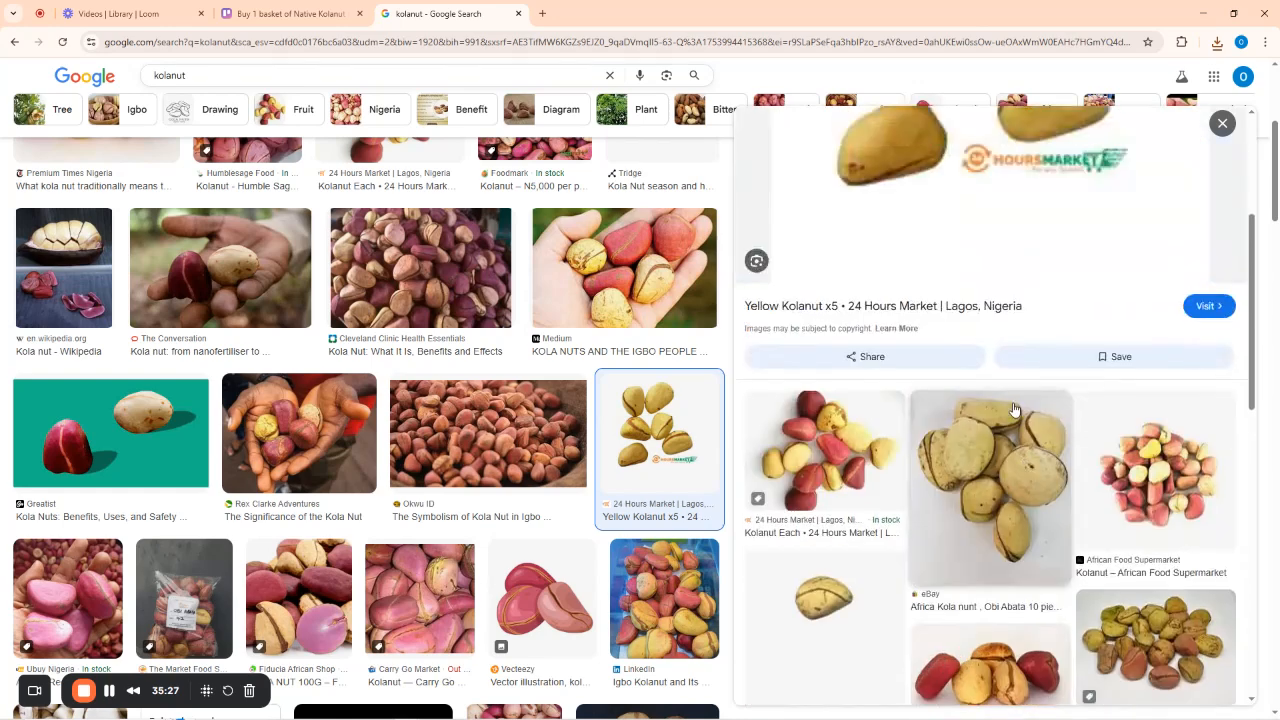
pyautogui.scroll(3, 985, 360)
pyautogui.scroll(-3, 1018, 478)
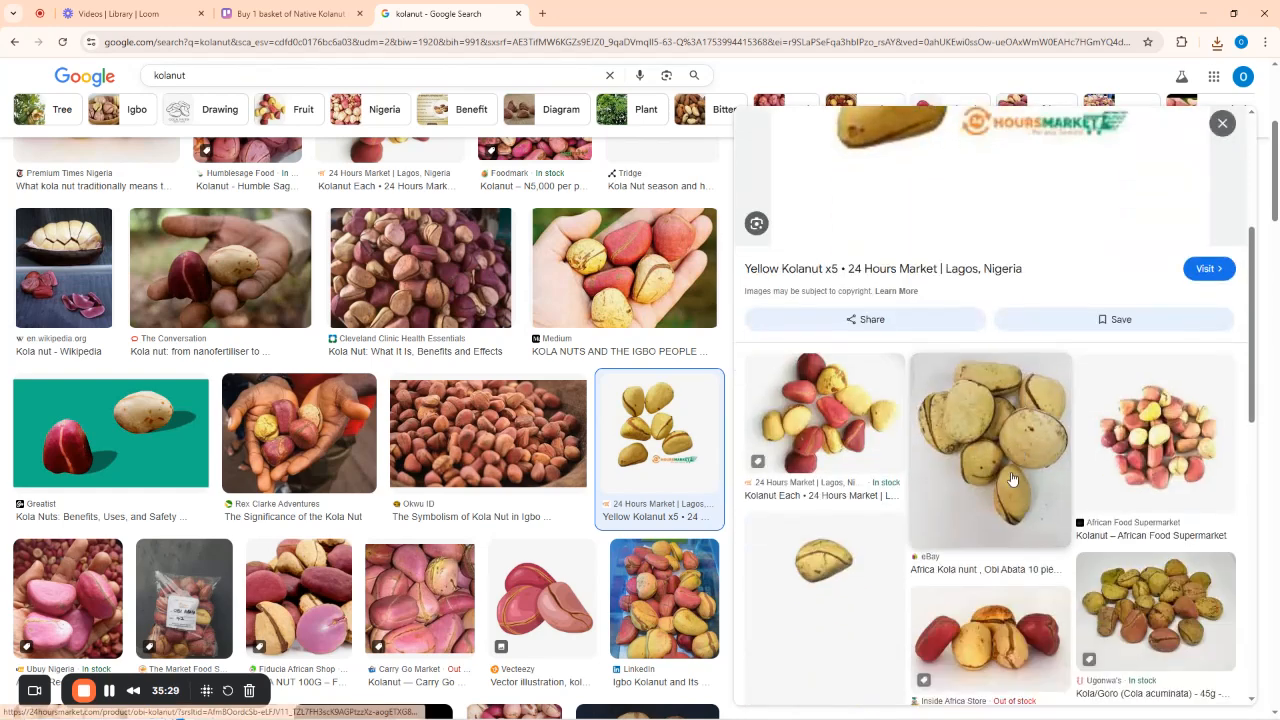
pyautogui.click(1000, 462)
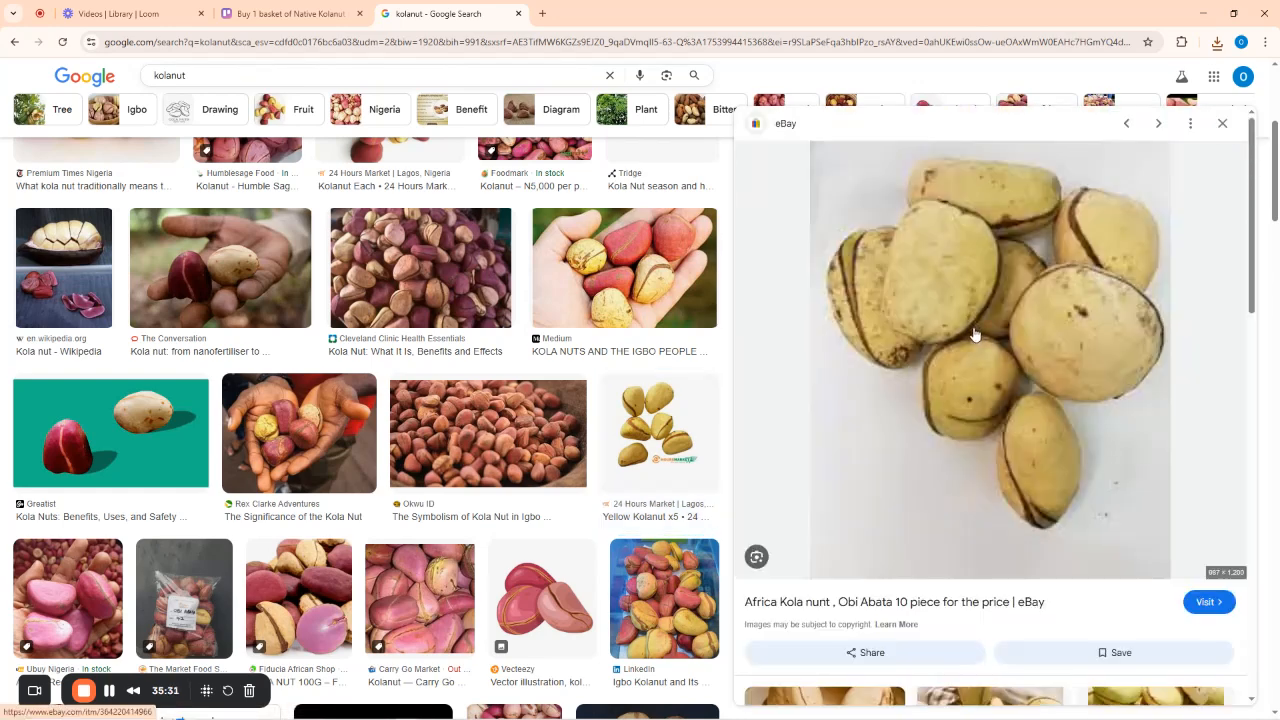
# Save the eBay kola nut photo to the Desktop as s-l1200.jpg.
pyautogui.rightClick(990, 309)
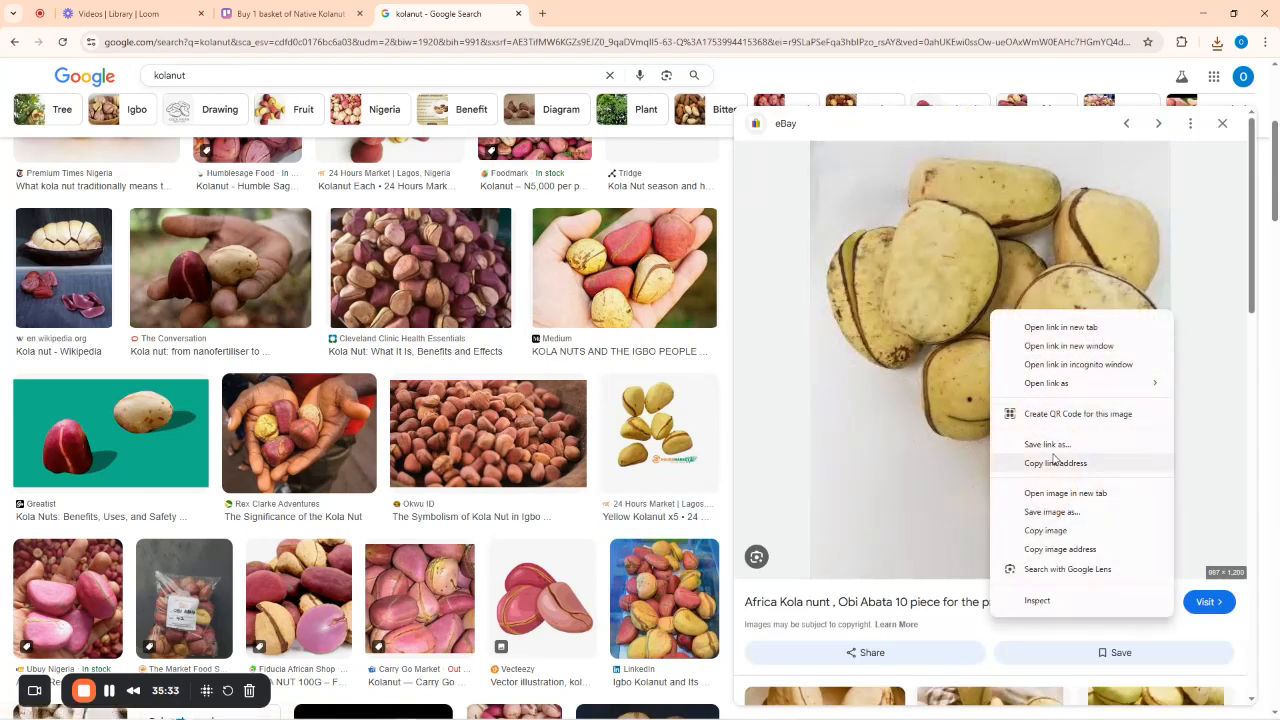
pyautogui.click(1043, 513)
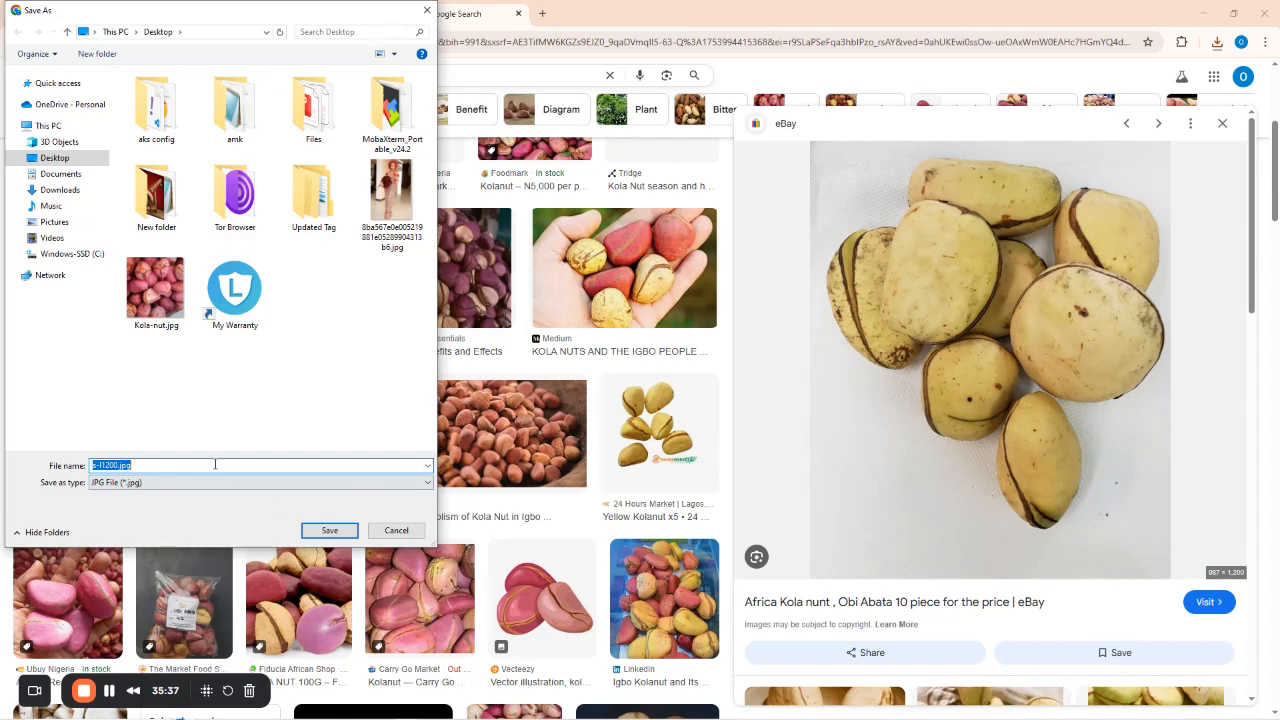
pyautogui.click(330, 530)
# Attach s-l1200.jpg from the computer to the Native Kolanut card.
pyautogui.click(290, 13)
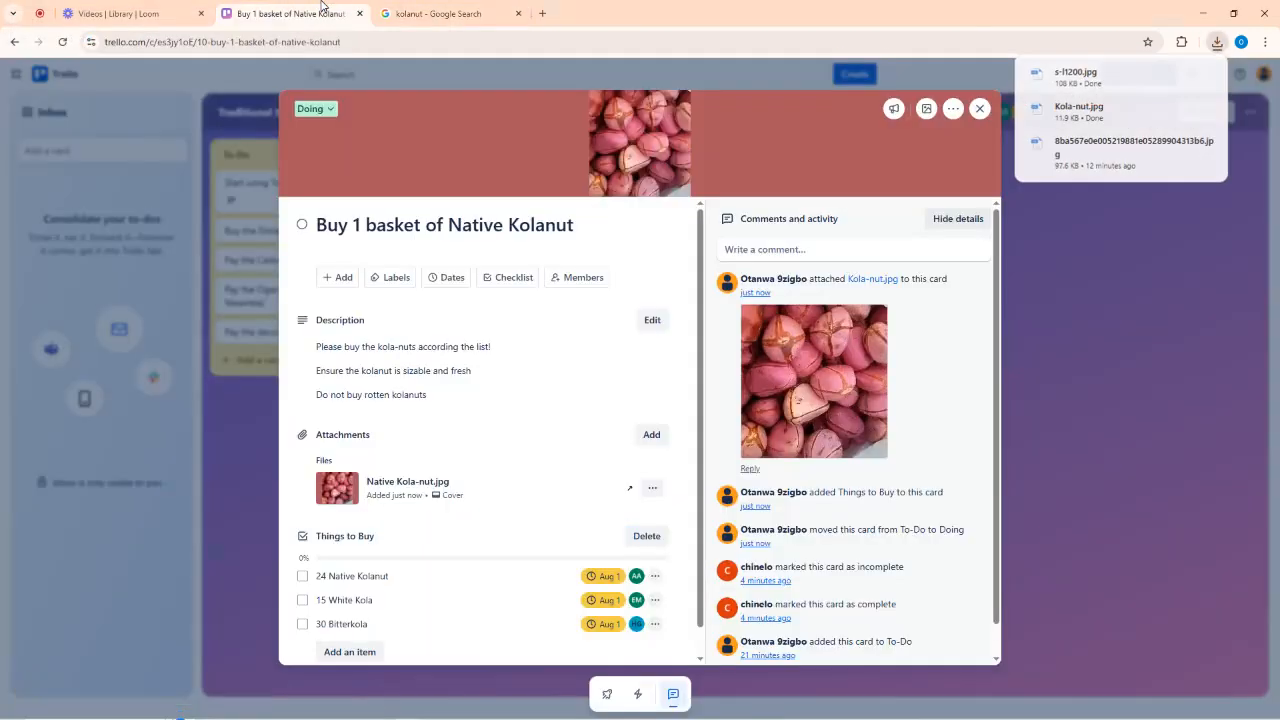
pyautogui.click(651, 435)
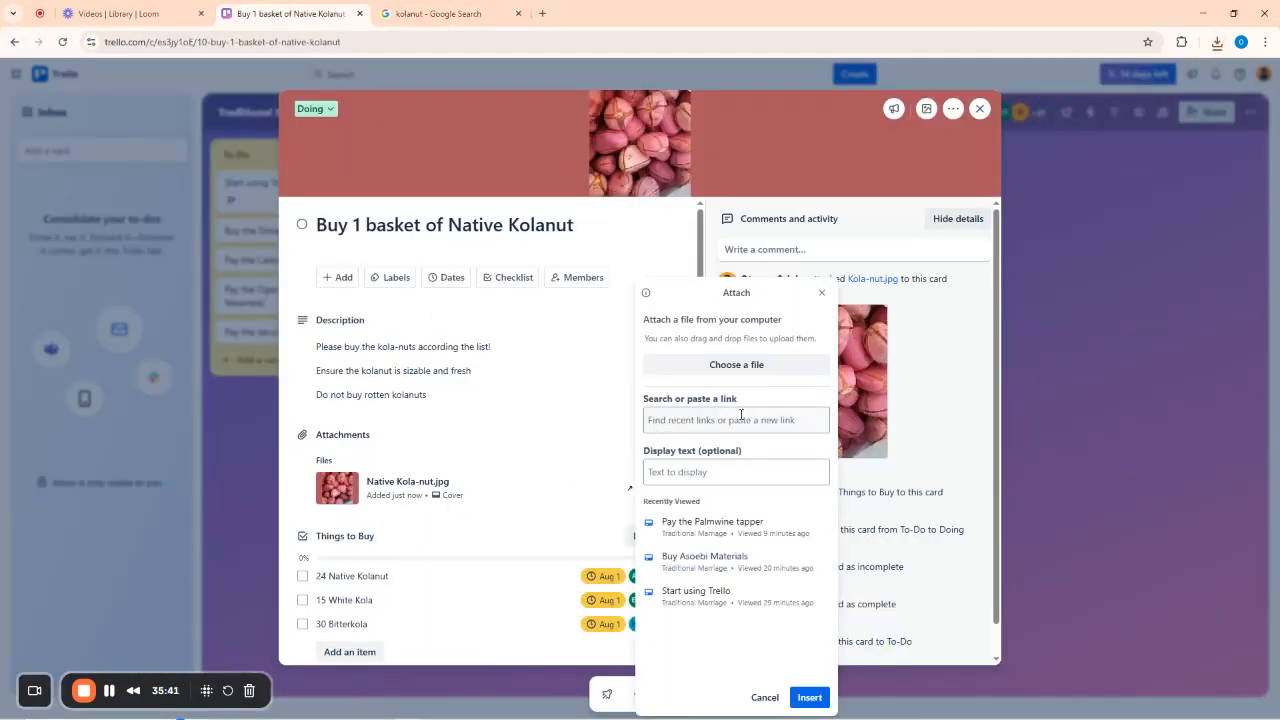
pyautogui.click(736, 366)
pyautogui.scroll(-10, 228, 358)
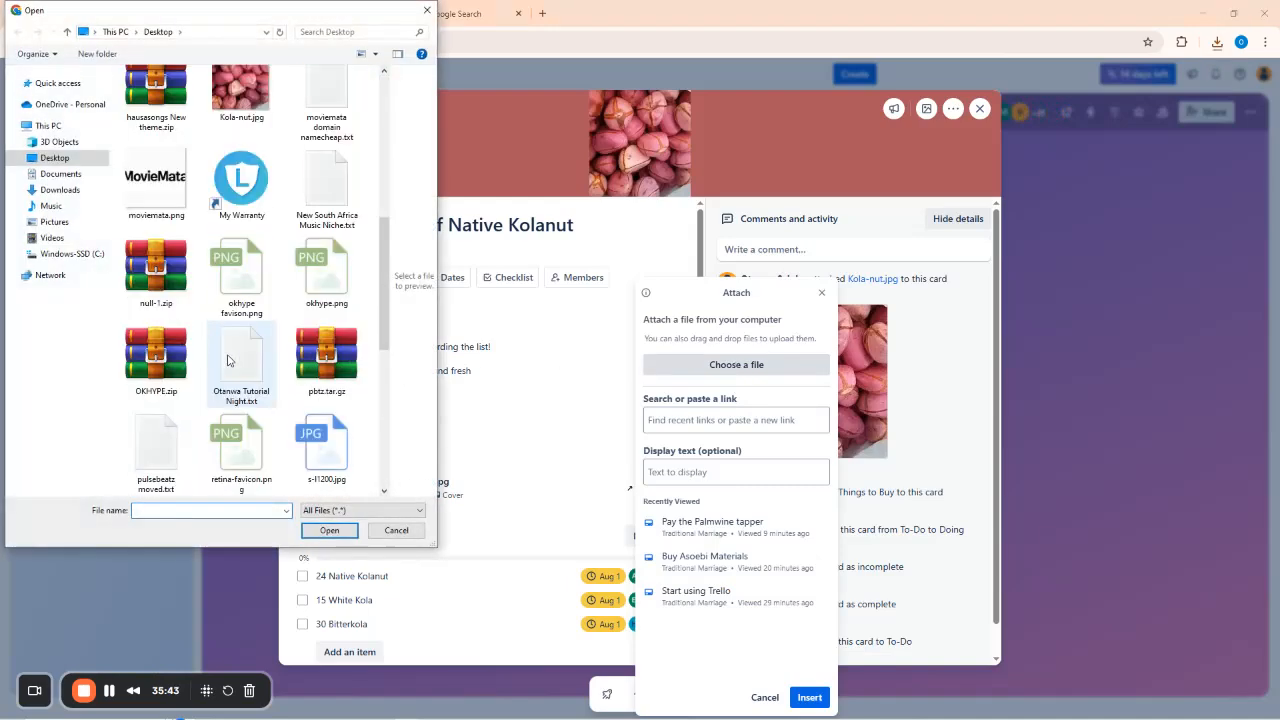
pyautogui.click(326, 182)
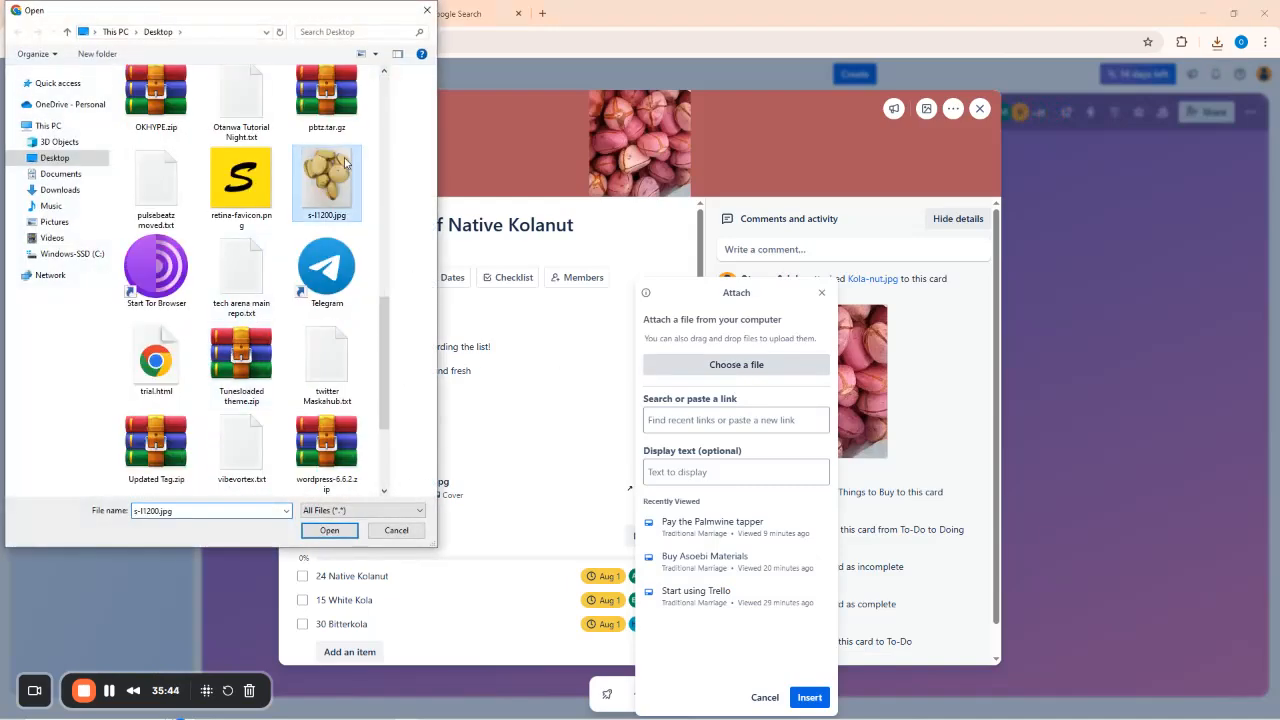
pyautogui.click(329, 530)
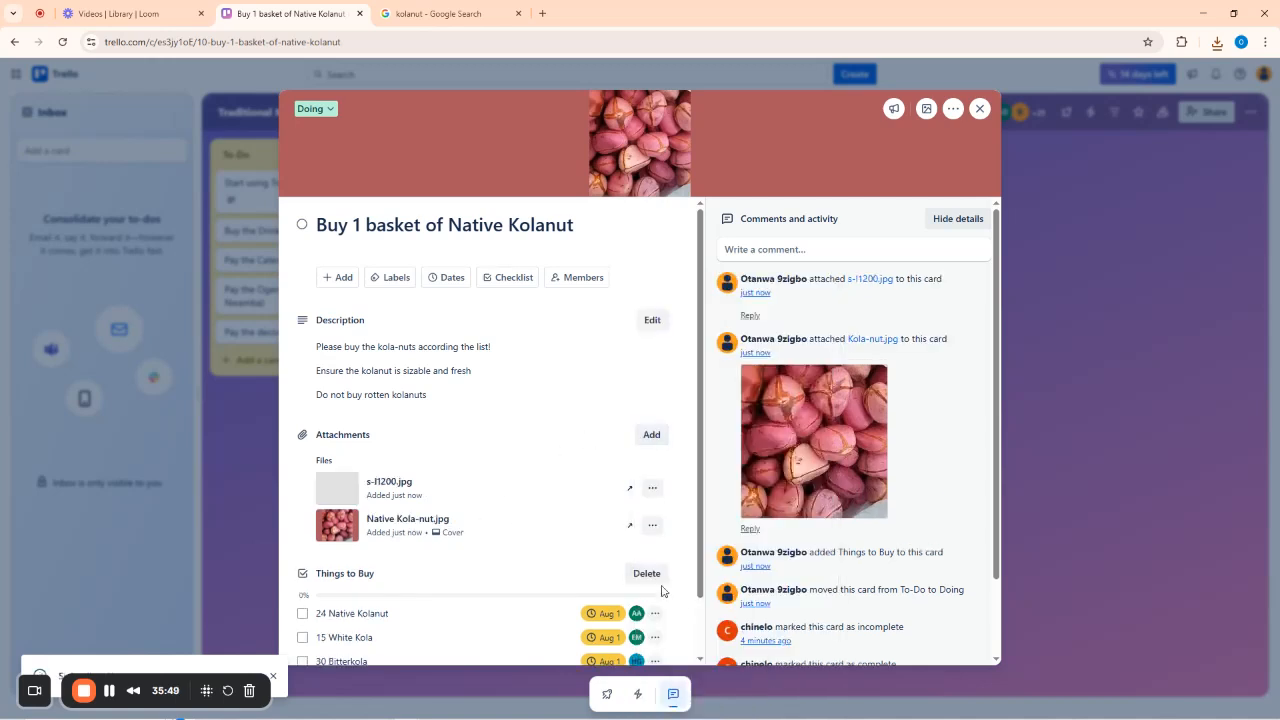
# Rename the s-l1200.jpg attachment to White Kolanut.jpg.
pyautogui.click(652, 488)
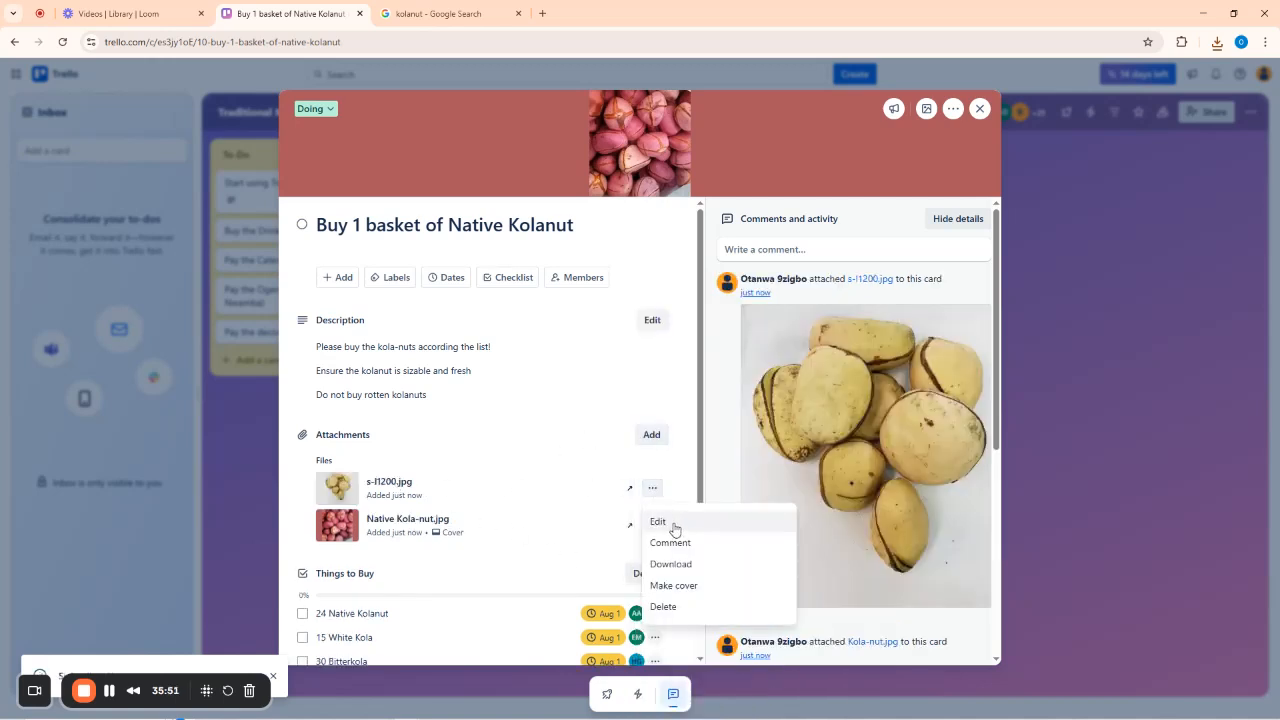
pyautogui.click(674, 529)
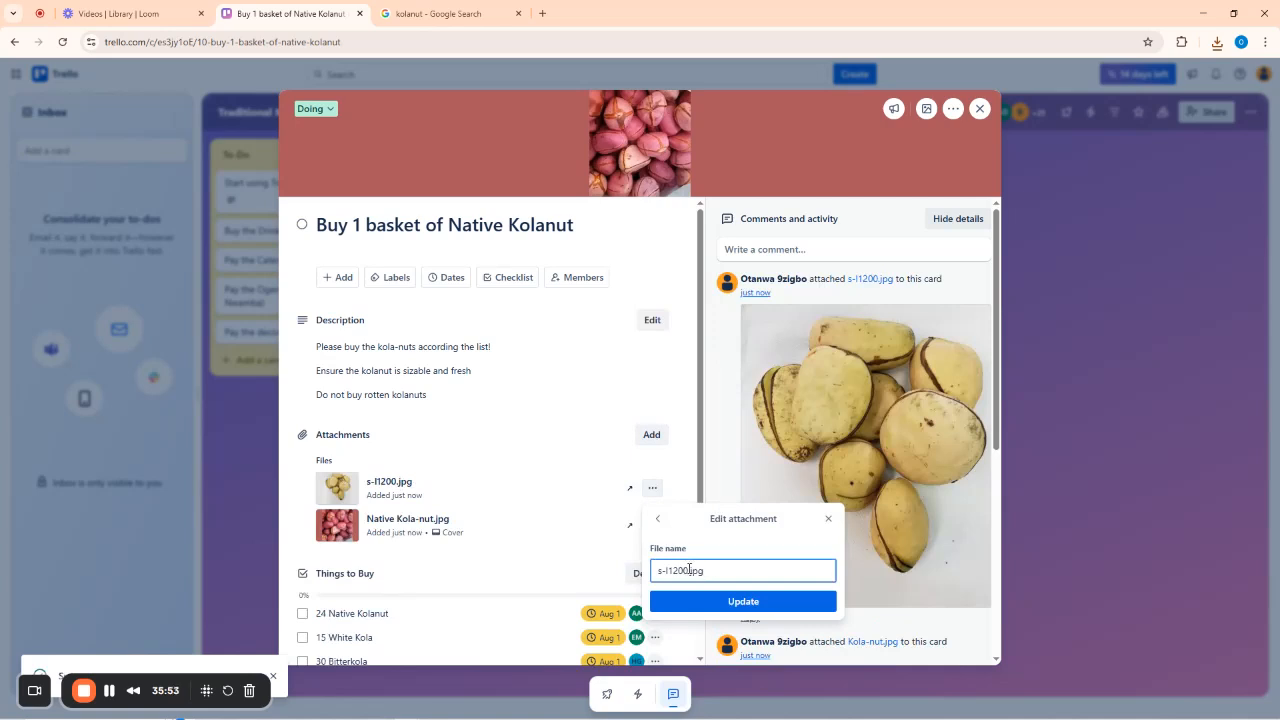
pyautogui.moveTo(689, 570); pyautogui.dragTo(654, 571)
pyautogui.write('White Kolan')
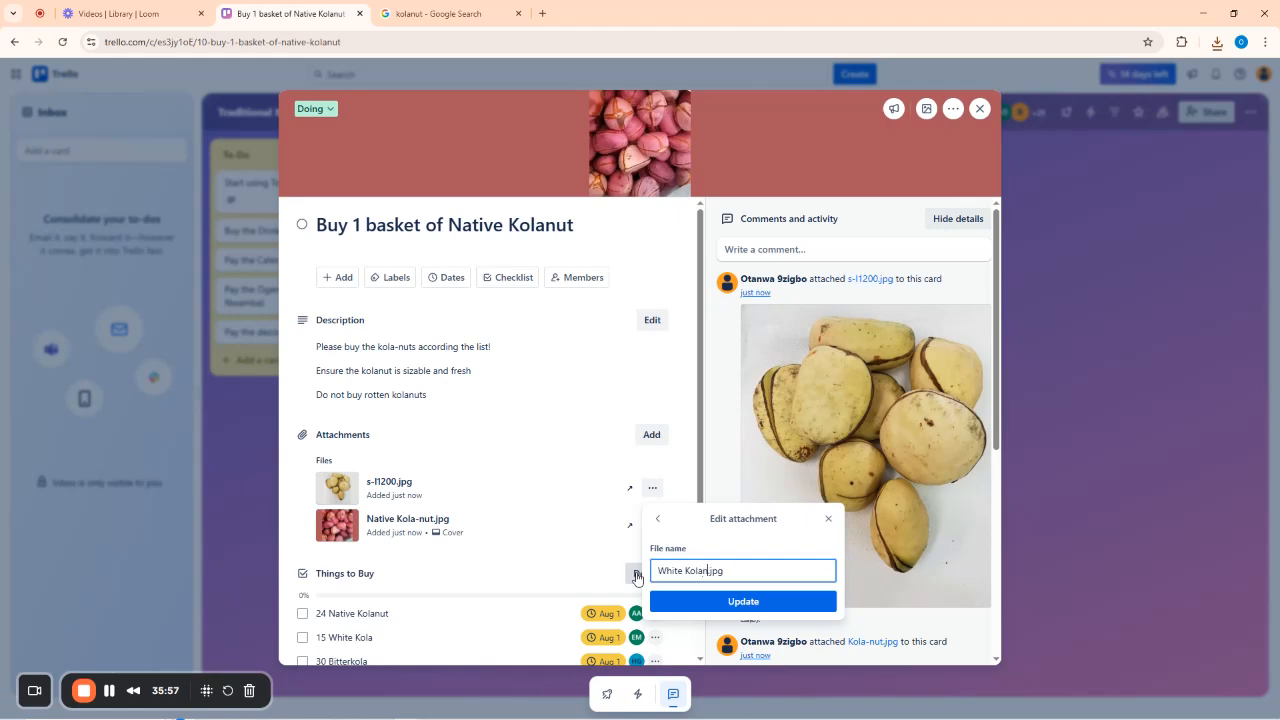
pyautogui.write('ut')
pyautogui.click(737, 603)
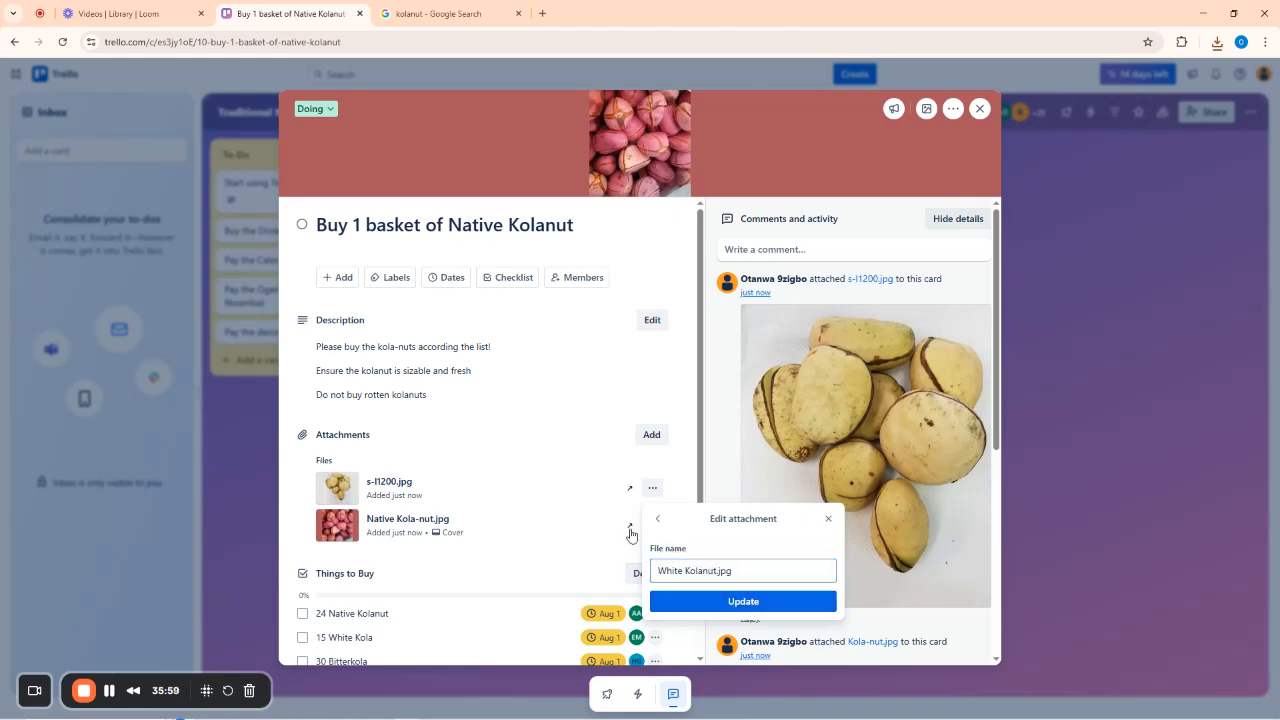
# Replace the image search query with 'bitter kola' and run it.
pyautogui.click(450, 14)
pyautogui.moveTo(190, 76); pyautogui.dragTo(148, 82)
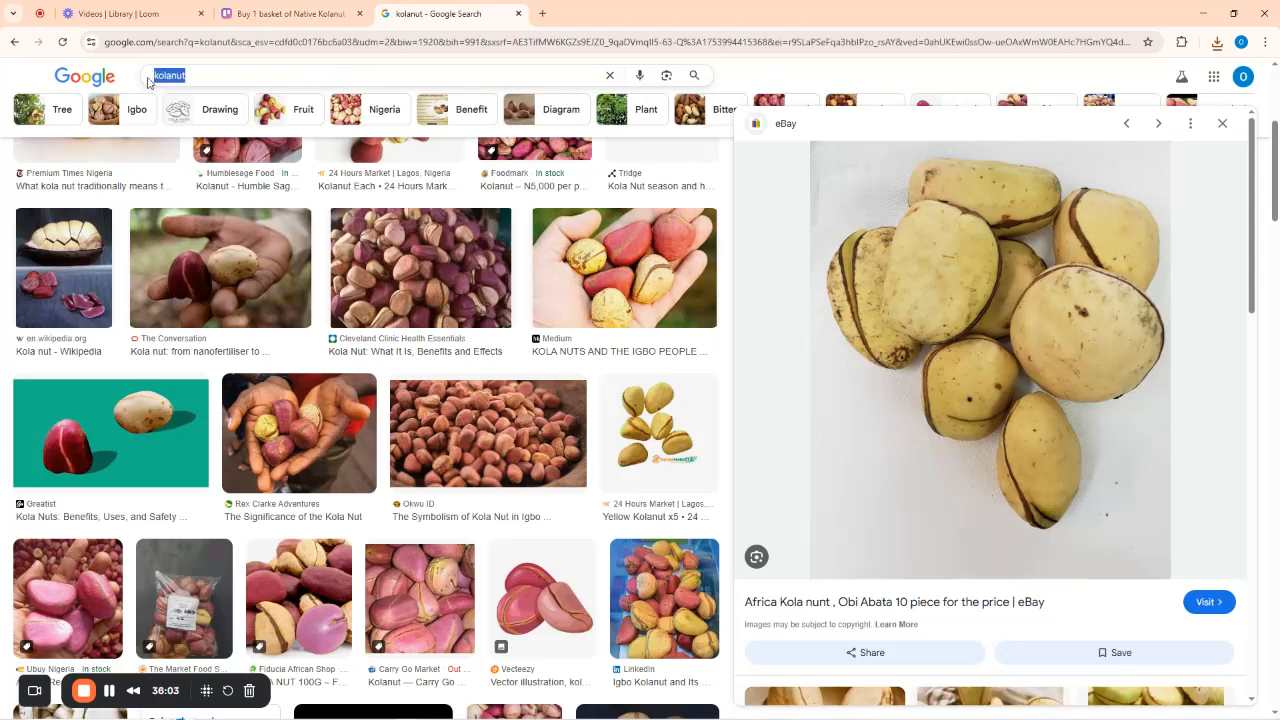
pyautogui.write('bitter ko')
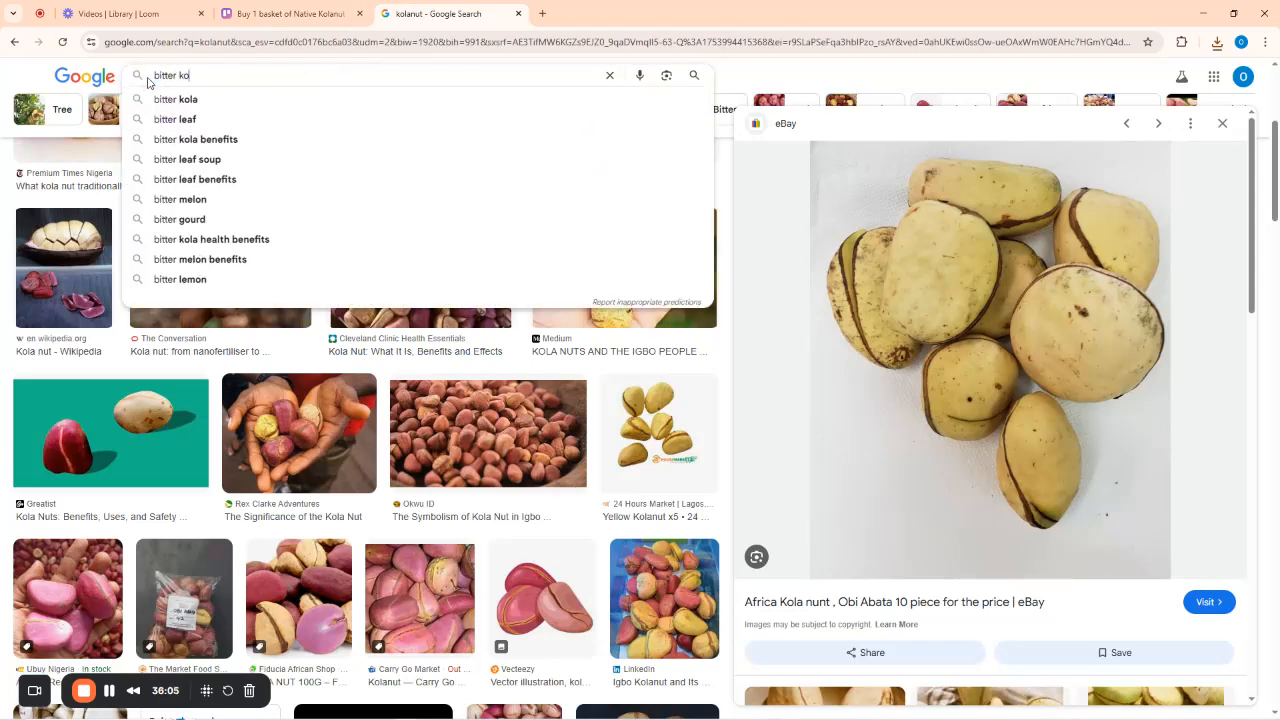
pyautogui.write('la')
pyautogui.press('Return')
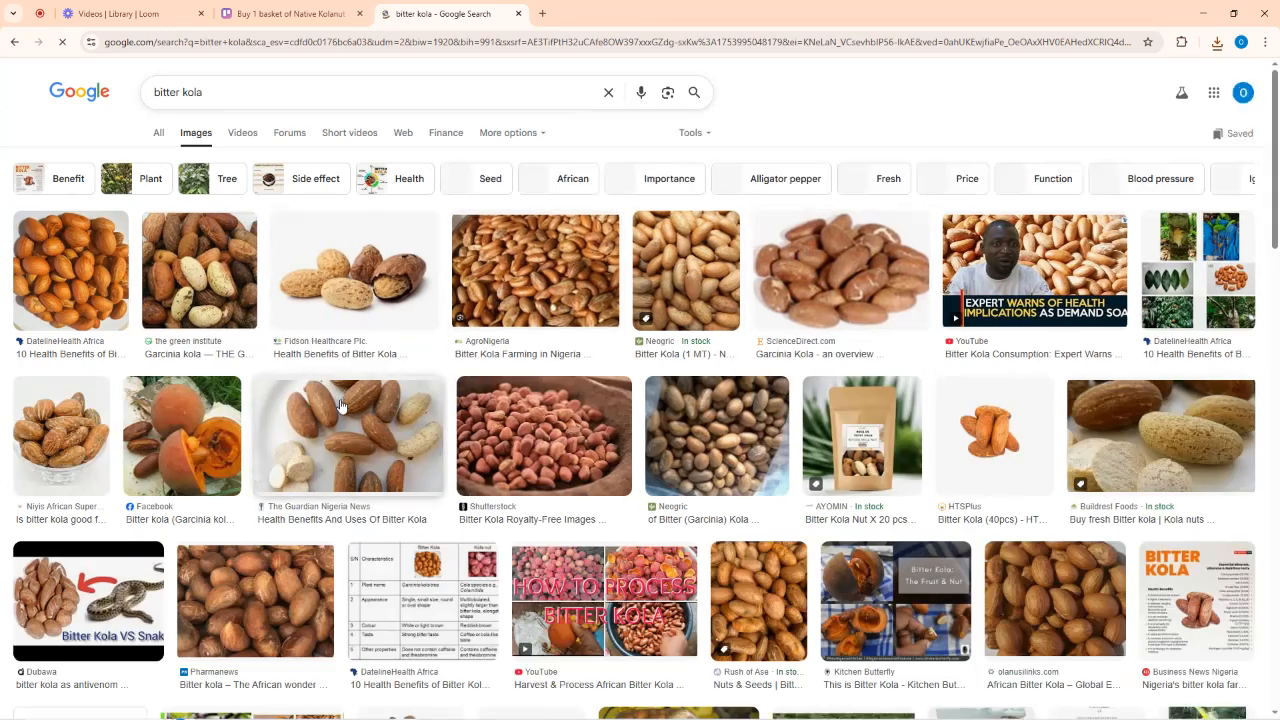
# Save the Pharmanews bitter kola photo to the Desktop as unnamed.jpg.
pyautogui.click(278, 587)
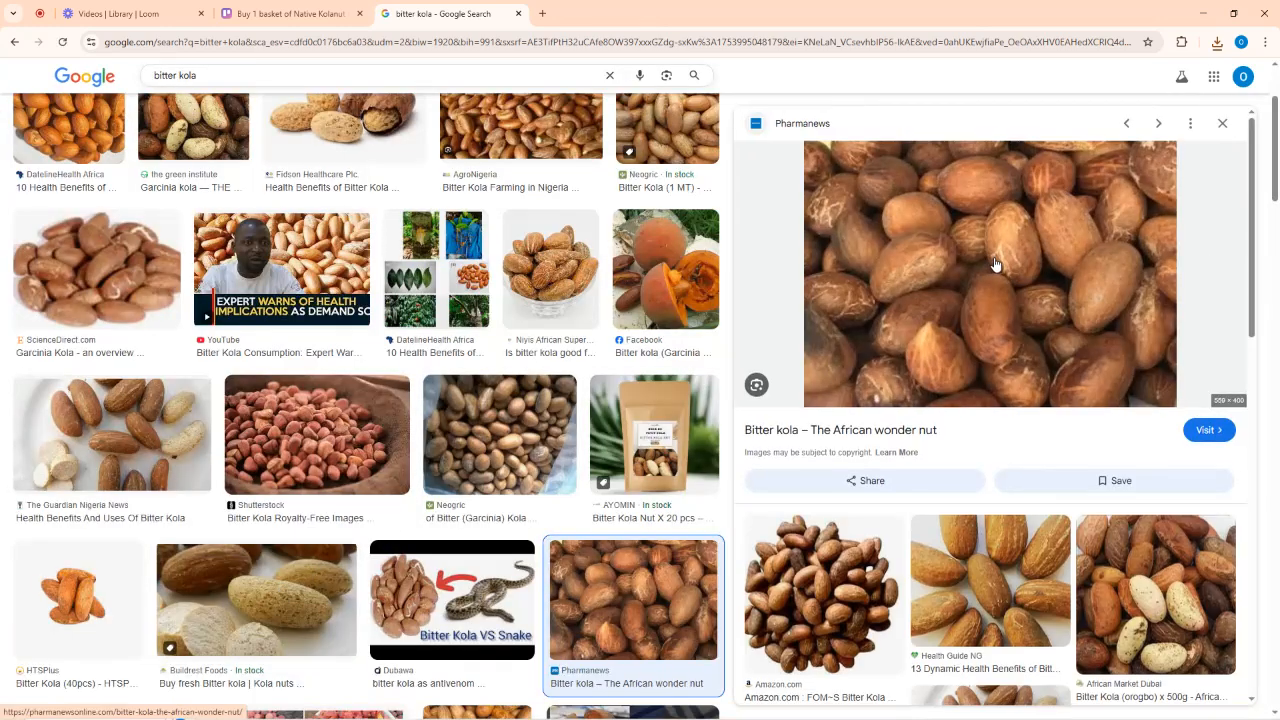
pyautogui.rightClick(995, 264)
pyautogui.click(1057, 468)
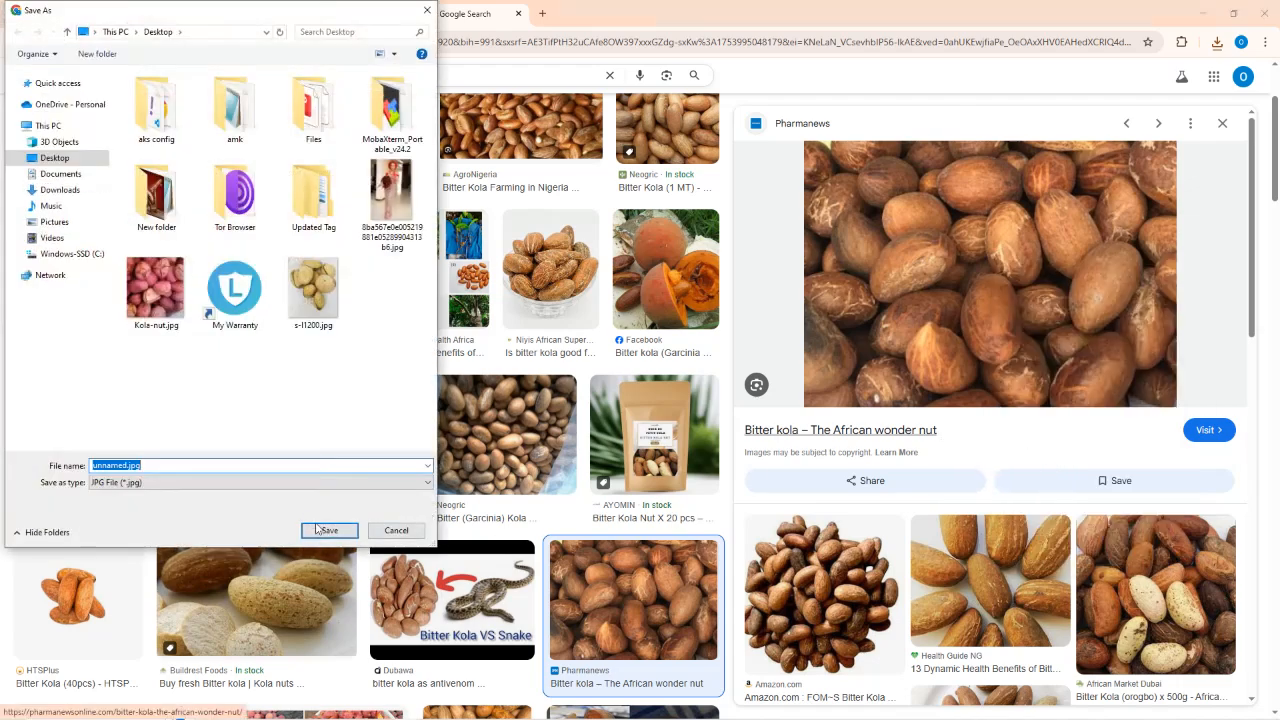
pyautogui.click(318, 529)
pyautogui.click(290, 13)
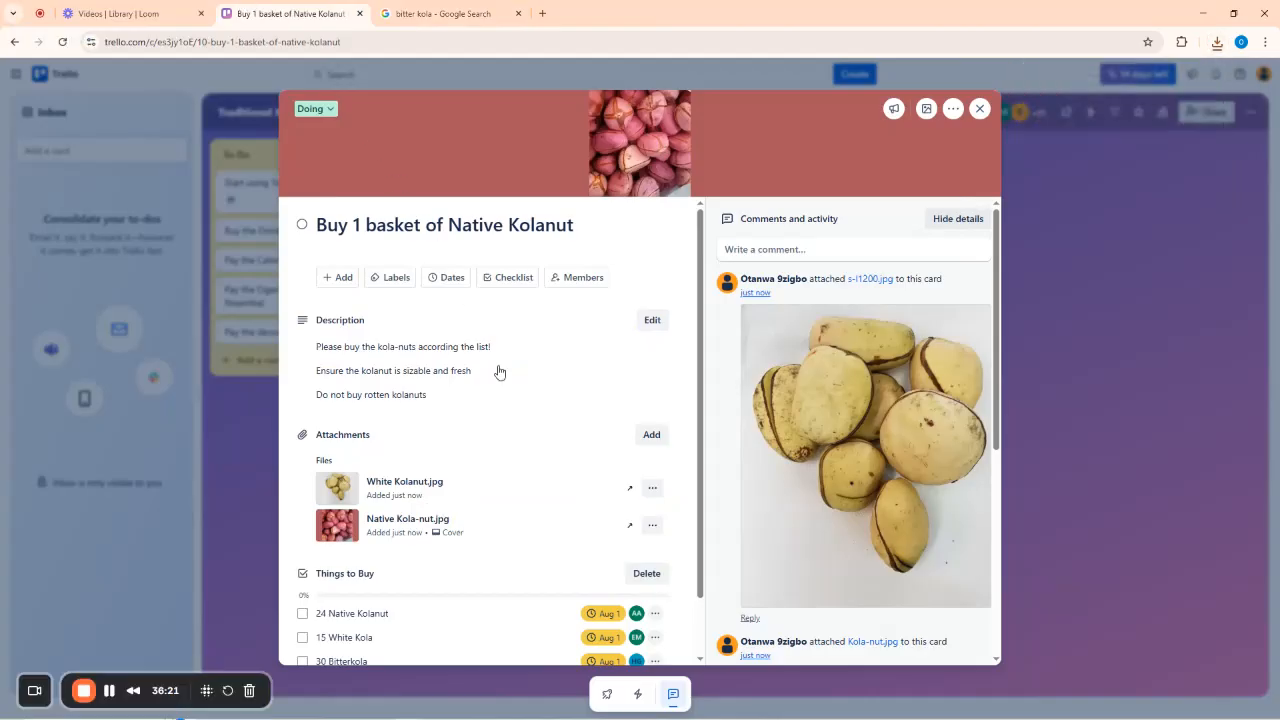
# Attach the bitter kola photo unnamed.jpg to the Native Kolanut card.
pyautogui.click(655, 434)
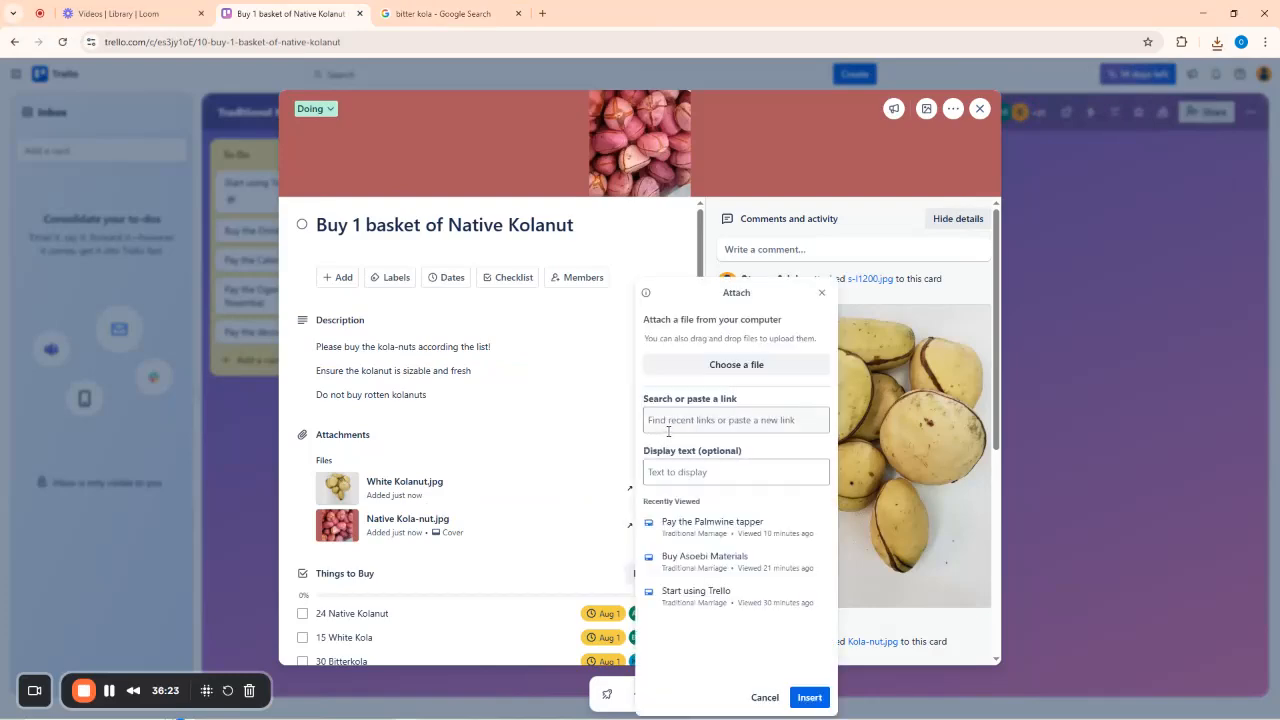
pyautogui.click(714, 366)
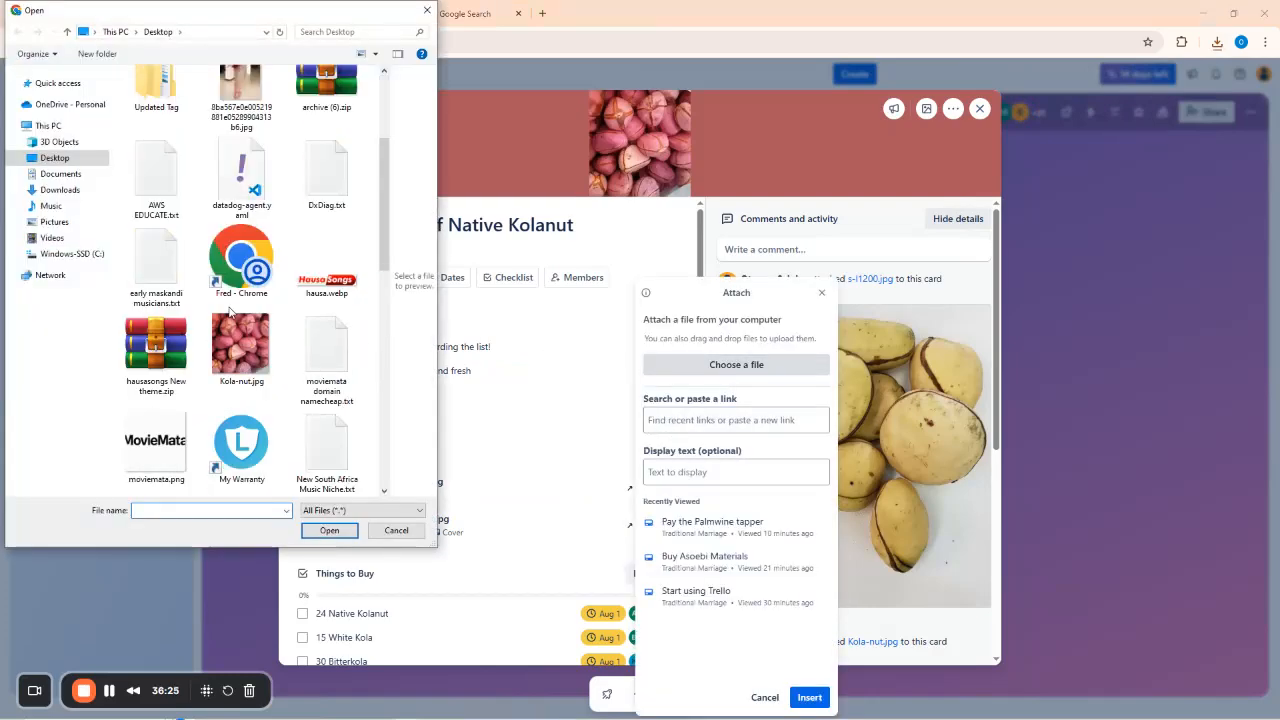
pyautogui.scroll(-3, 230, 312)
pyautogui.scroll(-3, 175, 283)
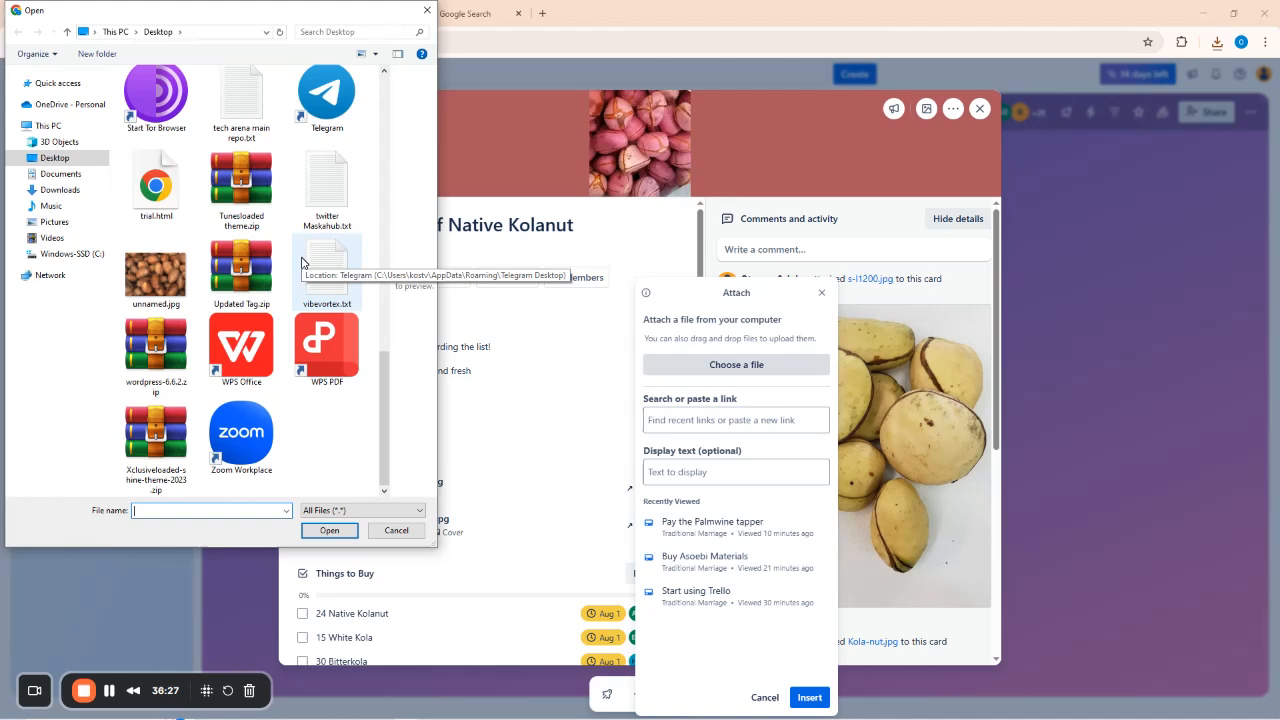
pyautogui.click(172, 283)
pyautogui.click(331, 532)
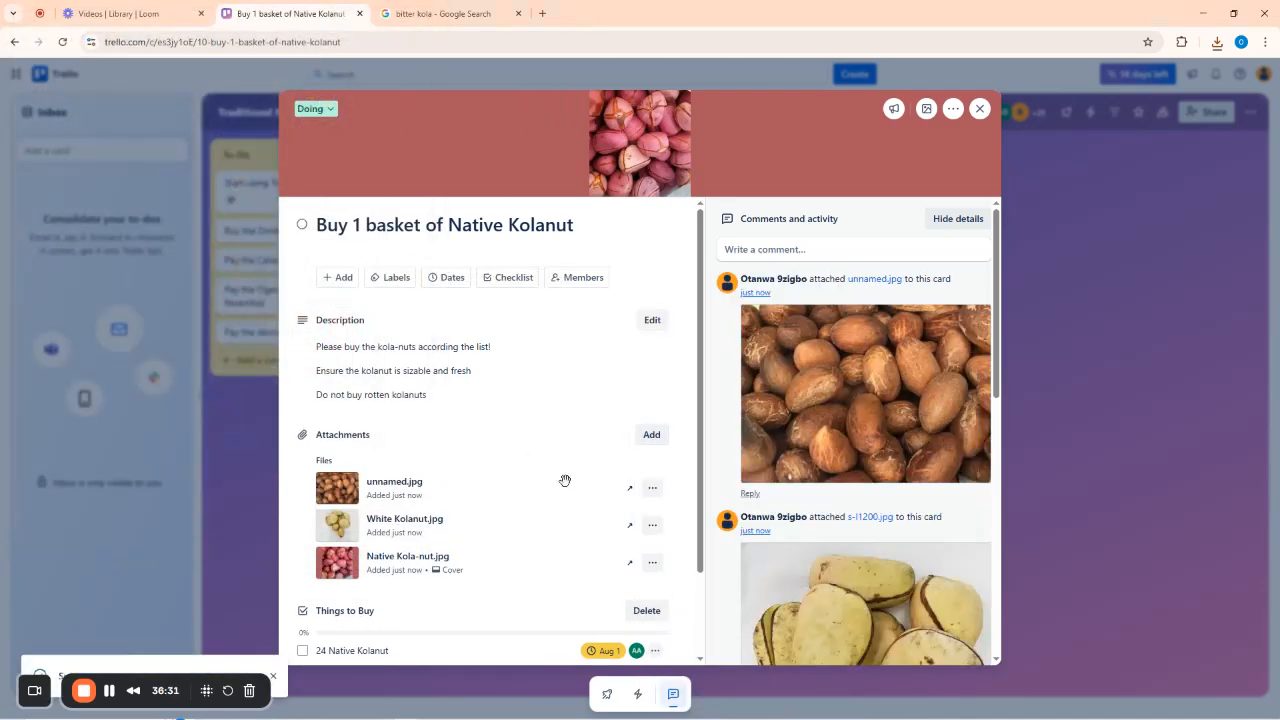
# Rename the unnamed.jpg attachment to Bitterkola.jpg.
pyautogui.click(652, 487)
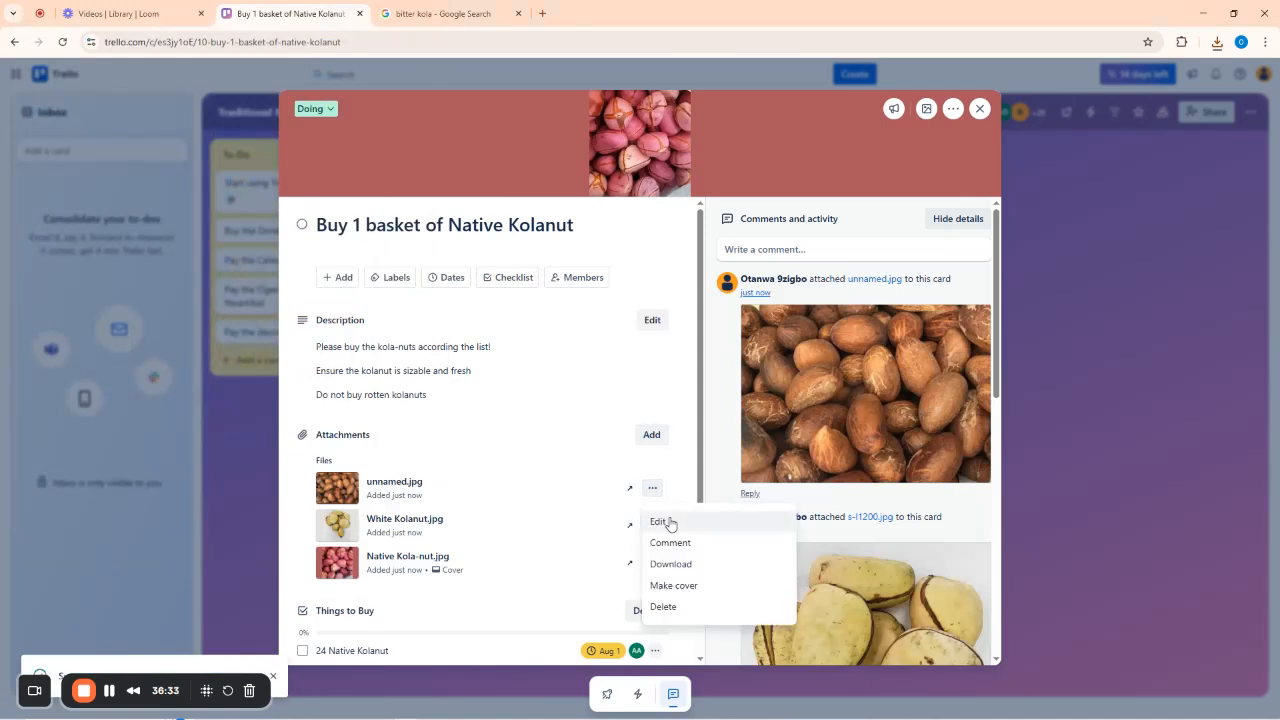
pyautogui.click(662, 522)
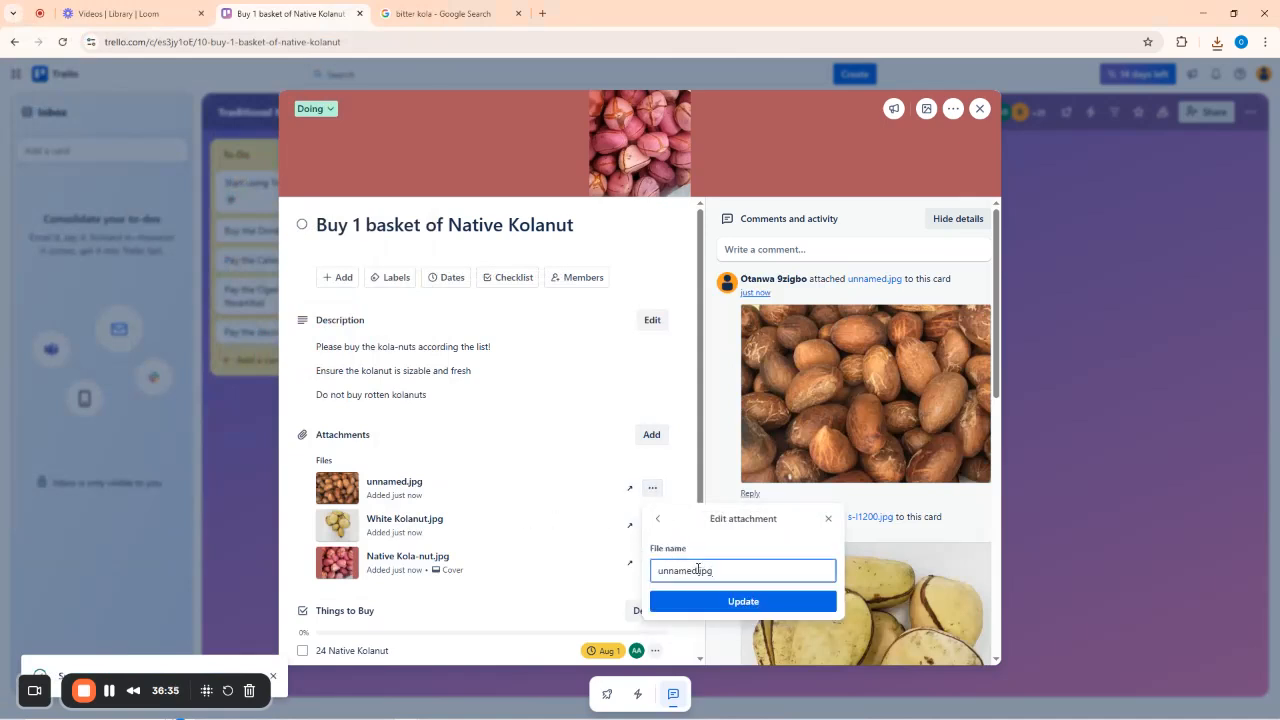
pyautogui.moveTo(696, 569); pyautogui.dragTo(613, 568)
pyautogui.write('Bit')
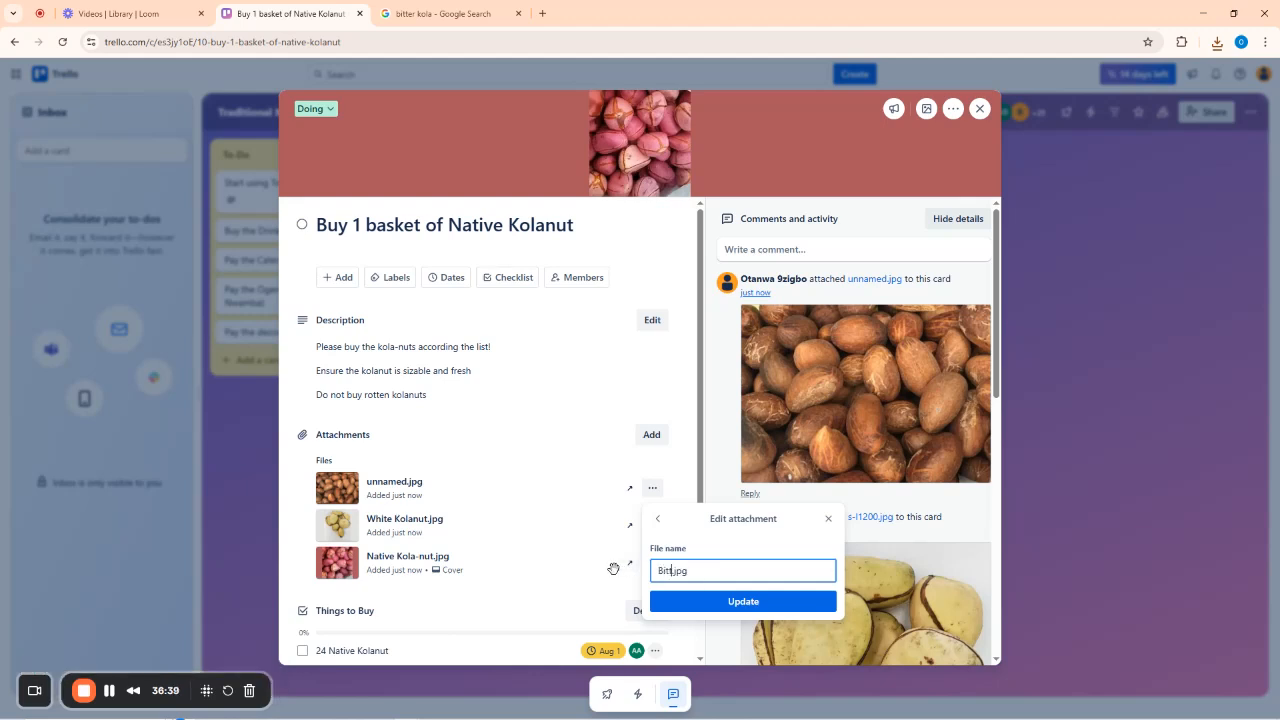
pyautogui.write('terkola')
pyautogui.click(697, 592)
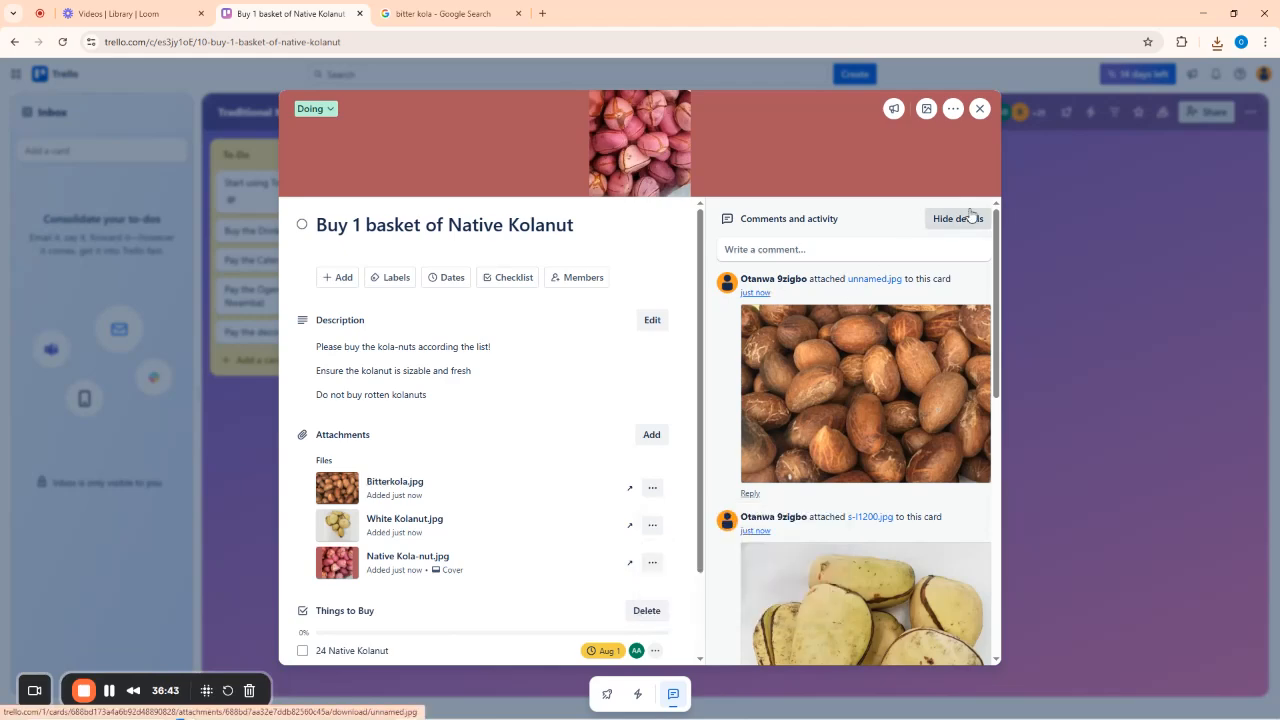
# Close the Native Kolanut card, reopen it to review its checklist, then close it again.
pyautogui.click(980, 108)
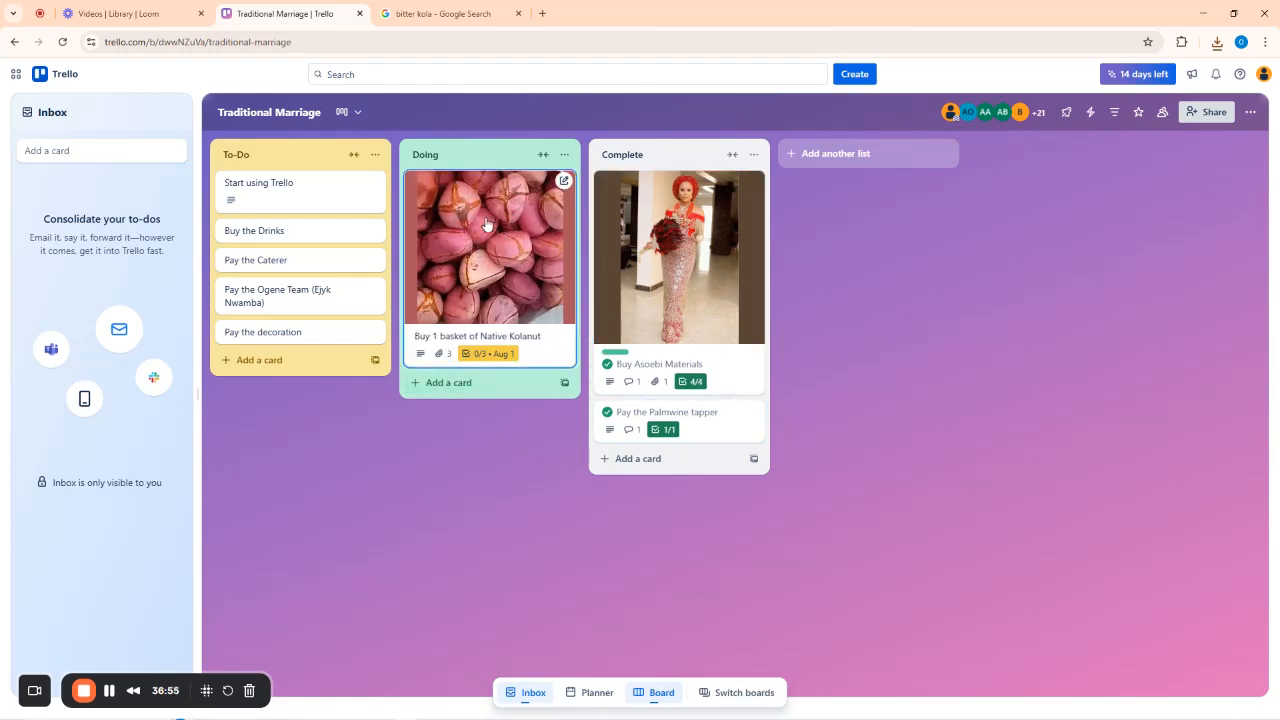
pyautogui.click(498, 268)
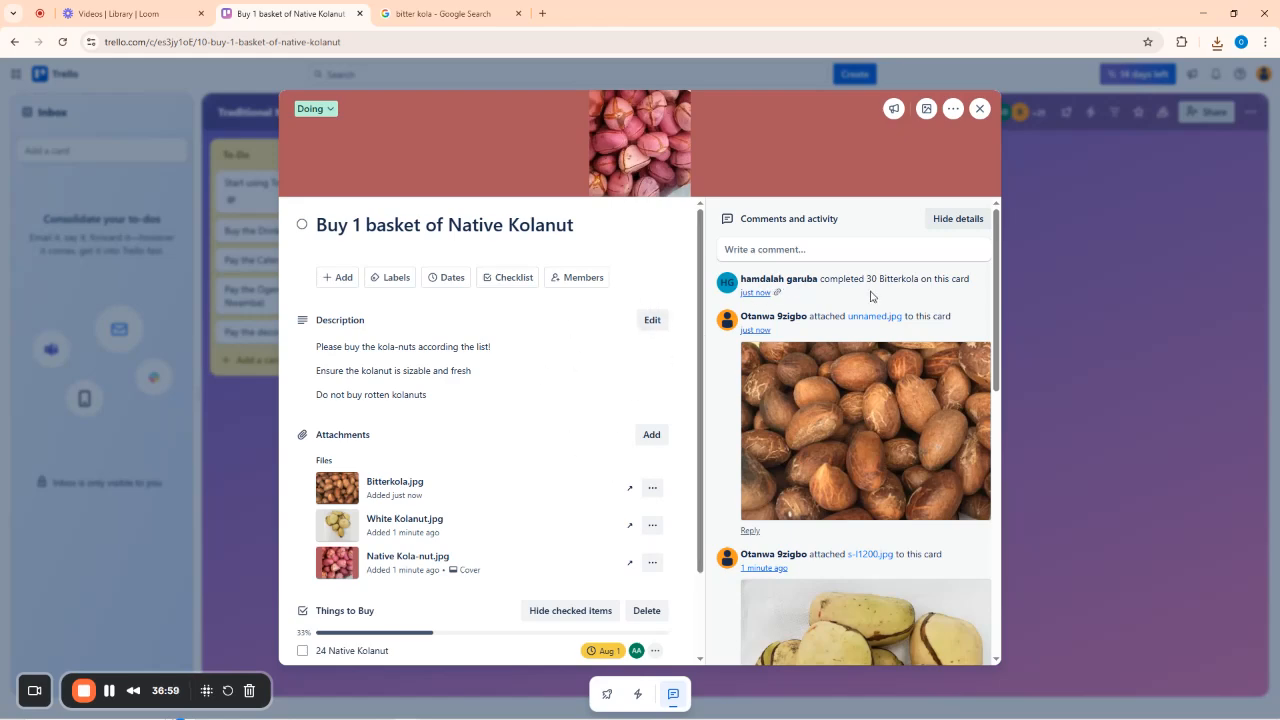
pyautogui.click(980, 108)
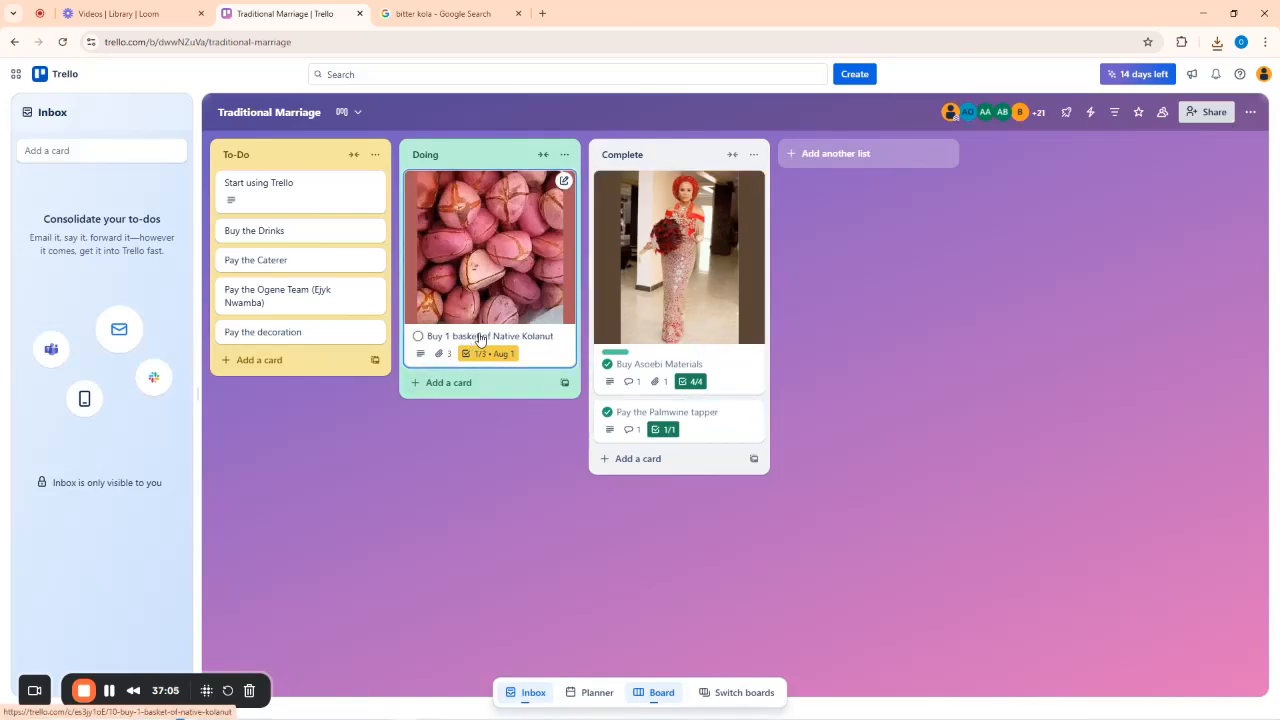
pyautogui.click(529, 336)
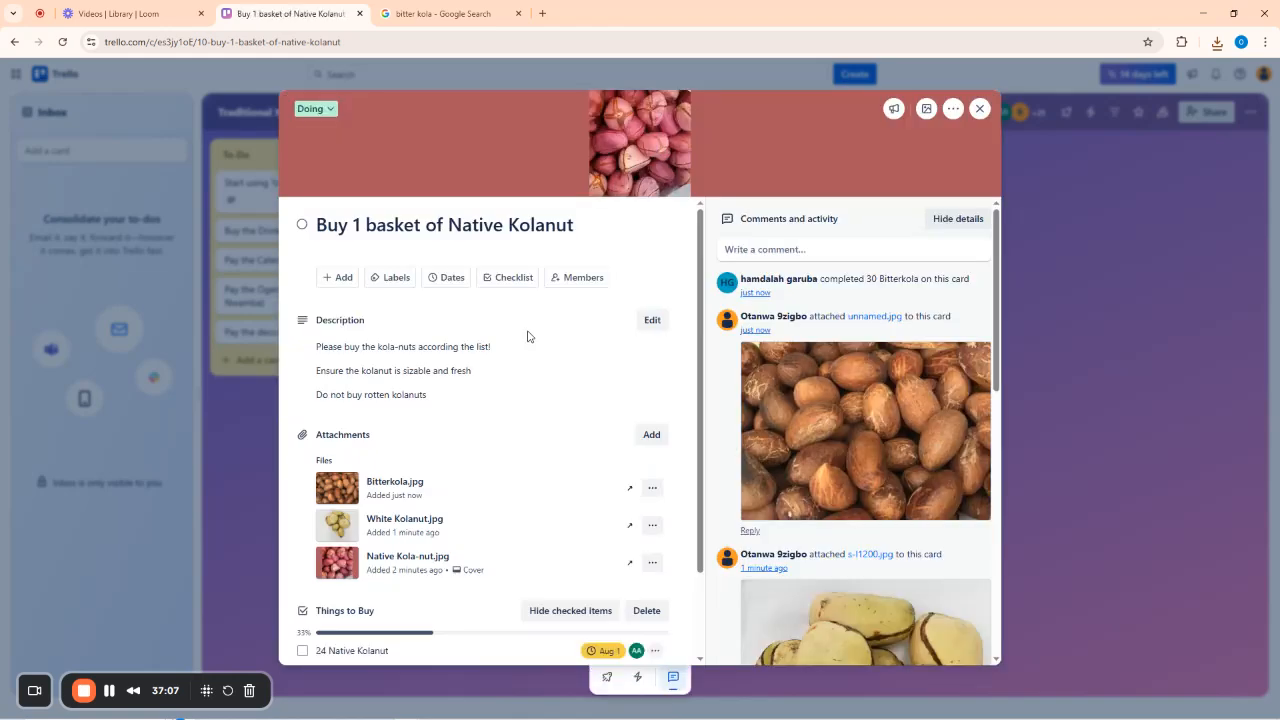
pyautogui.scroll(-2, 437, 530)
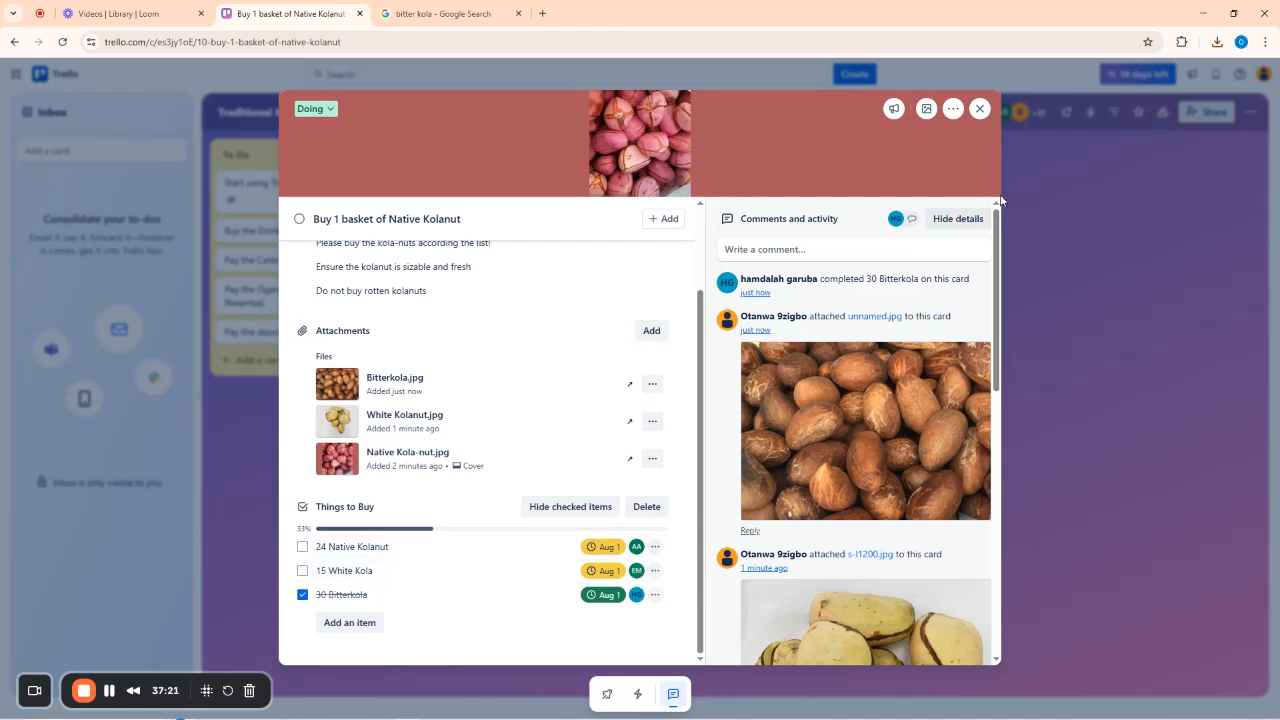
pyautogui.click(979, 108)
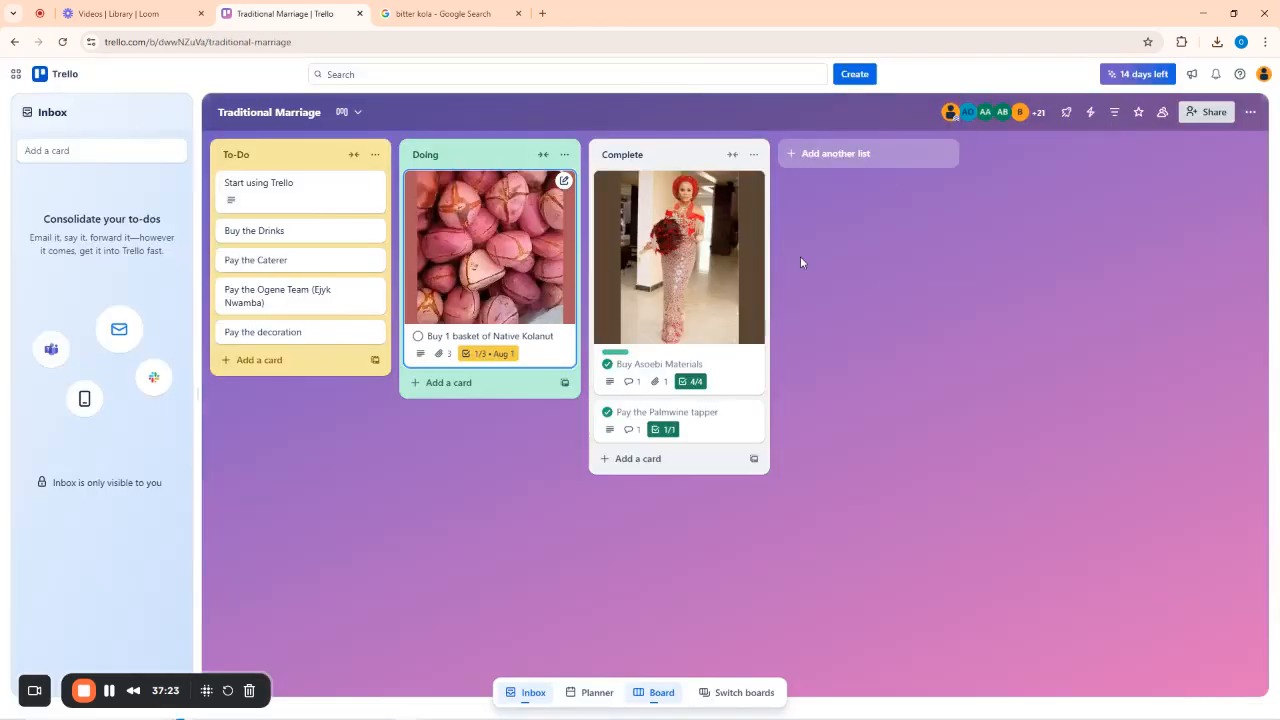
# Describe Buy the Drinks: buy drinks according to the marriage list; mistakes won't be tolerated.
pyautogui.click(277, 233)
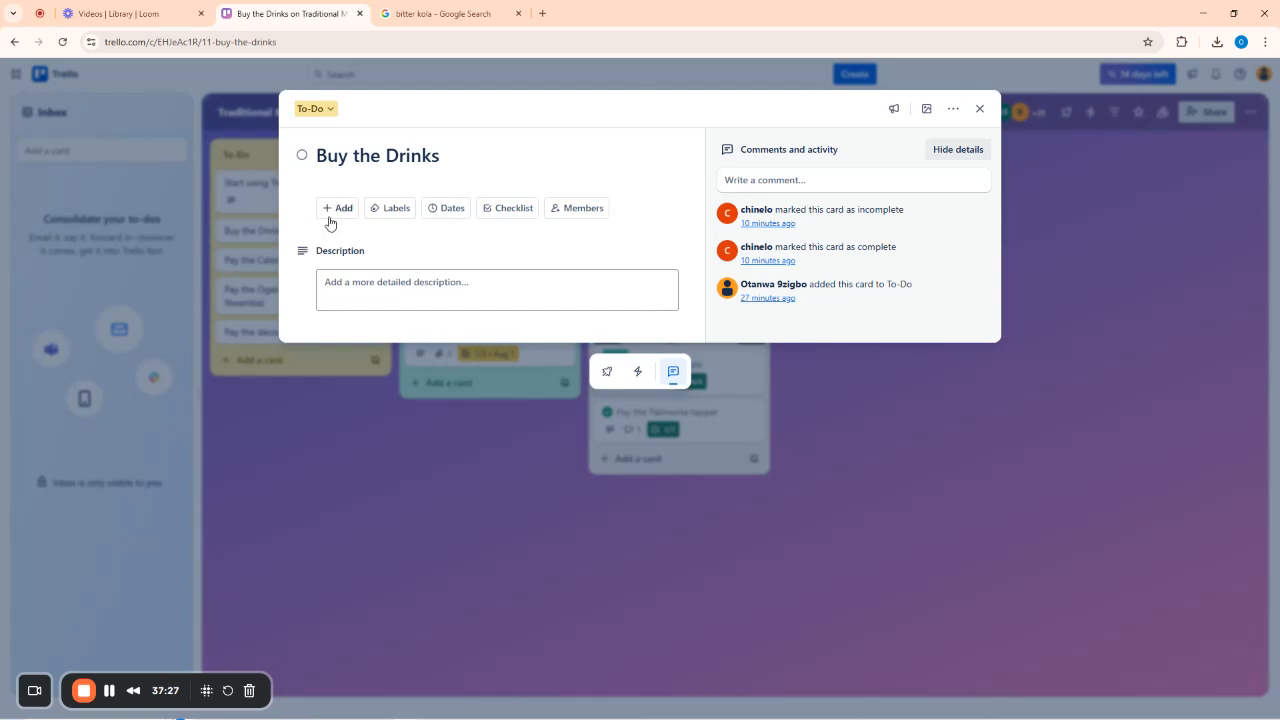
pyautogui.click(424, 284)
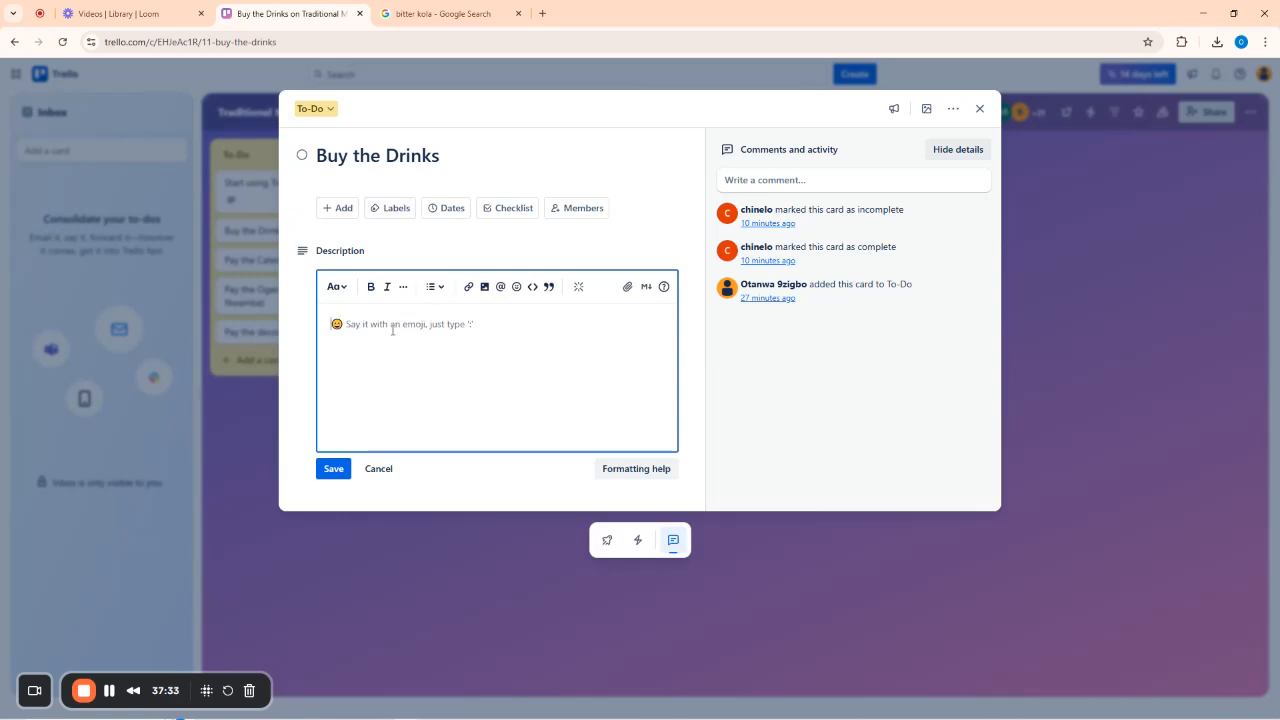
pyautogui.write('Buy')
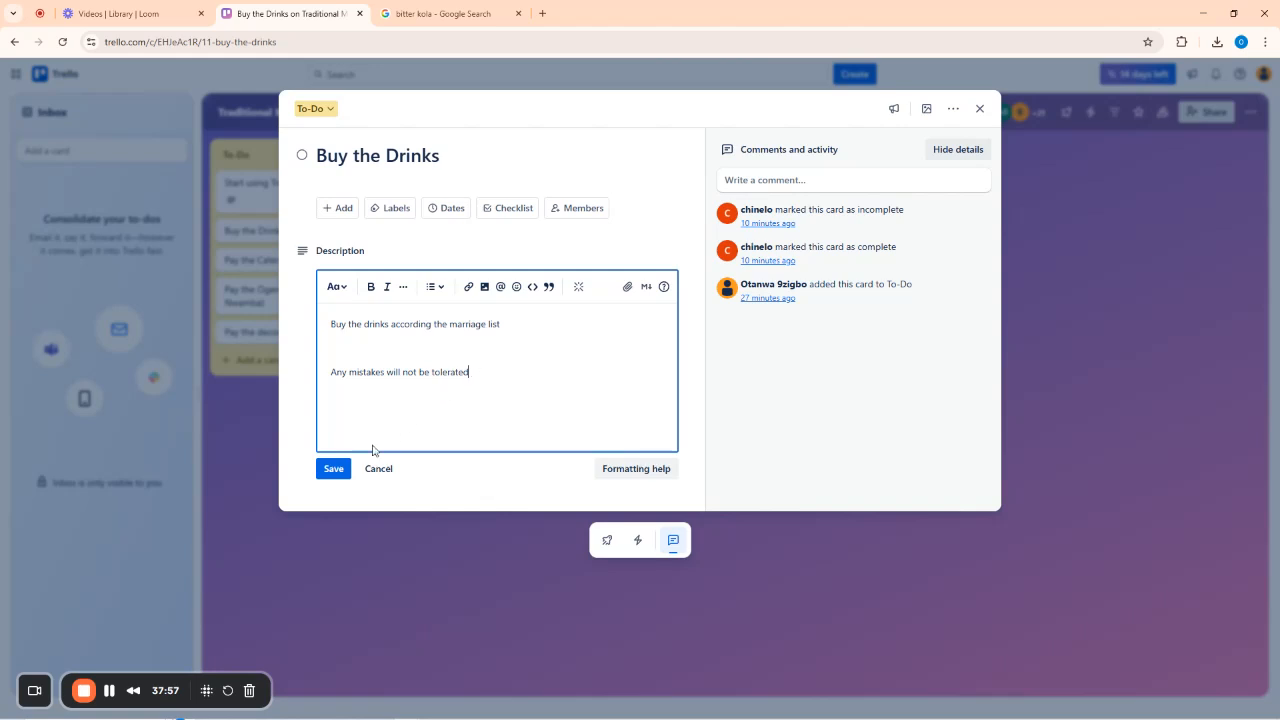
pyautogui.click(332, 470)
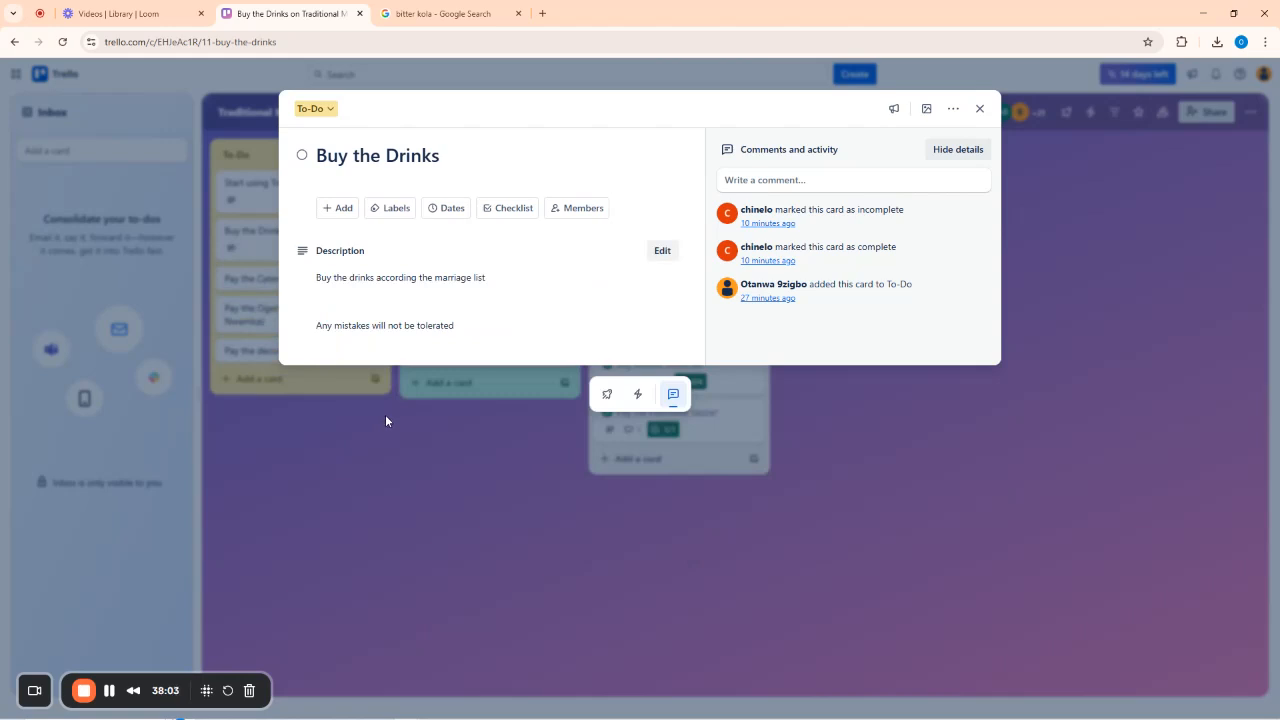
# Add a Things to Buy checklist: 15 crates stout, 10 OH mpa (Hero), 10 maltina/dubic malt, 15 mineral.
pyautogui.click(512, 208)
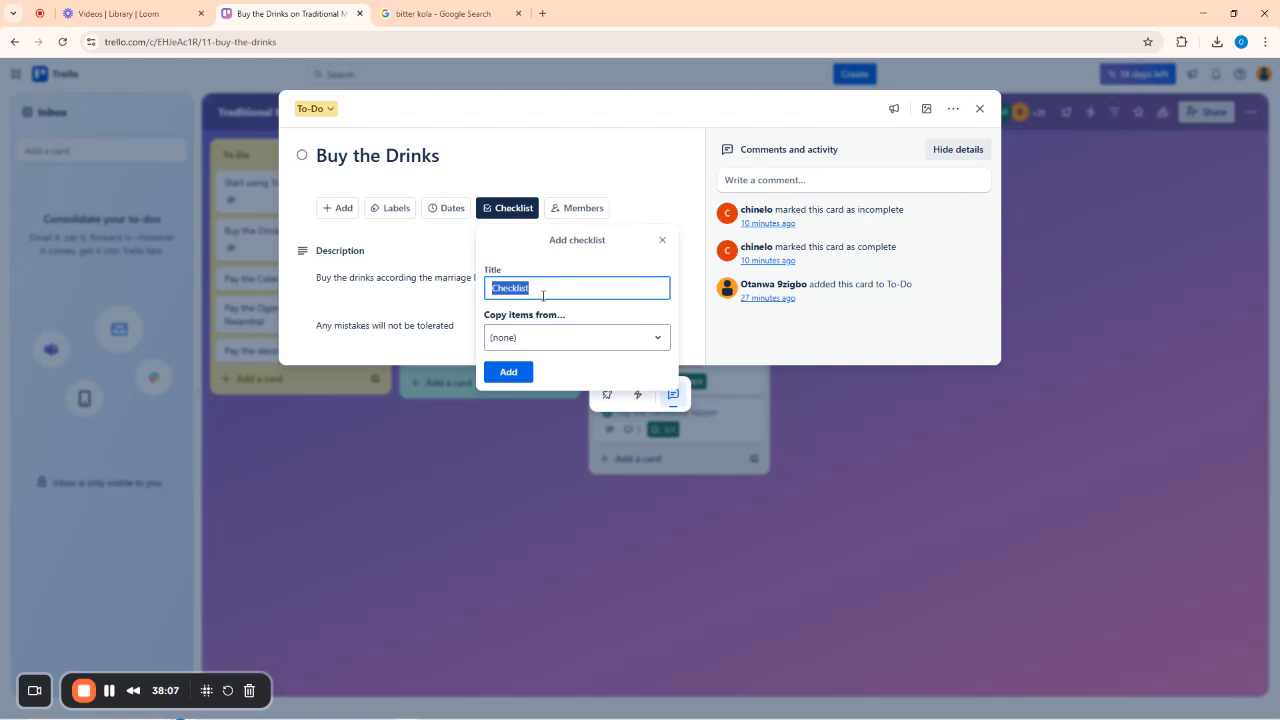
pyautogui.write('Things to')
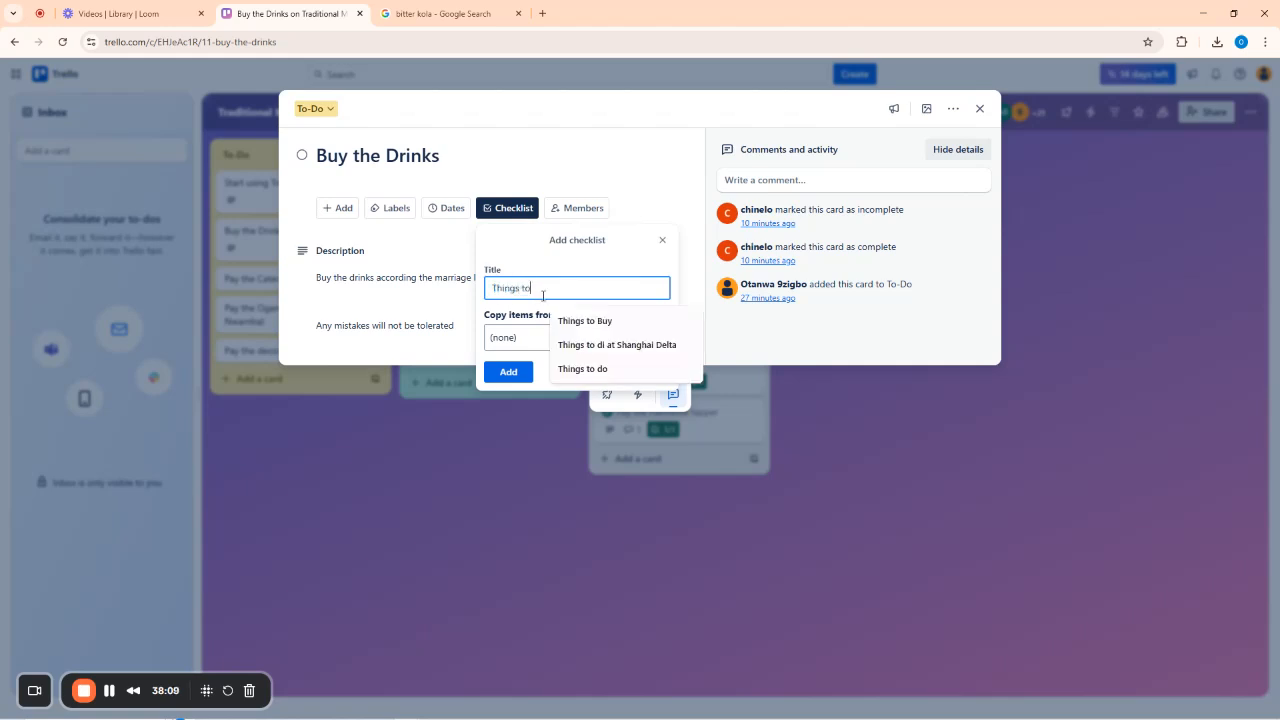
pyautogui.write(' Buy')
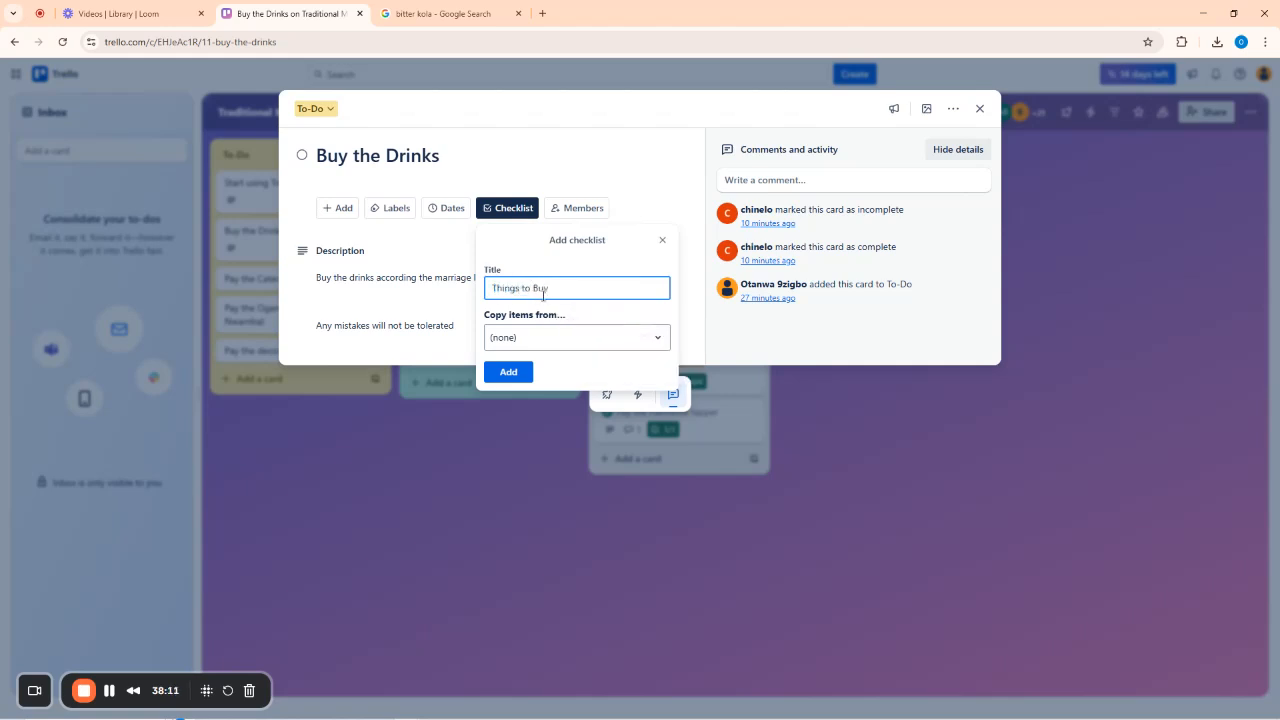
pyautogui.click(510, 372)
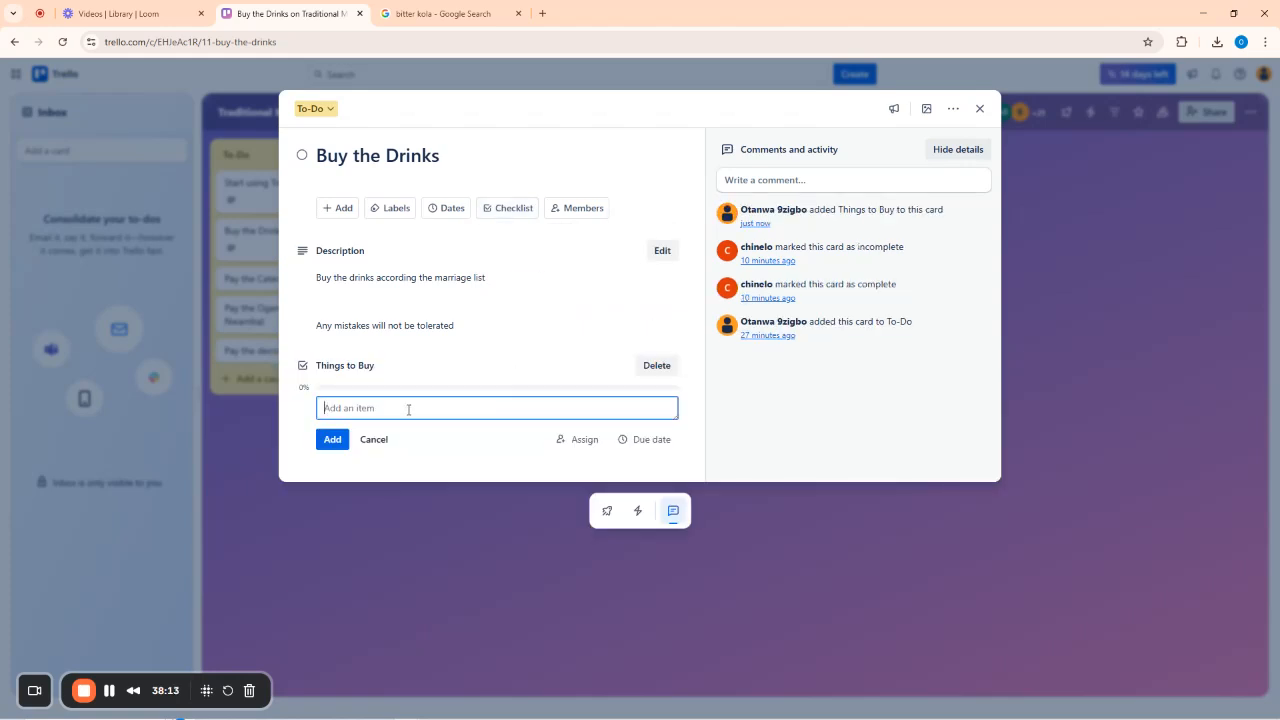
pyautogui.write('15 Crates of stout')
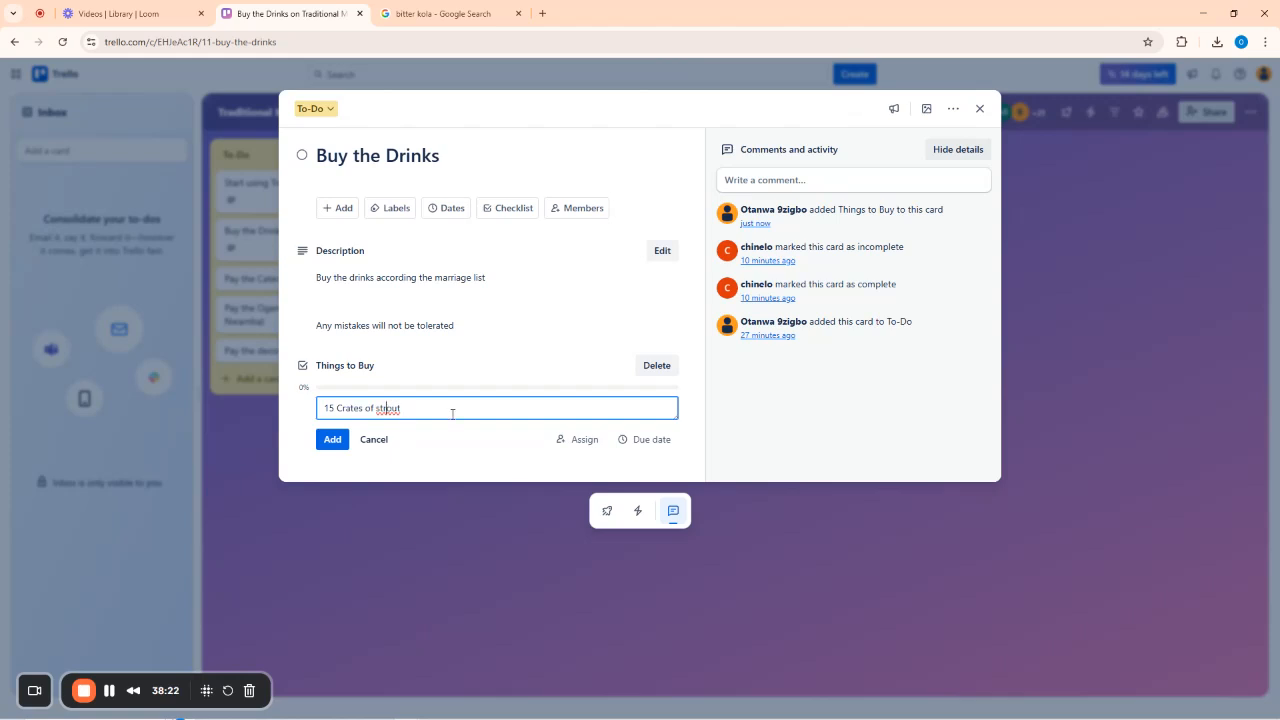
pyautogui.click(331, 439)
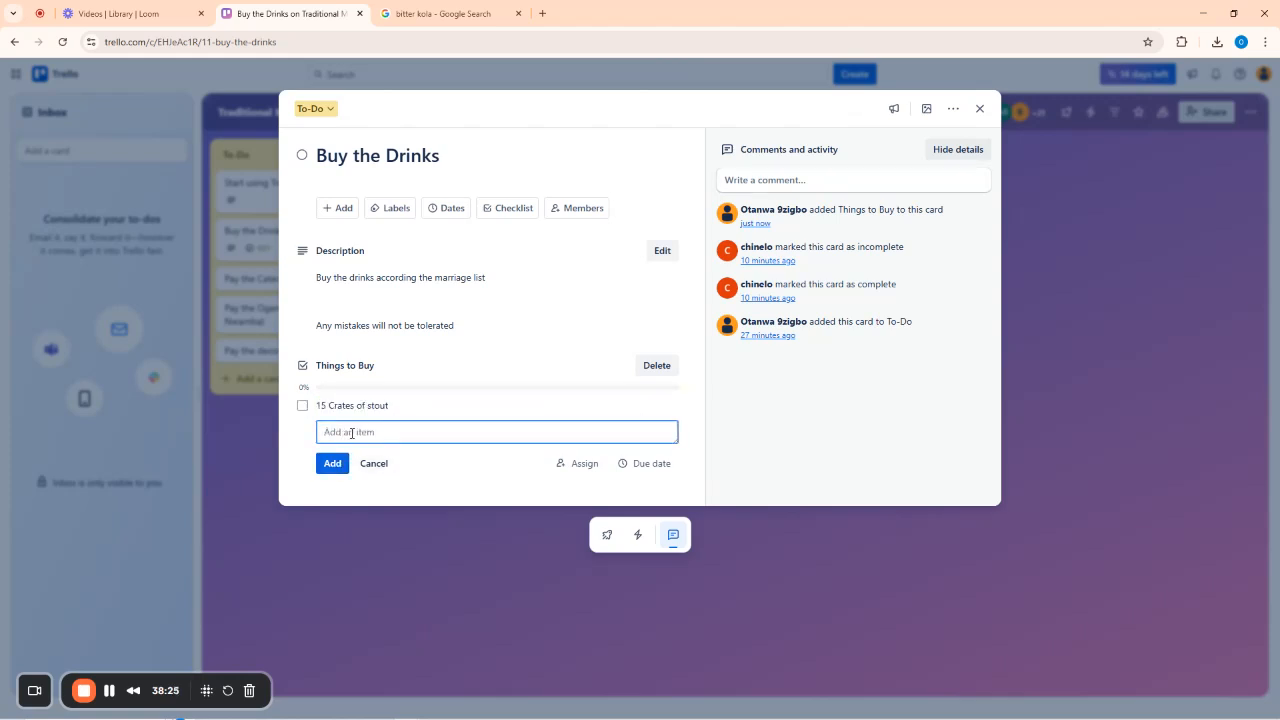
pyautogui.write('10 crates of OH mpa (Hero')
pyautogui.click(335, 462)
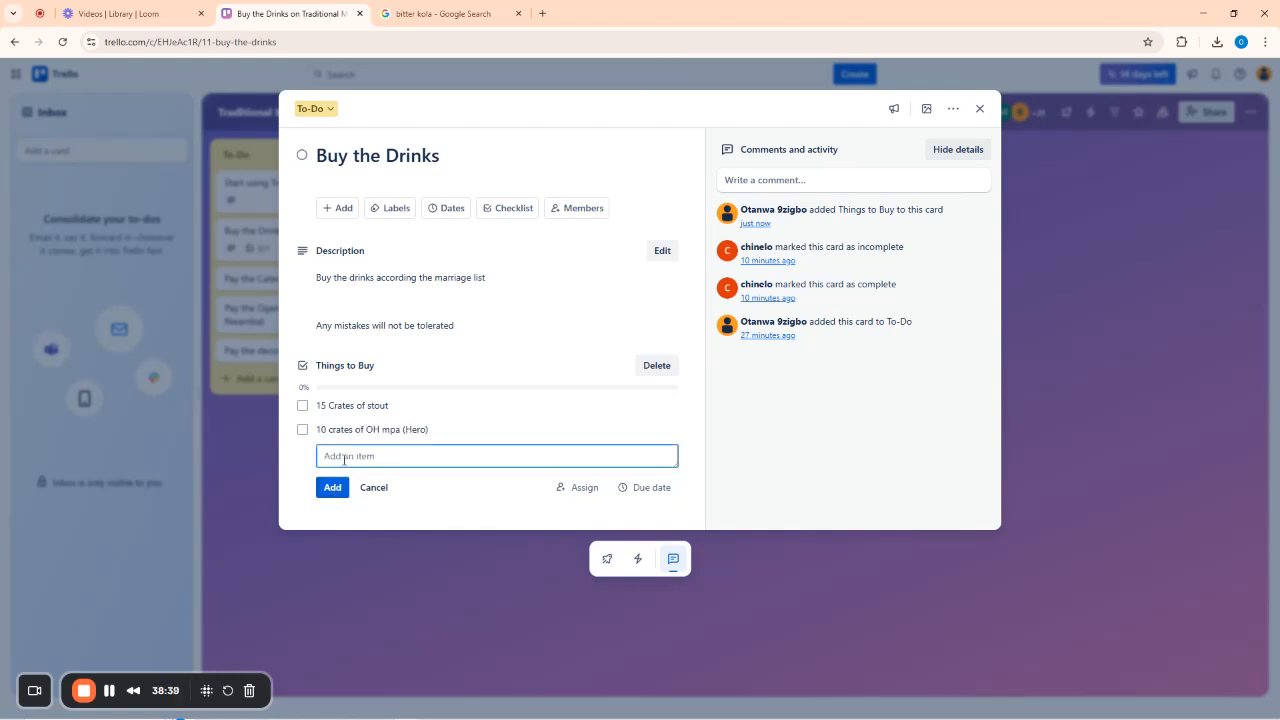
pyautogui.write('10 crates of maltina/dubic malt')
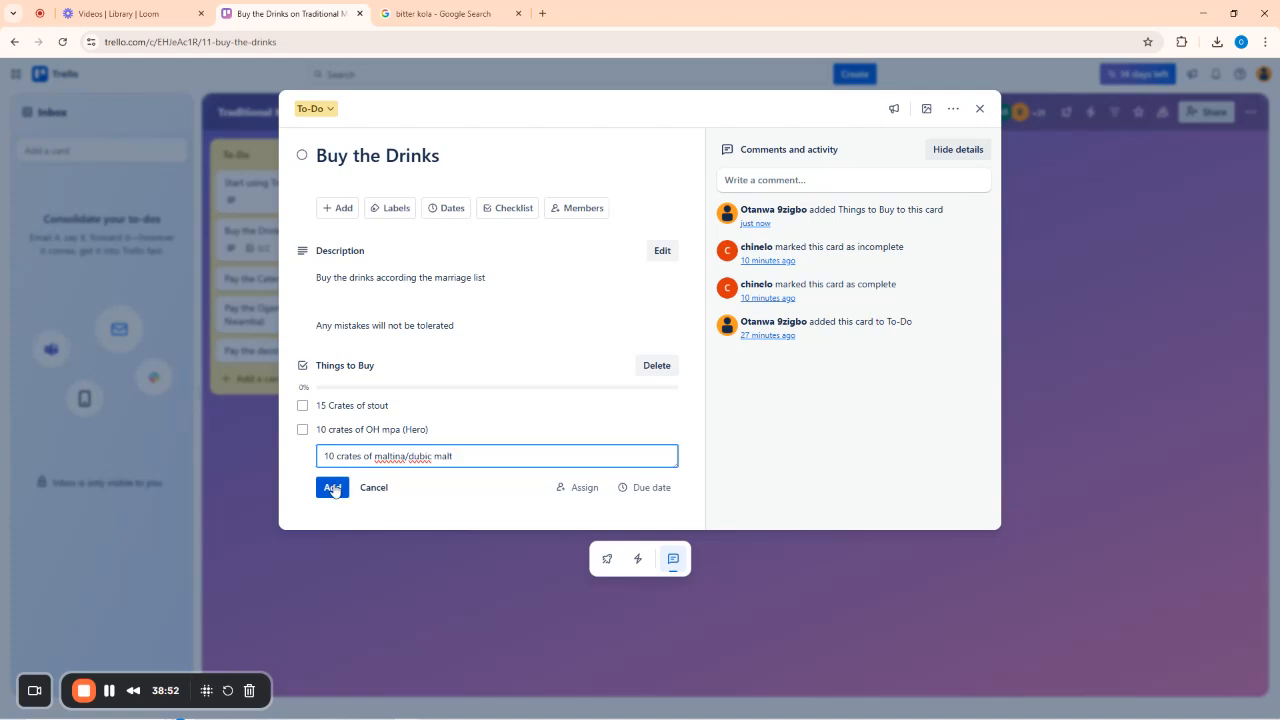
pyautogui.click(331, 487)
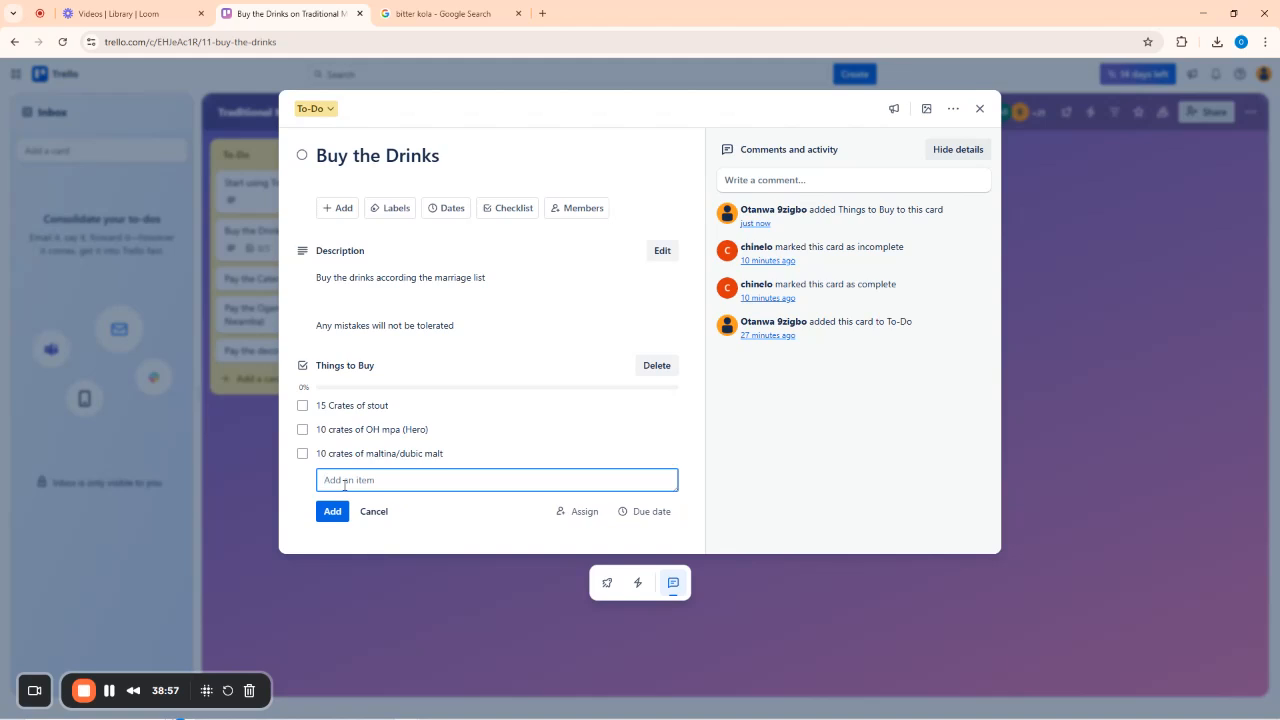
pyautogui.write('15 cratees of mineral')
pyautogui.press('Return')
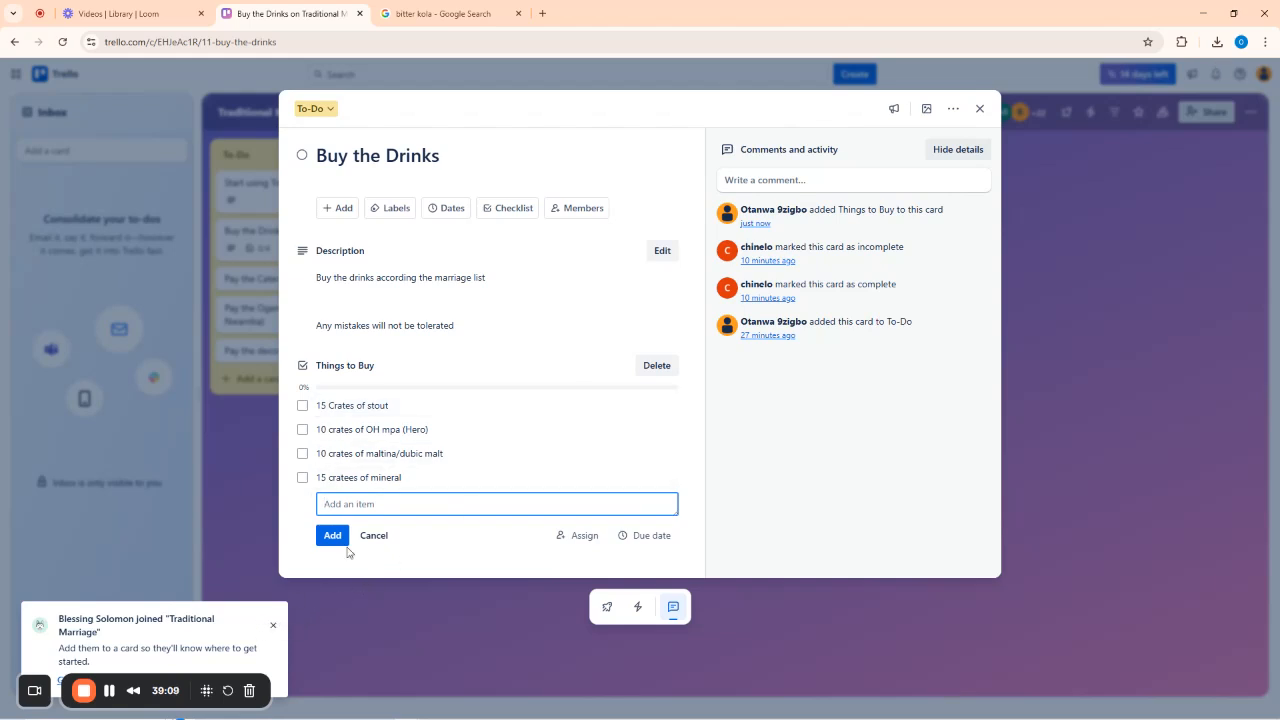
pyautogui.click(274, 630)
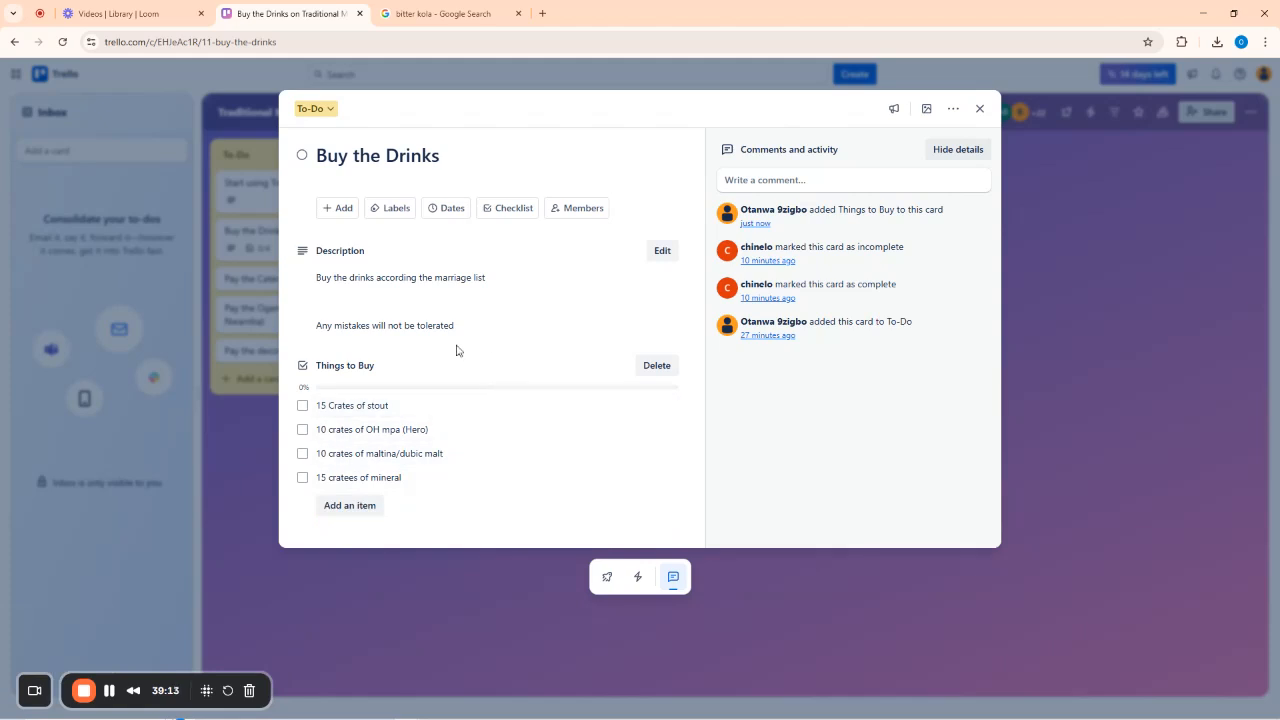
# Tag the Buy the Drinks card with the red label.
pyautogui.click(386, 208)
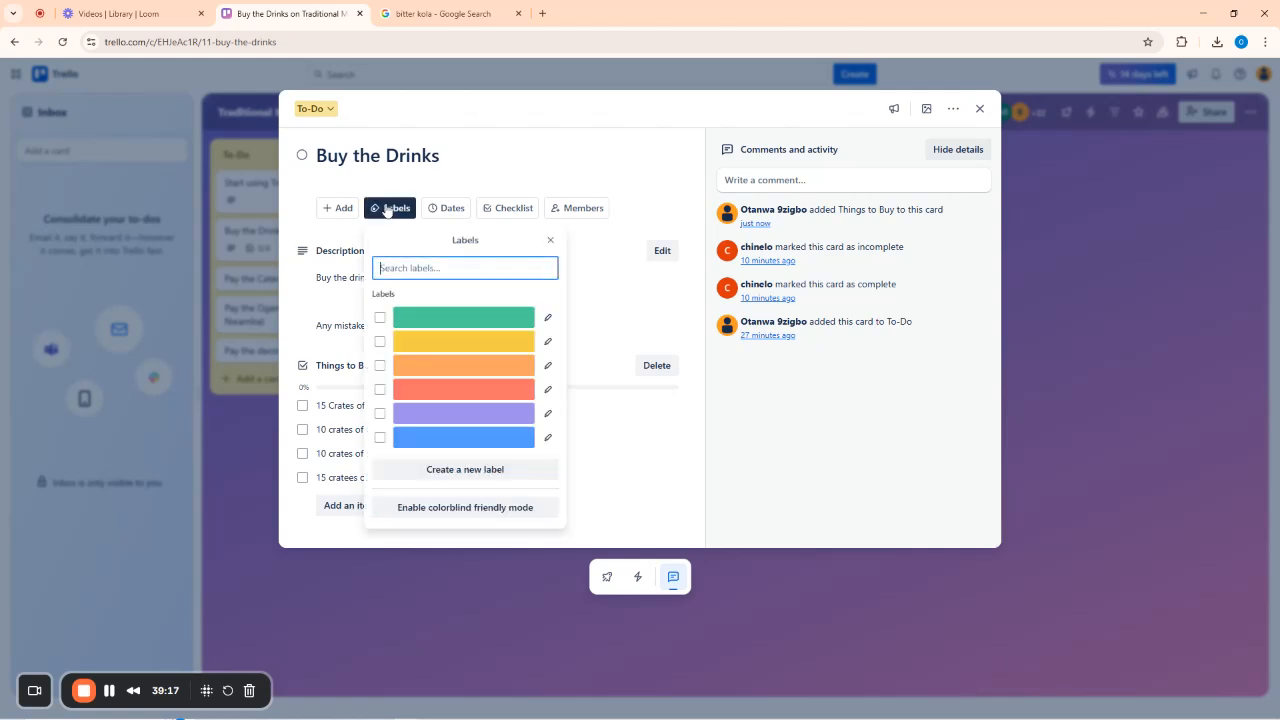
pyautogui.click(443, 389)
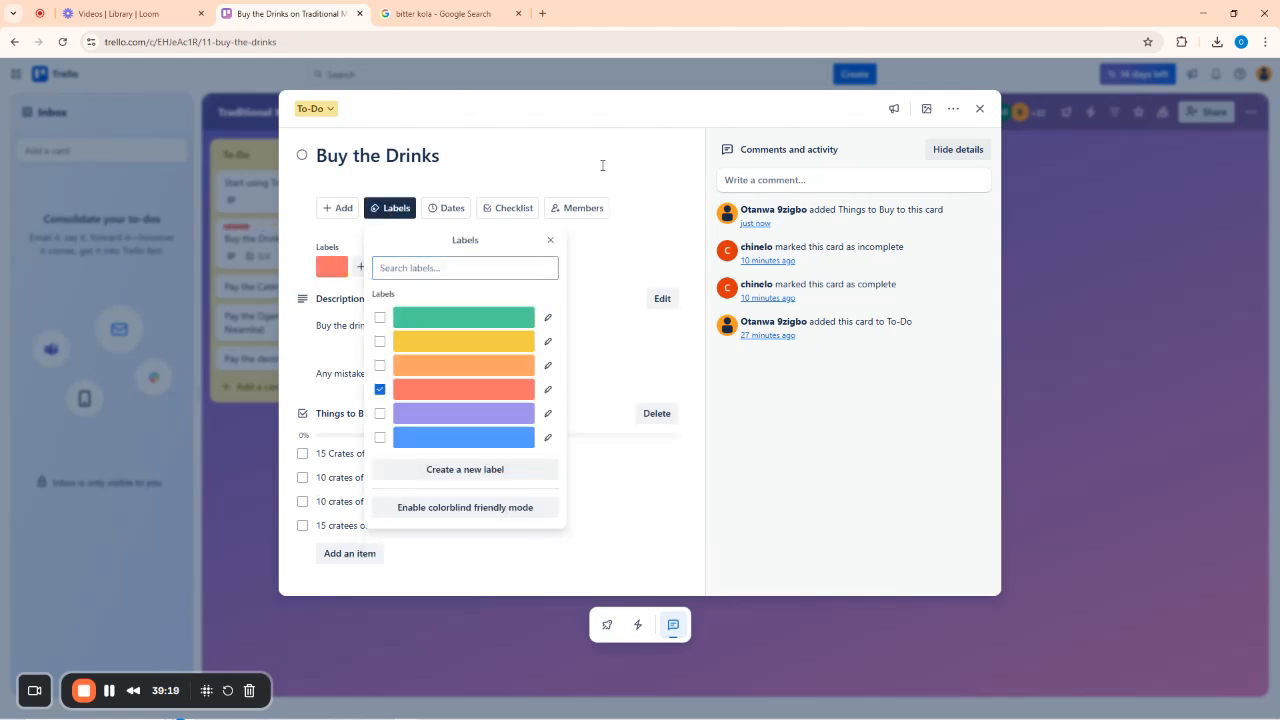
pyautogui.press('Escape')
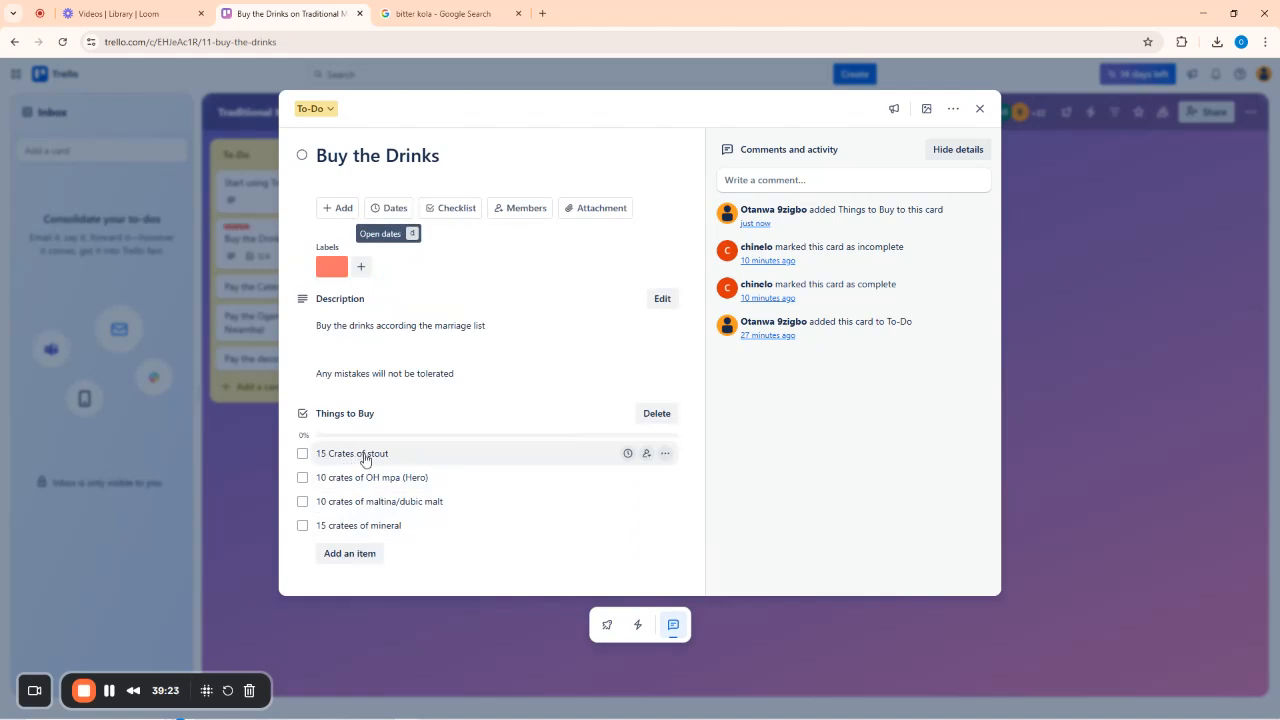
# Assign board members to the stout, OH mpa and maltina items, leaving mineral unassigned.
pyautogui.click(646, 455)
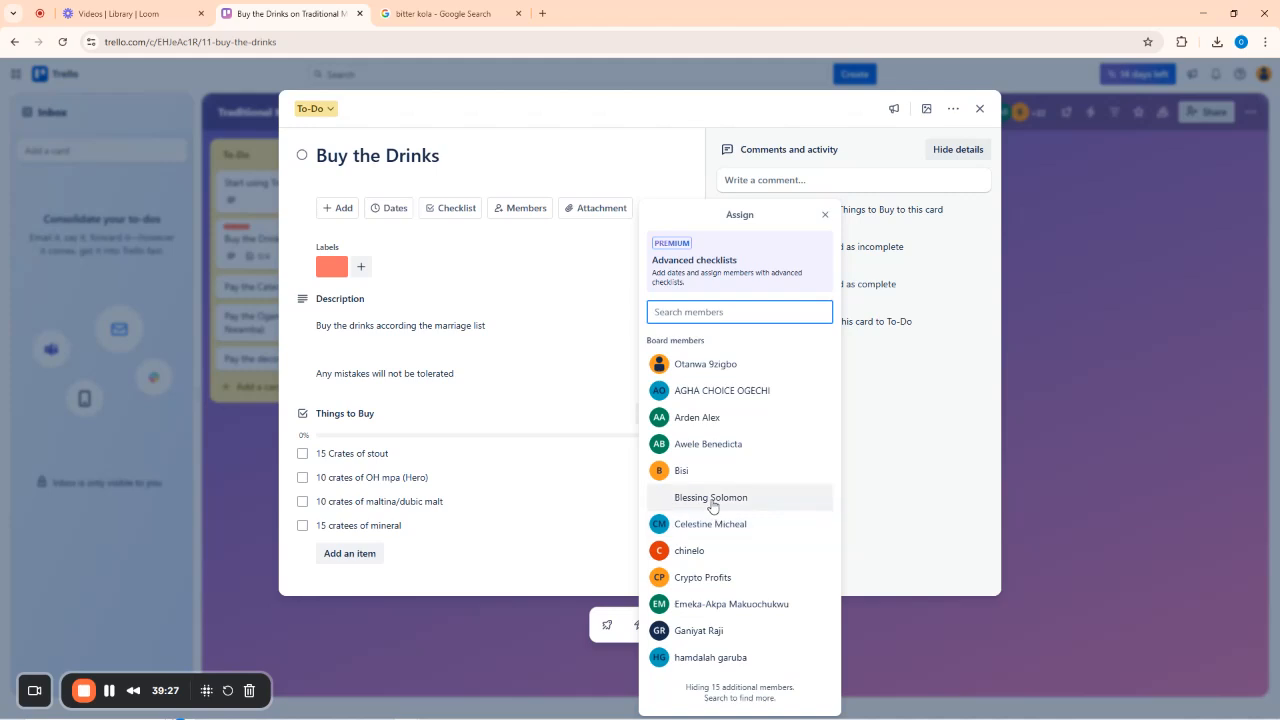
pyautogui.click(722, 580)
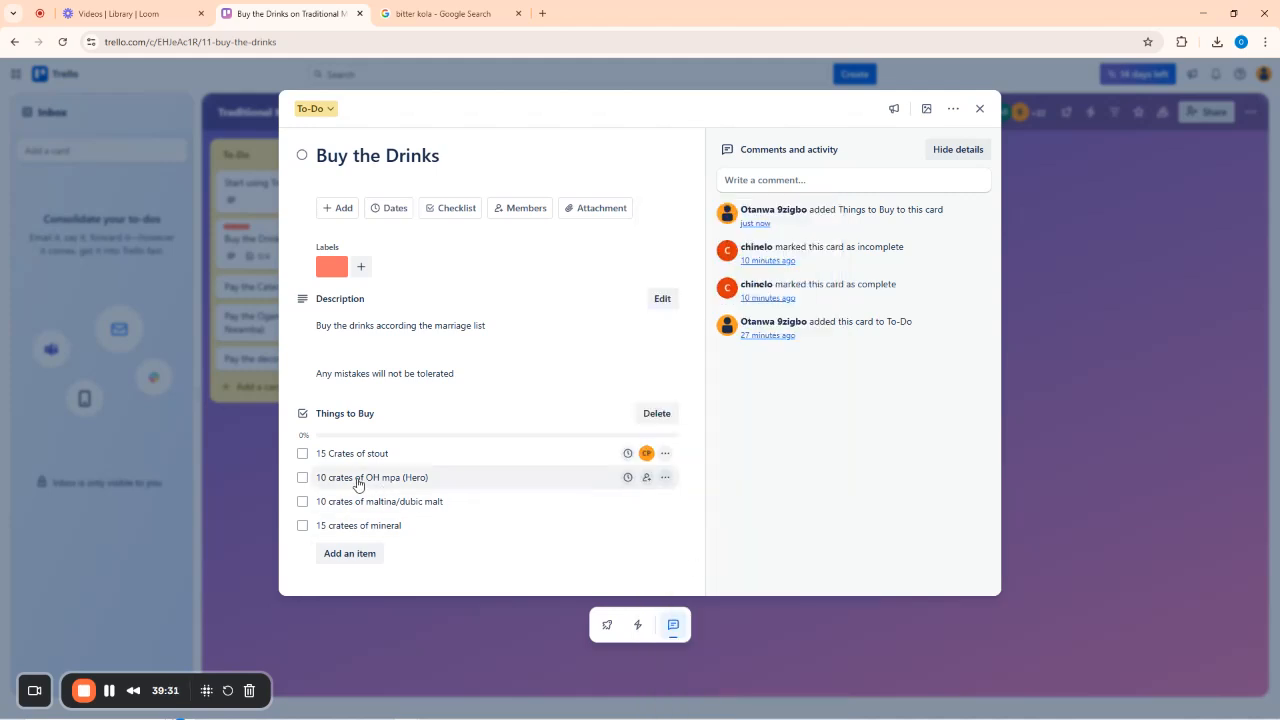
pyautogui.click(646, 477)
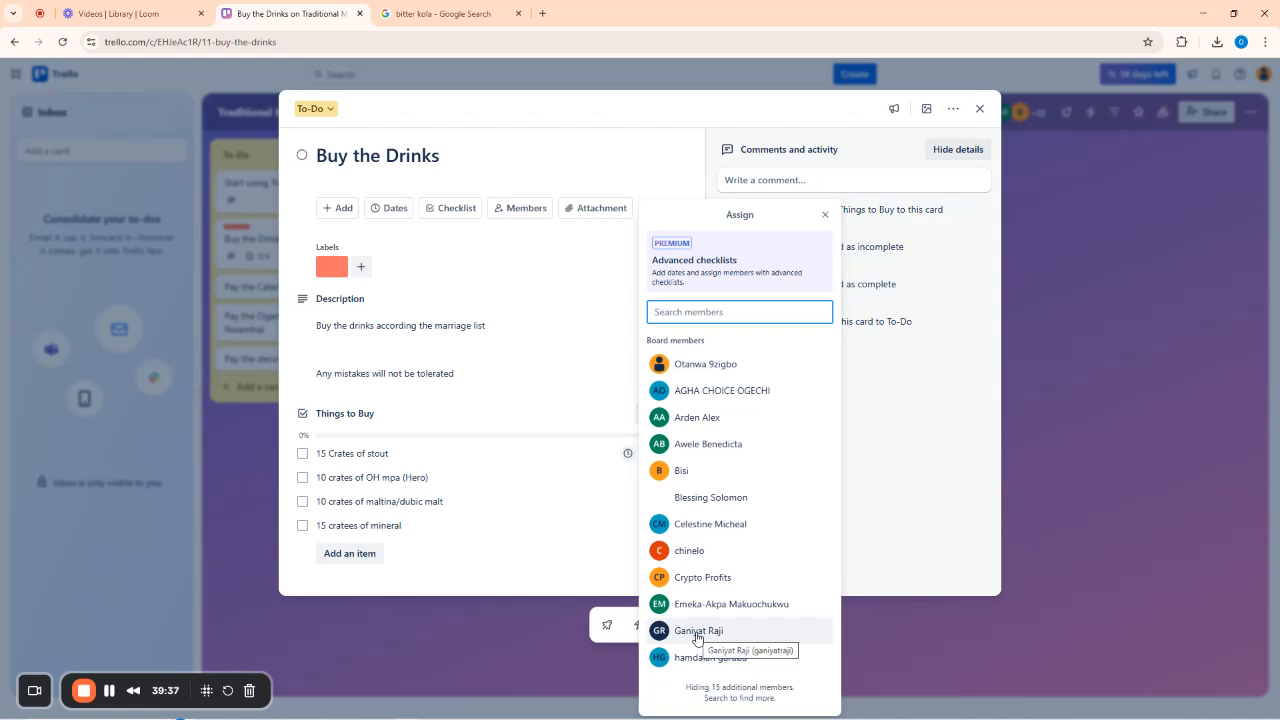
pyautogui.click(688, 550)
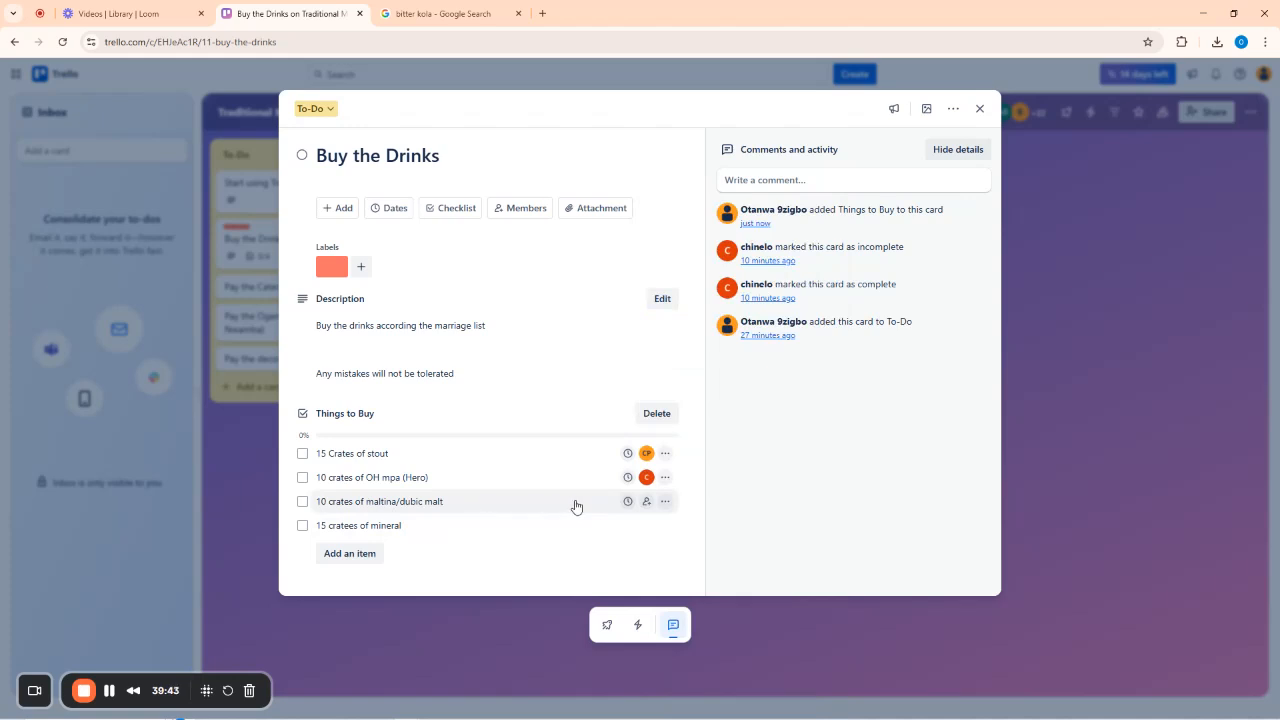
pyautogui.click(645, 502)
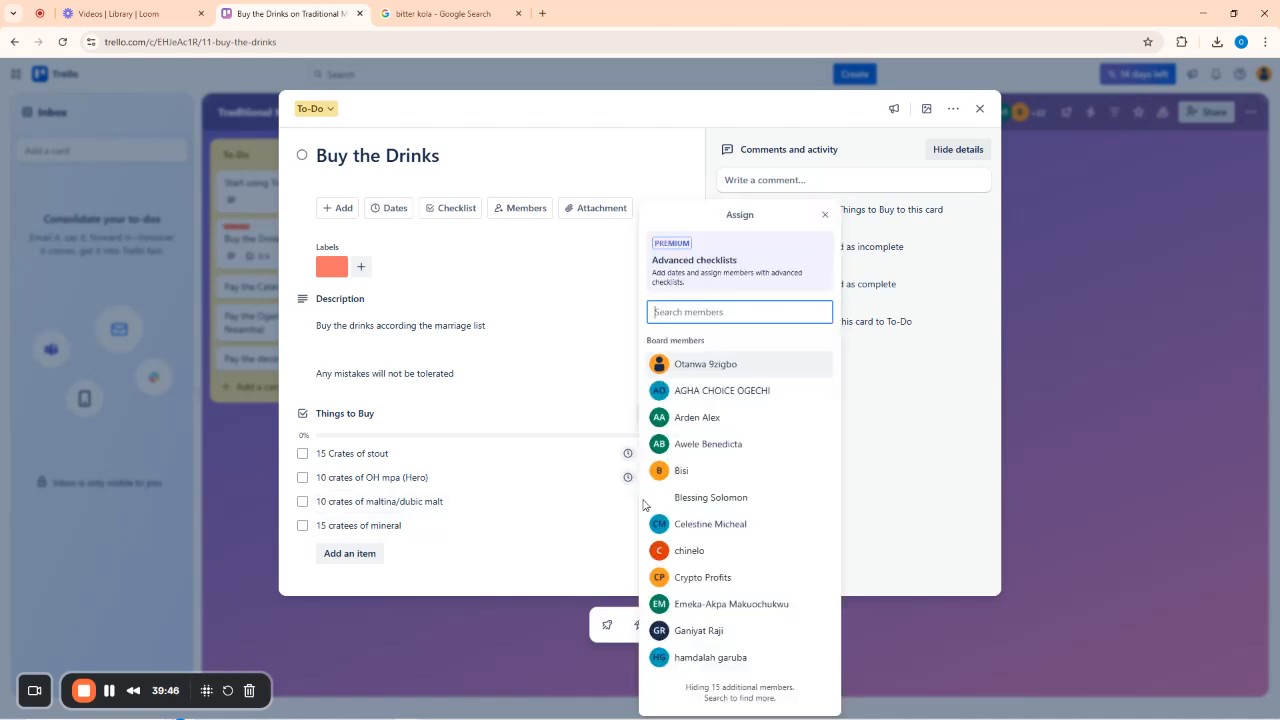
pyautogui.click(697, 400)
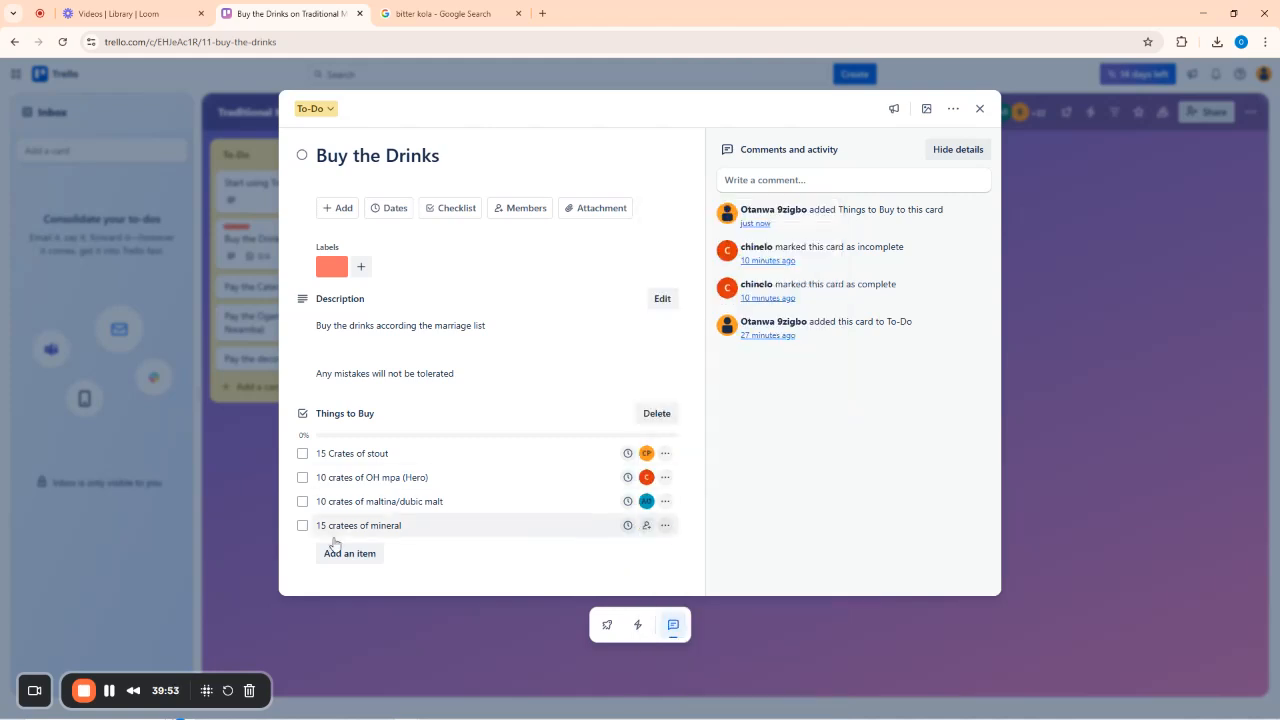
pyautogui.click(645, 526)
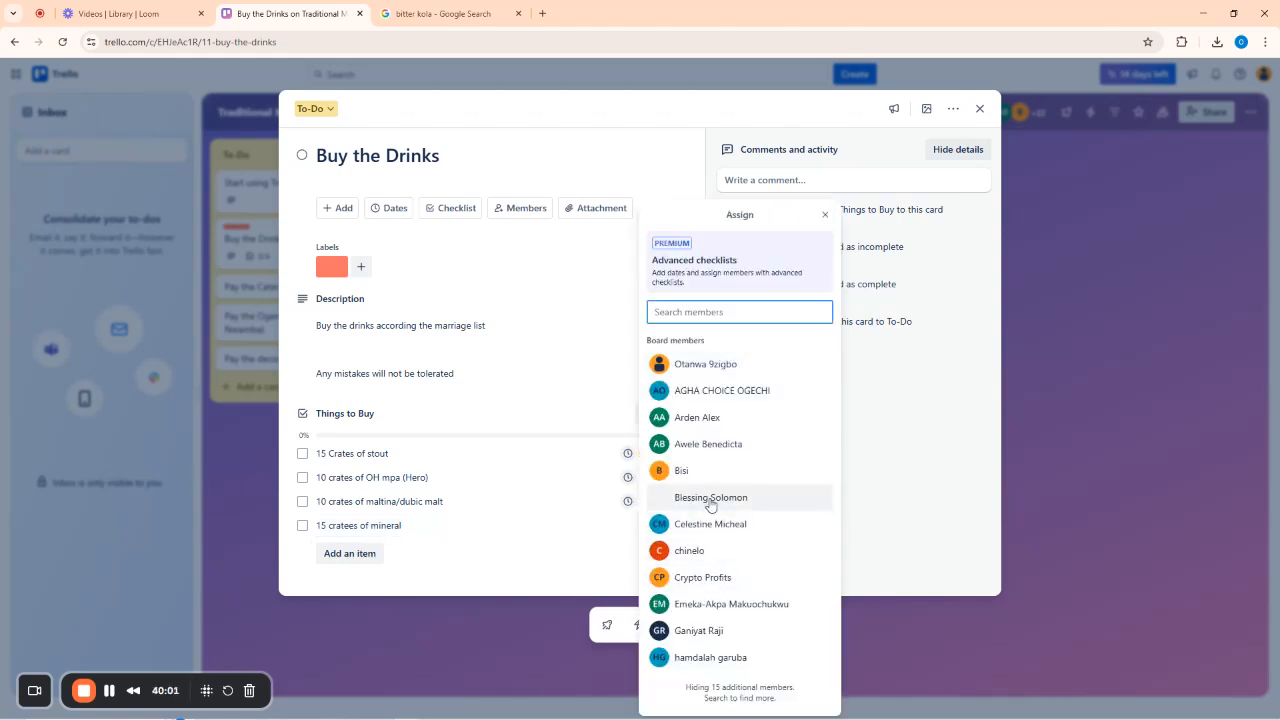
pyautogui.click(710, 505)
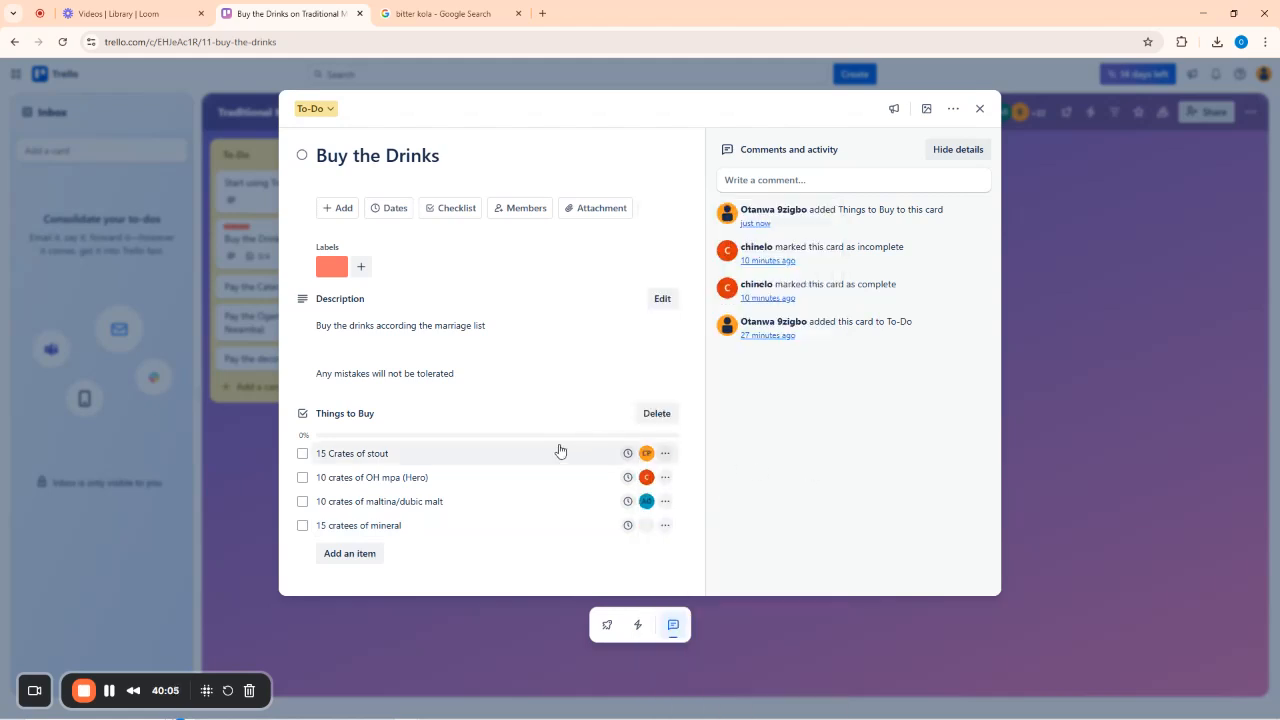
pyautogui.click(646, 527)
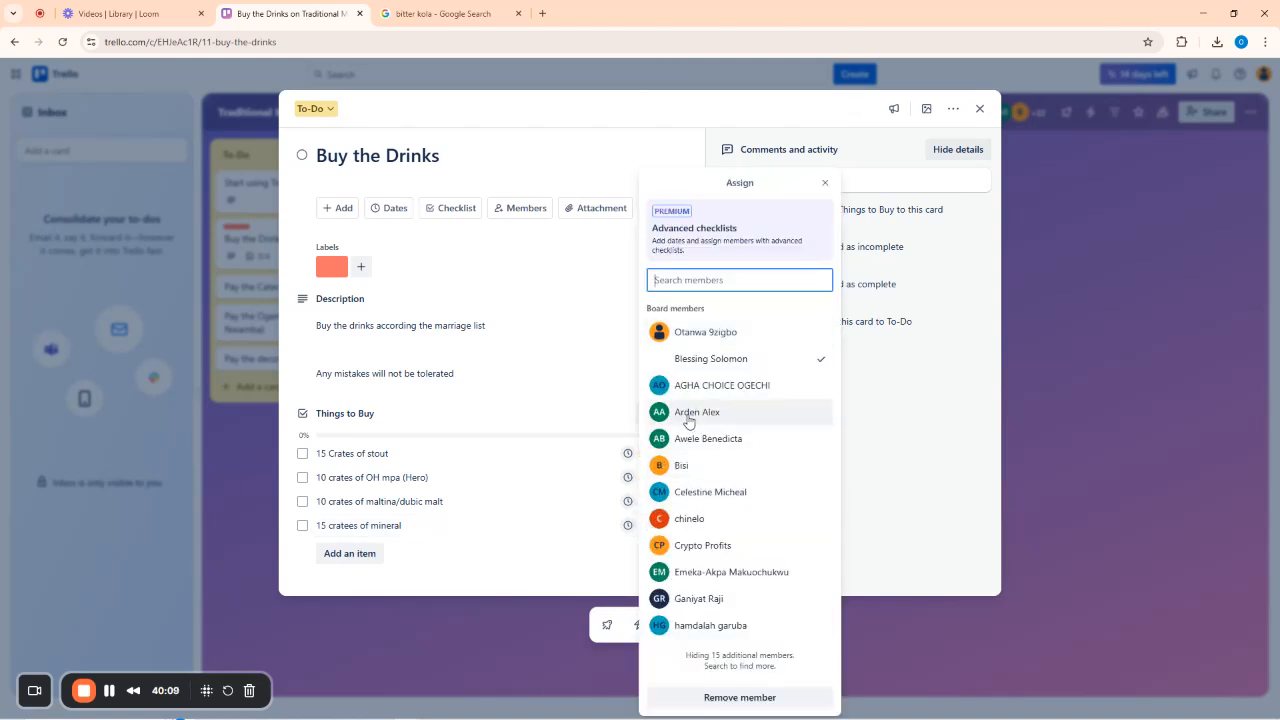
pyautogui.click(699, 366)
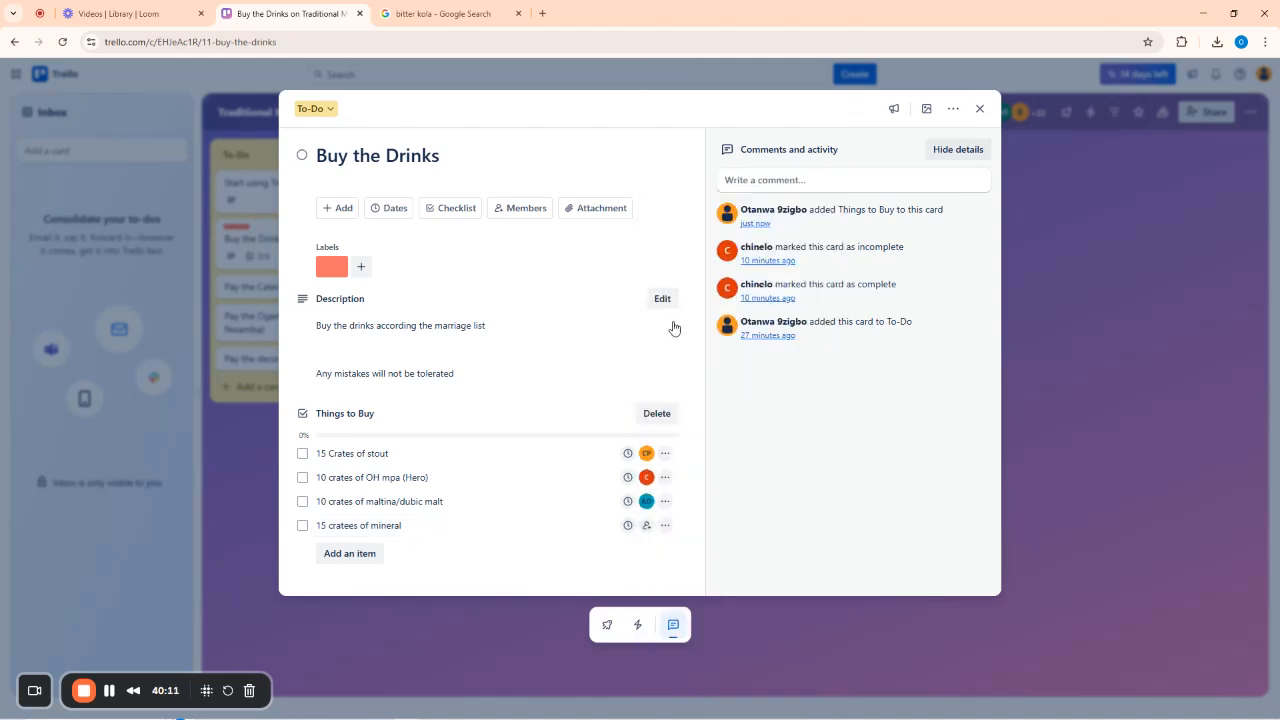
pyautogui.click(629, 155)
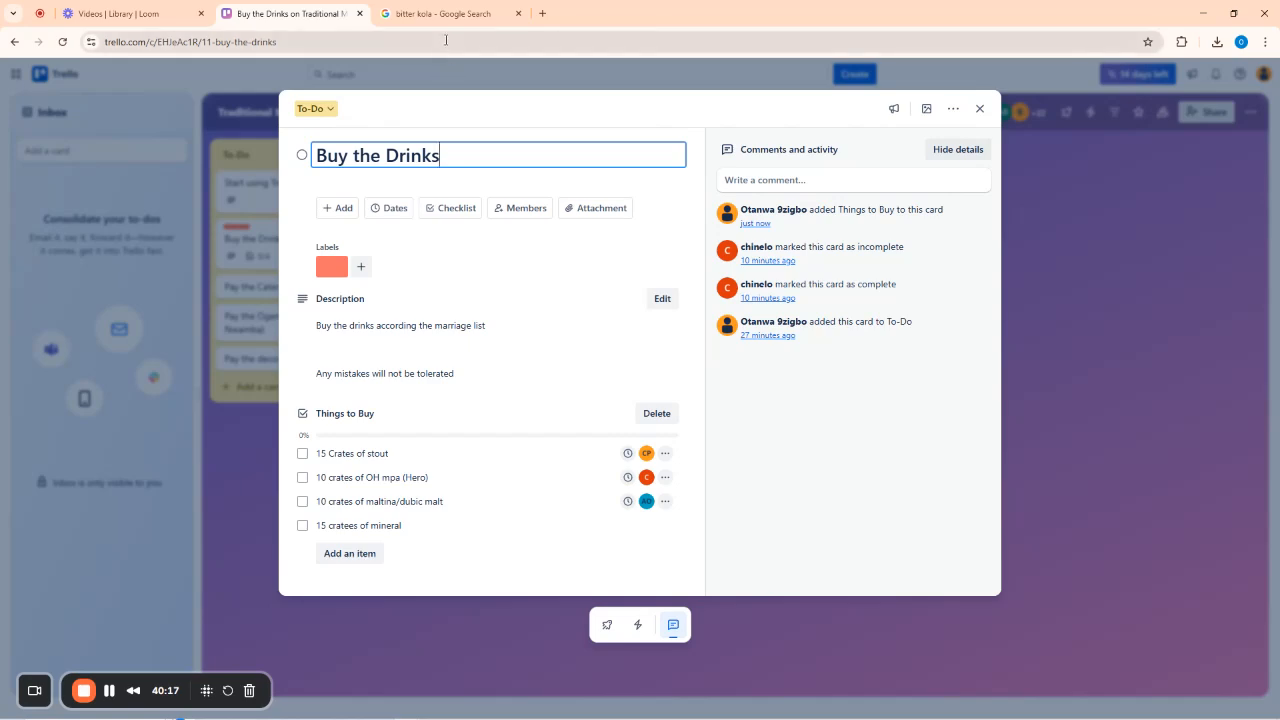
# Search Google Images for 'crate guiness stout'.
pyautogui.click(446, 8)
pyautogui.click(396, 46)
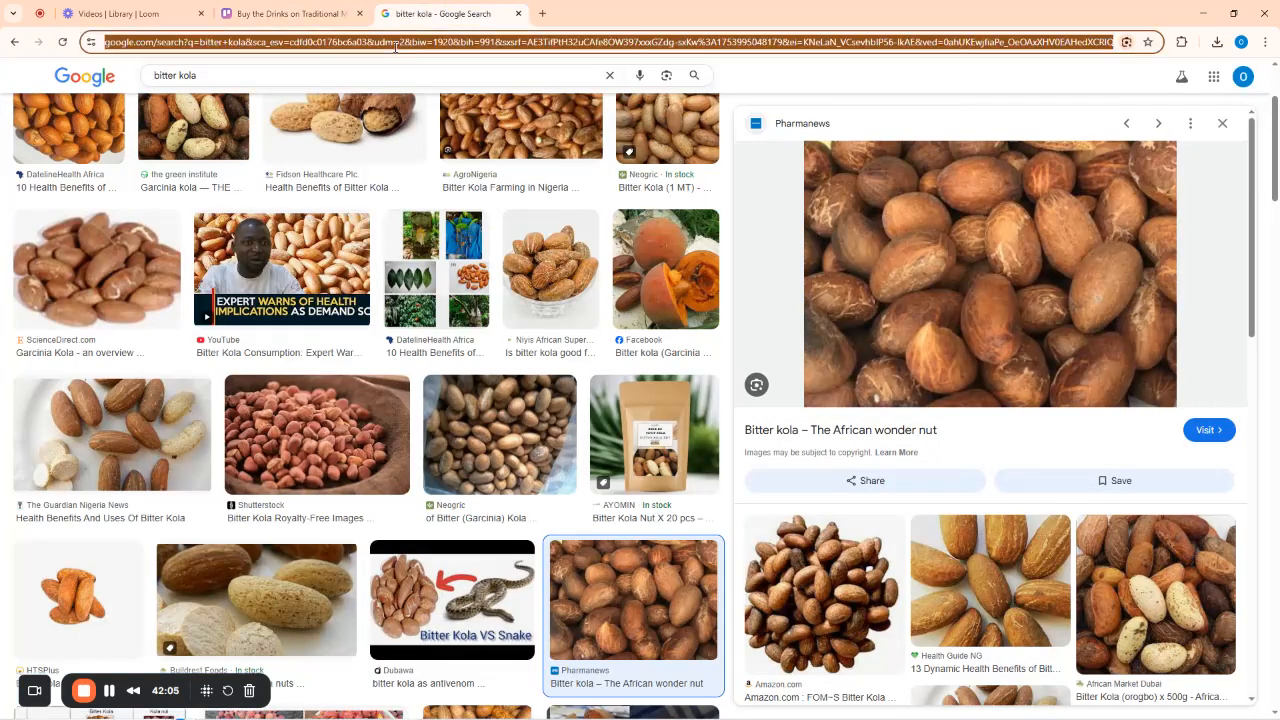
pyautogui.write('gui')
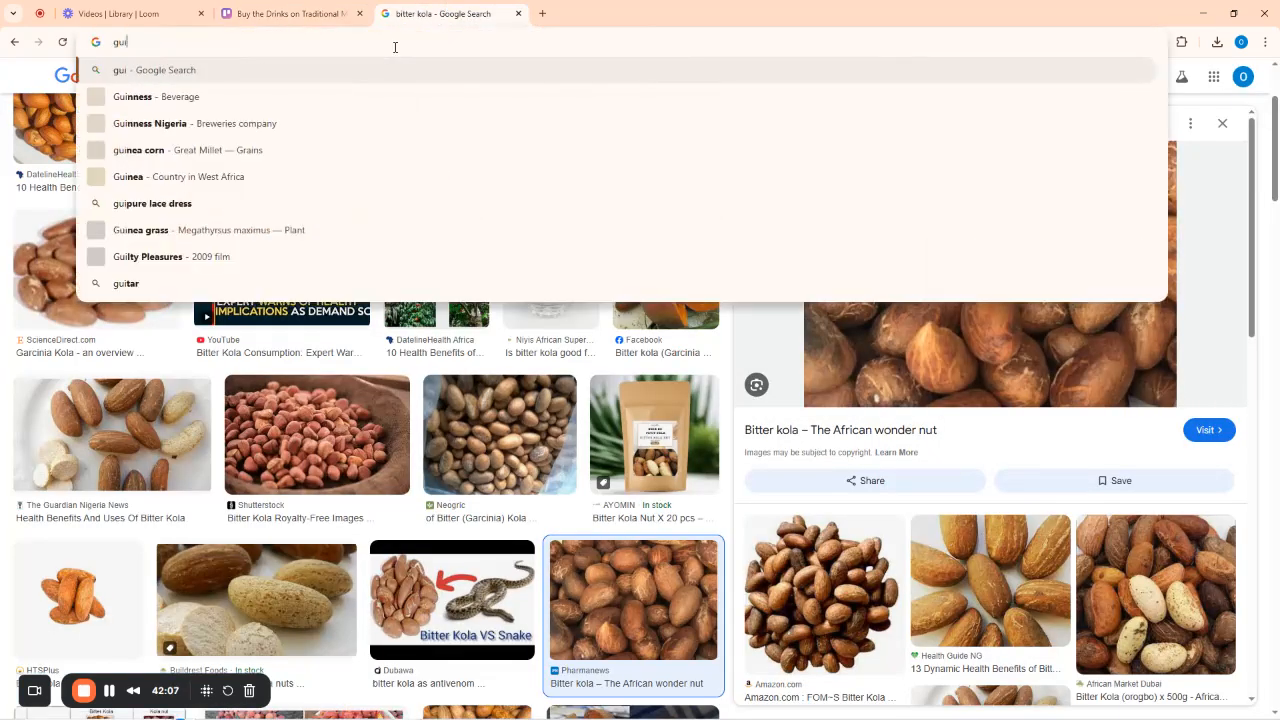
pyautogui.write('ness stout')
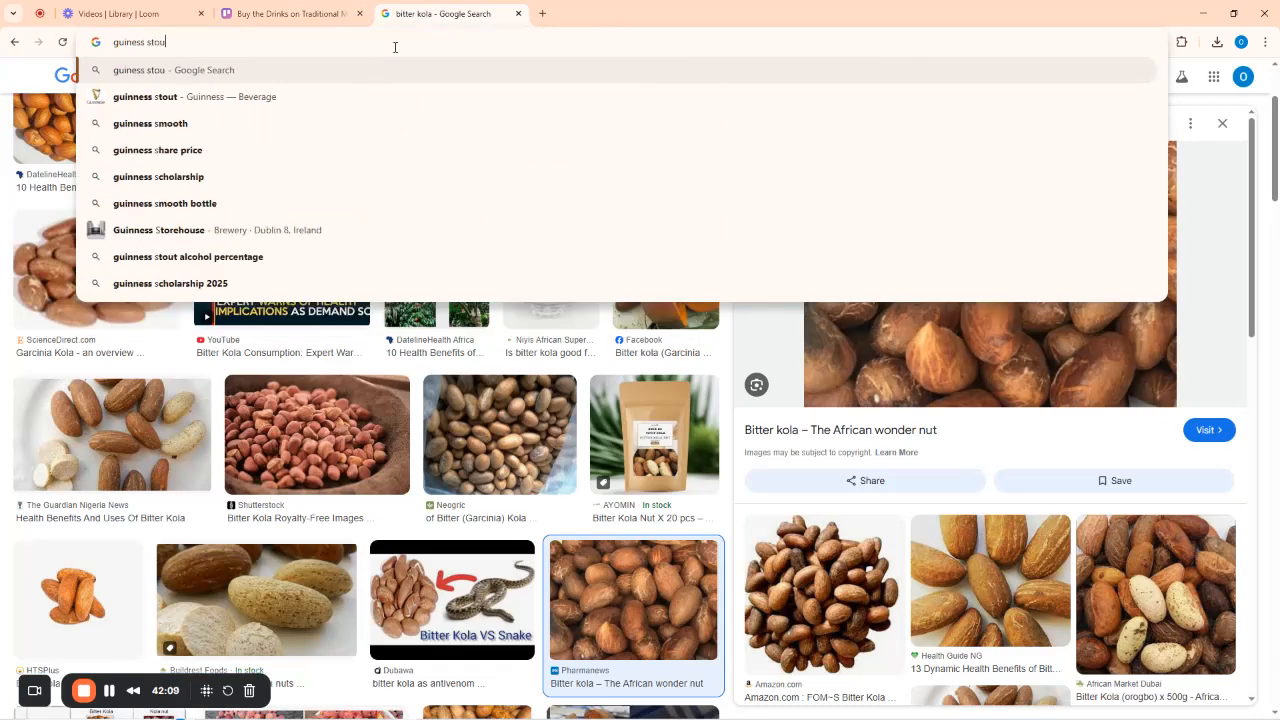
pyautogui.press('Return')
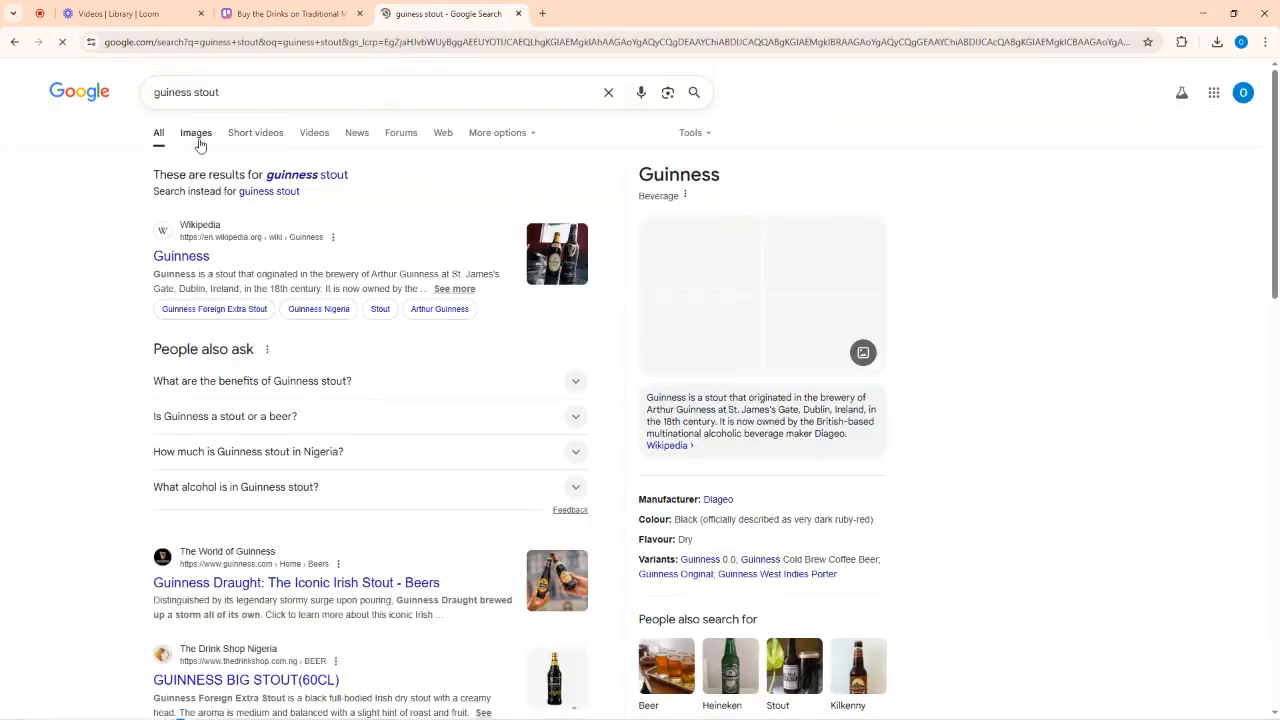
pyautogui.click(195, 135)
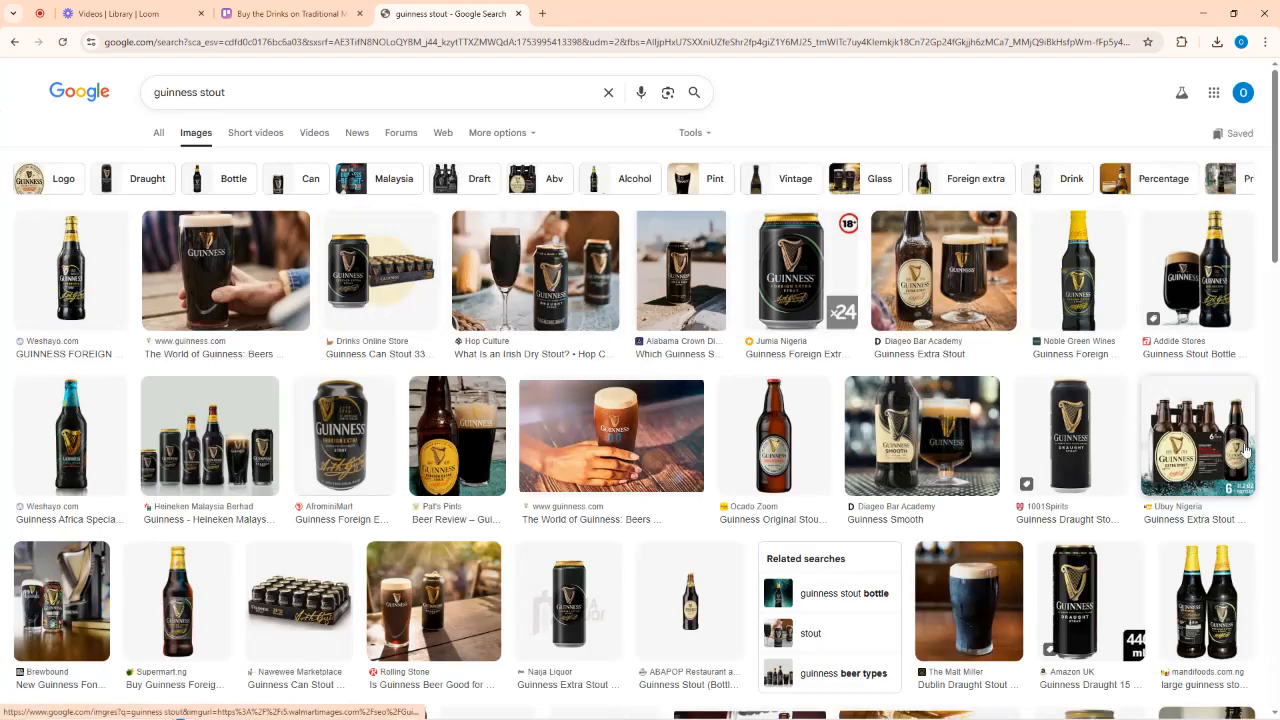
pyautogui.click(156, 92)
pyautogui.write('crate')
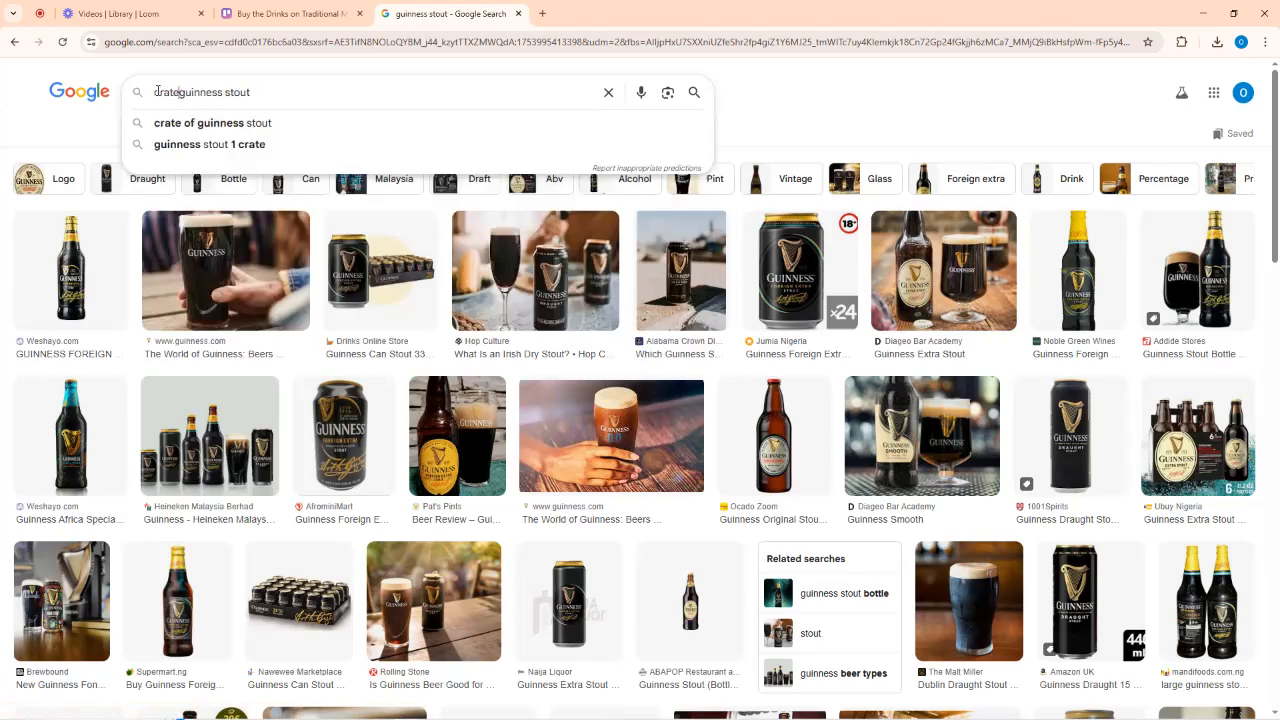
pyautogui.press('Return')
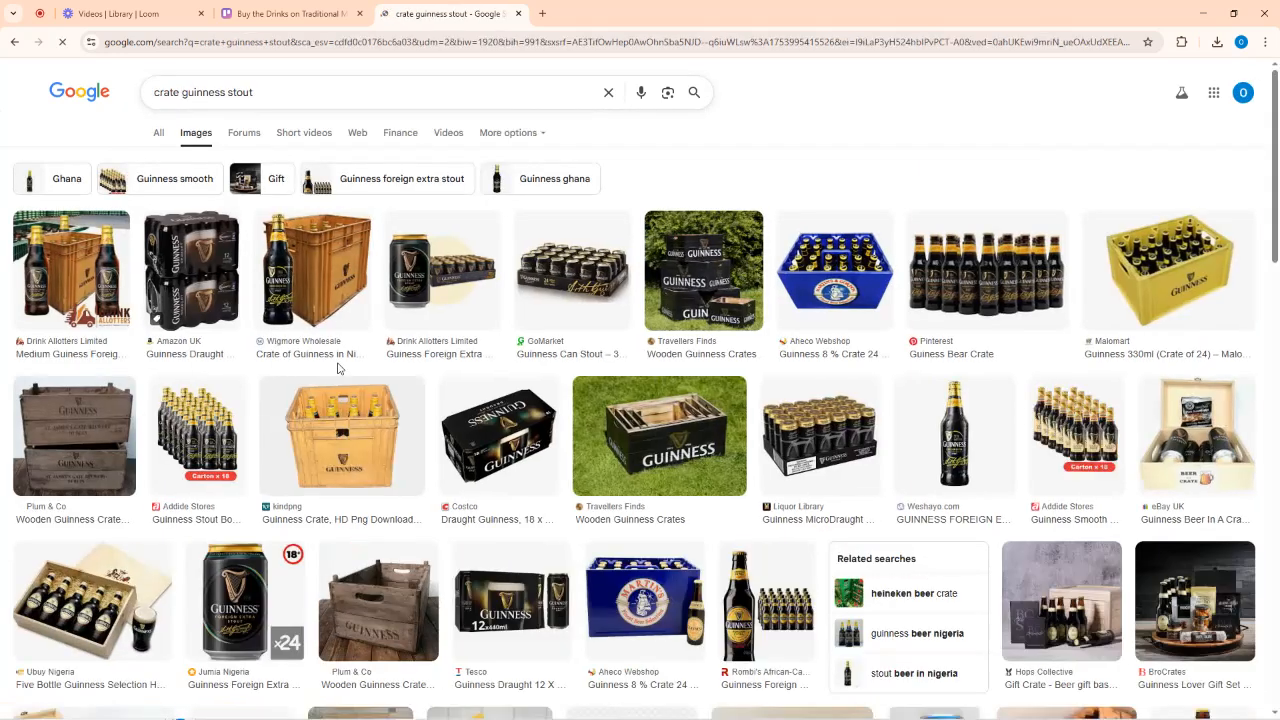
# Save the Guiness Bear Crate picture to the Desktop as Guiness_Bear_Crate_-2_480x480.jpg.
pyautogui.click(1214, 322)
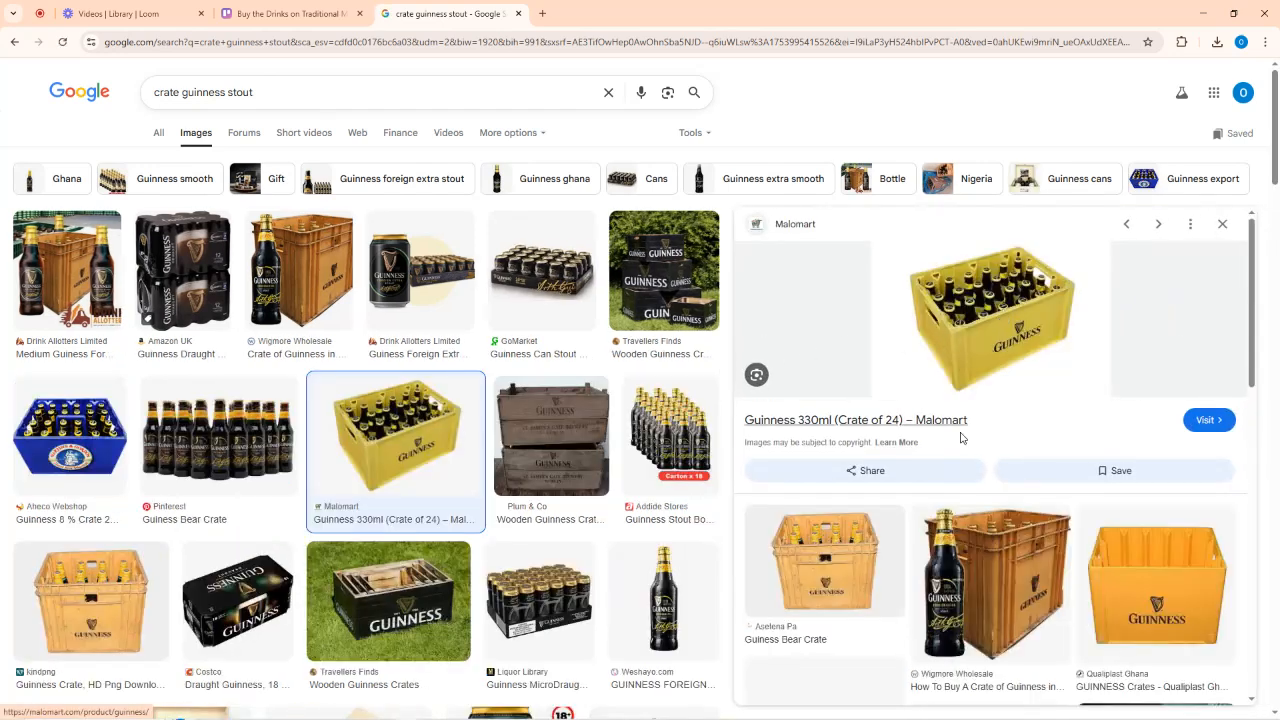
pyautogui.click(825, 560)
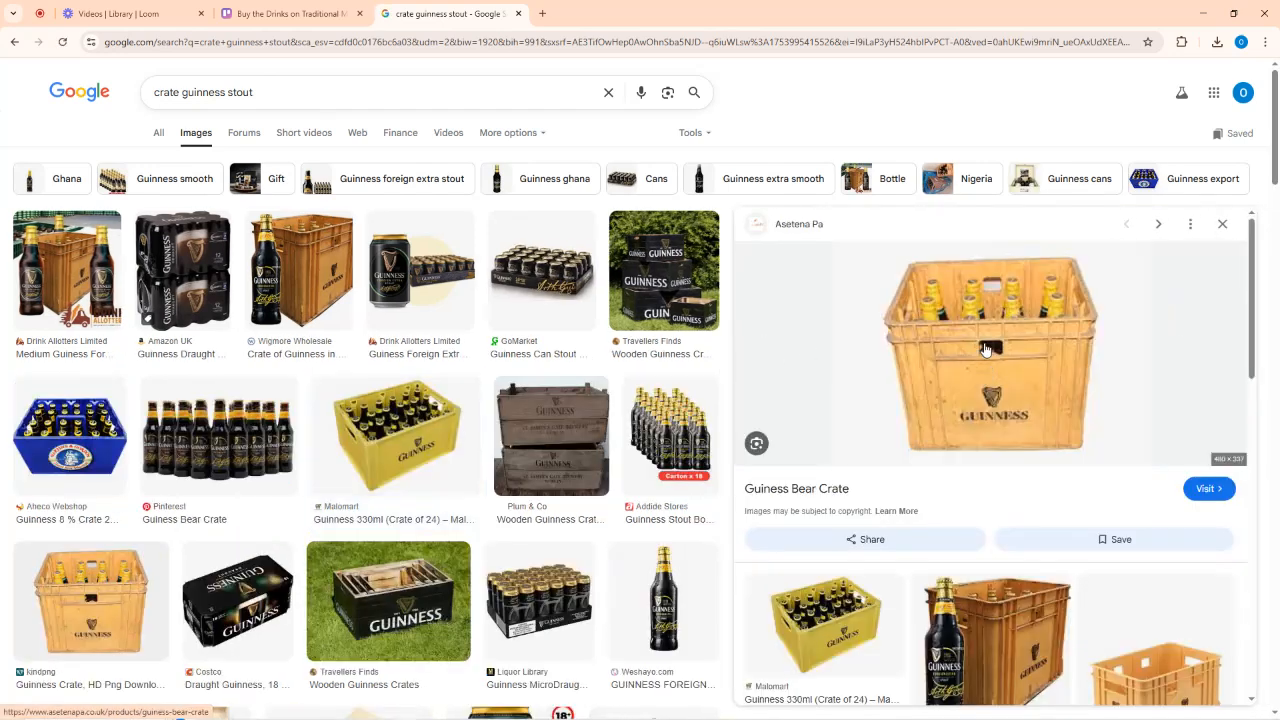
pyautogui.rightClick(985, 348)
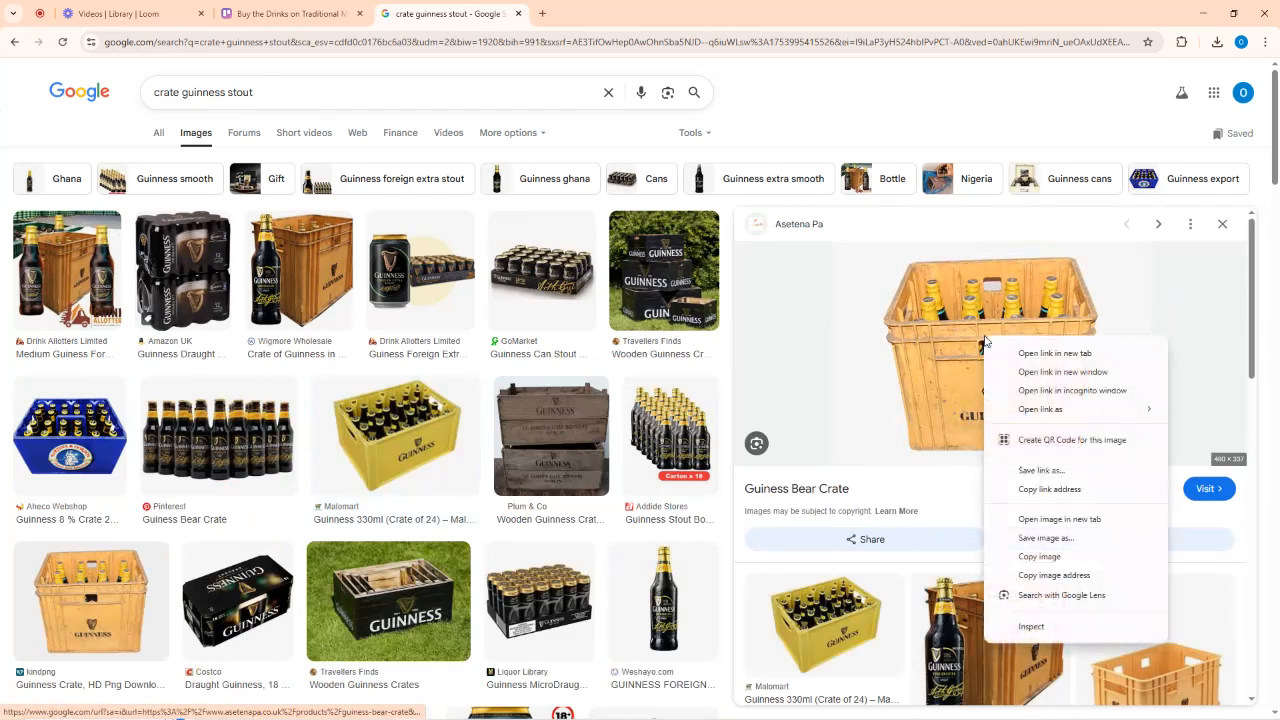
pyautogui.click(1040, 556)
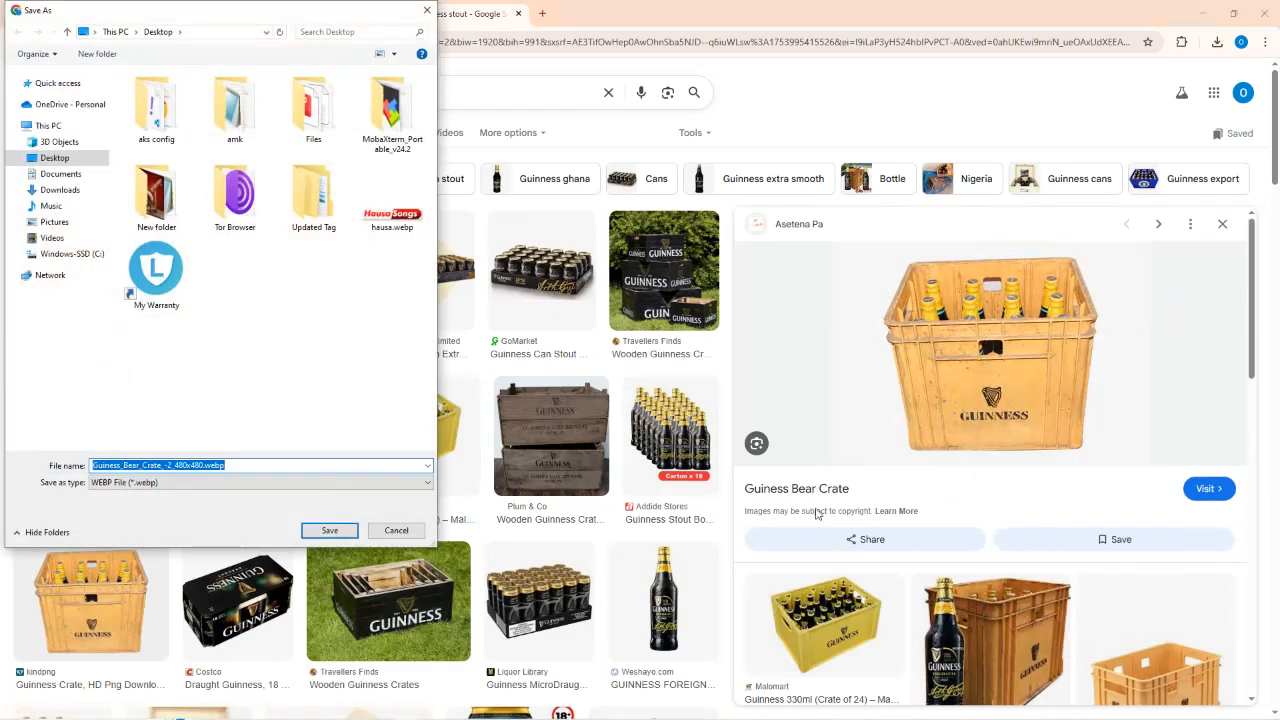
pyautogui.click(236, 465)
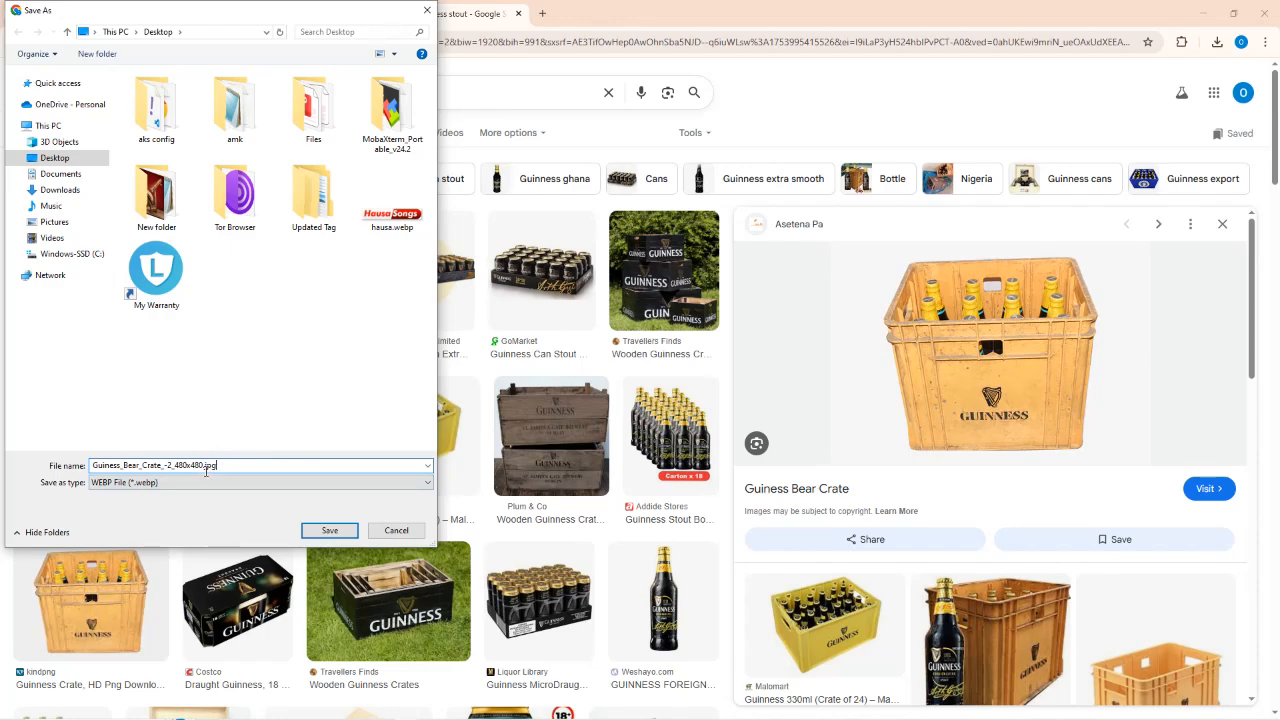
pyautogui.click(329, 530)
pyautogui.click(300, 13)
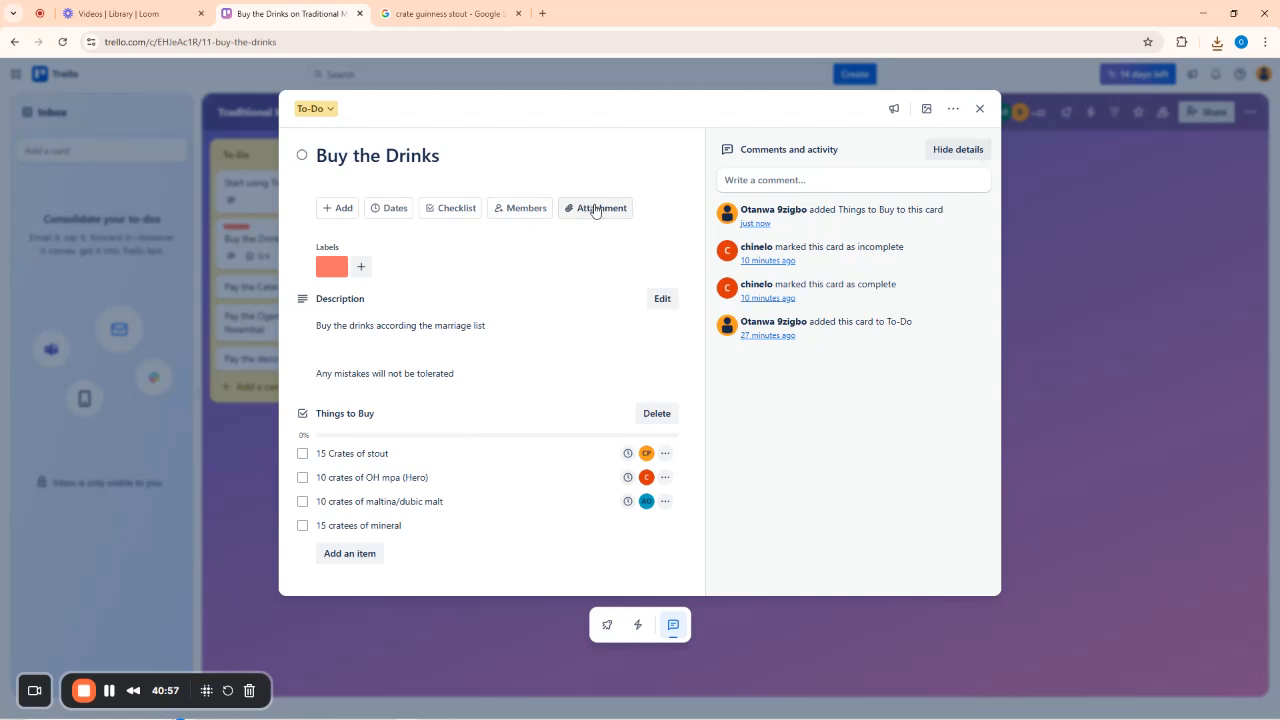
# Attach Guiness_Bear_Crate_-2_480x480.jpg to the Buy the Drinks card as its cover.
pyautogui.click(595, 210)
pyautogui.click(648, 312)
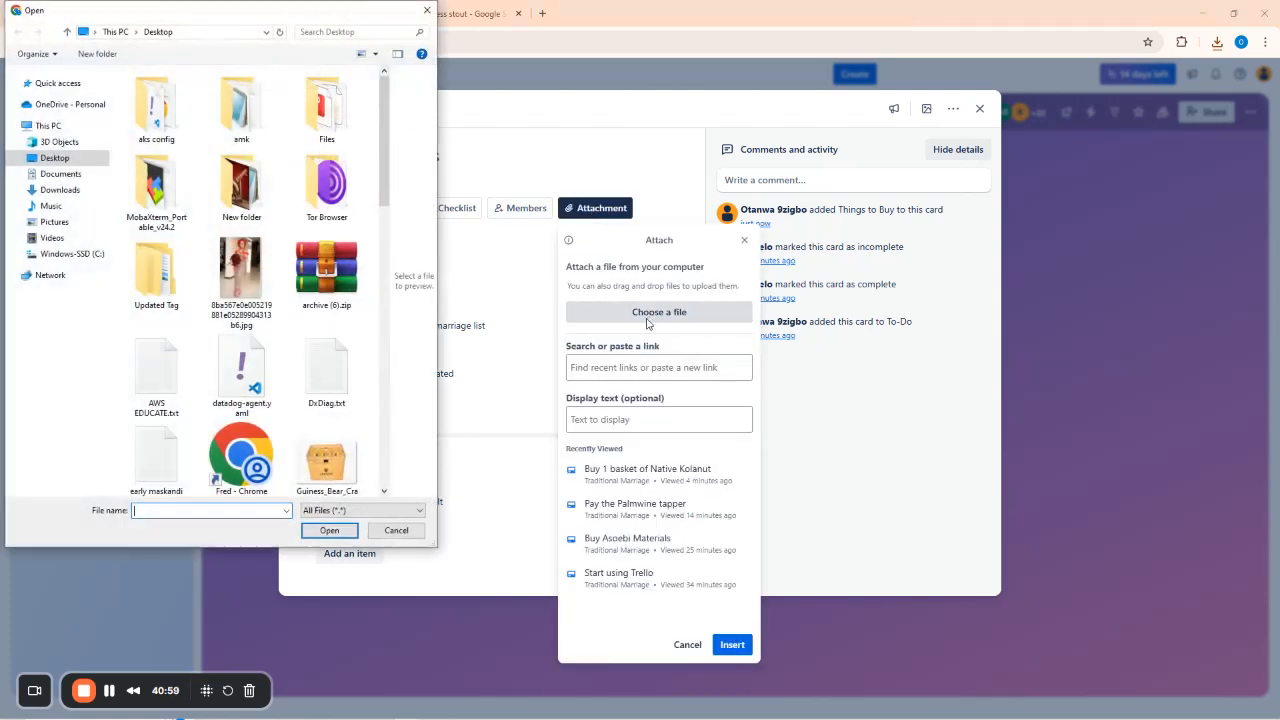
pyautogui.scroll(5, 340, 225)
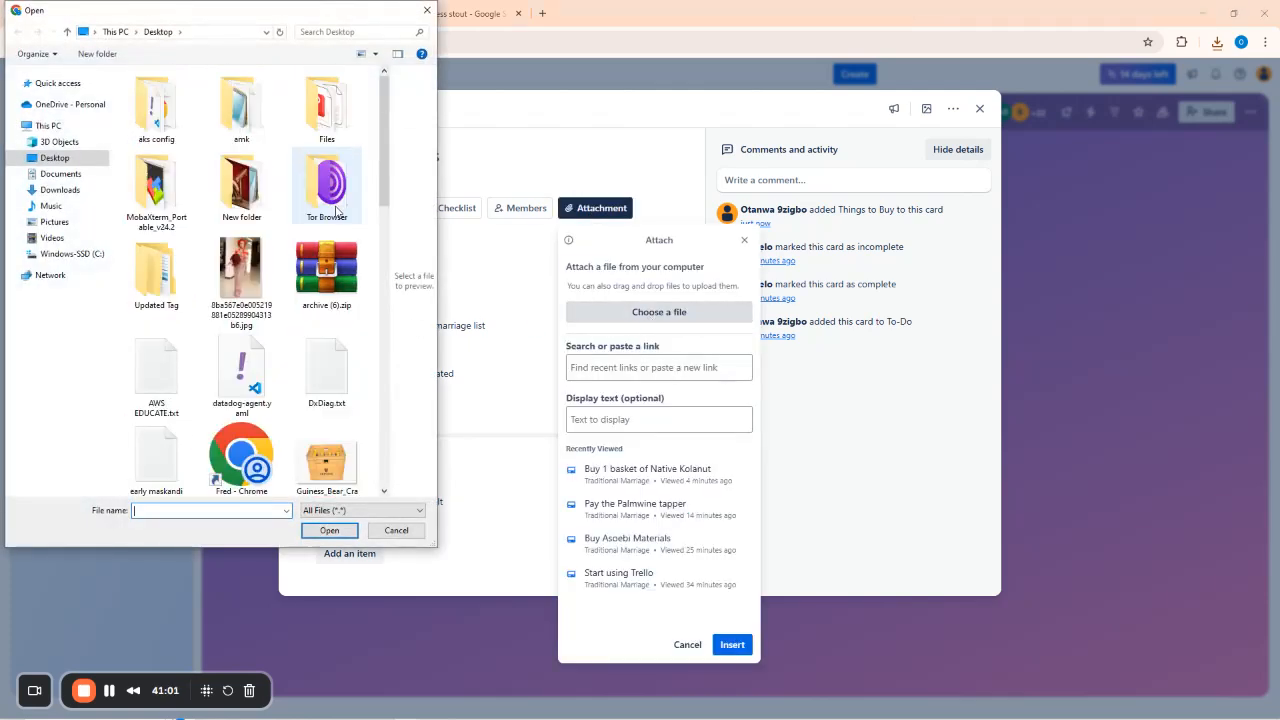
pyautogui.click(328, 458)
pyautogui.click(330, 531)
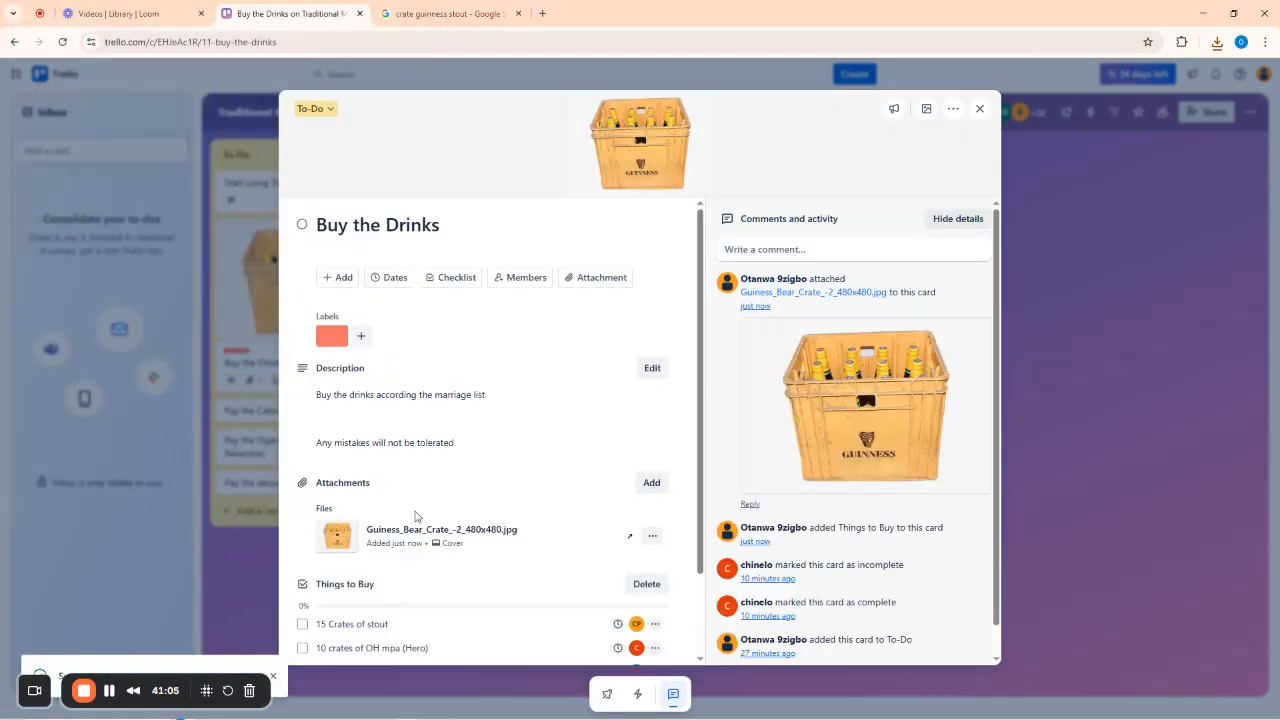
pyautogui.scroll(-1, 619, 447)
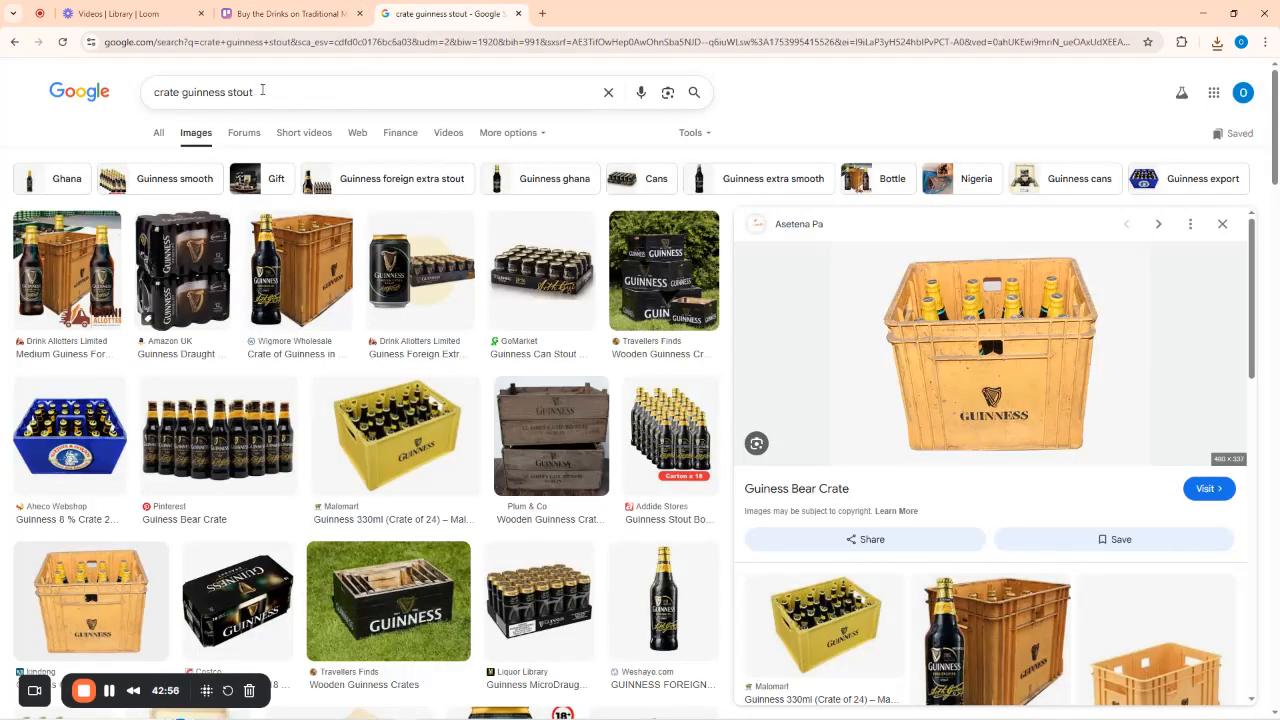
# Search Google Images for 'crate off hero beer'.
pyautogui.moveTo(262, 90); pyautogui.dragTo(184, 90)
pyautogui.write('off hero')
pyautogui.press('Return')
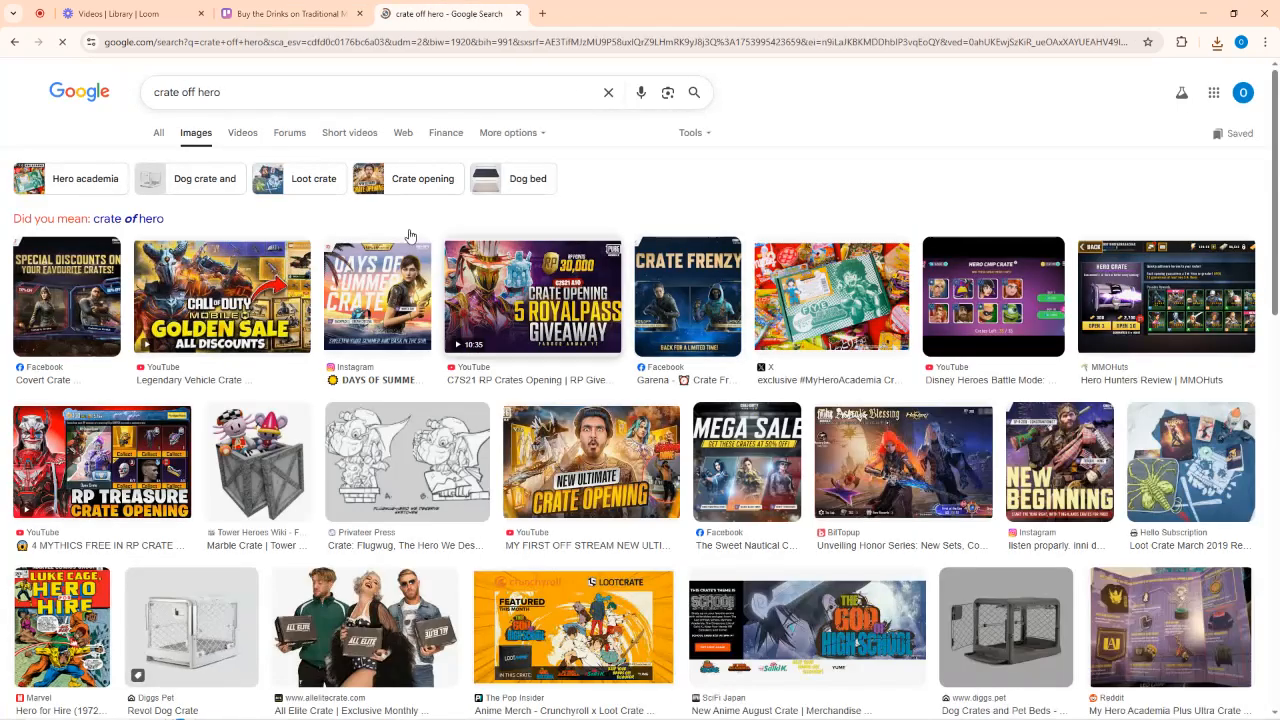
pyautogui.click(267, 91)
pyautogui.write('beer')
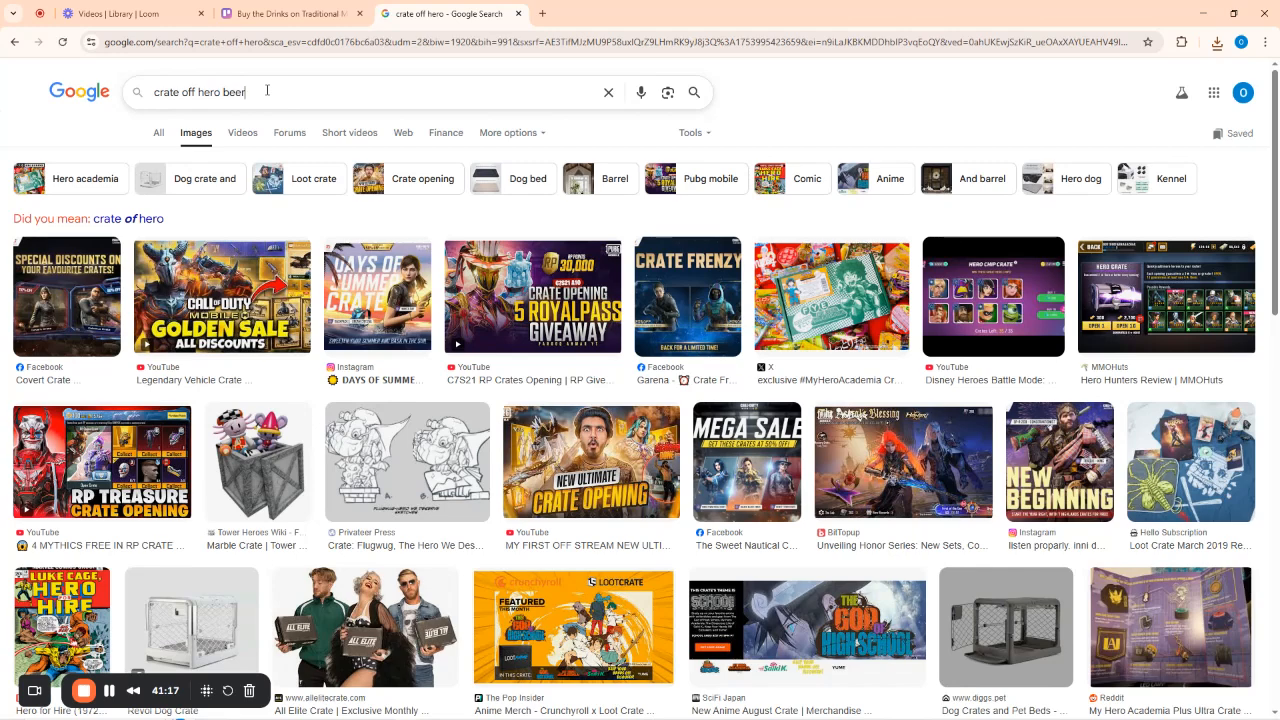
pyautogui.press('Return')
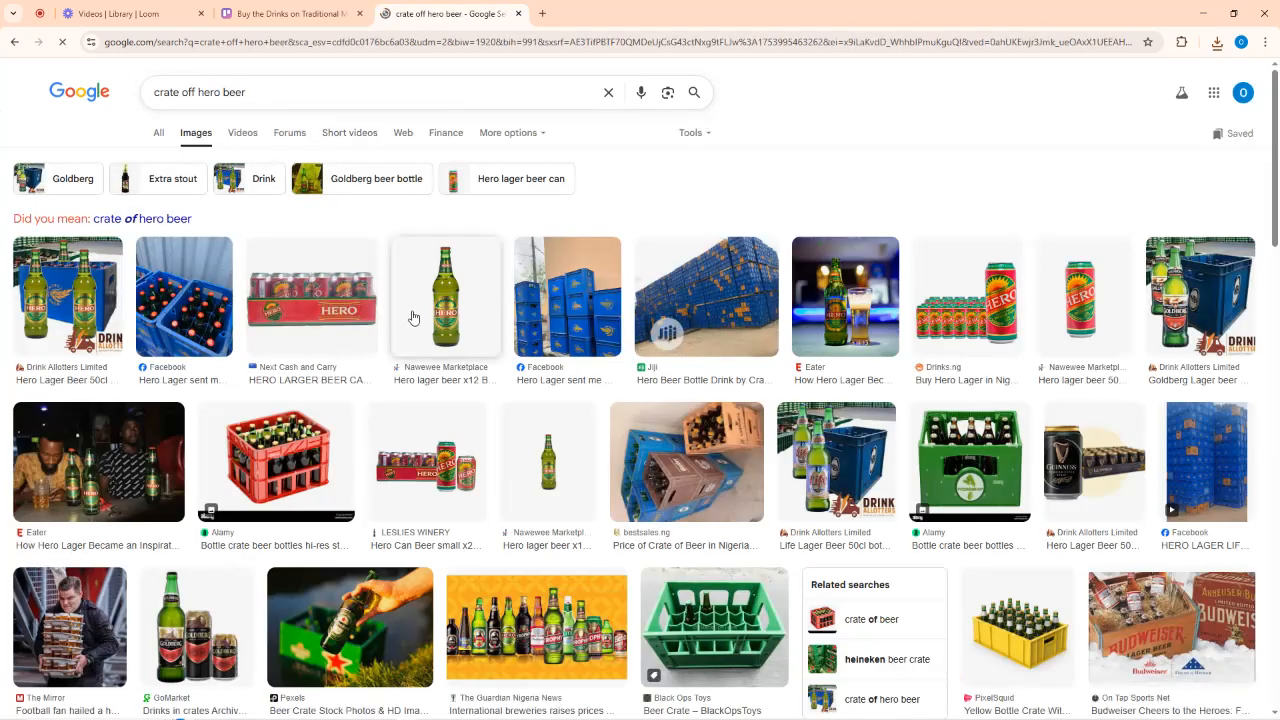
pyautogui.scroll(-2, 1053, 507)
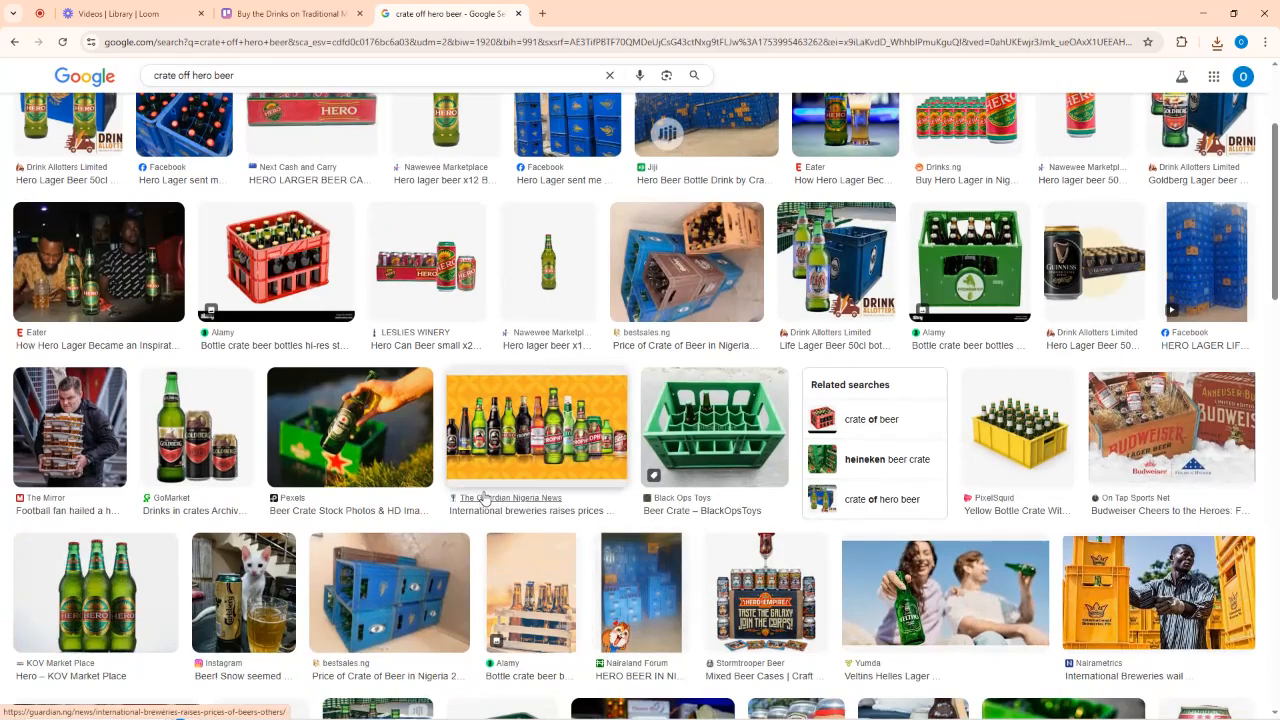
pyautogui.scroll(-4, 729, 509)
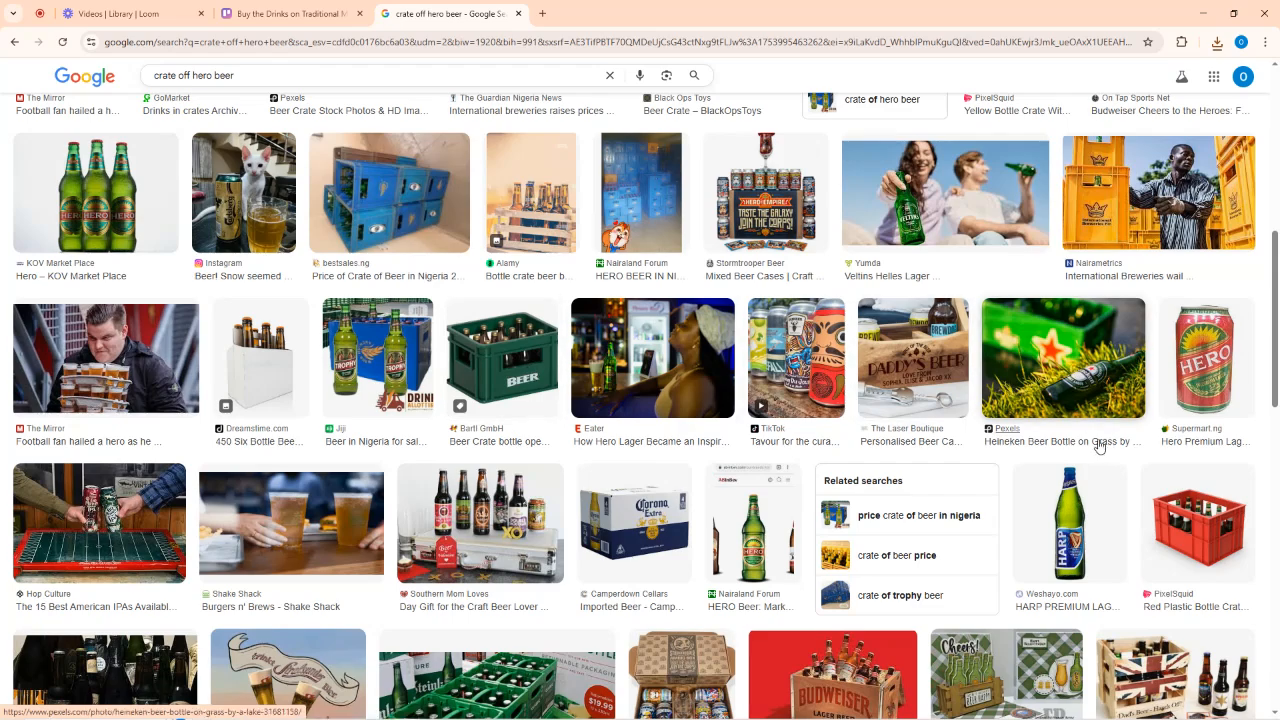
pyautogui.scroll(3, 1099, 440)
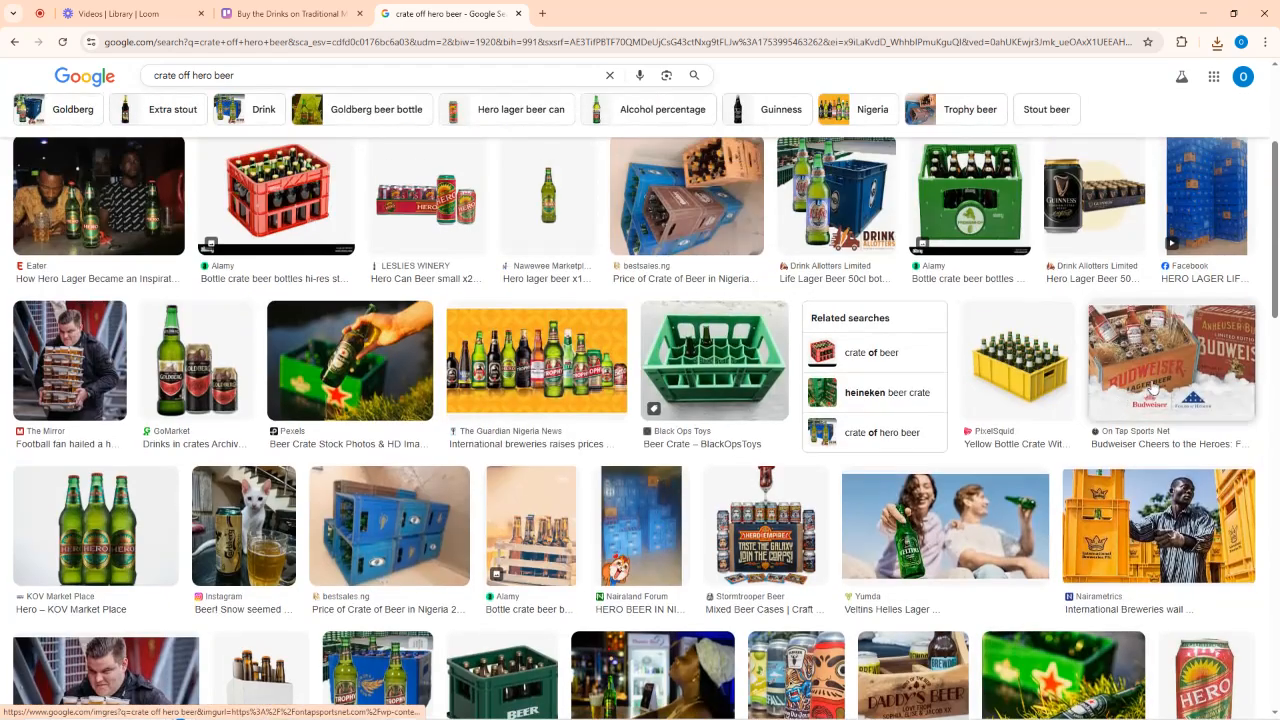
# Save the iStock red beer crate picture to the Desktop as 'crate of hero beer.jpg'.
pyautogui.click(1015, 365)
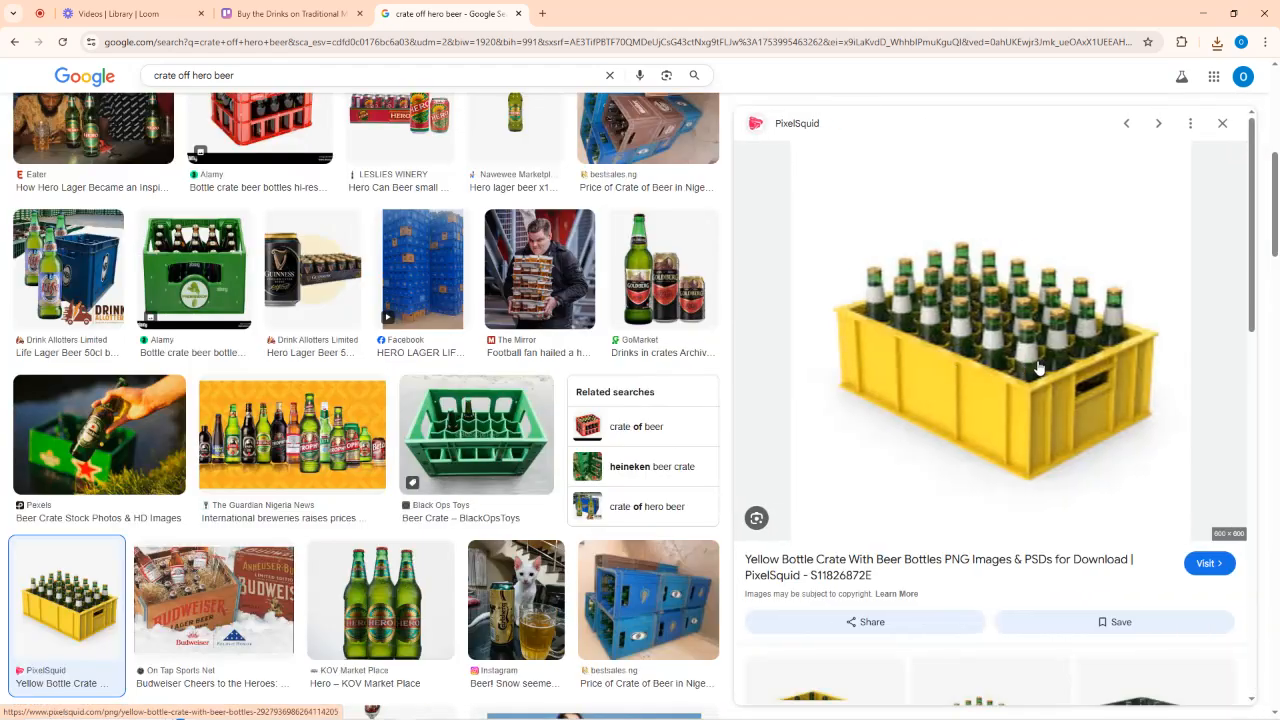
pyautogui.scroll(-1, 1043, 398)
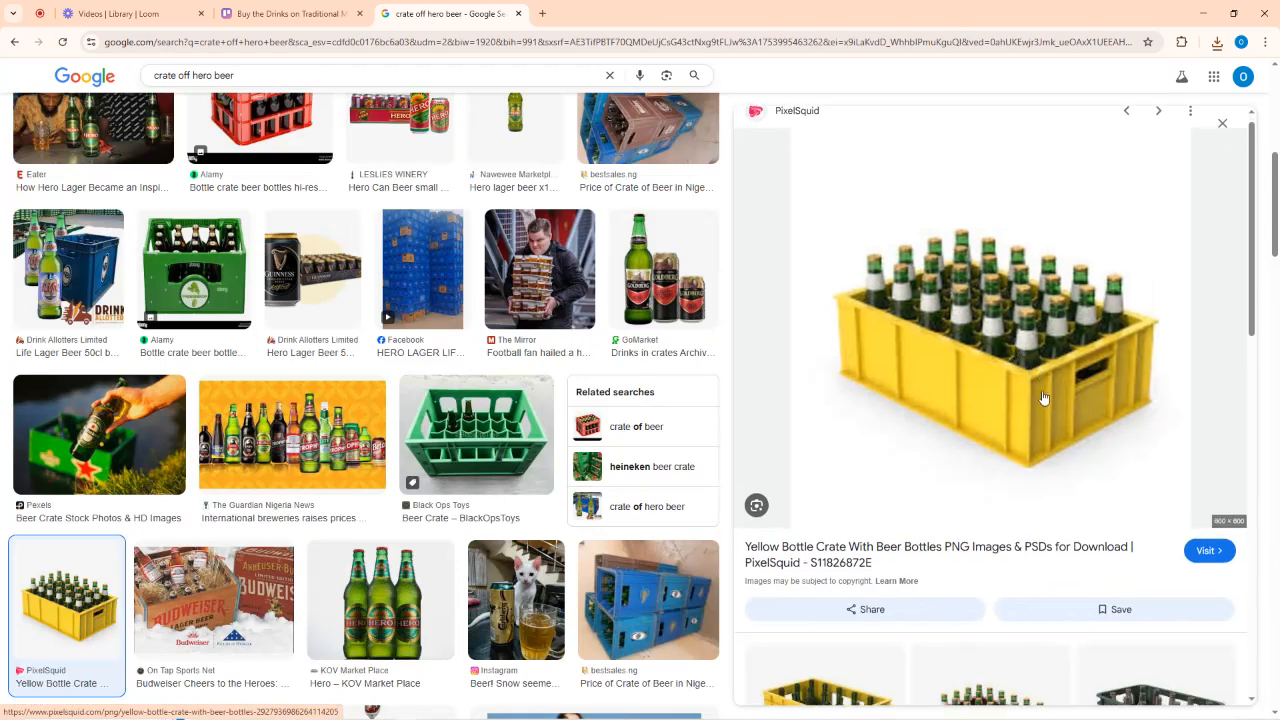
pyautogui.scroll(-3, 1043, 398)
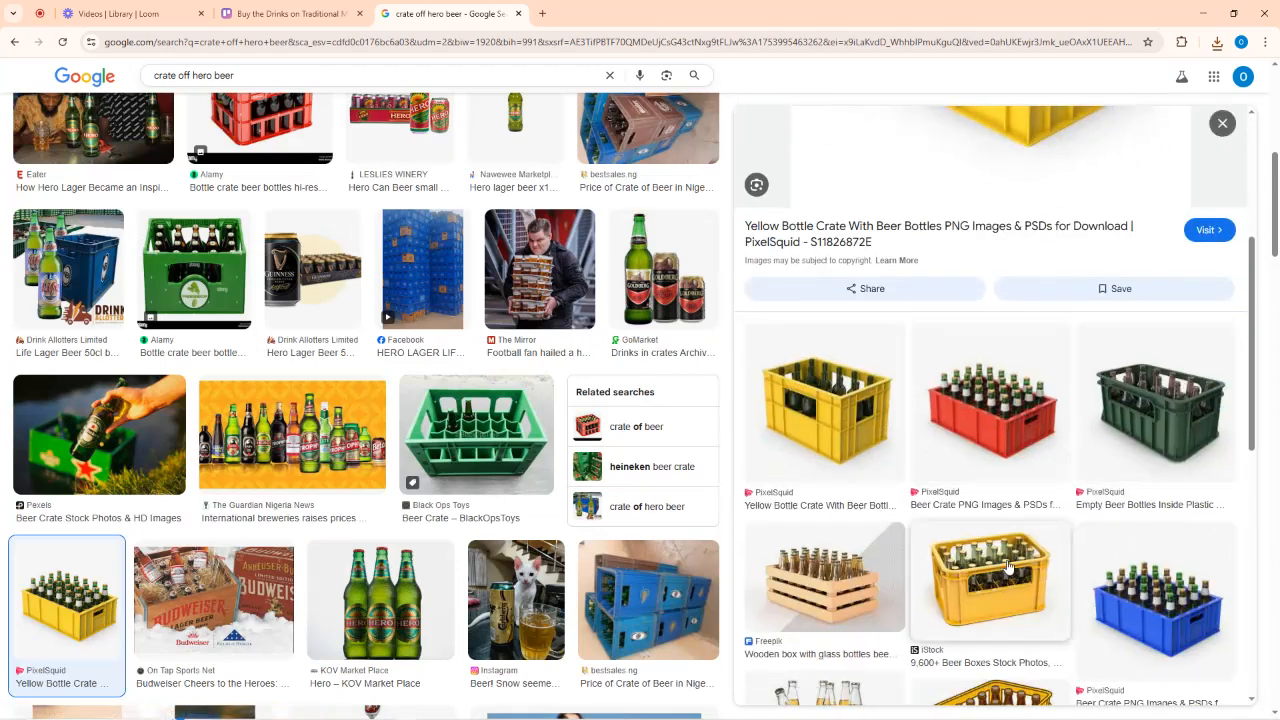
pyautogui.click(1008, 425)
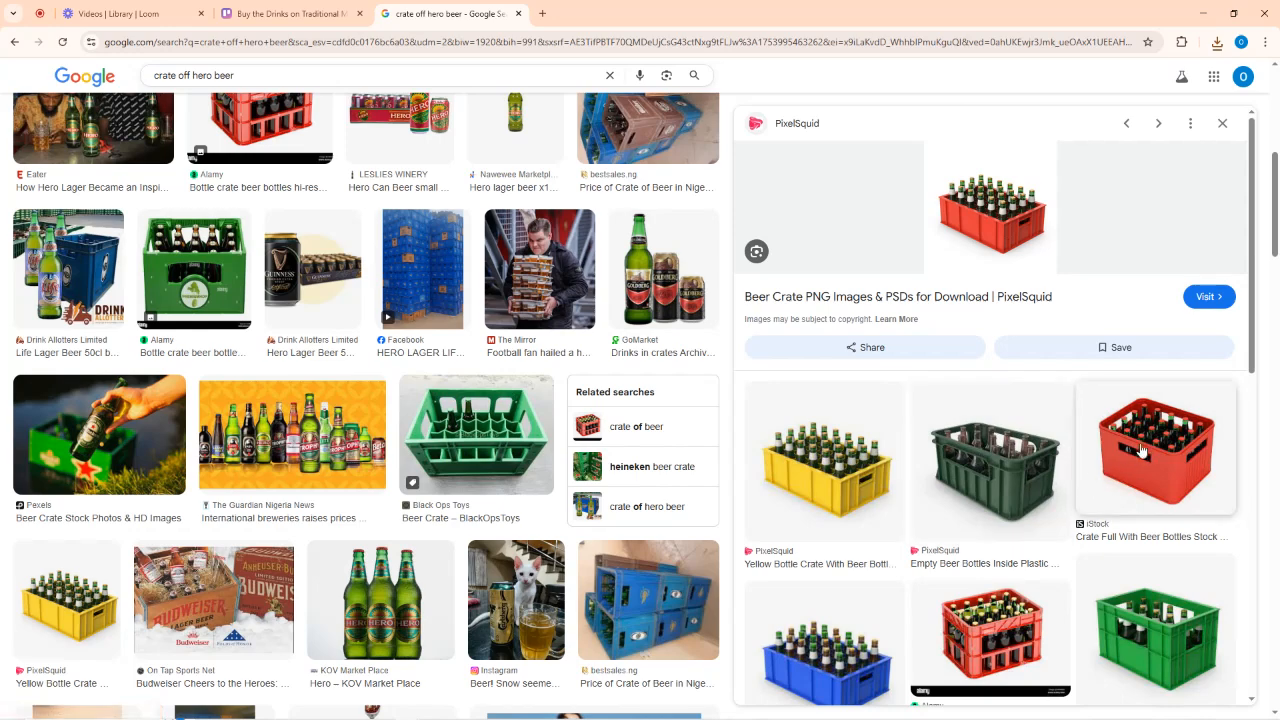
pyautogui.click(1141, 452)
pyautogui.rightClick(975, 273)
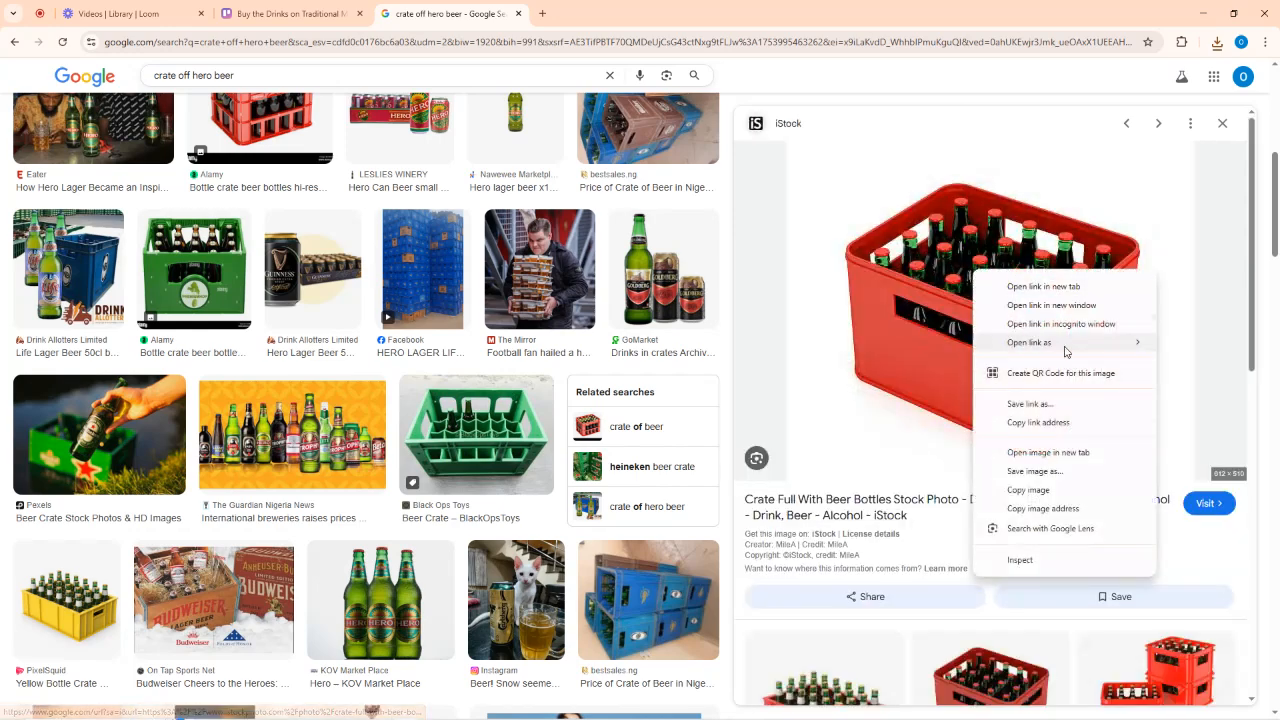
pyautogui.click(1030, 472)
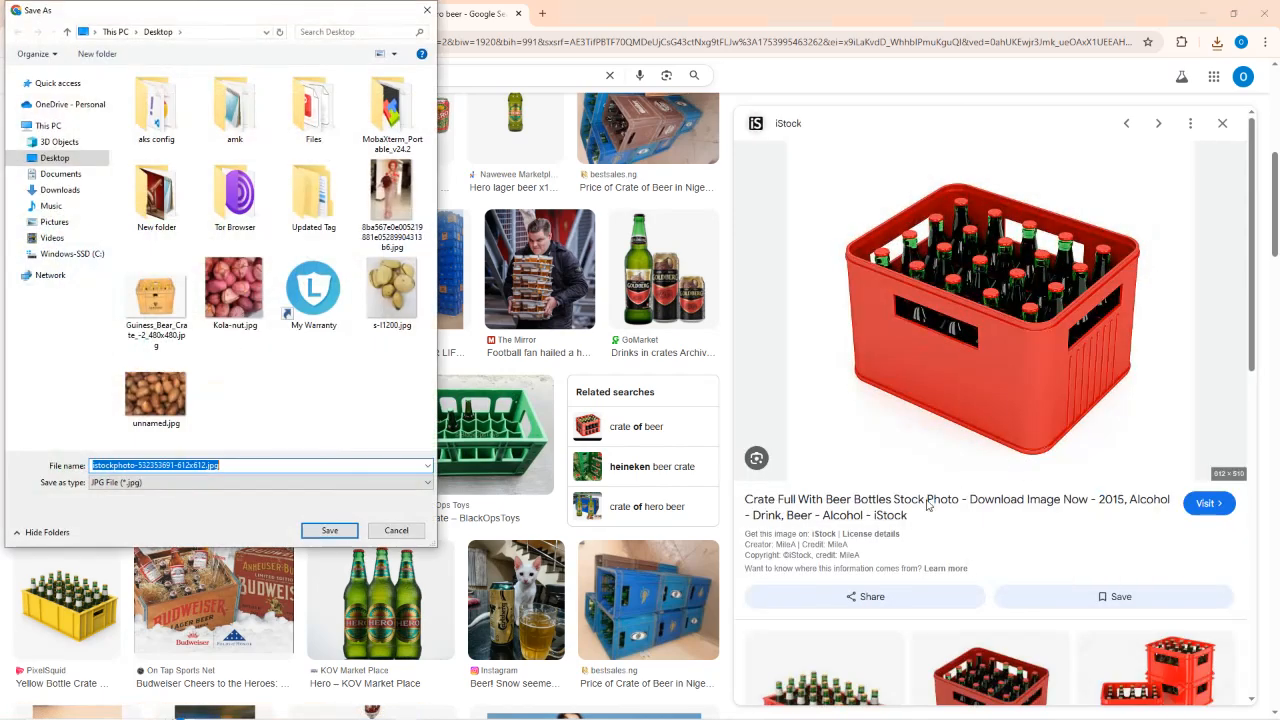
pyautogui.click(221, 464)
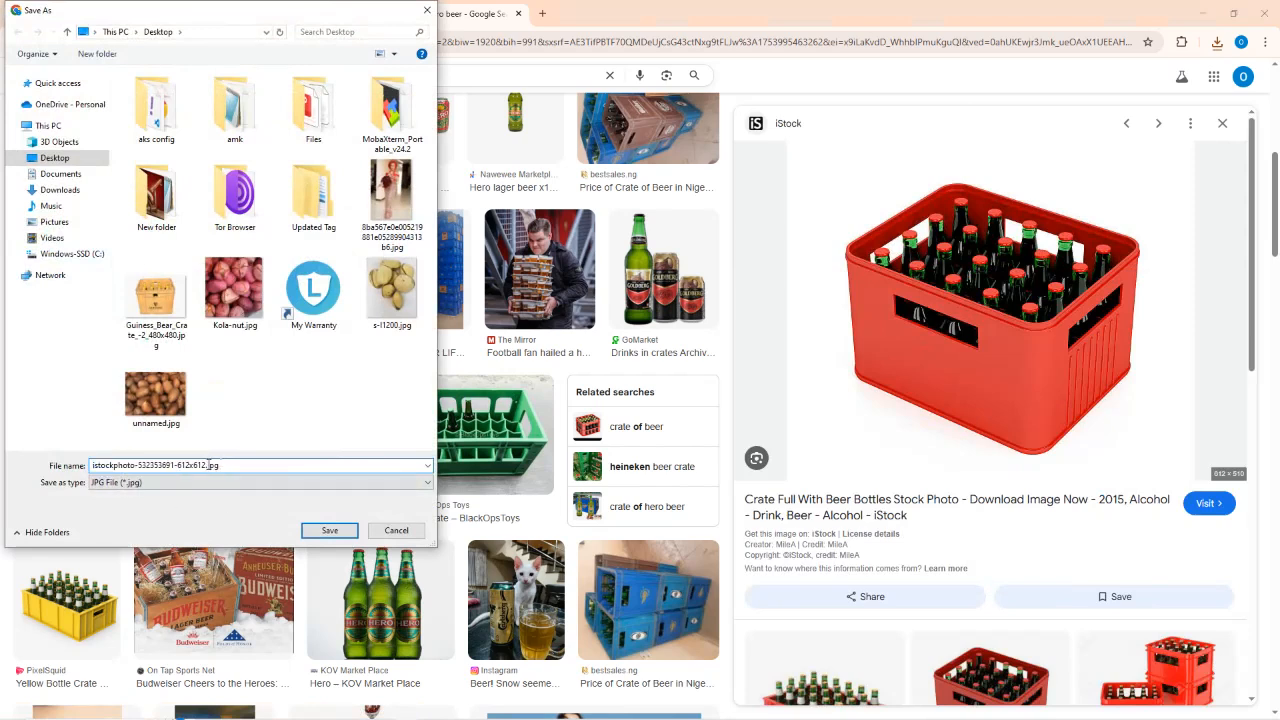
pyautogui.moveTo(204, 465); pyautogui.dragTo(77, 465)
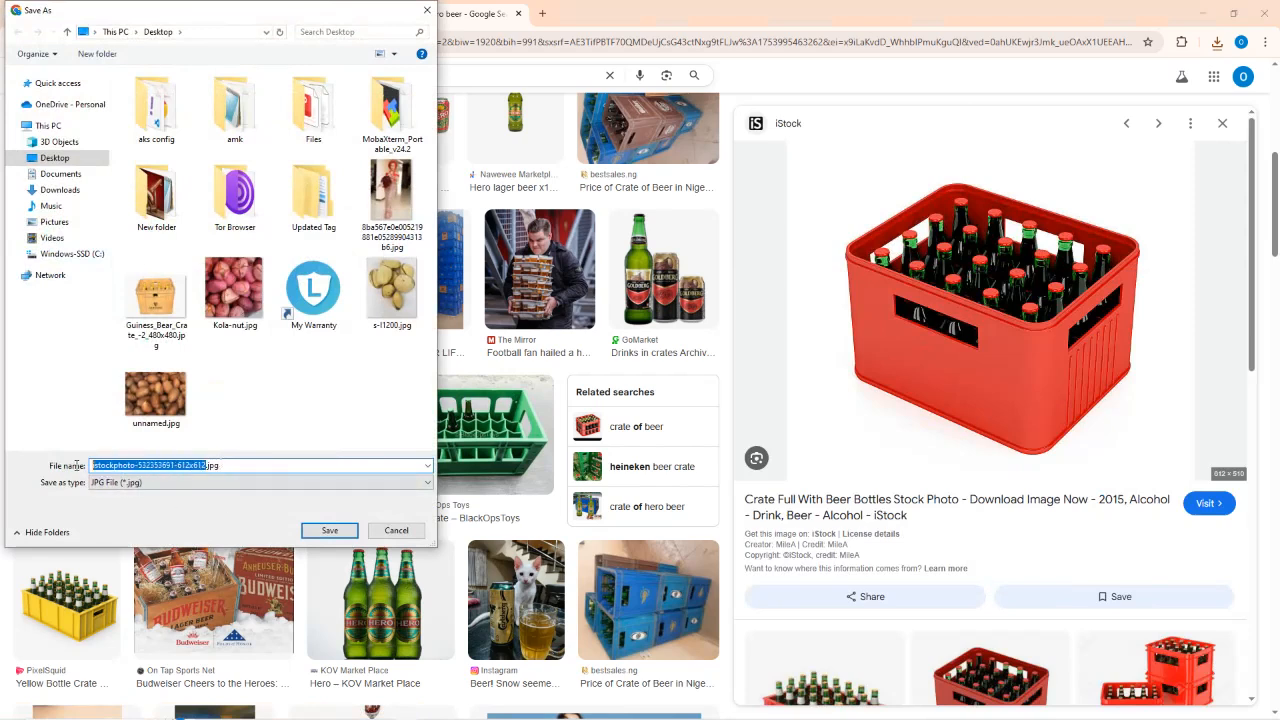
pyautogui.write('crate')
pyautogui.write('of hero beer')
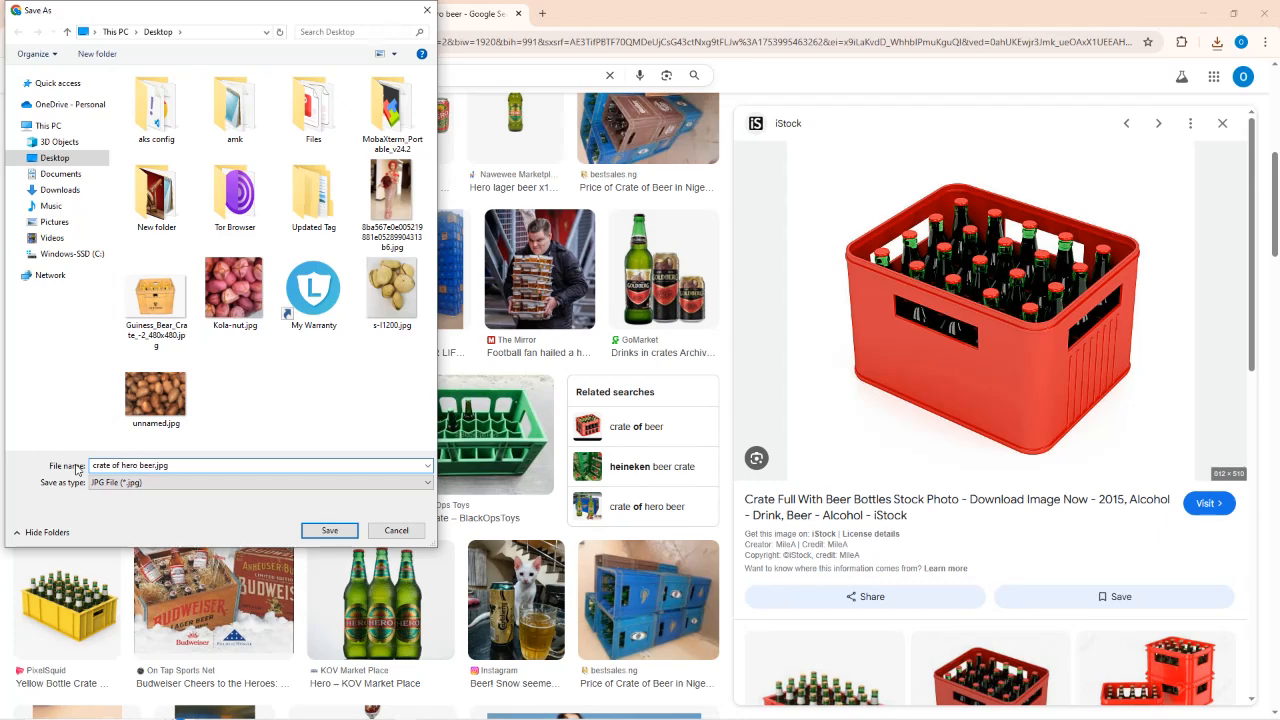
pyautogui.click(330, 530)
pyautogui.click(290, 13)
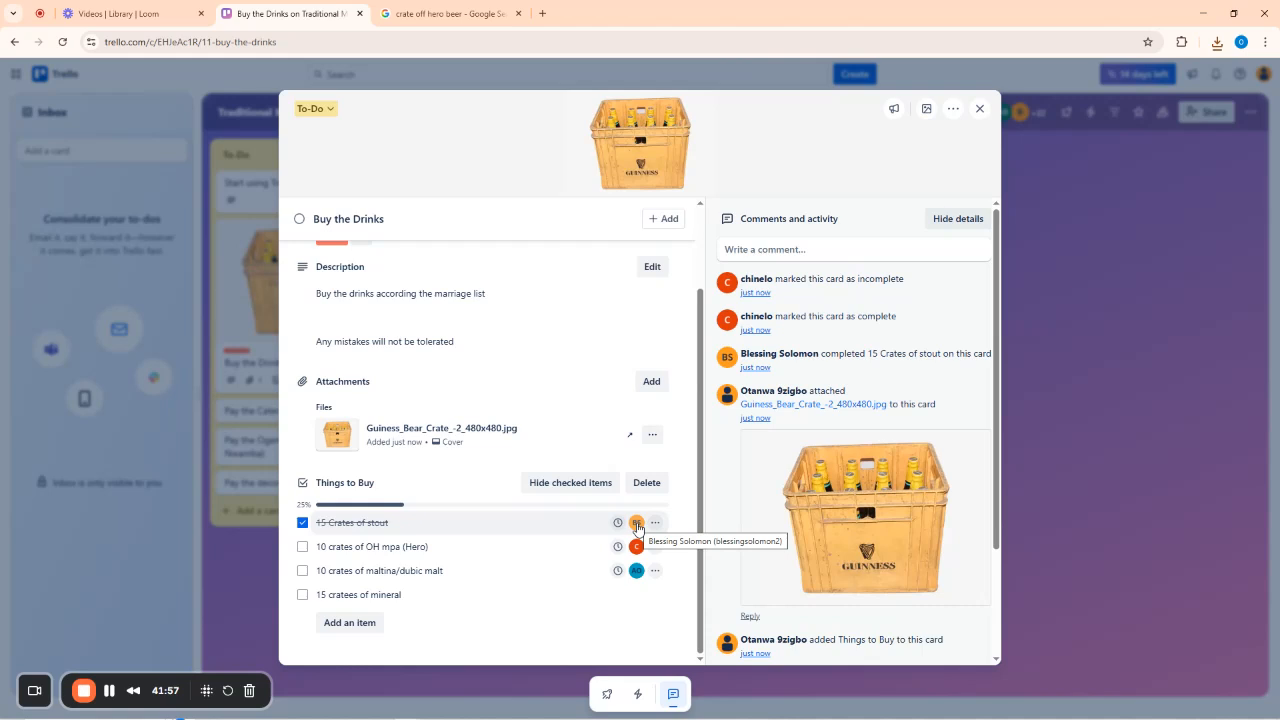
# Mark the 15 Crates of stout checklist item as not done.
pyautogui.click(303, 522)
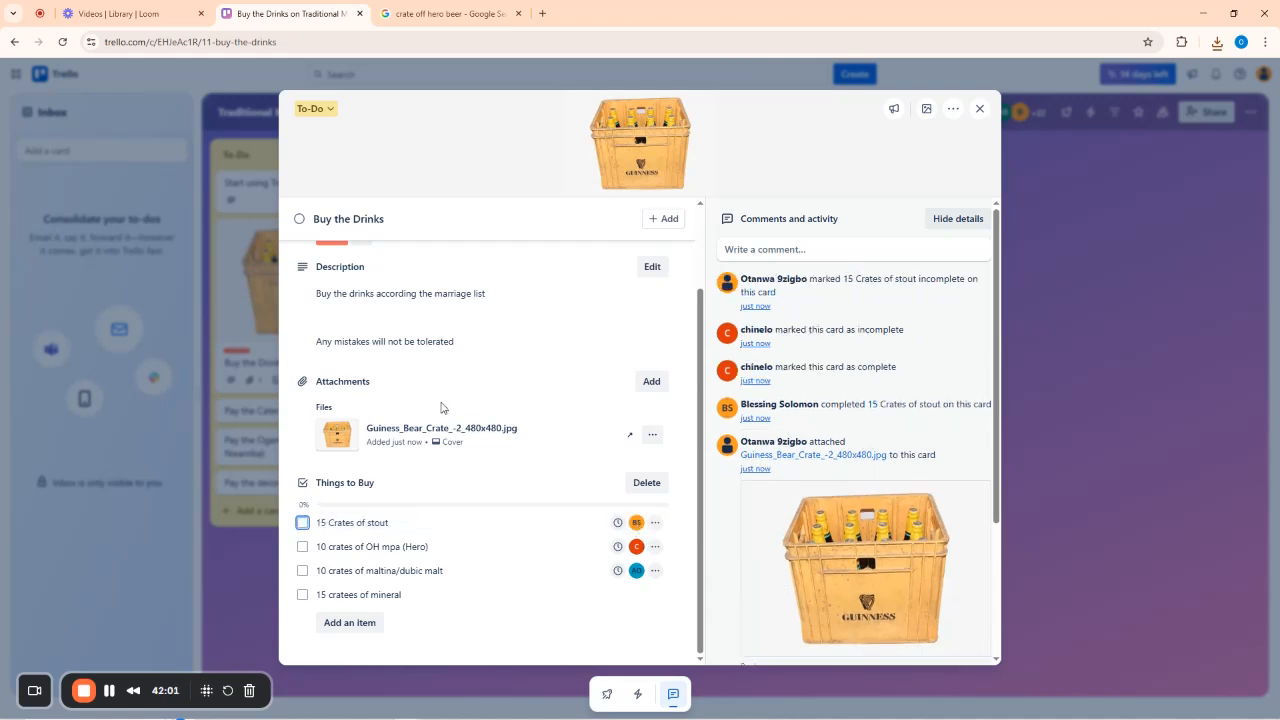
pyautogui.scroll(1, 443, 409)
pyautogui.scroll(-1, 443, 409)
# Attach crate of hero beer.jpg to the Buy the Drinks card and close the card.
pyautogui.click(651, 381)
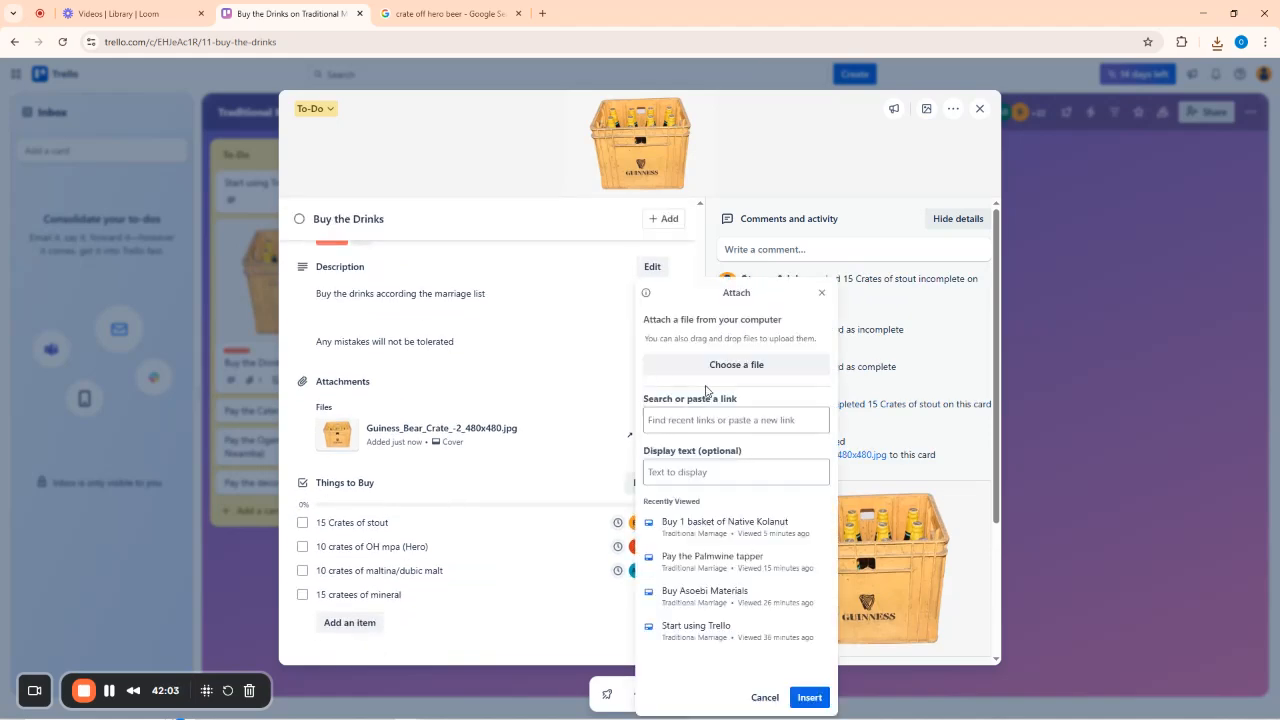
pyautogui.click(732, 372)
pyautogui.click(241, 380)
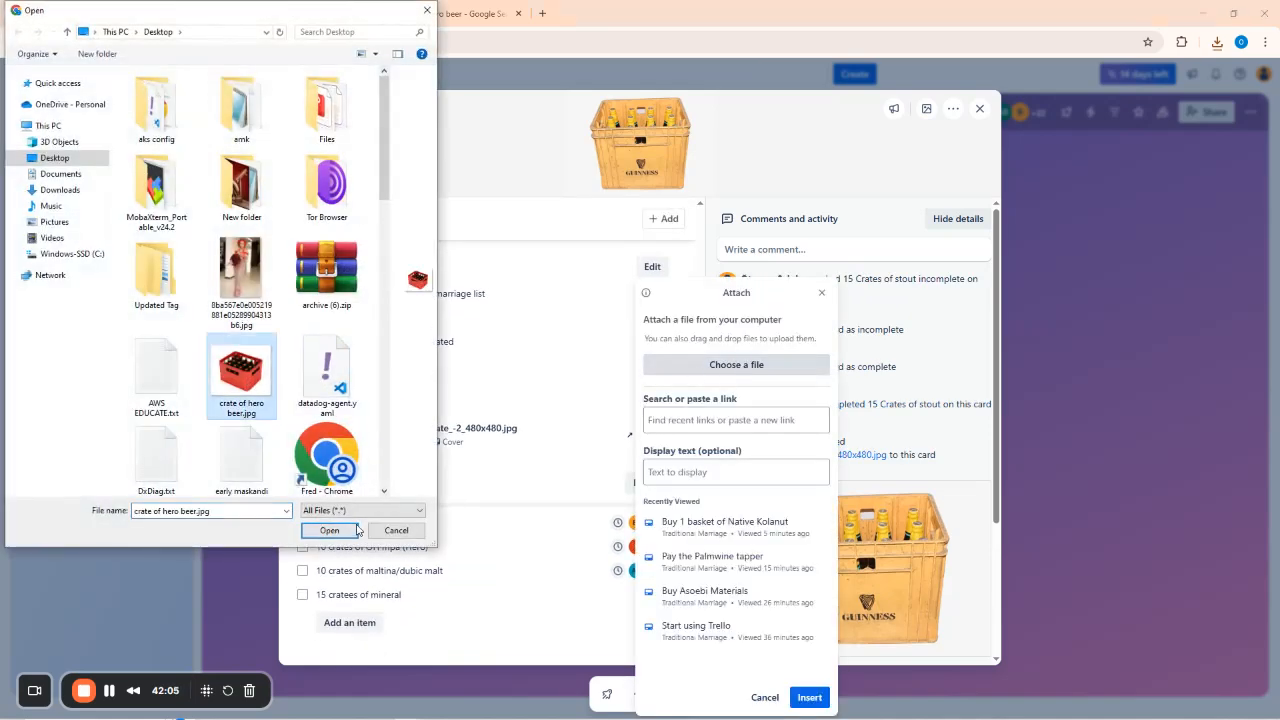
pyautogui.click(329, 530)
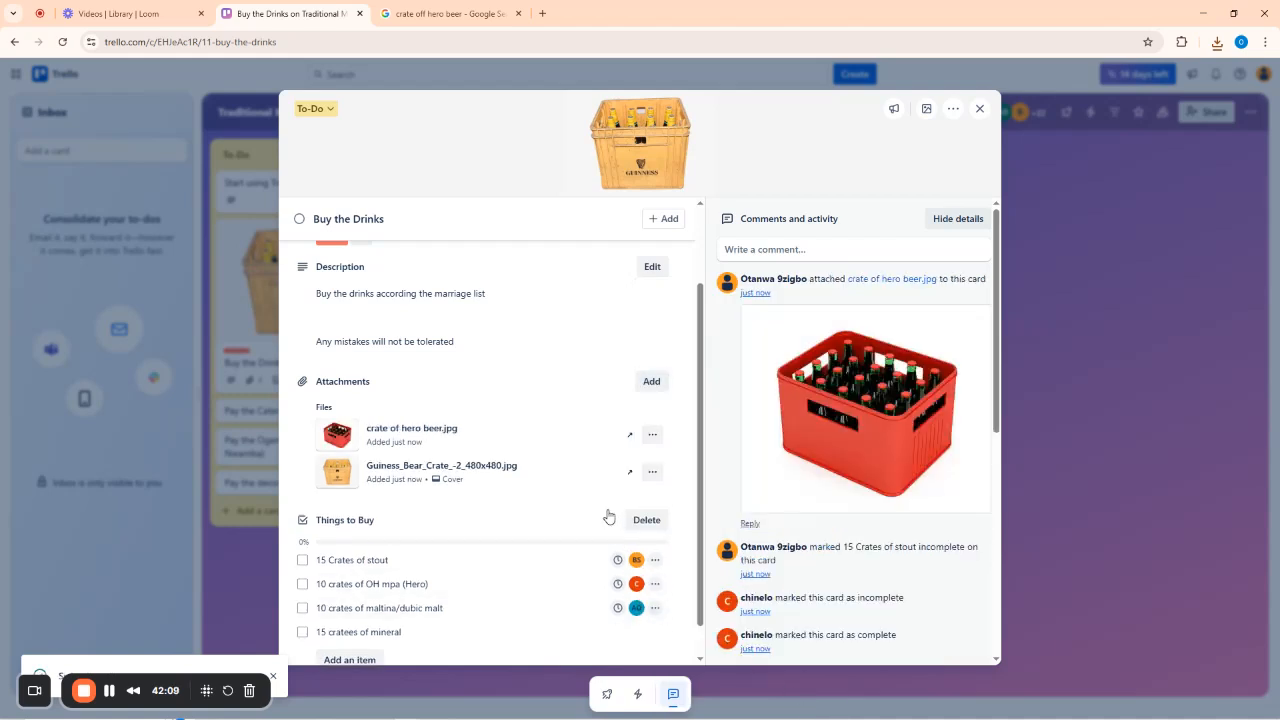
pyautogui.scroll(-1, 608, 510)
pyautogui.scroll(2, 605, 490)
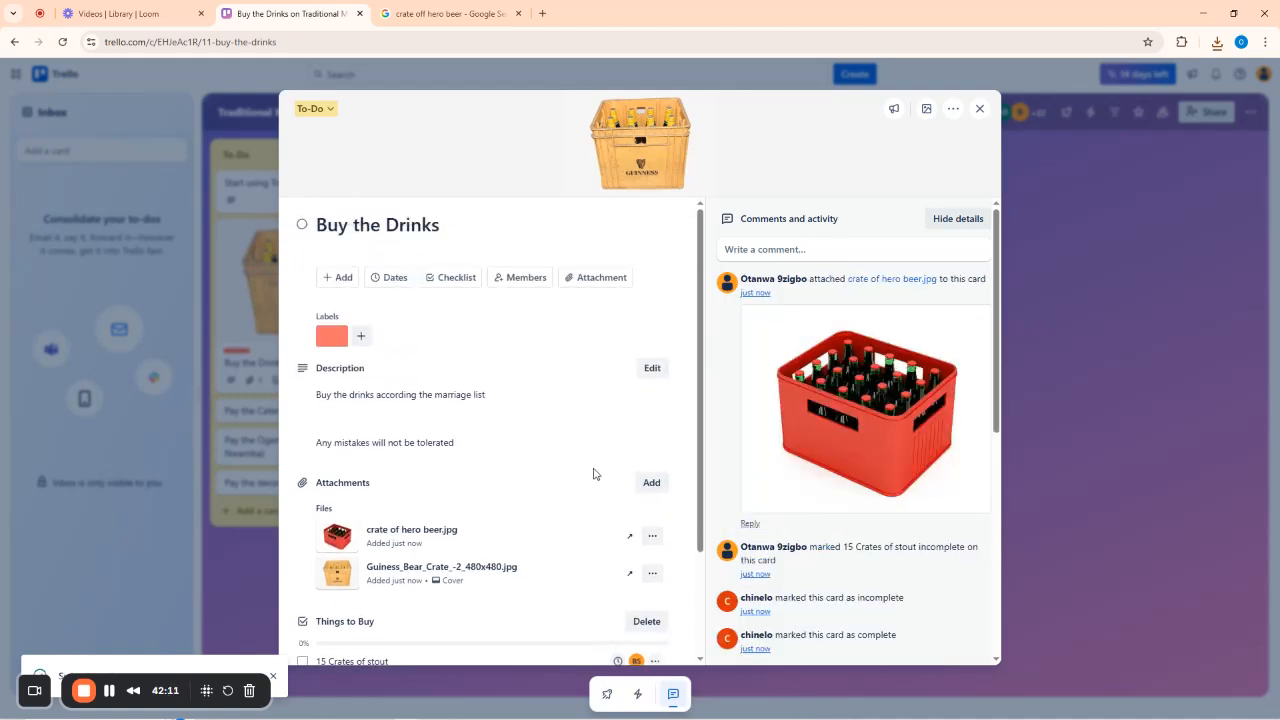
pyautogui.scroll(-1, 592, 470)
pyautogui.scroll(1, 537, 464)
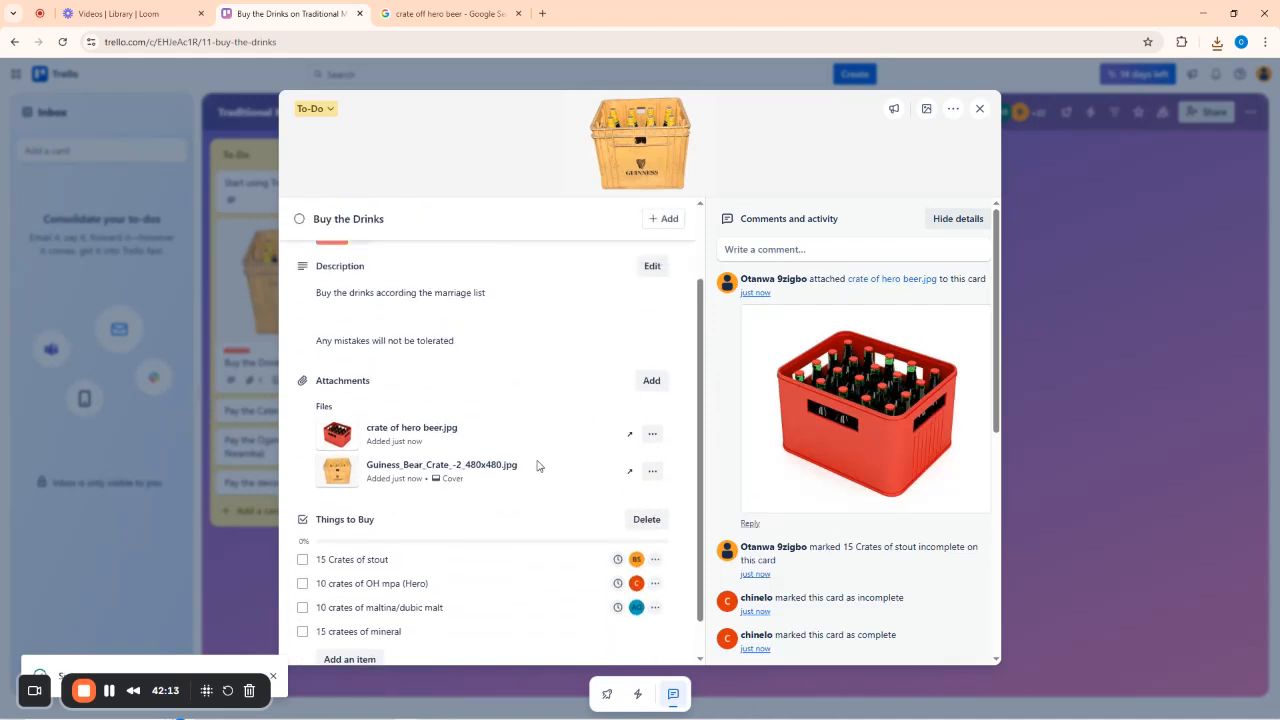
pyautogui.click(979, 108)
# Move Buy the Drinks from To-Do into Doing, then review and close the Native Kolanut card.
pyautogui.moveTo(297, 380); pyautogui.dragTo(488, 468)
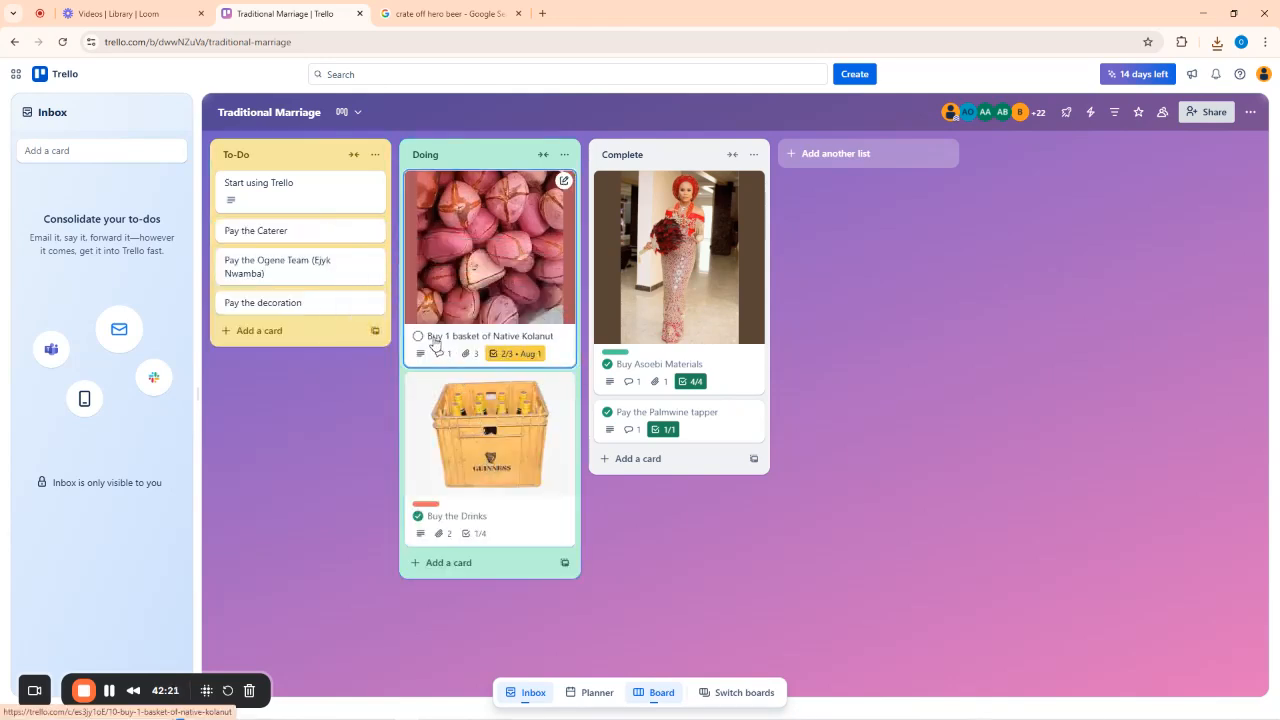
pyautogui.click(505, 338)
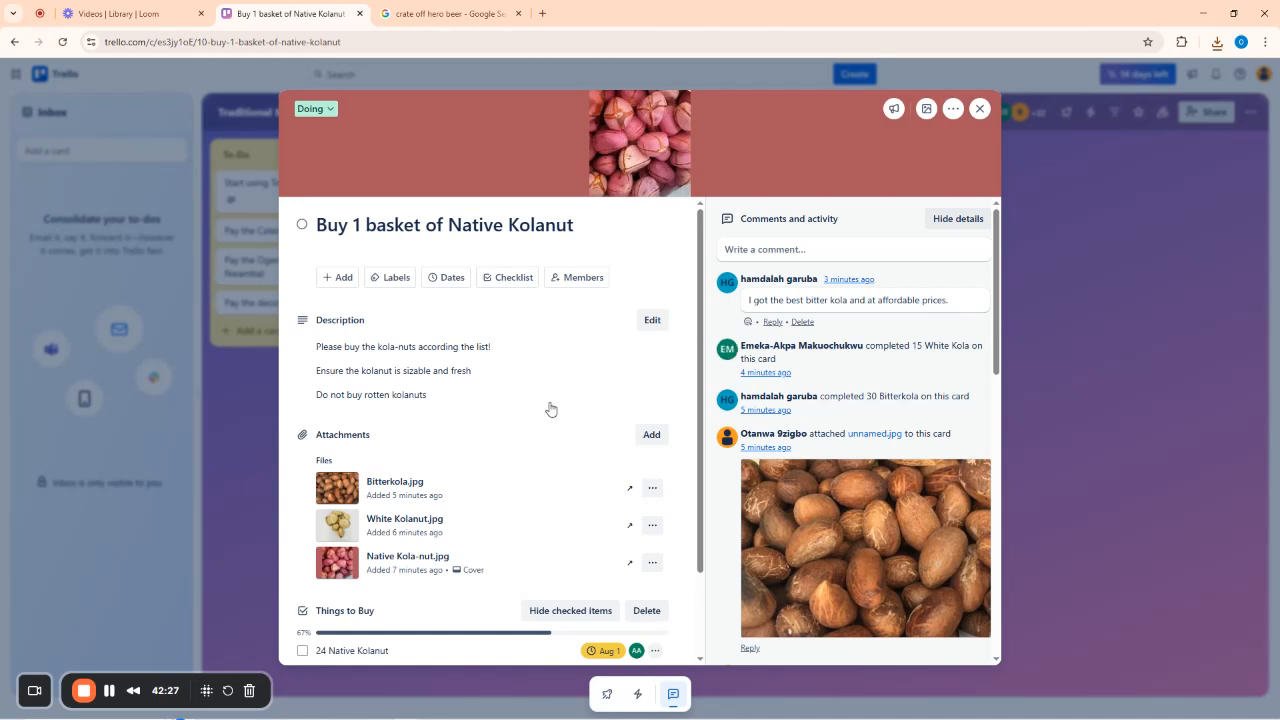
pyautogui.scroll(-2, 550, 405)
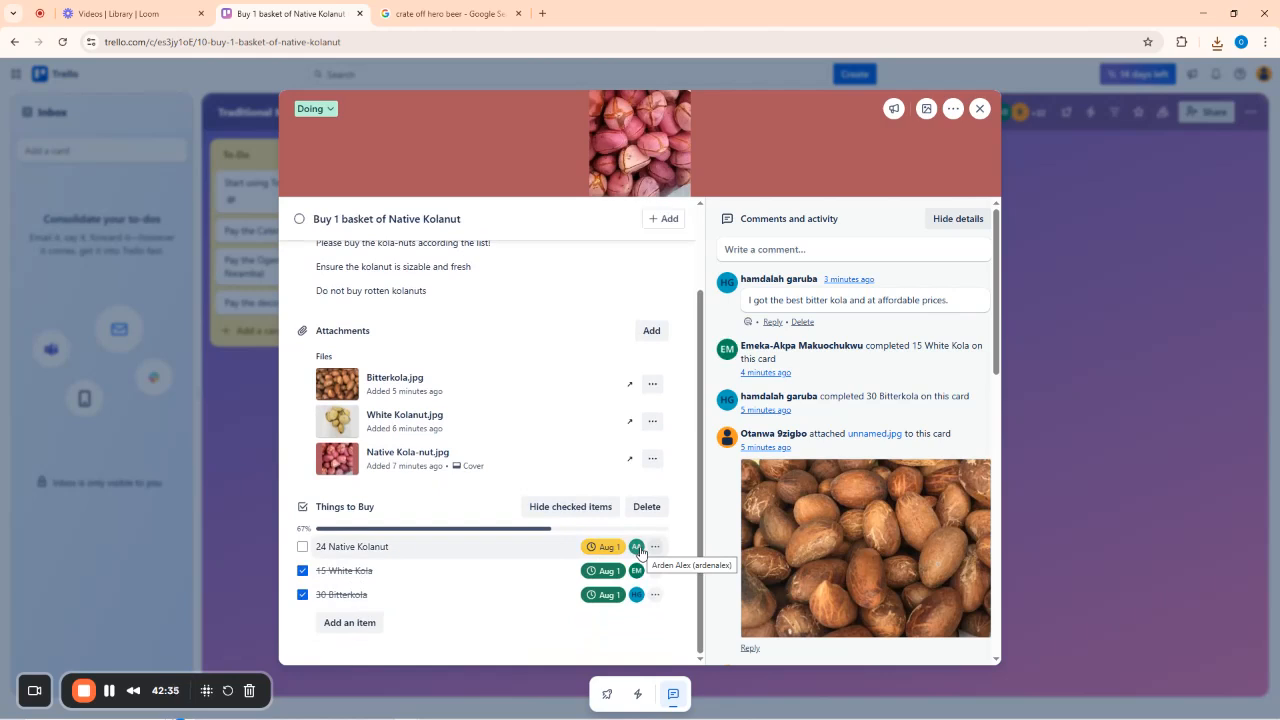
pyautogui.click(979, 109)
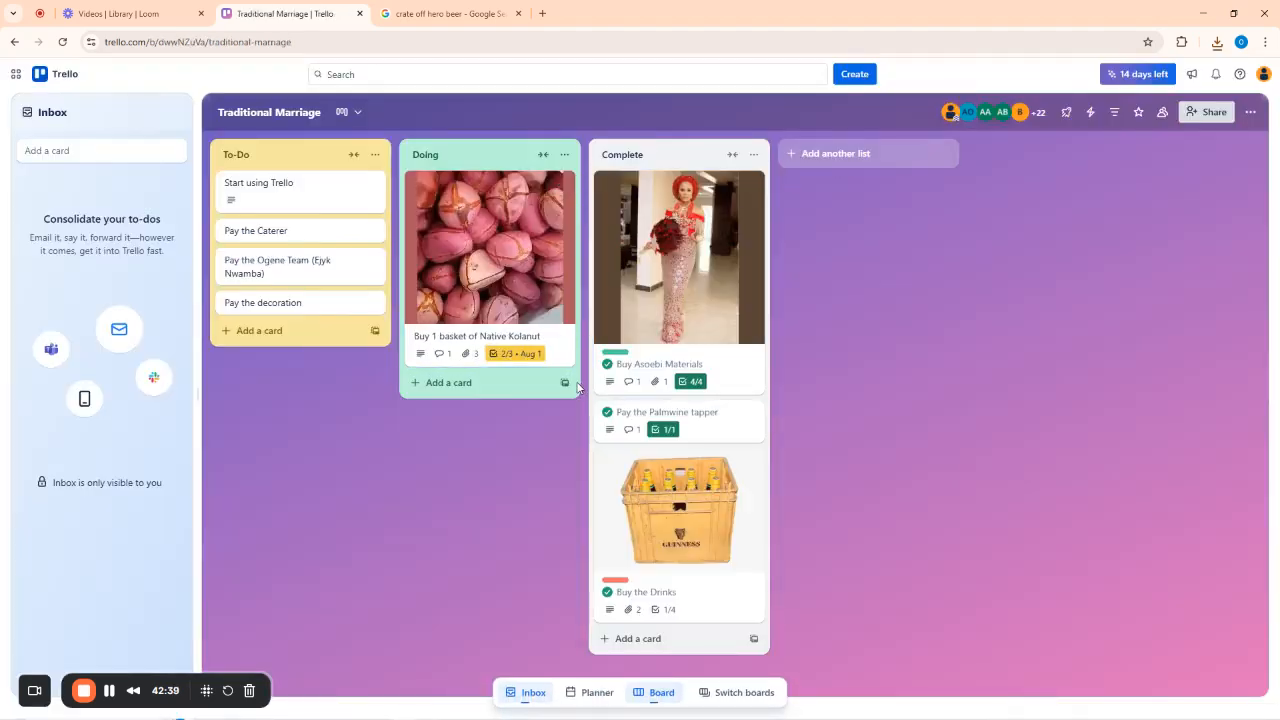
# Describe Pay the Caterer: 'Every tent will be marked and their supplies will be noted also'.
pyautogui.click(291, 238)
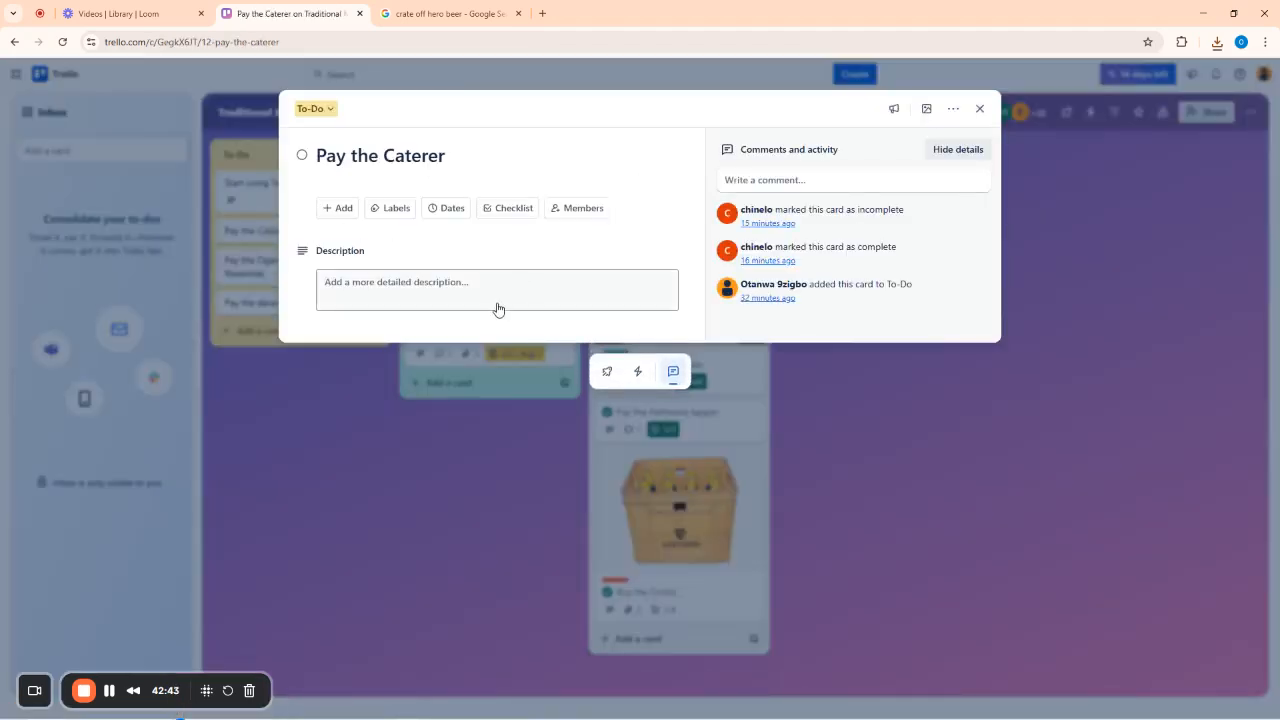
pyautogui.click(502, 290)
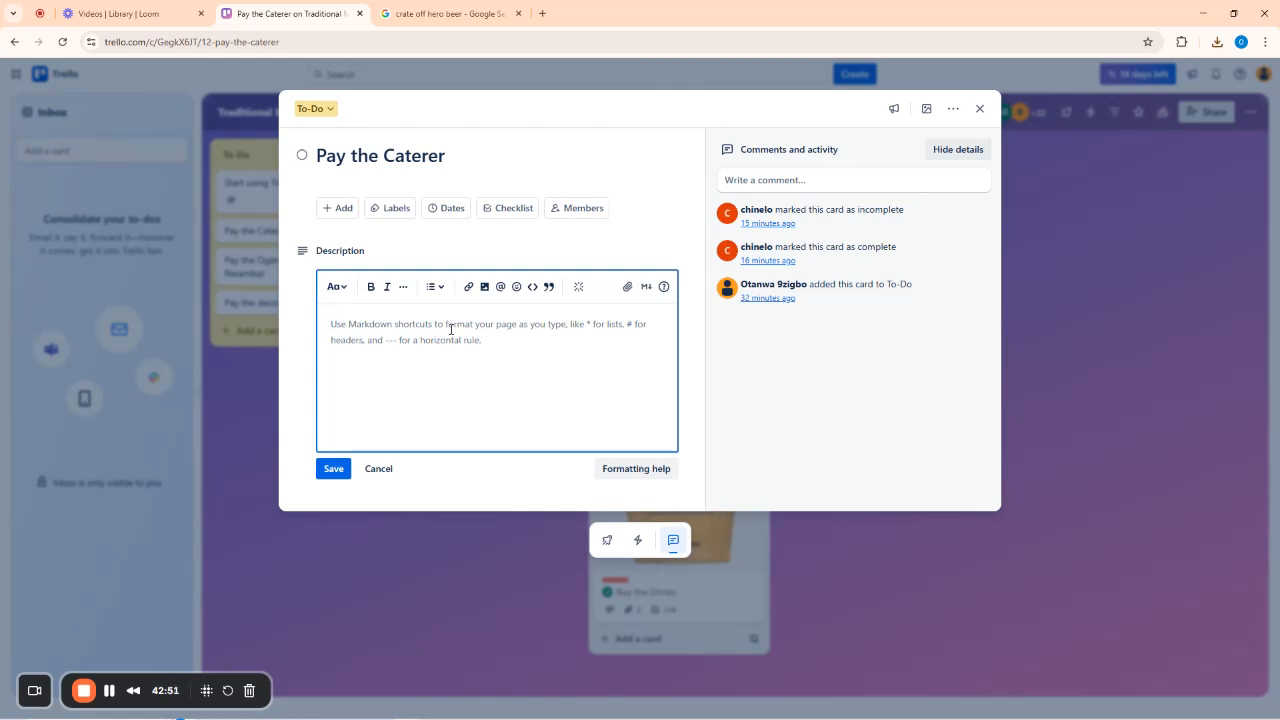
pyautogui.write('Every')
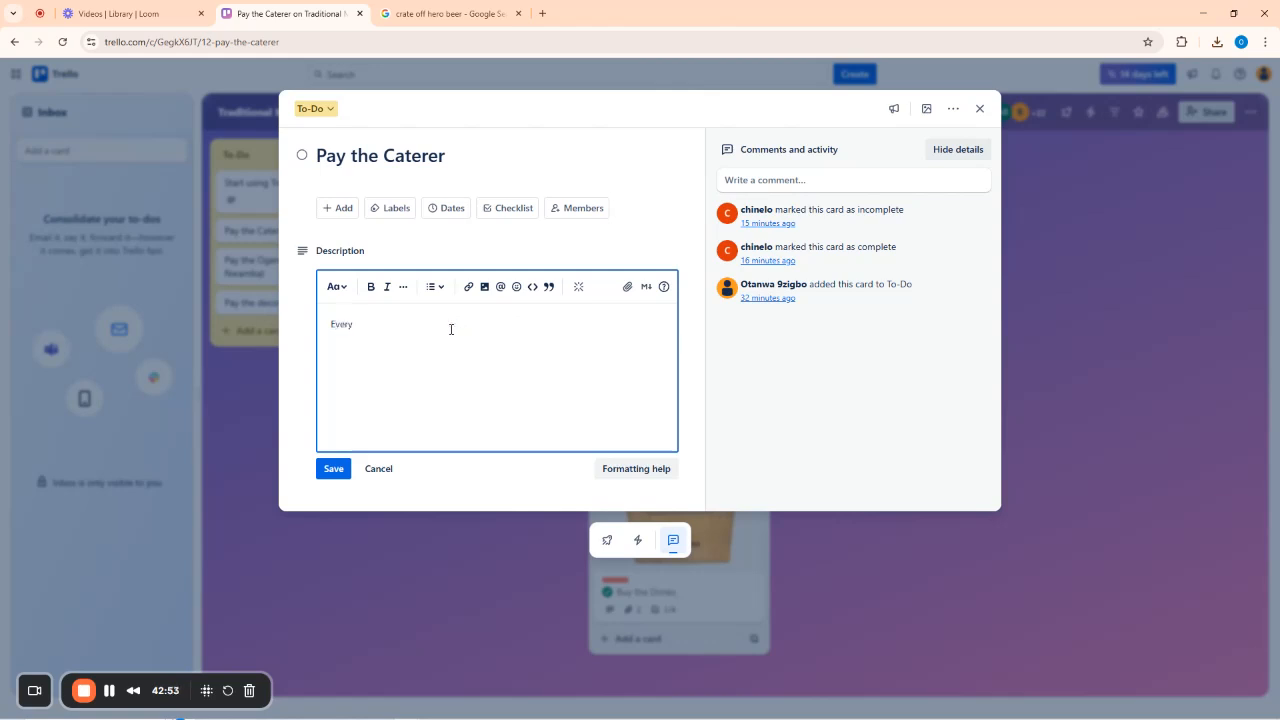
pyautogui.write(' tent will be marke')
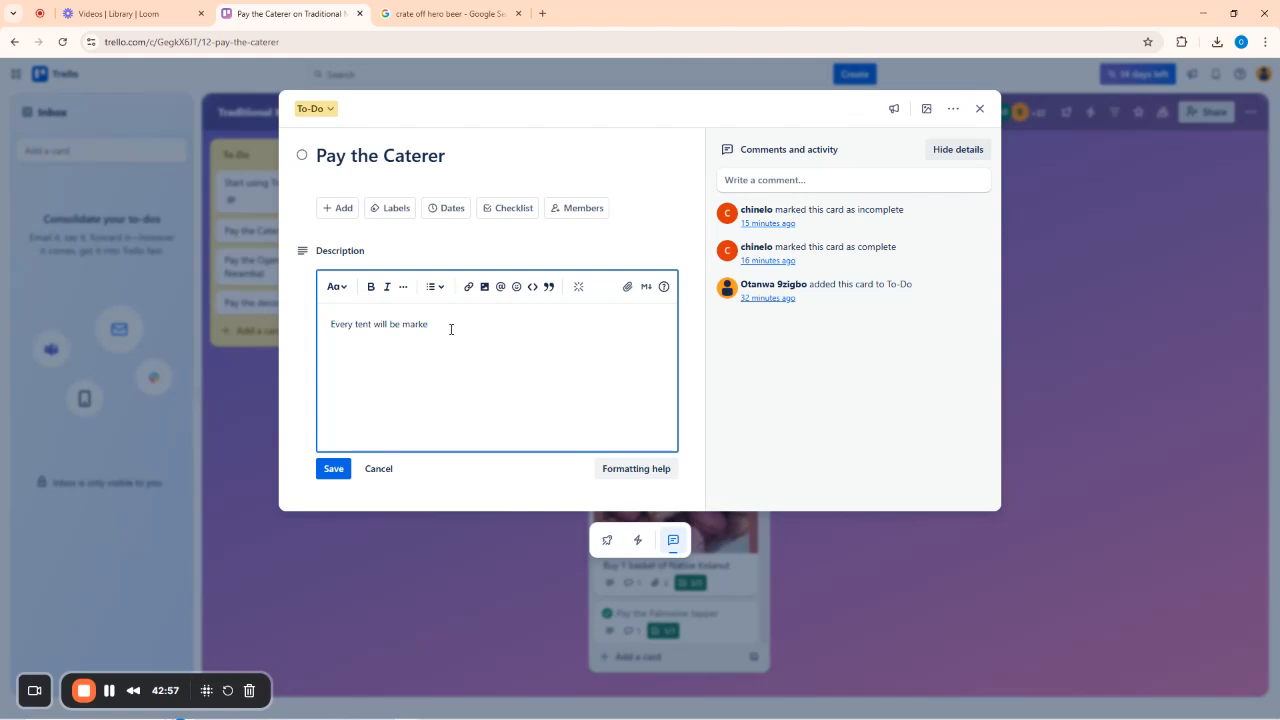
pyautogui.write('d and their')
pyautogui.write(' supples')
pyautogui.write('ies wi')
pyautogui.write('ll be')
pyautogui.write(' noted a')
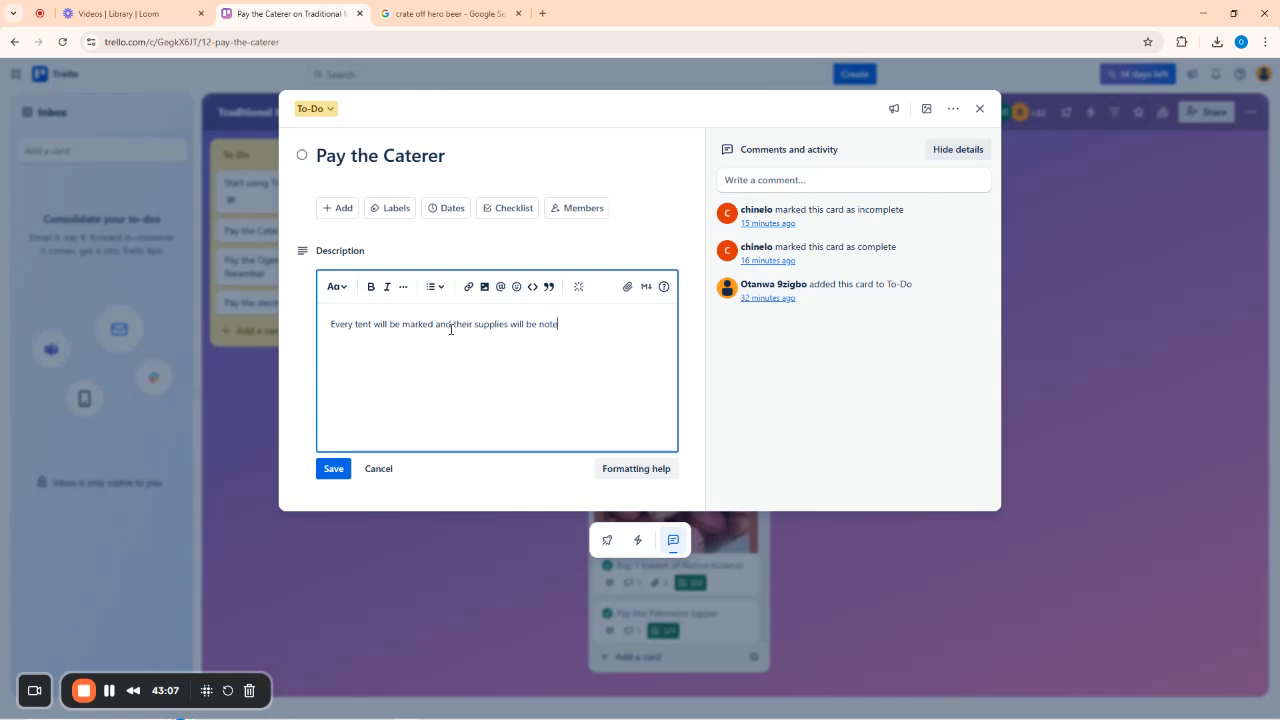
pyautogui.write('so')
pyautogui.press('BackSpace')
pyautogui.press('BackSpace')
pyautogui.write('lso')
# Reopen Pay the Caterer, recover the unsaved description draft, and start adding a checklist.
pyautogui.click(110, 692)
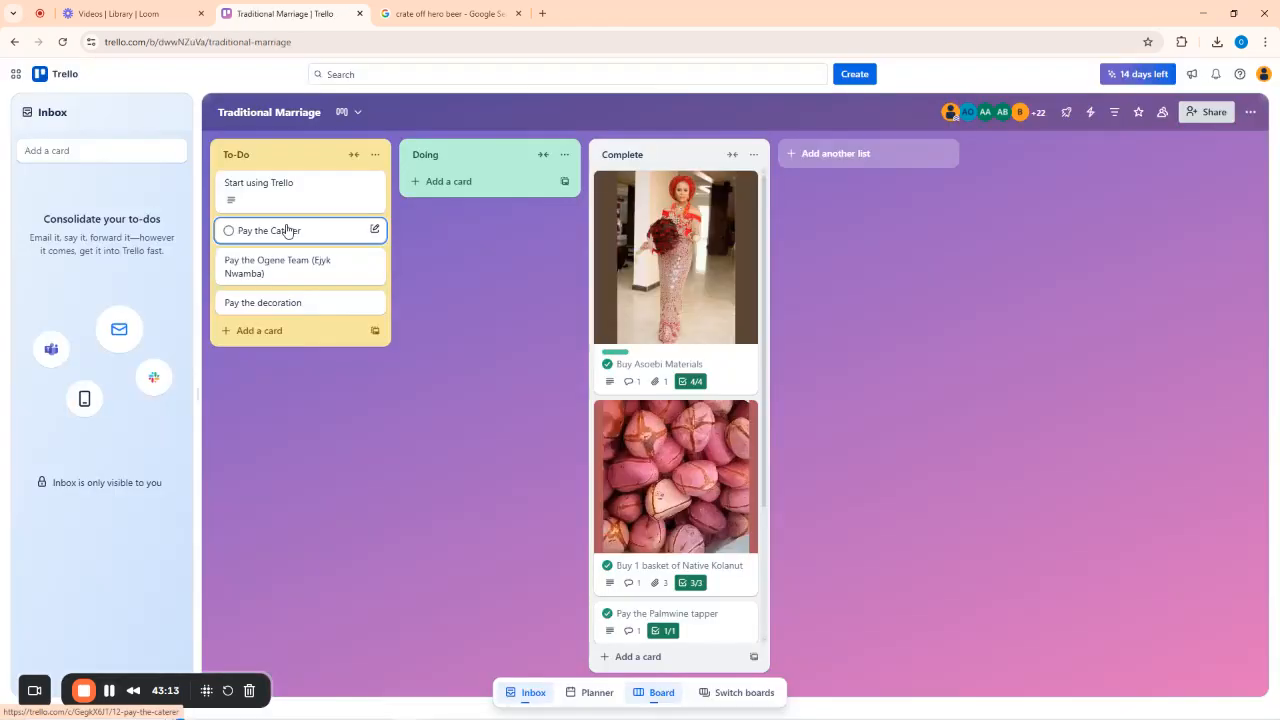
pyautogui.click(287, 231)
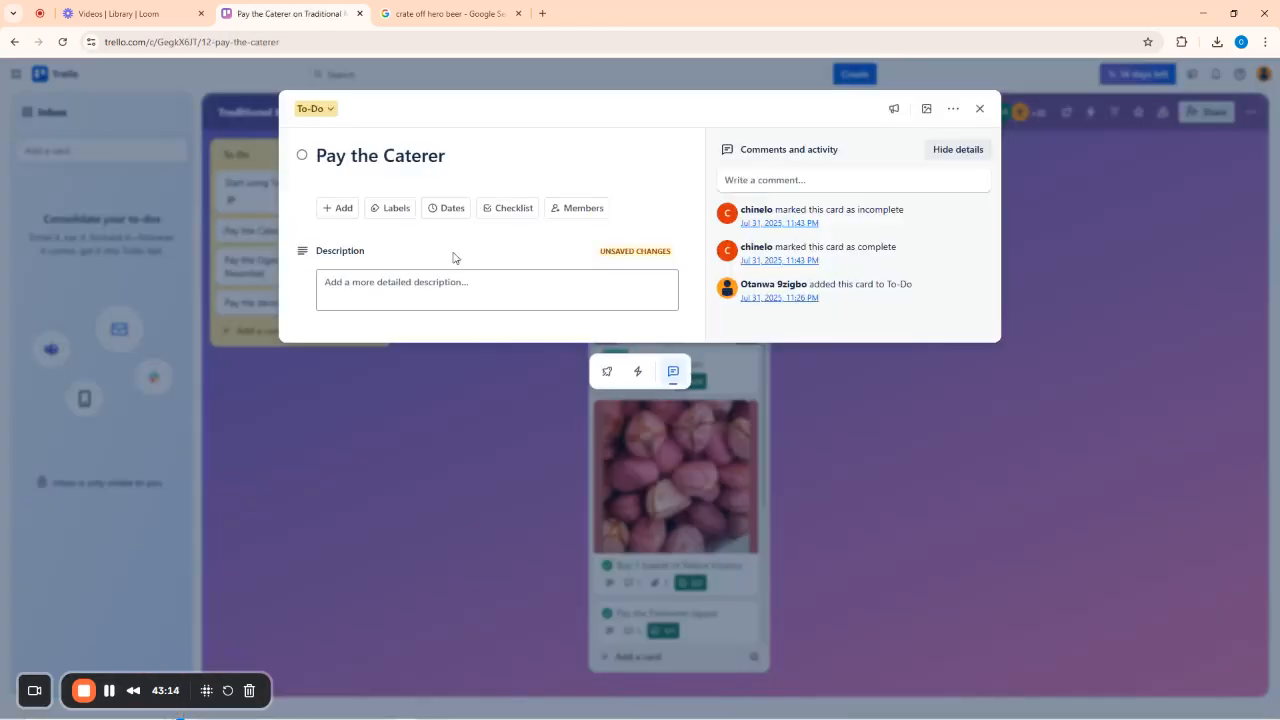
pyautogui.click(426, 294)
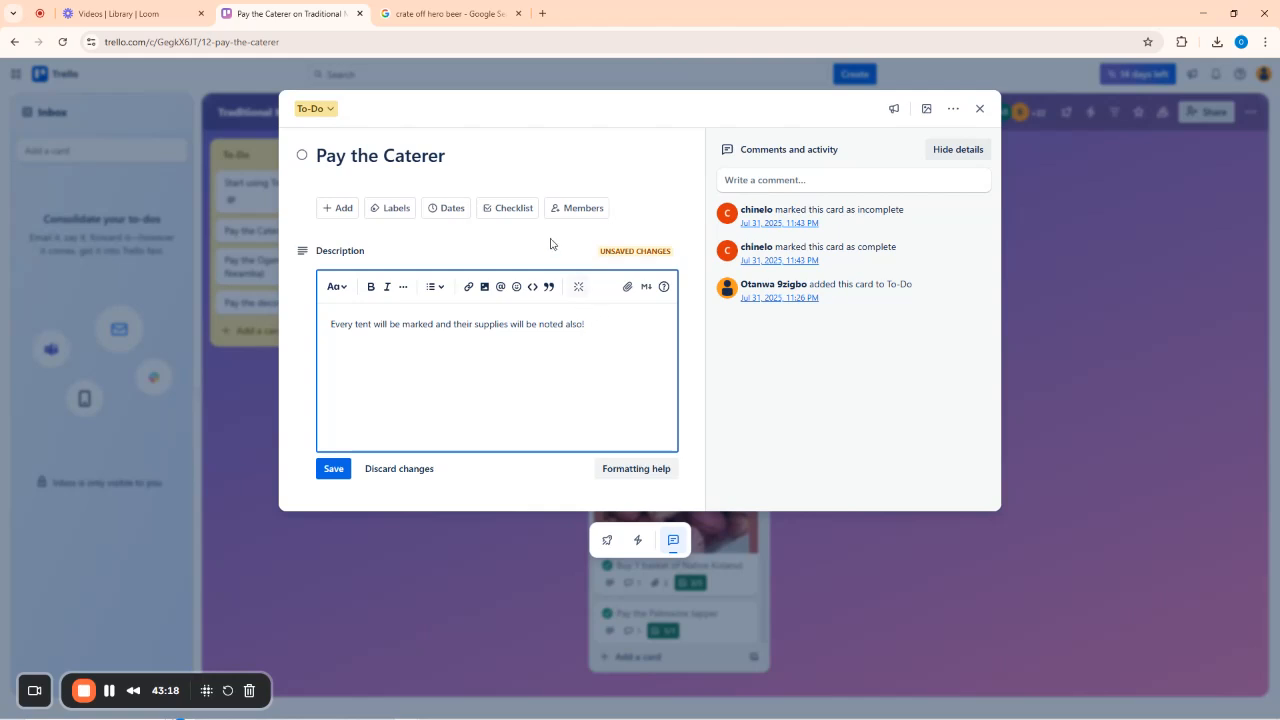
pyautogui.click(514, 208)
# Create an empty checklist with items 2 bag of rice, 5k firewood and 350k for cow meat.
pyautogui.click(517, 338)
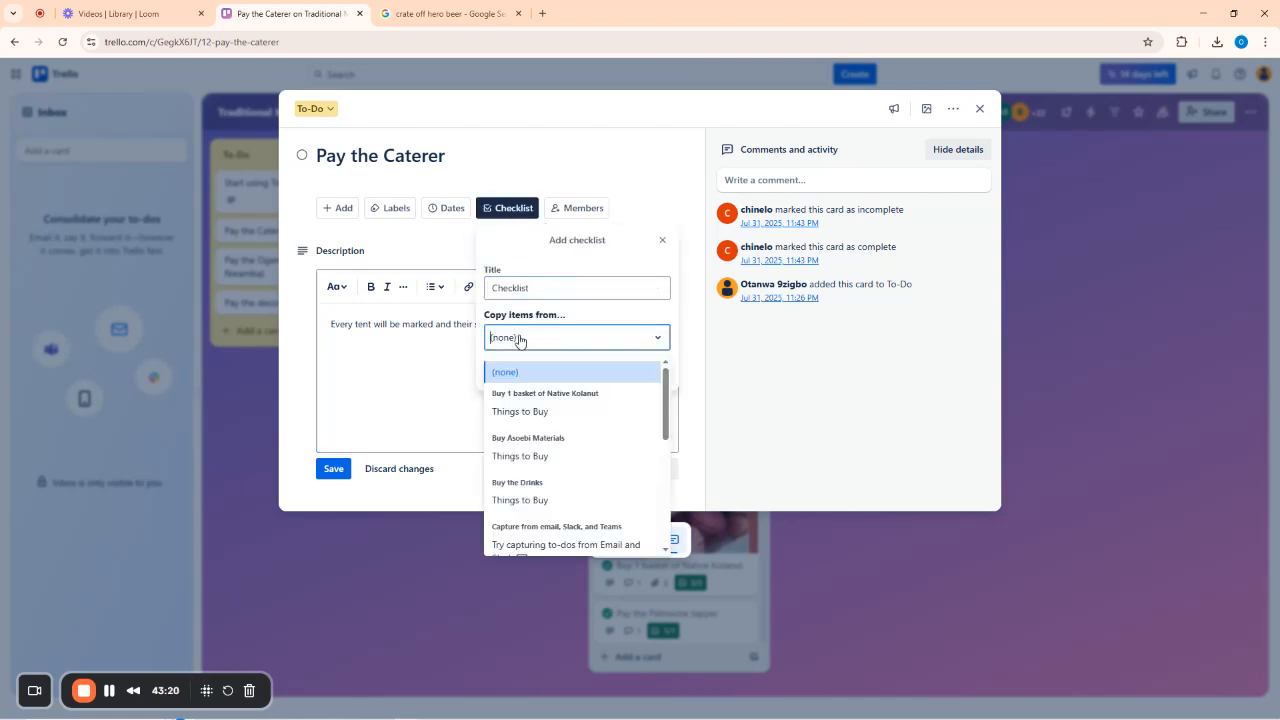
pyautogui.click(523, 338)
pyautogui.click(500, 374)
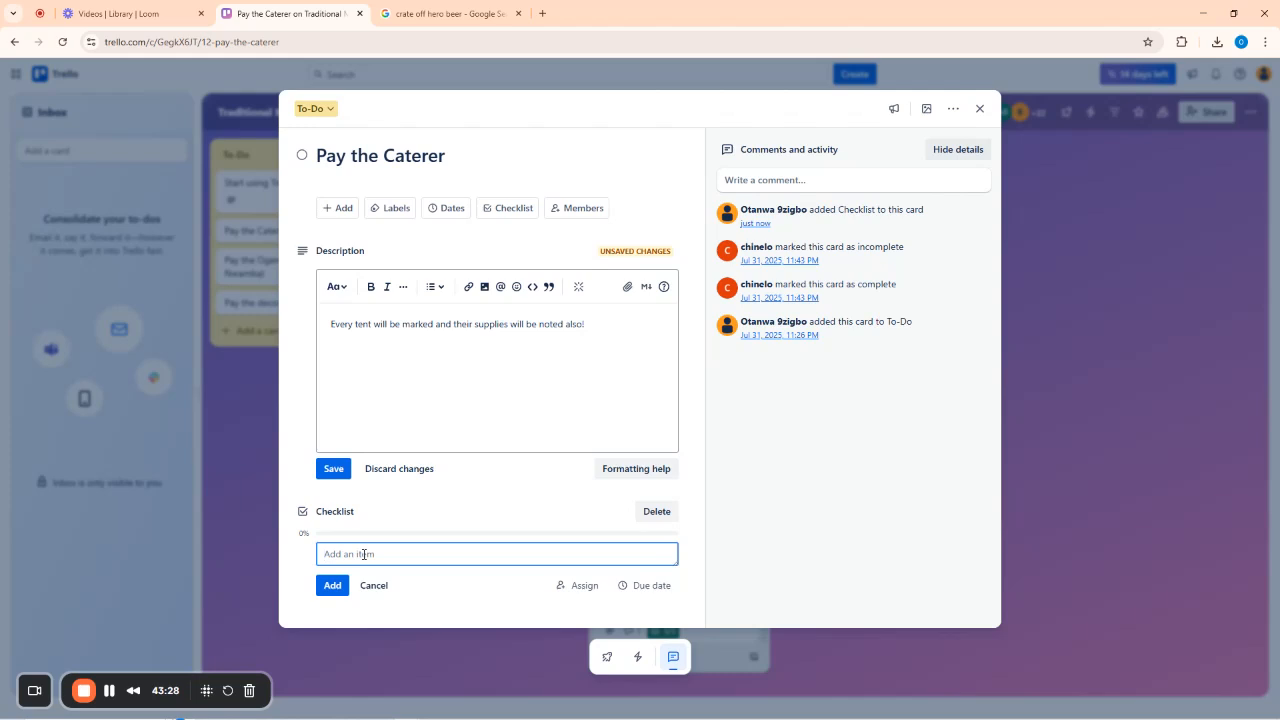
pyautogui.write('2 bag of')
pyautogui.write(' ice')
pyautogui.click(332, 585)
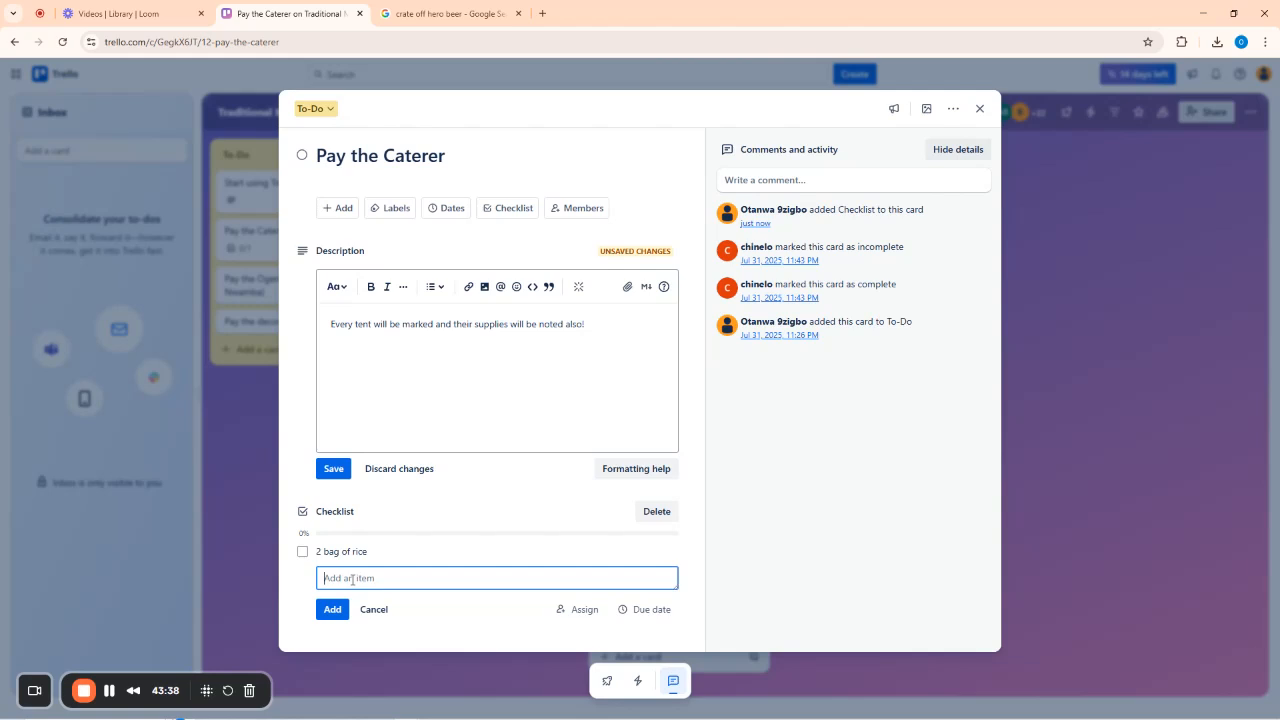
pyautogui.write('5k firewood')
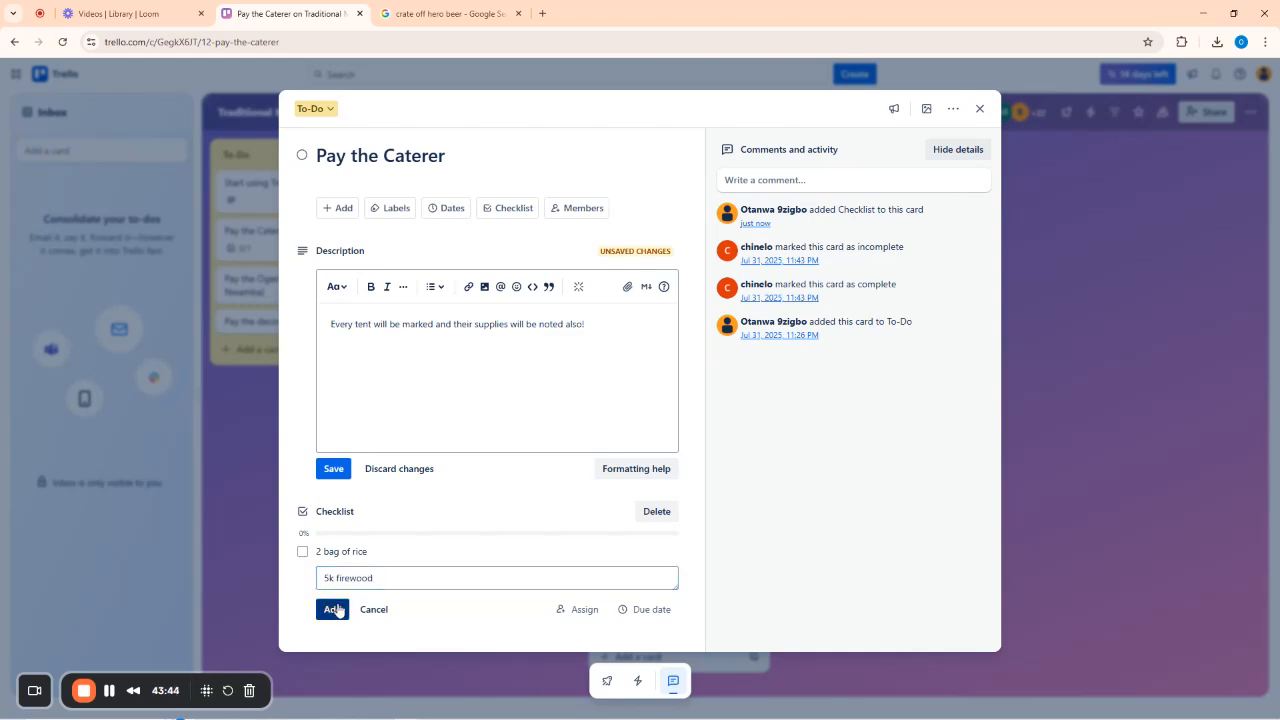
pyautogui.click(332, 609)
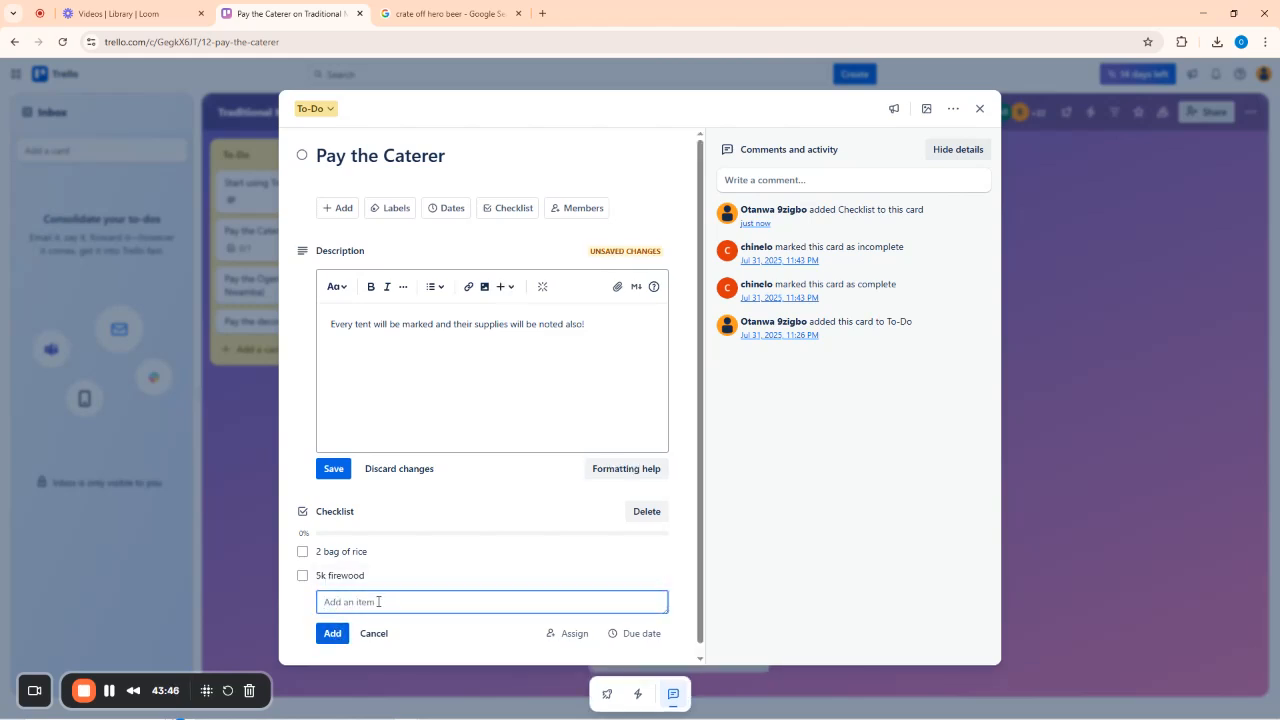
pyautogui.write('350k for cowmeat')
pyautogui.press('Return')
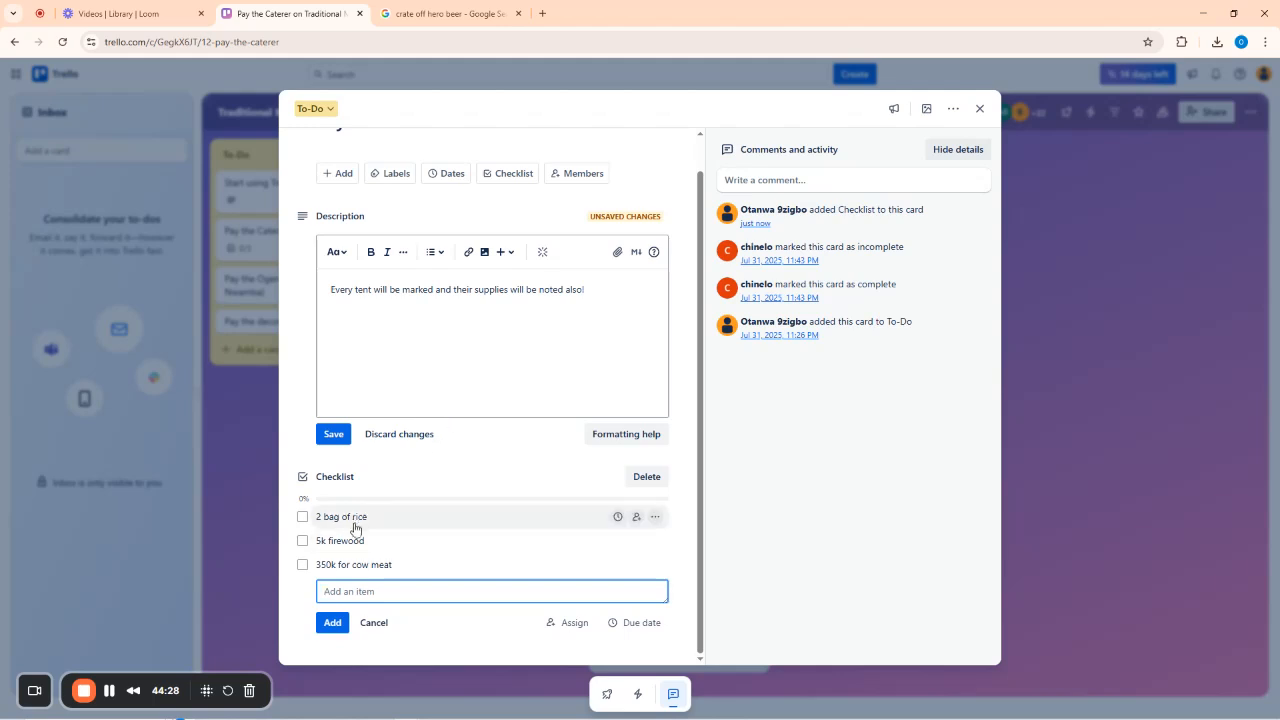
# Assign the first board member to 2 bag of rice and a searched-for member to 5k firewood.
pyautogui.click(636, 516)
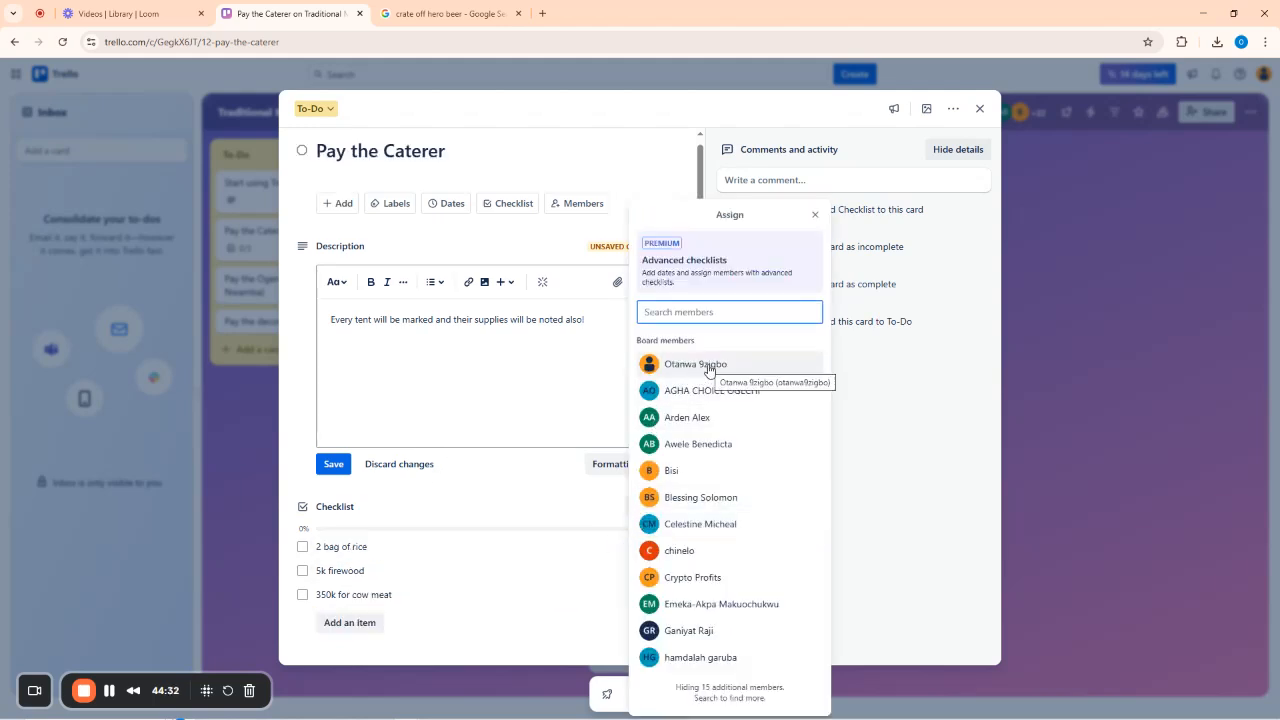
pyautogui.click(688, 366)
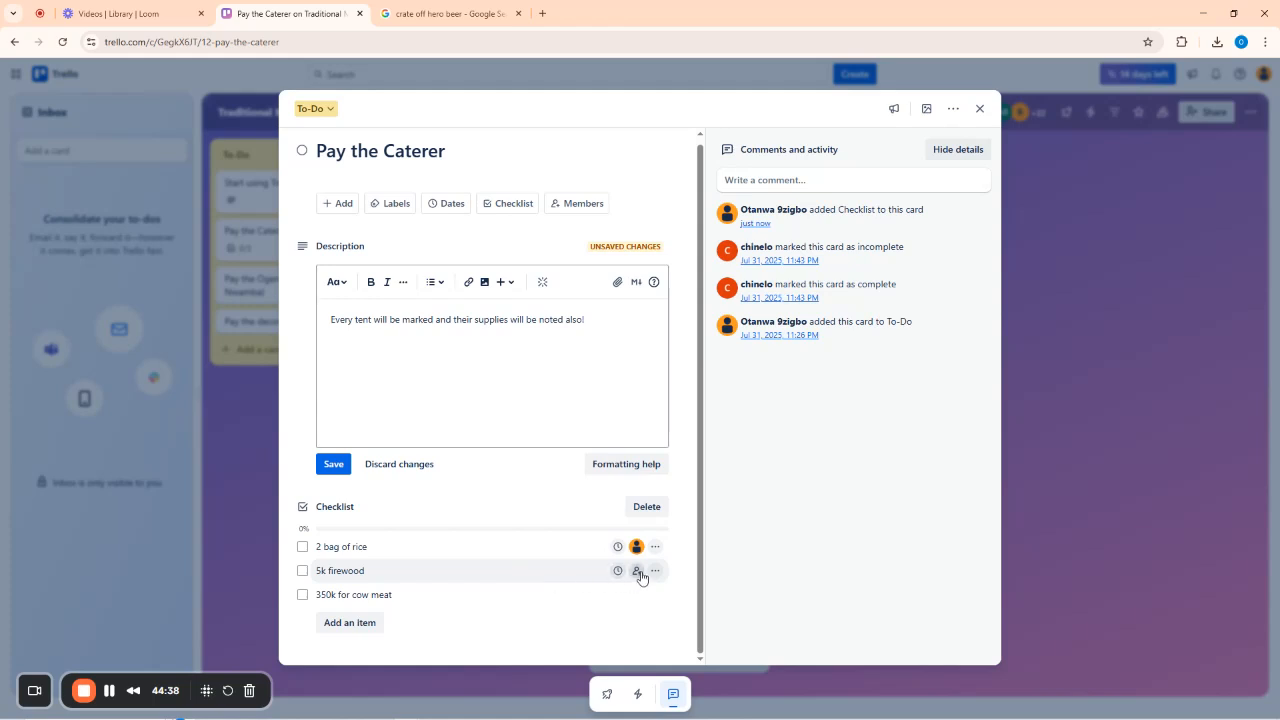
pyautogui.click(636, 570)
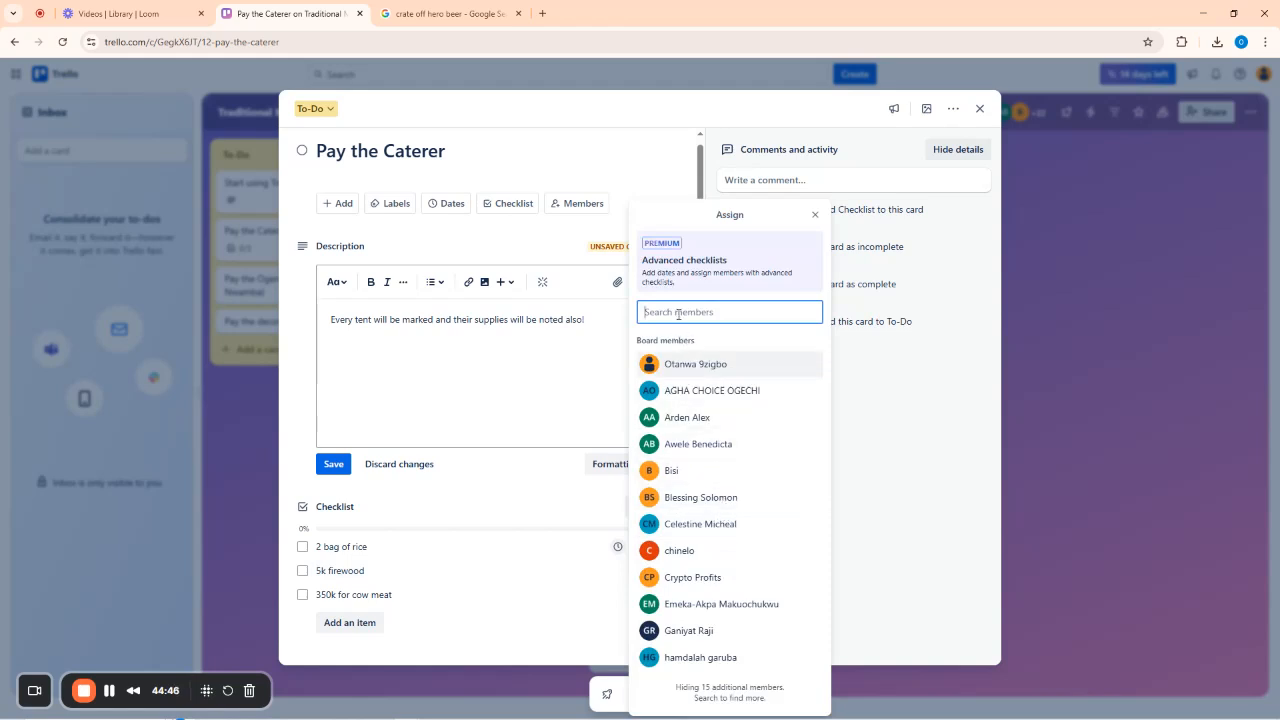
pyautogui.write('cy')
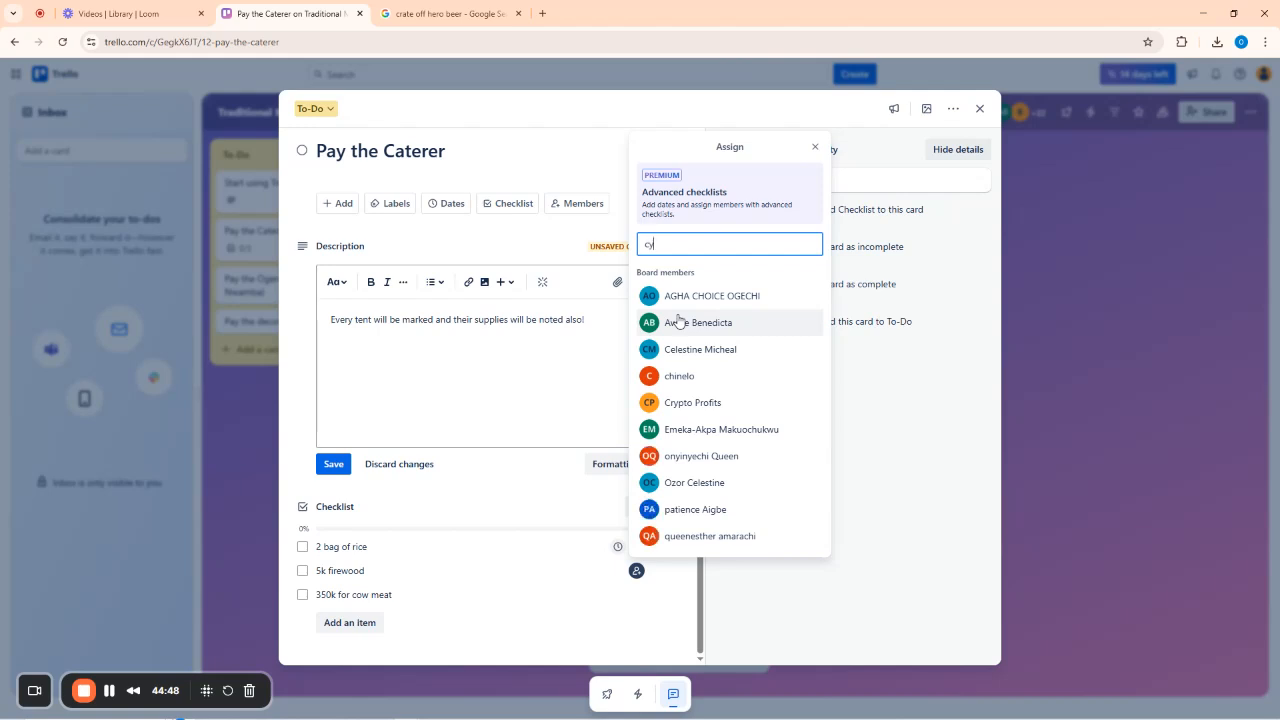
pyautogui.write('n')
pyautogui.press('BackSpace')
pyautogui.press('BackSpace')
pyautogui.press('BackSpace')
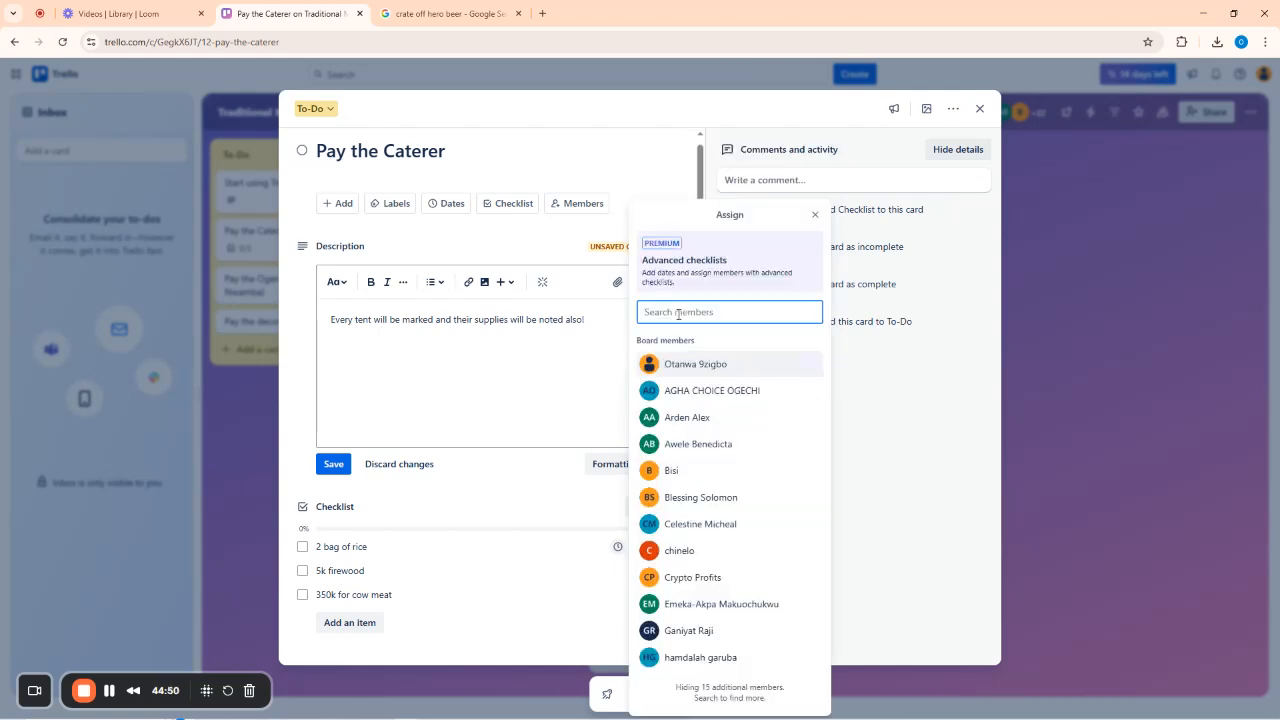
pyautogui.write('suf')
pyautogui.press('BackSpace')
pyautogui.write('g')
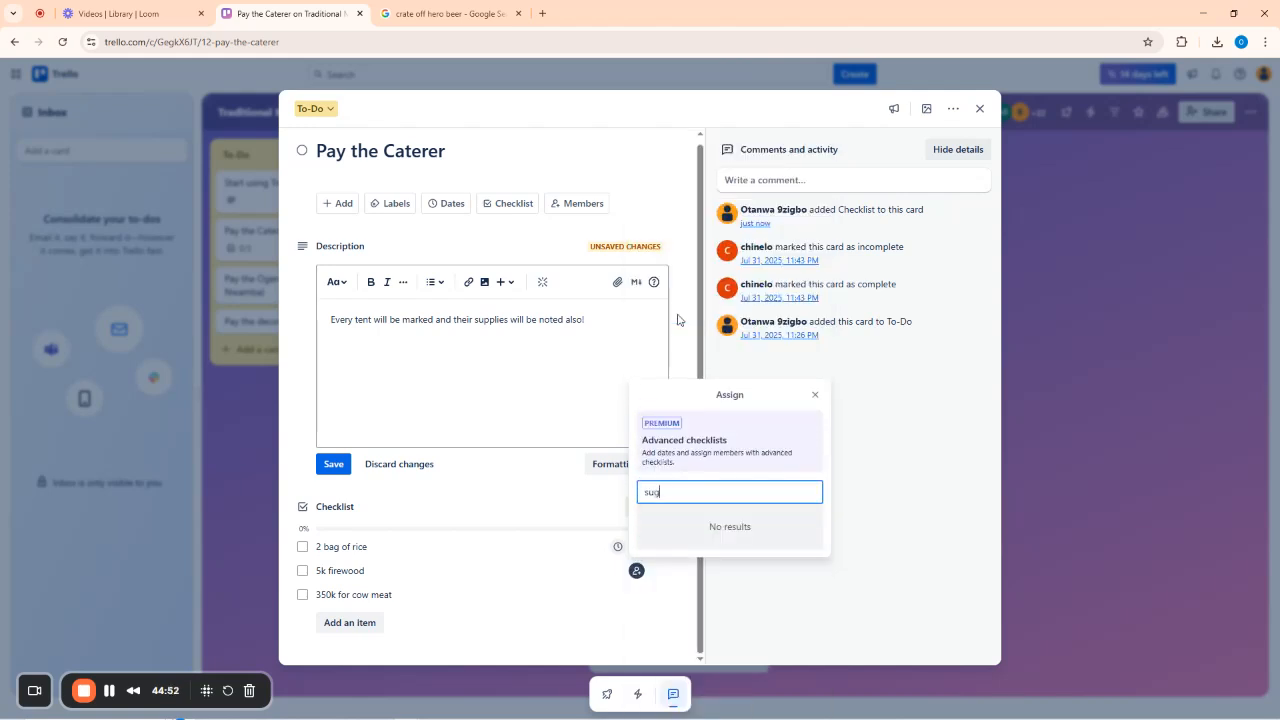
pyautogui.press('BackSpace')
pyautogui.press('BackSpace')
pyautogui.press('BackSpace')
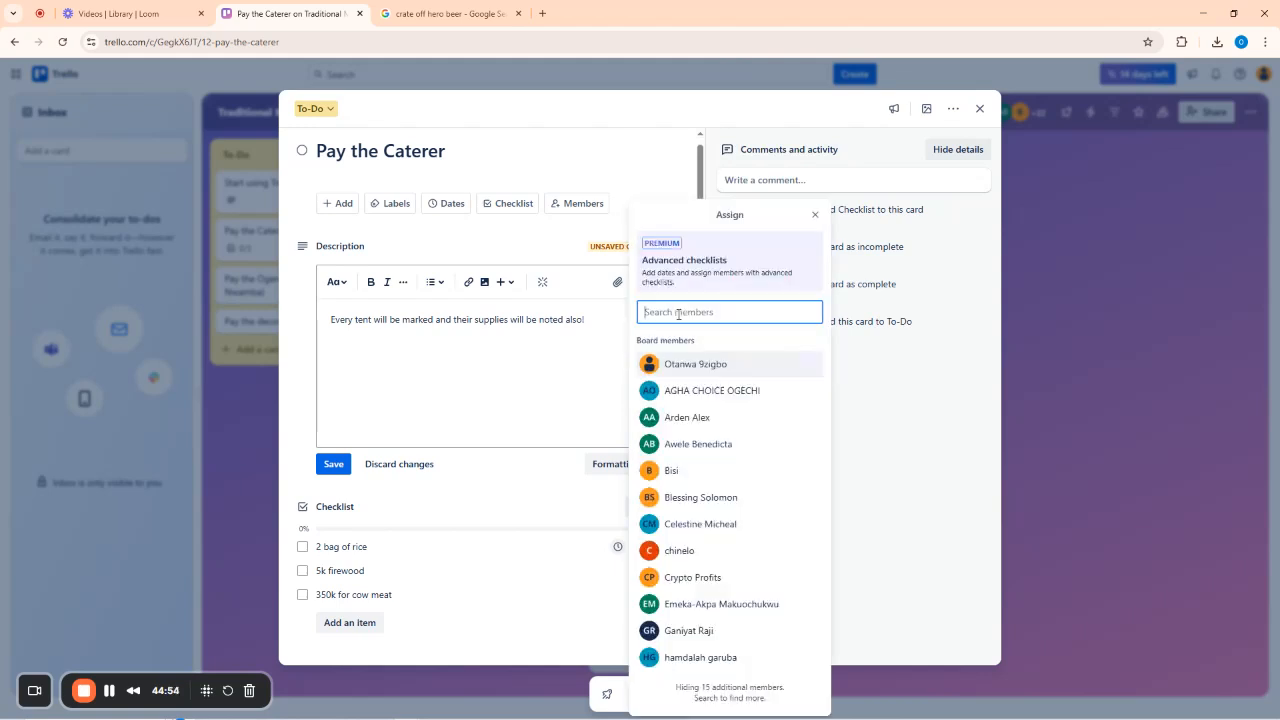
pyautogui.write('jere')
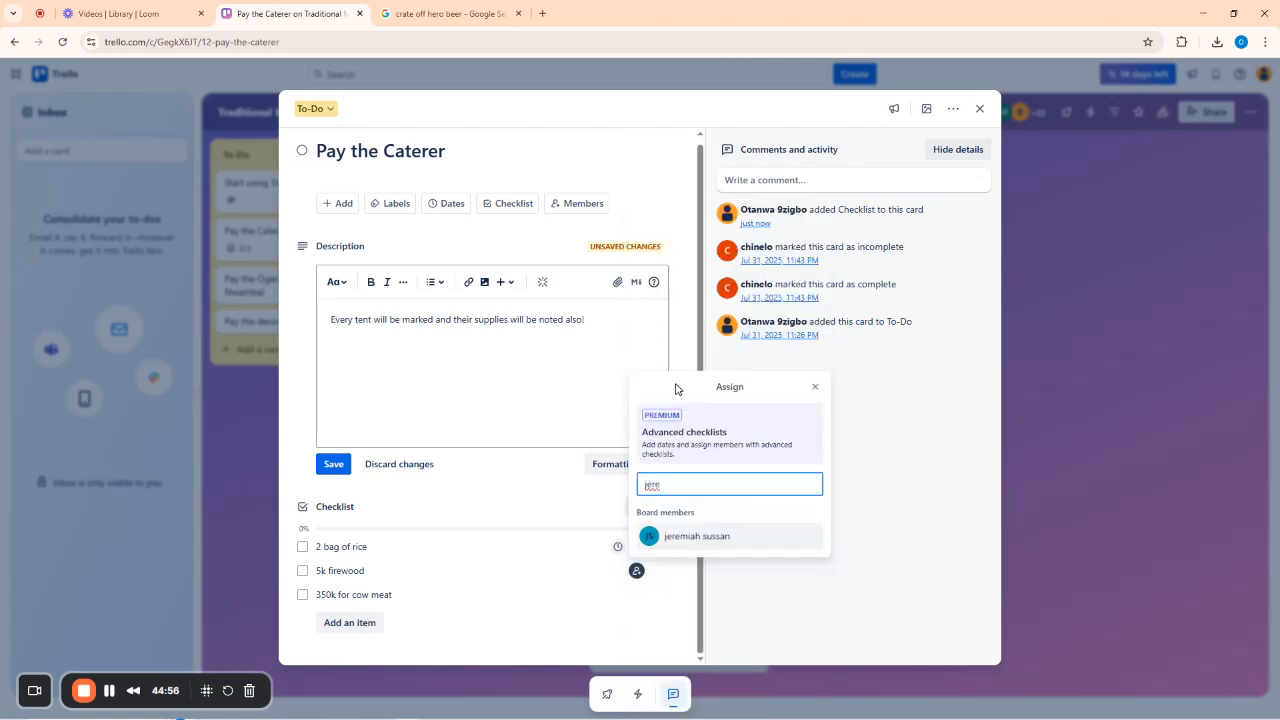
pyautogui.click(698, 537)
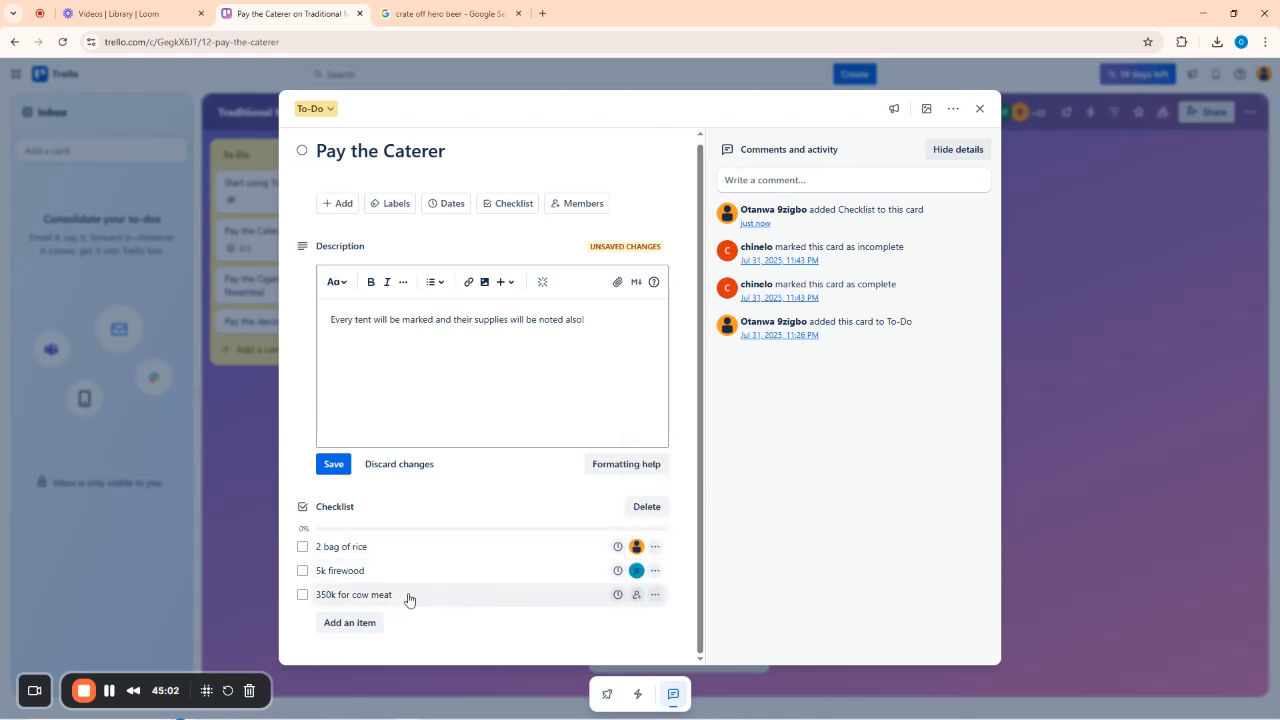
# Assign a member to the 350k for cow meat item and close the card.
pyautogui.click(637, 594)
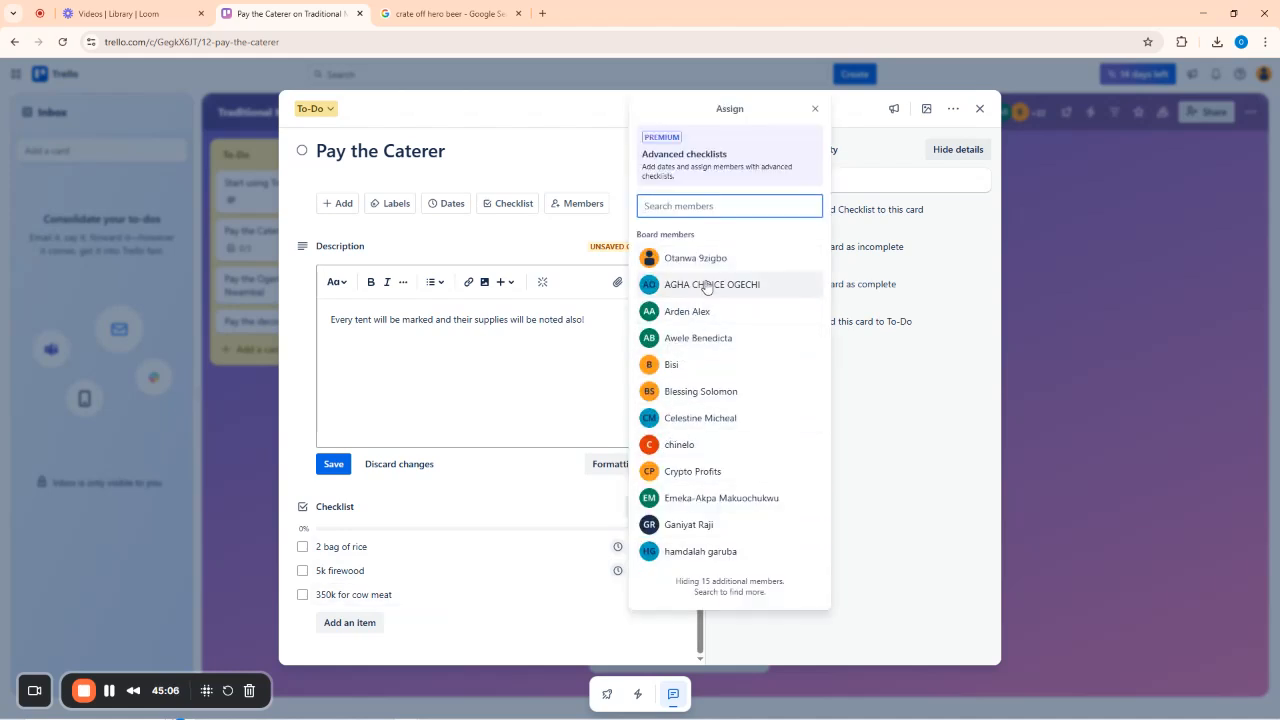
pyautogui.click(690, 420)
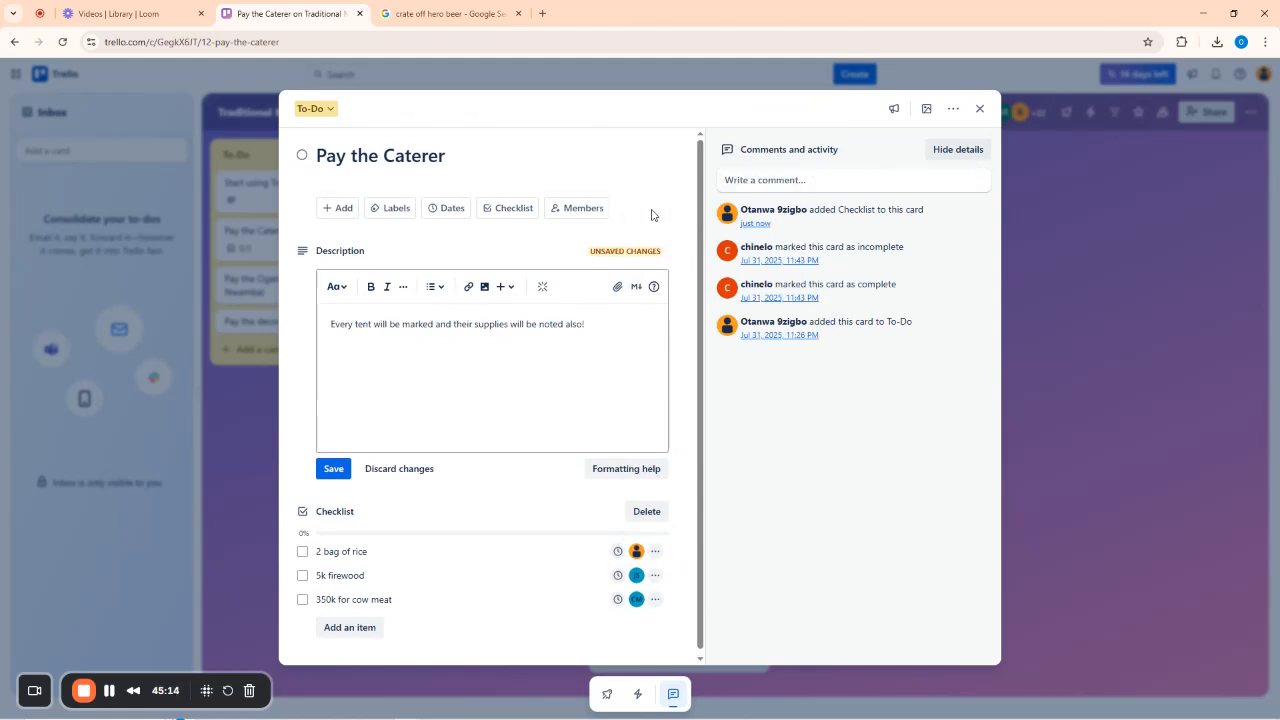
pyautogui.click(982, 108)
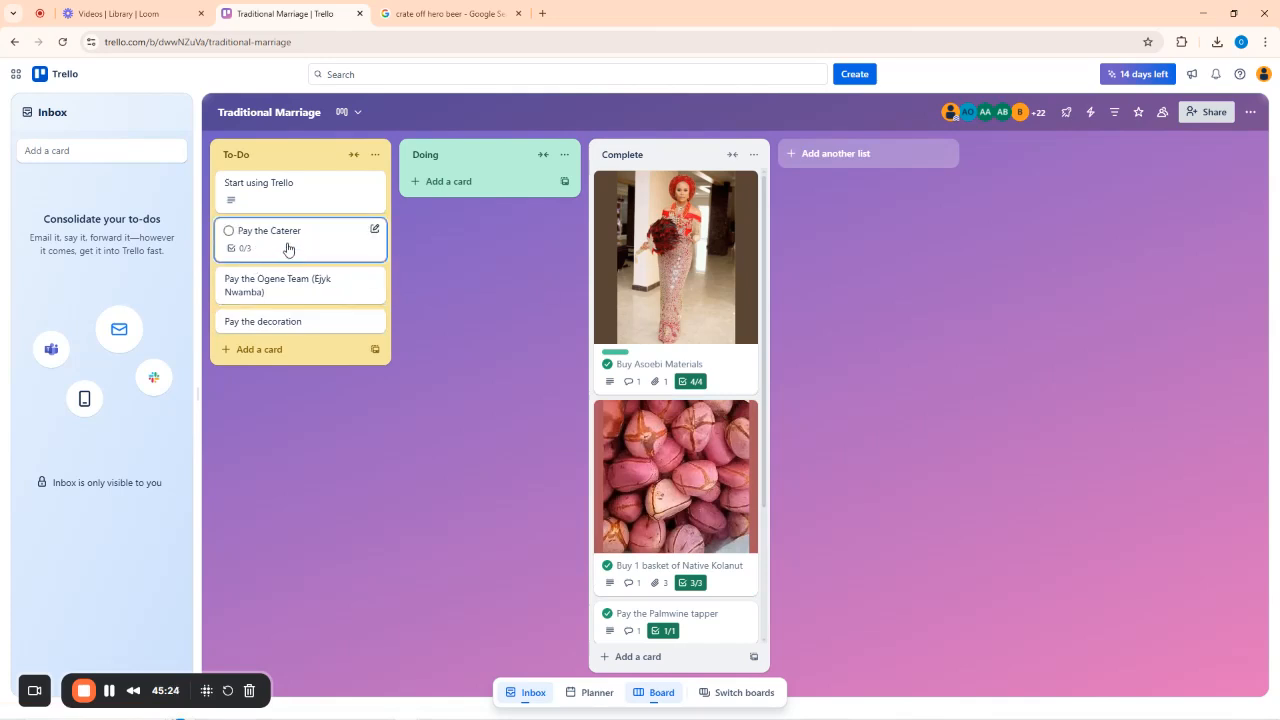
# Drag the Pay the Caterer, Pay the Ogene Team and Pay the decoration cards into Doing.
pyautogui.moveTo(287, 249); pyautogui.dragTo(484, 201)
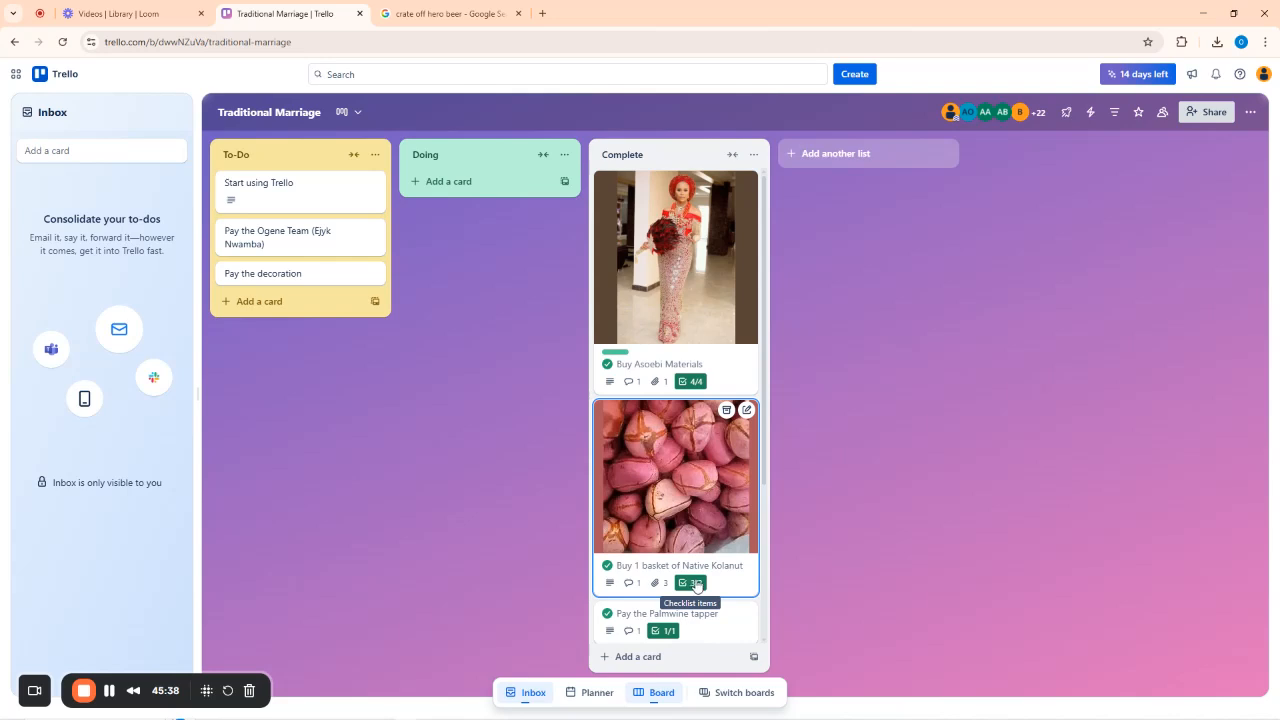
pyautogui.scroll(-3, 700, 583)
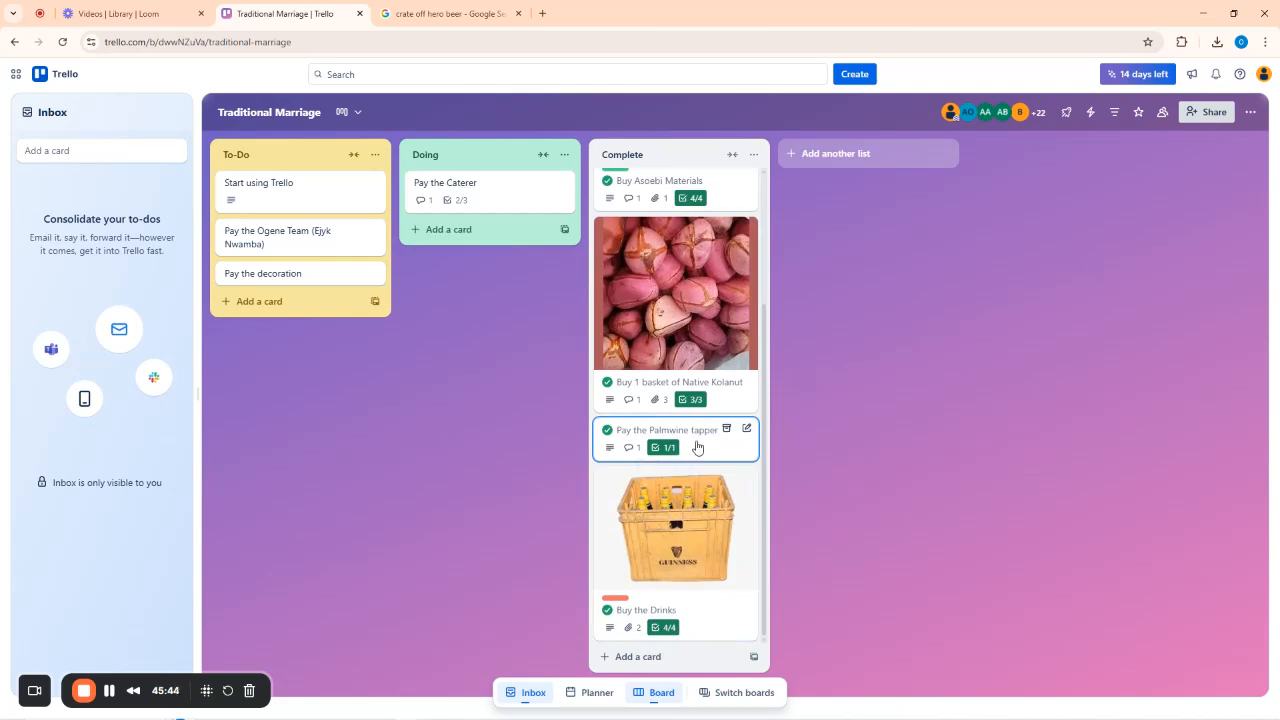
pyautogui.scroll(3, 698, 440)
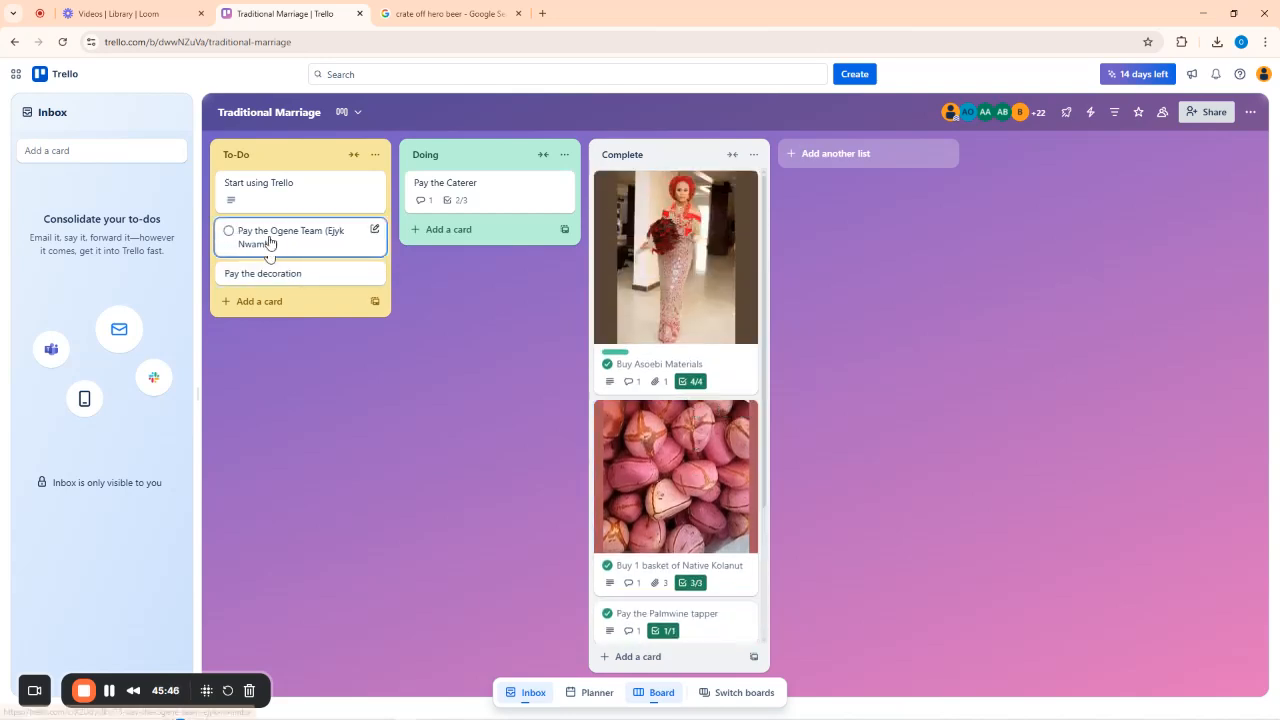
pyautogui.moveTo(268, 243); pyautogui.dragTo(434, 229)
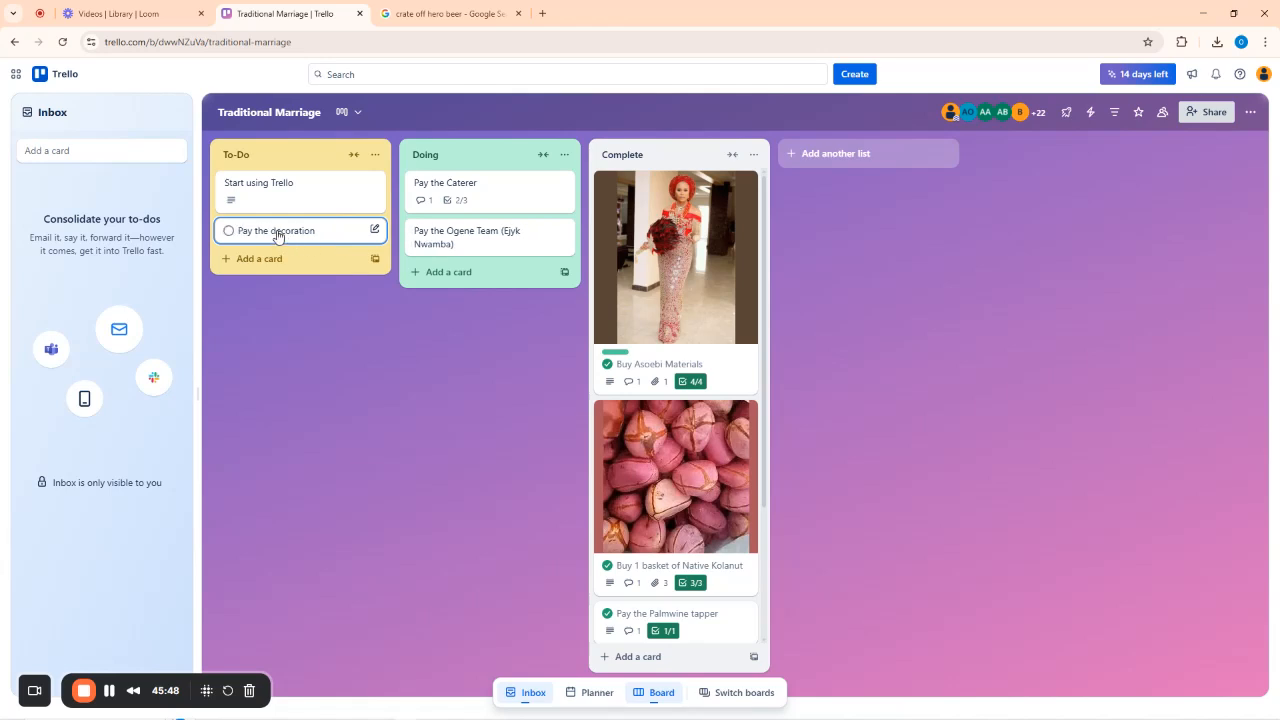
pyautogui.moveTo(277, 235); pyautogui.dragTo(466, 272)
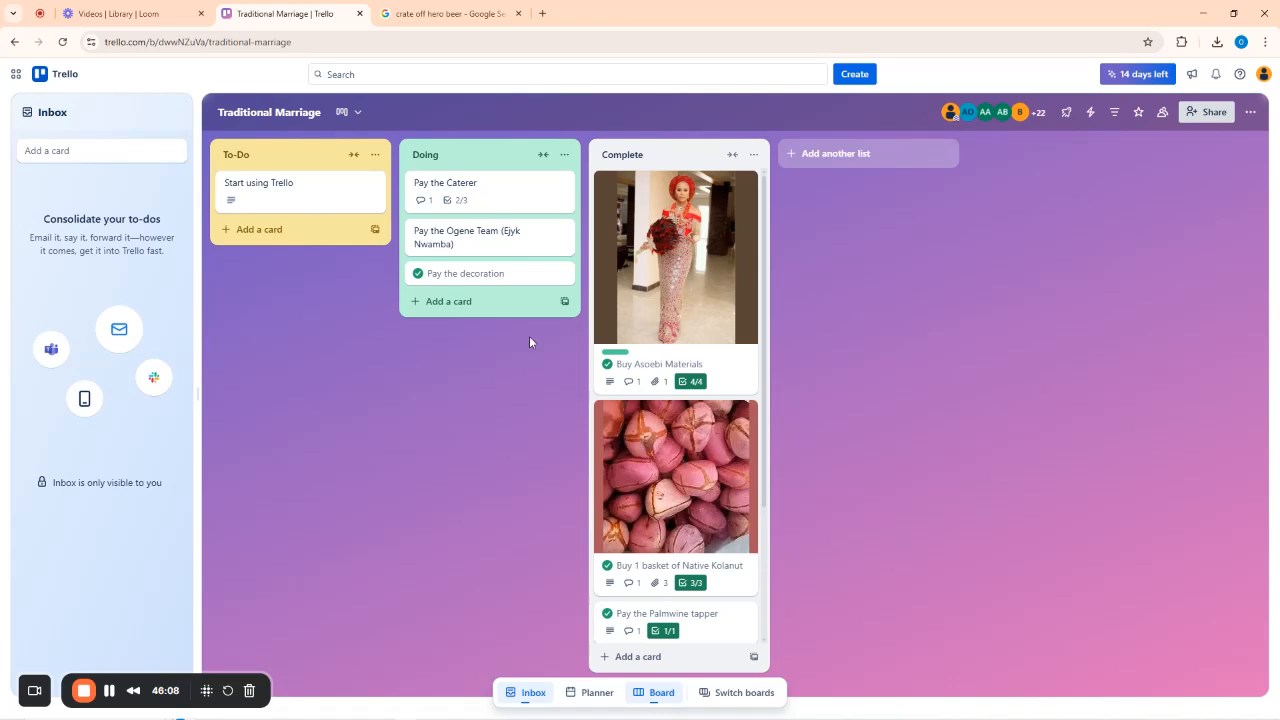
# Create a new board titled 'White Wedding', fixing the 'Whhite' typo first.
pyautogui.click(864, 78)
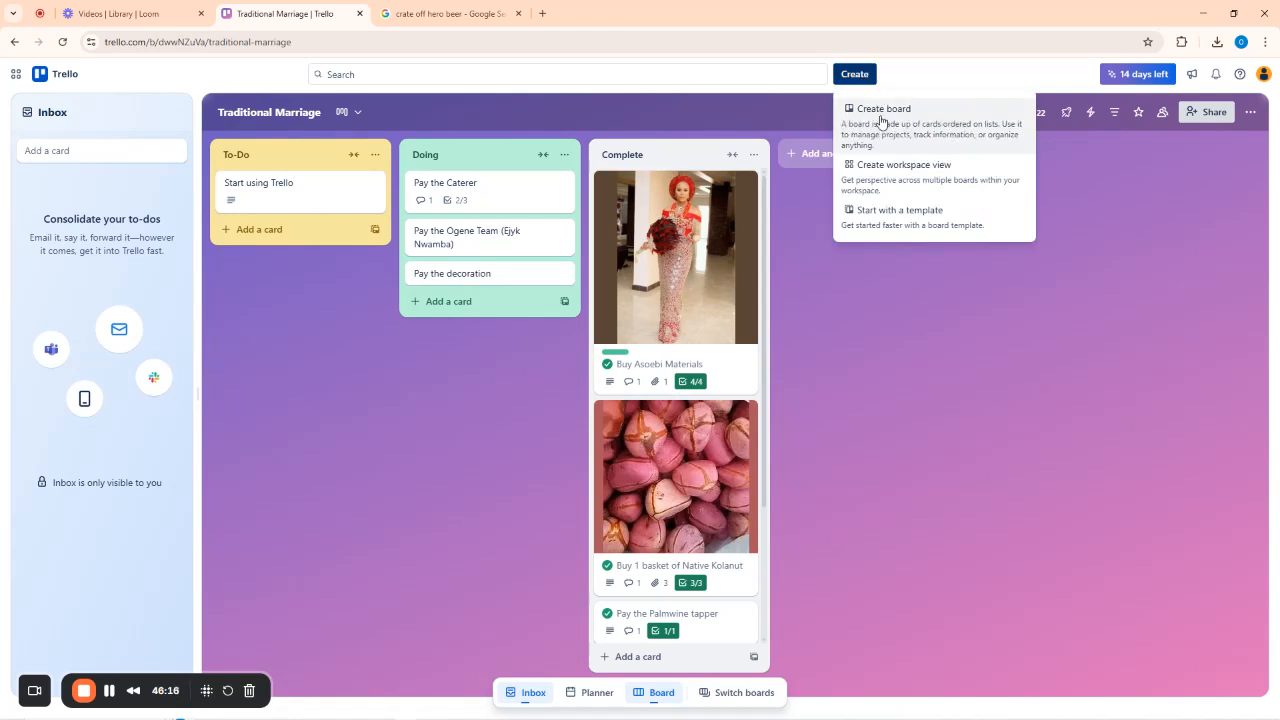
pyautogui.click(881, 121)
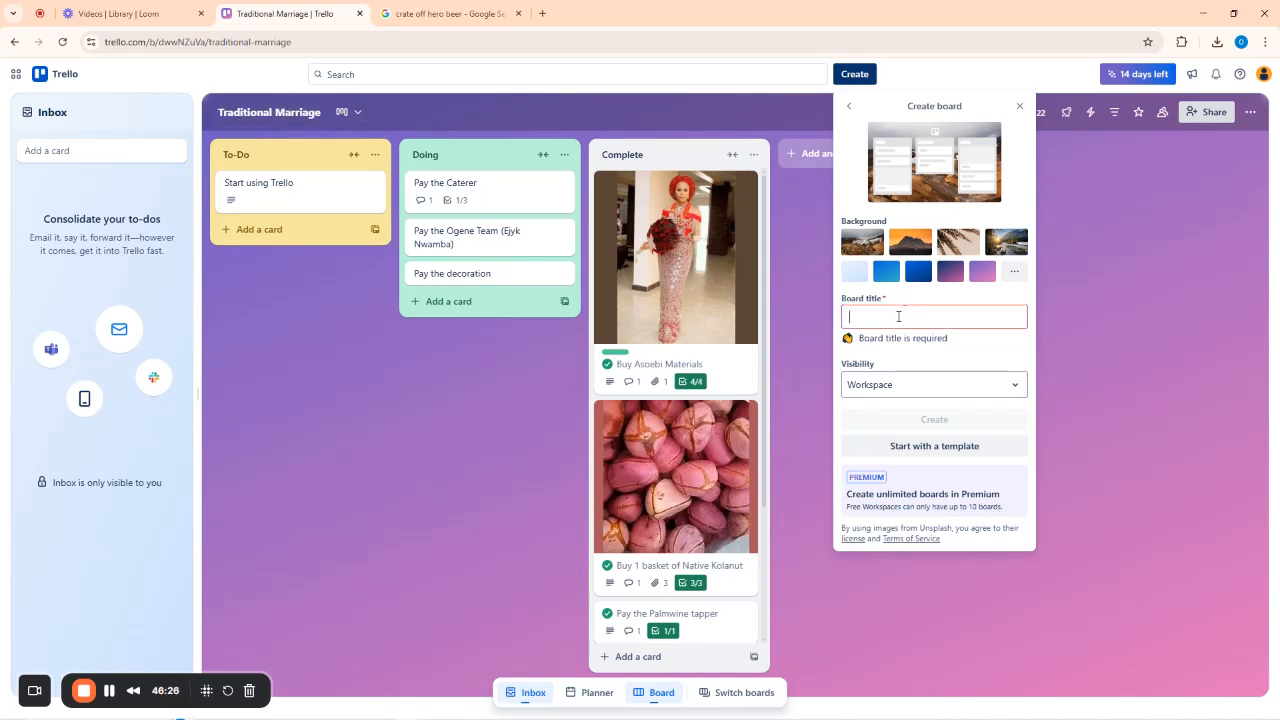
pyautogui.write('Whhite')
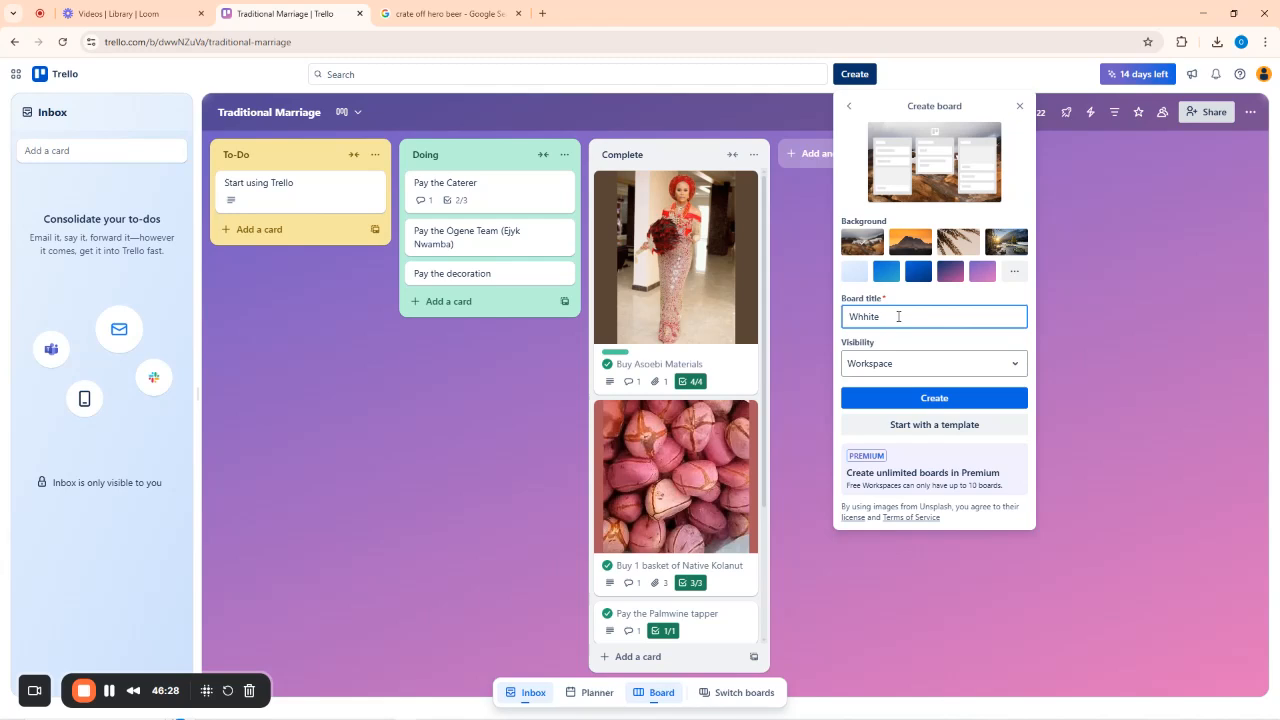
pyautogui.write(' Wedding')
pyautogui.click(858, 319)
pyautogui.press('BackSpace')
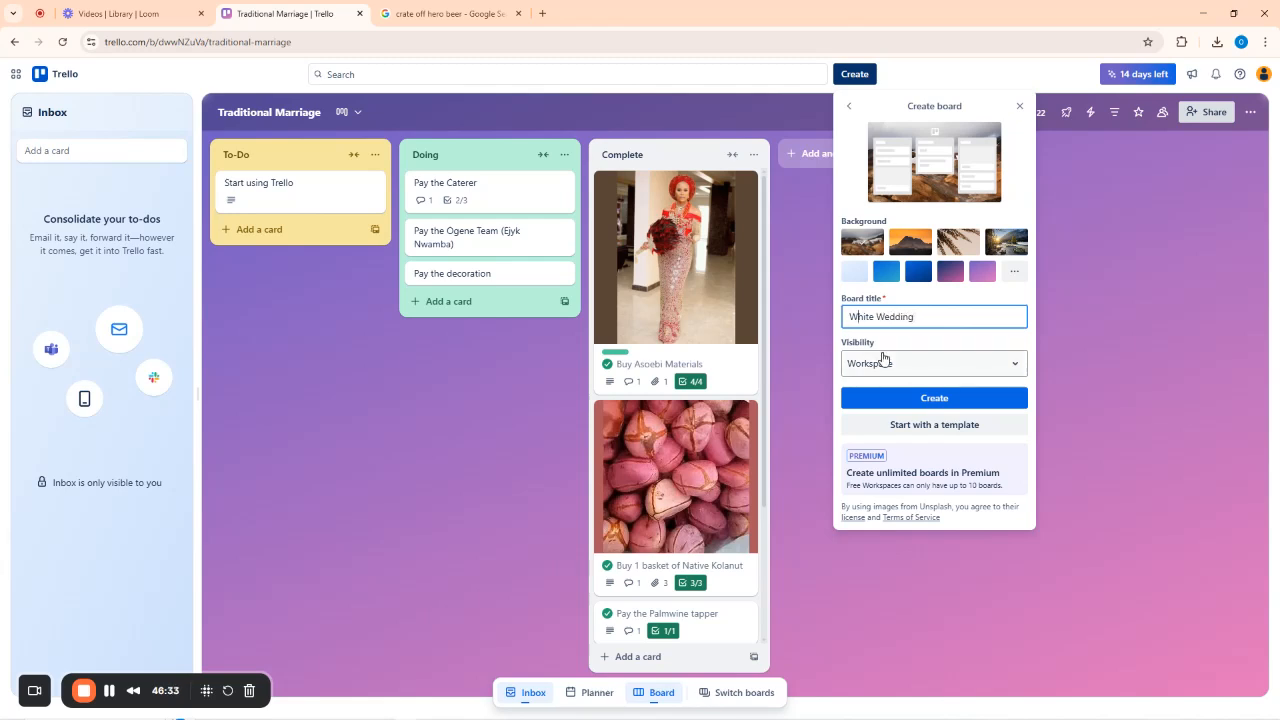
pyautogui.click(934, 399)
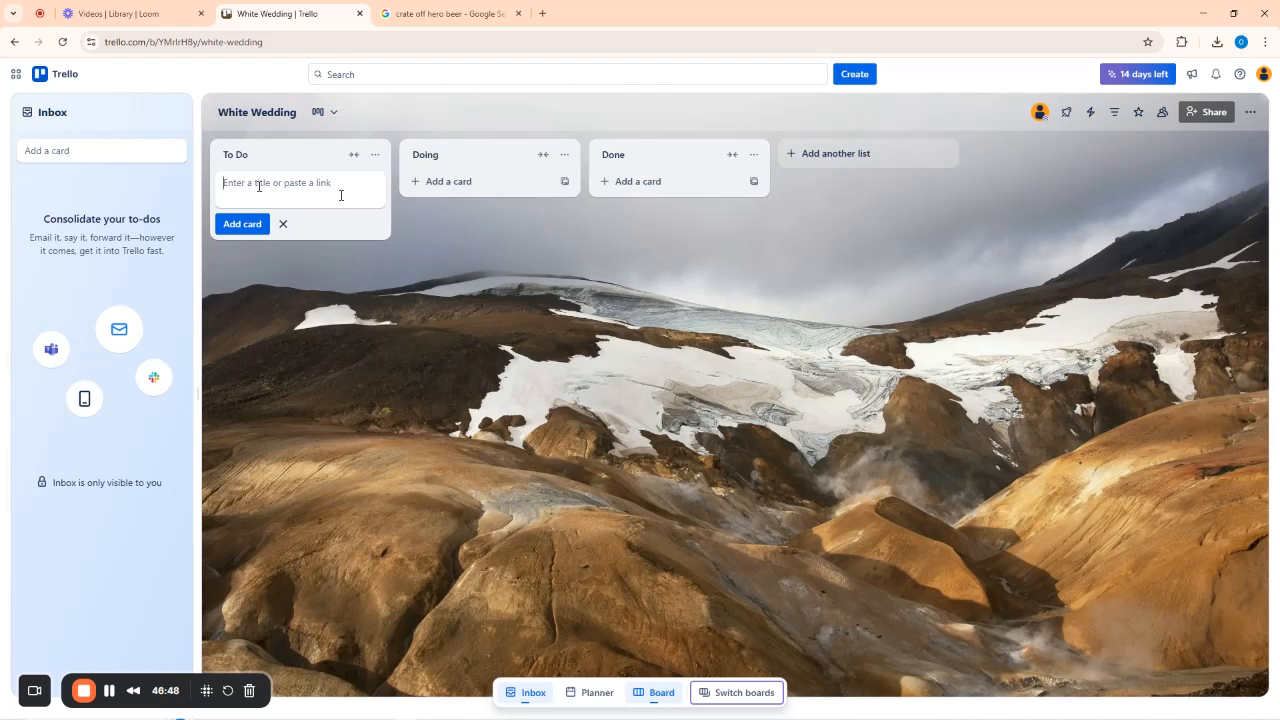
# Add the 'Check the event hall' and 'Map the sitting positions' cards to To Do.
pyautogui.write('Cge')
pyautogui.press('BackSpace')
pyautogui.write('heck the event hall')
pyautogui.press('Return')
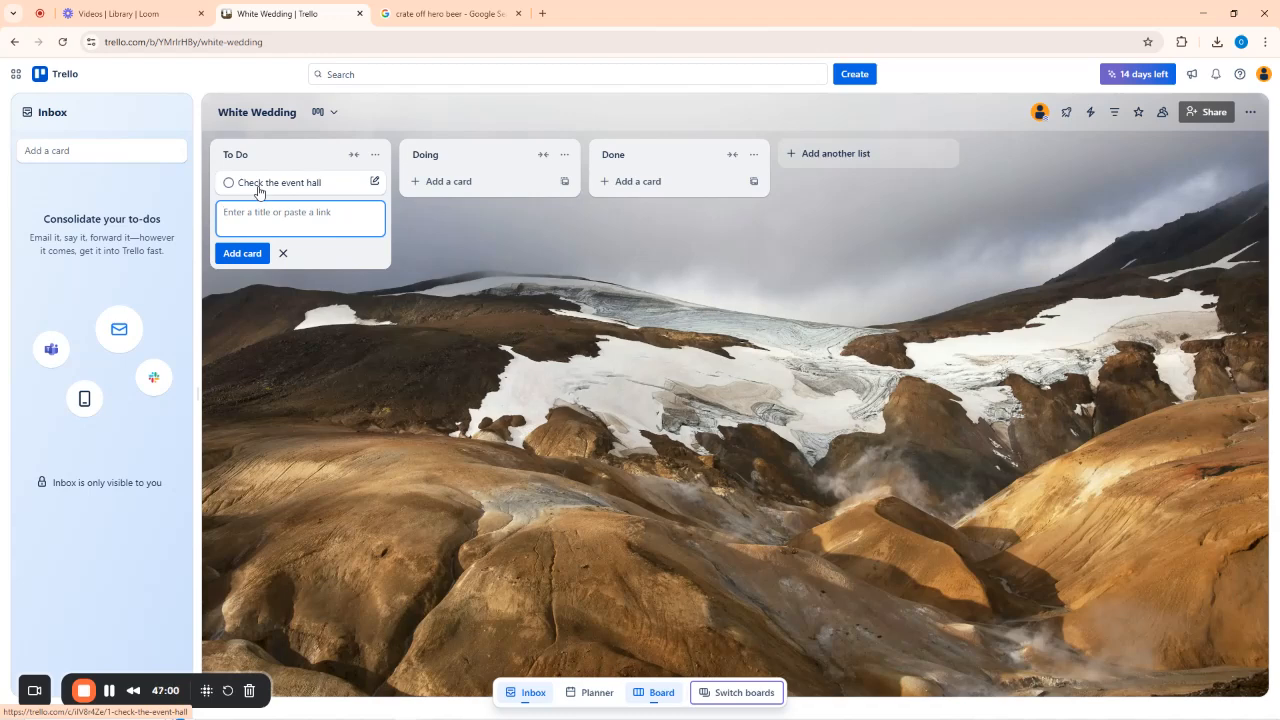
pyautogui.write('Map the sitting positions')
pyautogui.press('Return')
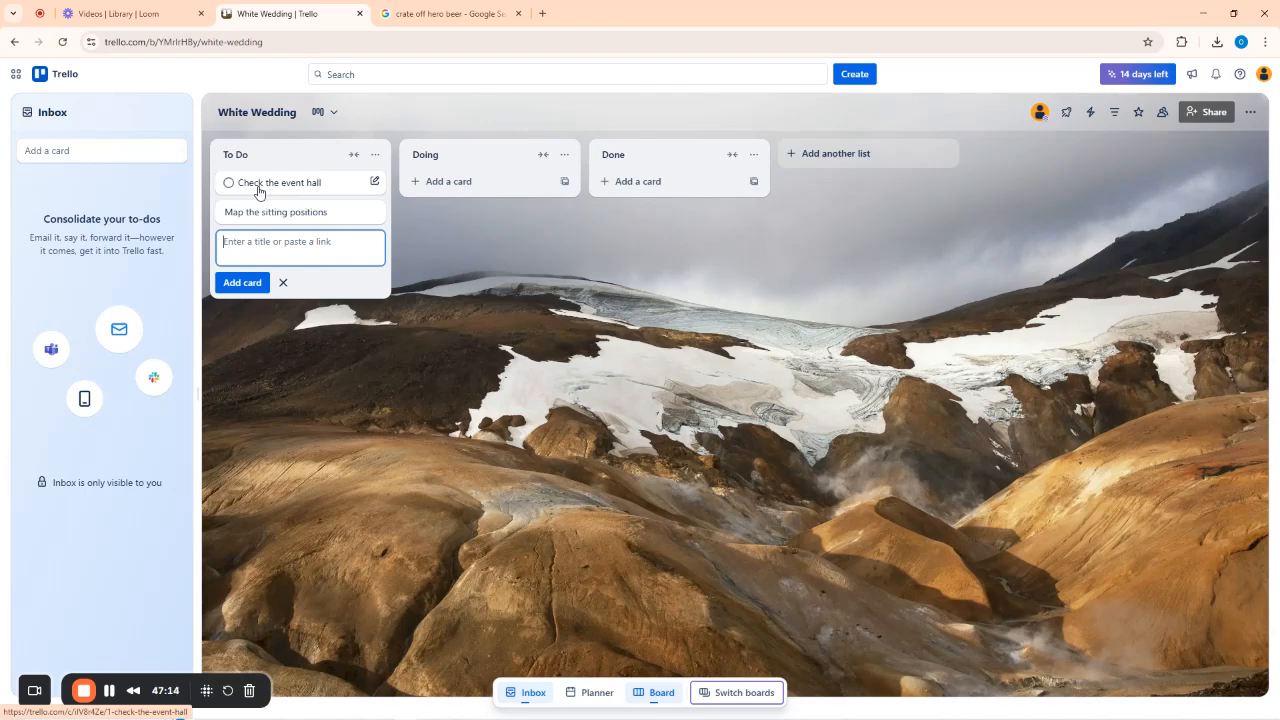
# Add cards for checking with the decorators, loading the cooler with drinks, and helping the caterer reach the venue.
pyautogui.write('check with the decorators')
pyautogui.press('Return')
pyautogui.write('e')
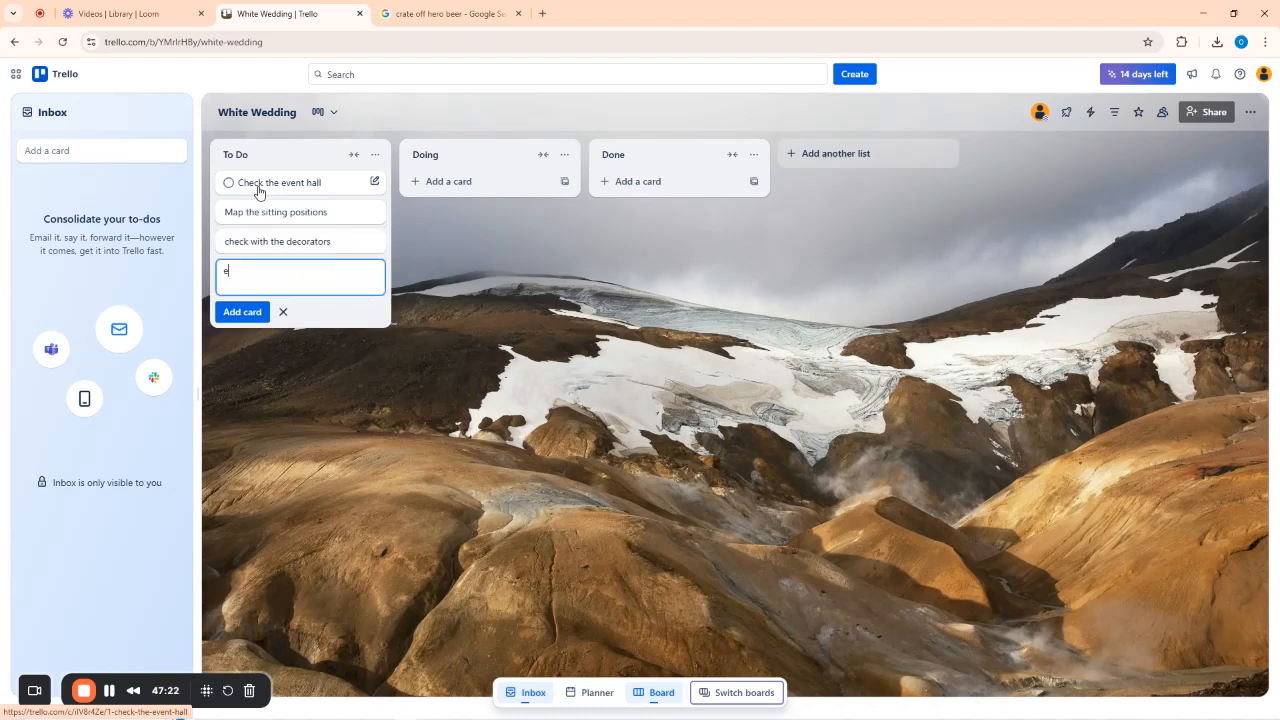
pyautogui.write('nsure the')
pyautogui.press('BackSpace')
pyautogui.press('BackSpace')
pyautogui.press('BackSpace')
pyautogui.press('BackSpace')
pyautogui.press('BackSpace')
pyautogui.press('BackSpace')
pyautogui.write('he cooling is well loaded with all the drinks')
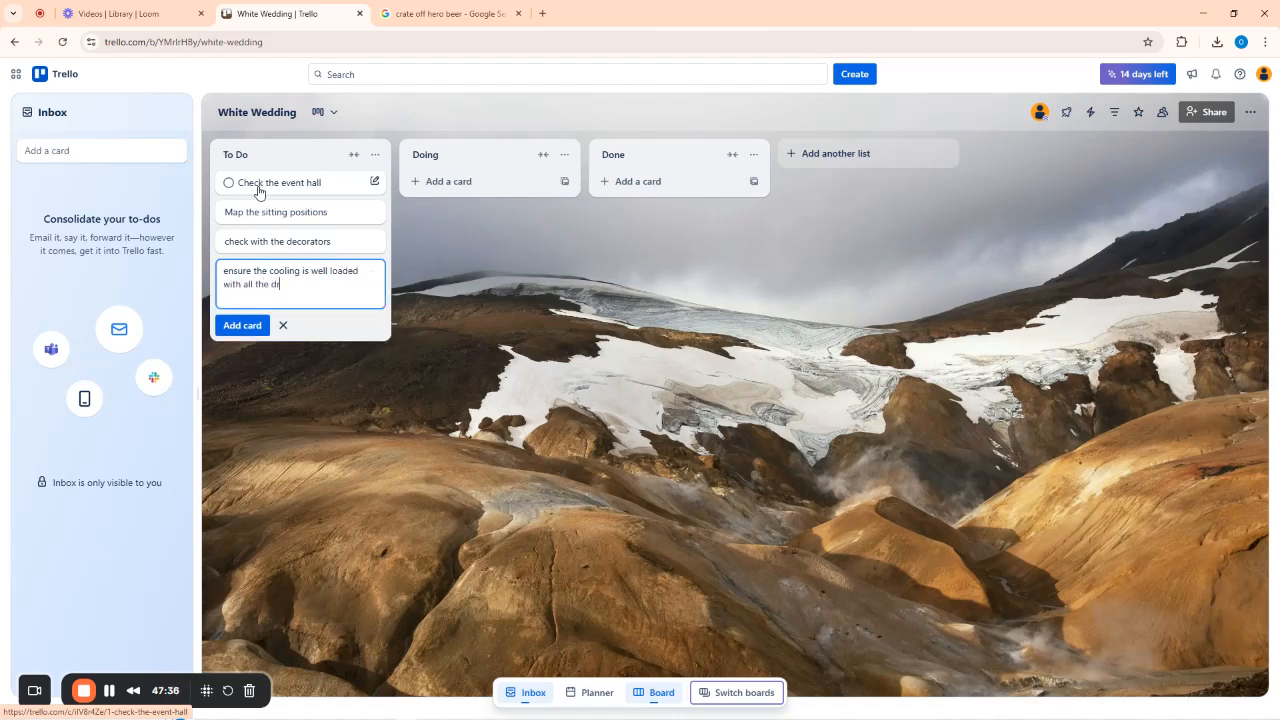
pyautogui.press('Return')
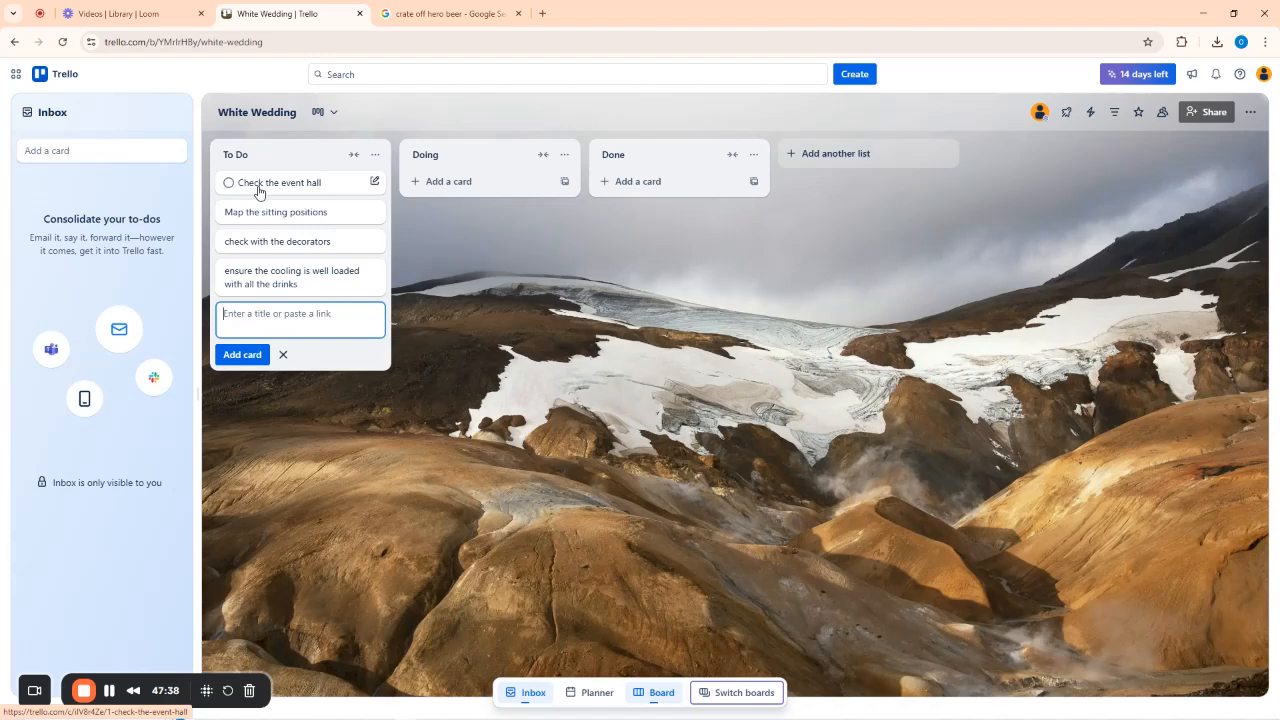
pyautogui.write('Help the caterer get to the venue')
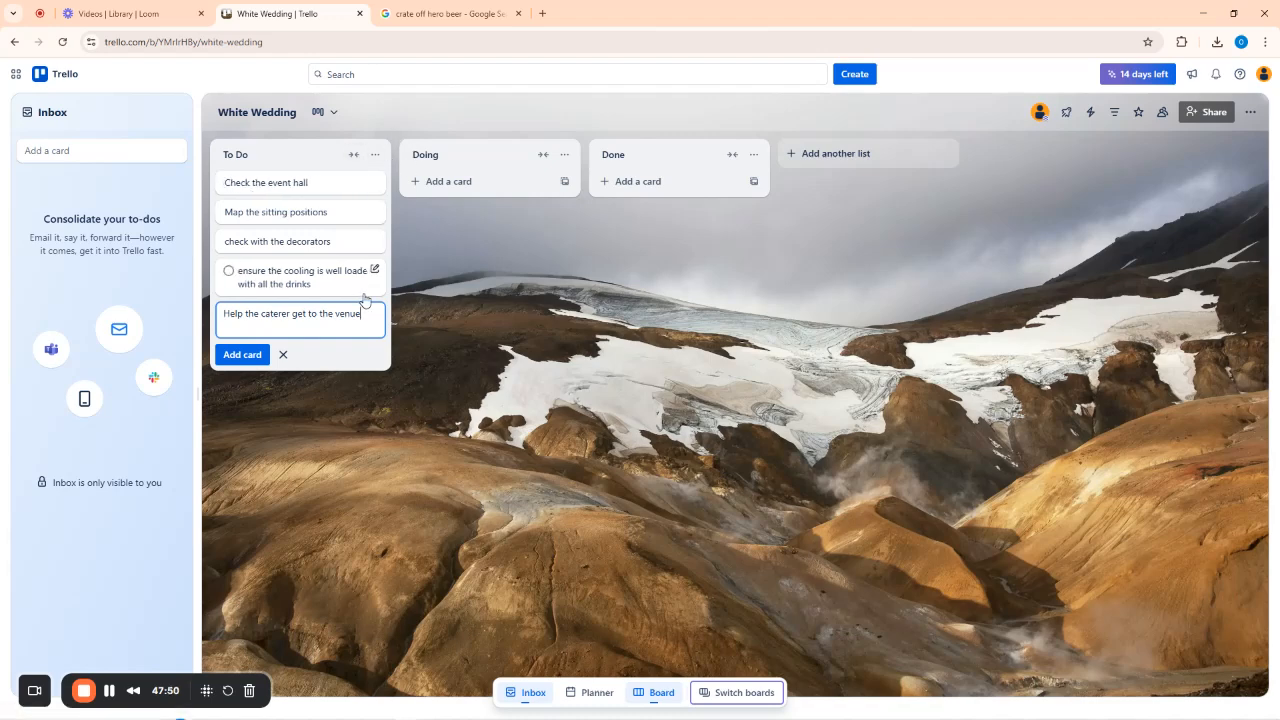
pyautogui.press('Return')
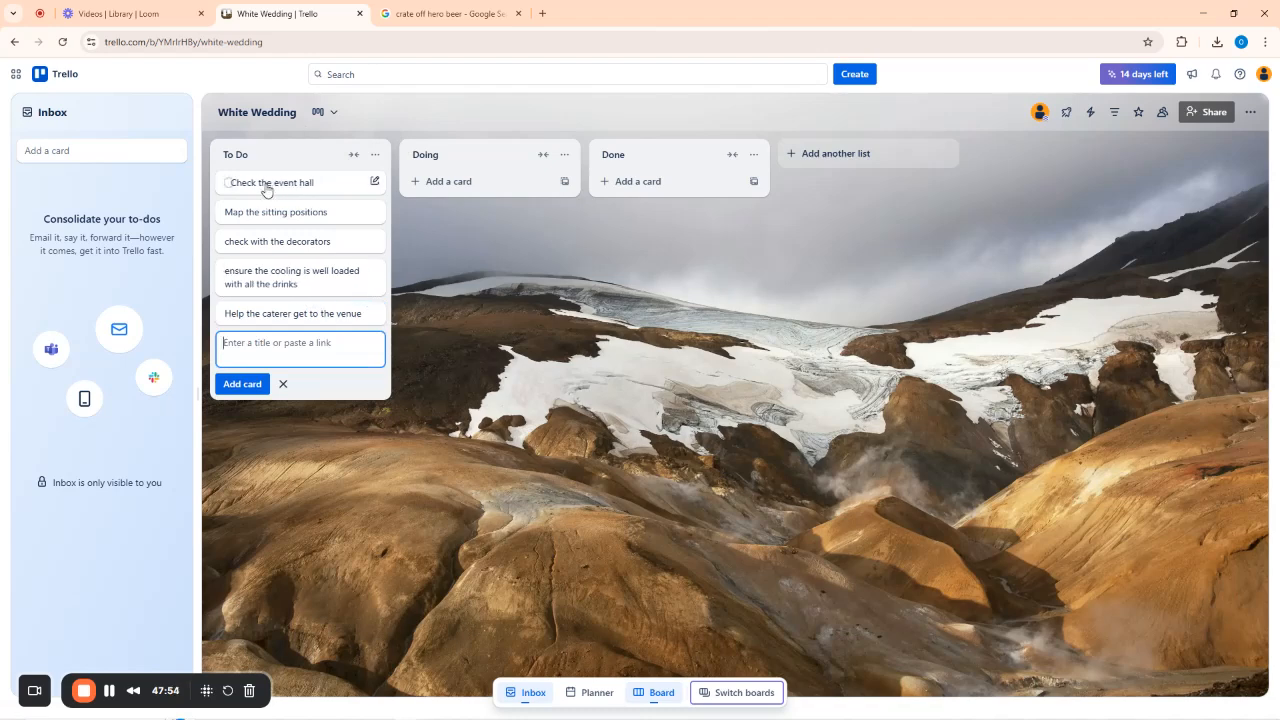
# Move Check the event hall, Map the sitting positions, decorators and cooling drinks cards into Doing.
pyautogui.moveTo(258, 185); pyautogui.dragTo(449, 183)
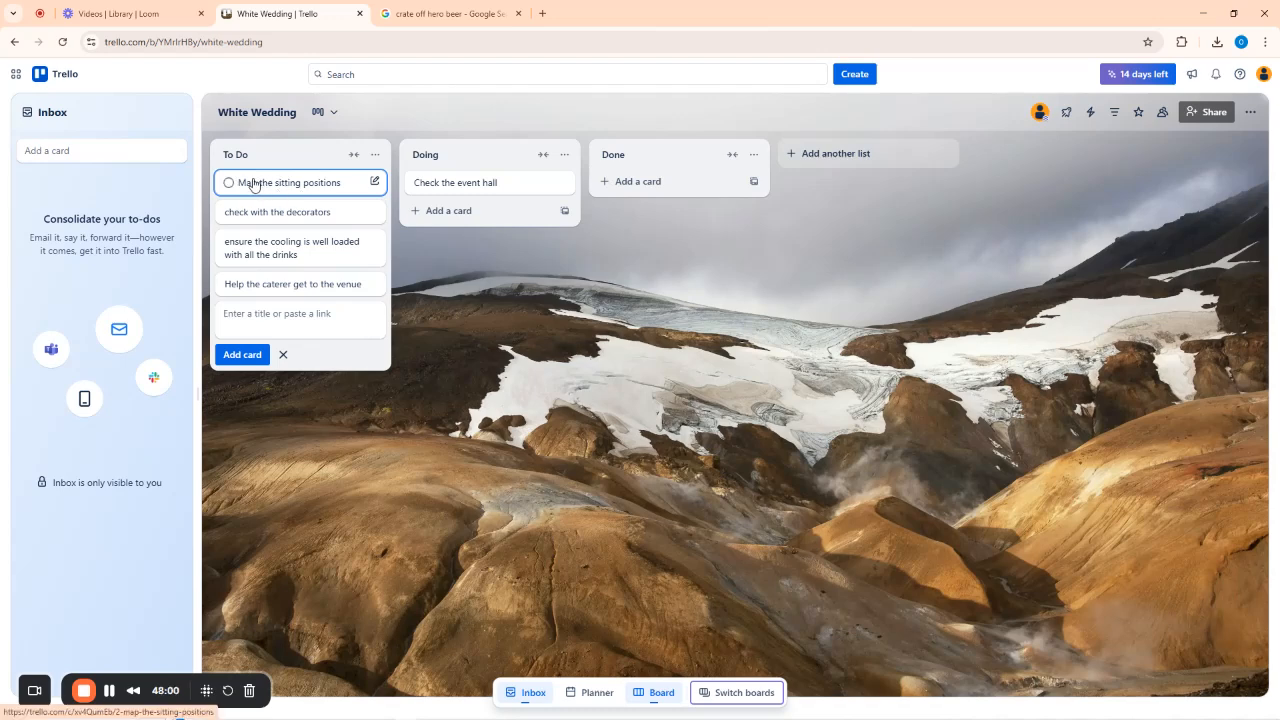
pyautogui.moveTo(249, 180); pyautogui.dragTo(459, 209)
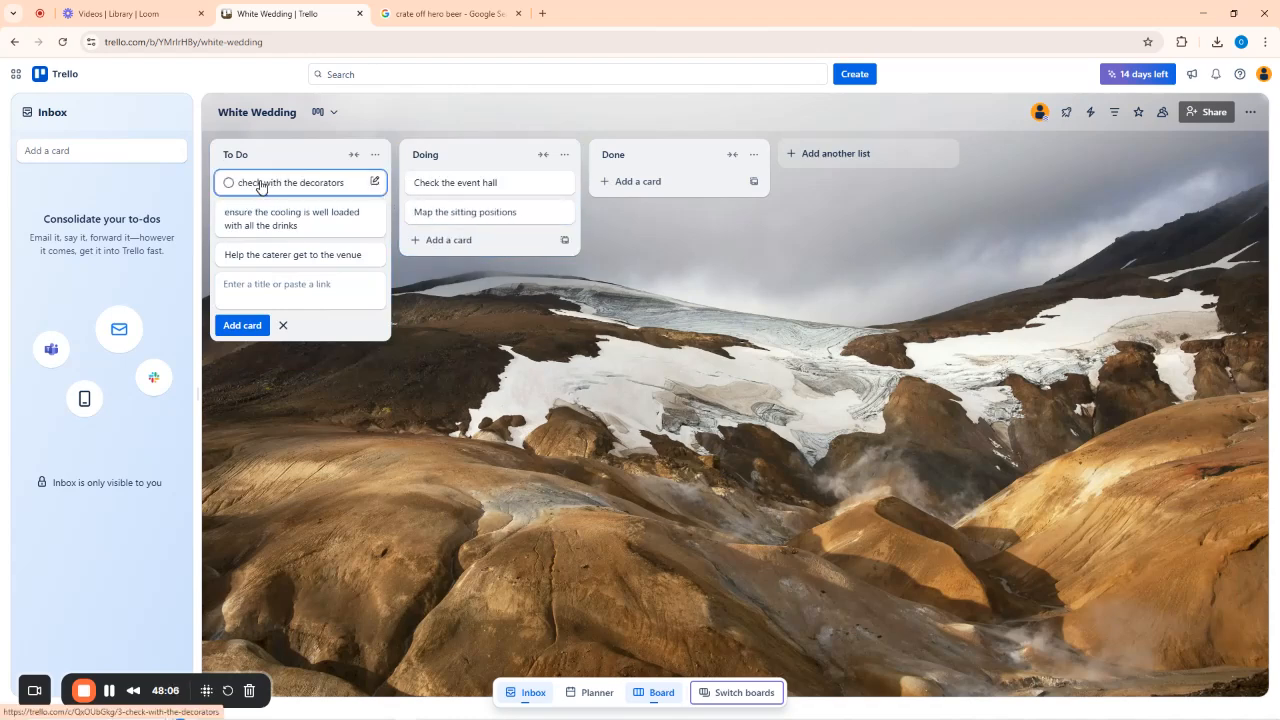
pyautogui.moveTo(255, 184); pyautogui.dragTo(447, 238)
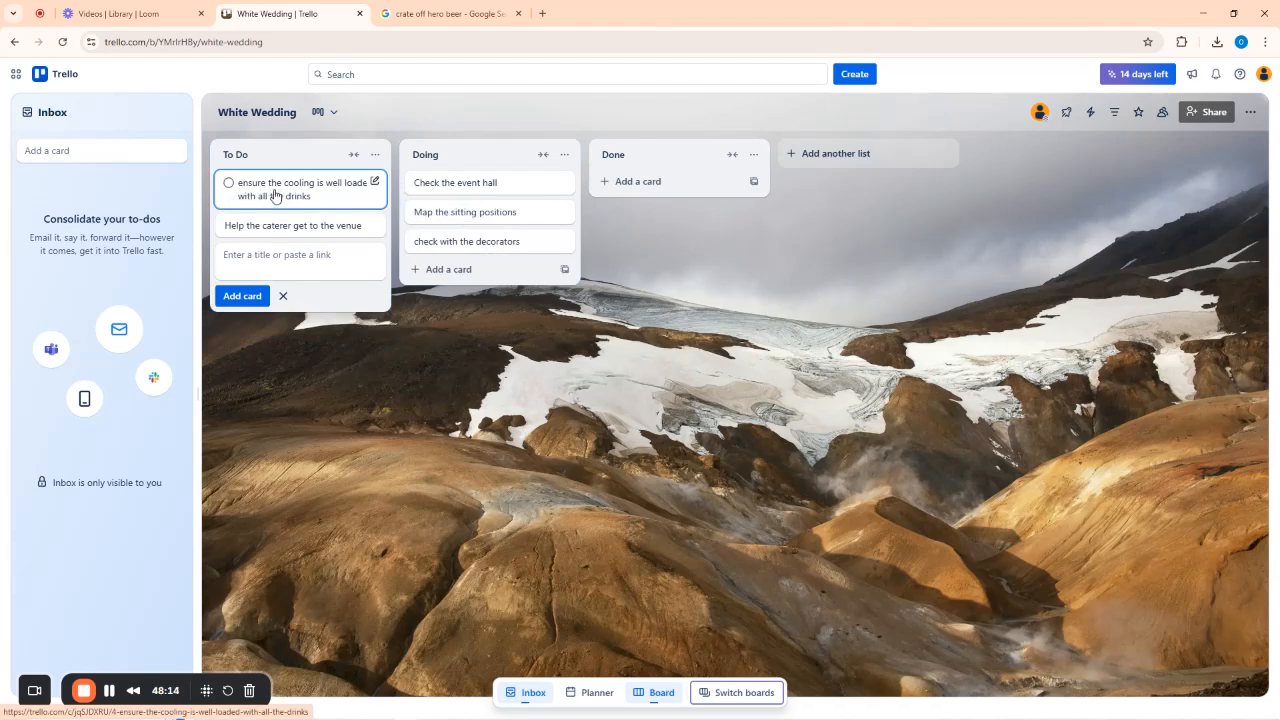
pyautogui.moveTo(269, 192); pyautogui.dragTo(450, 286)
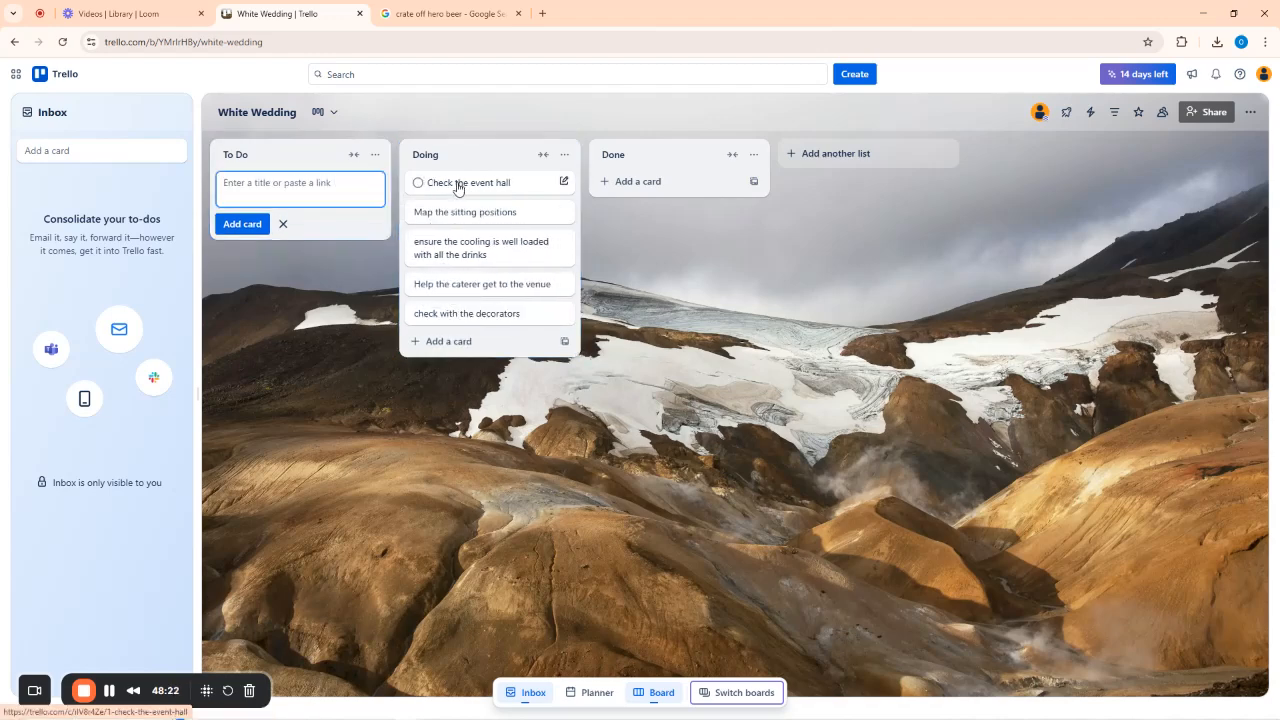
# Move Check the event hall and check with the decorators into Done, then briefly view Map the sitting positions.
pyautogui.moveTo(459, 189); pyautogui.dragTo(636, 193)
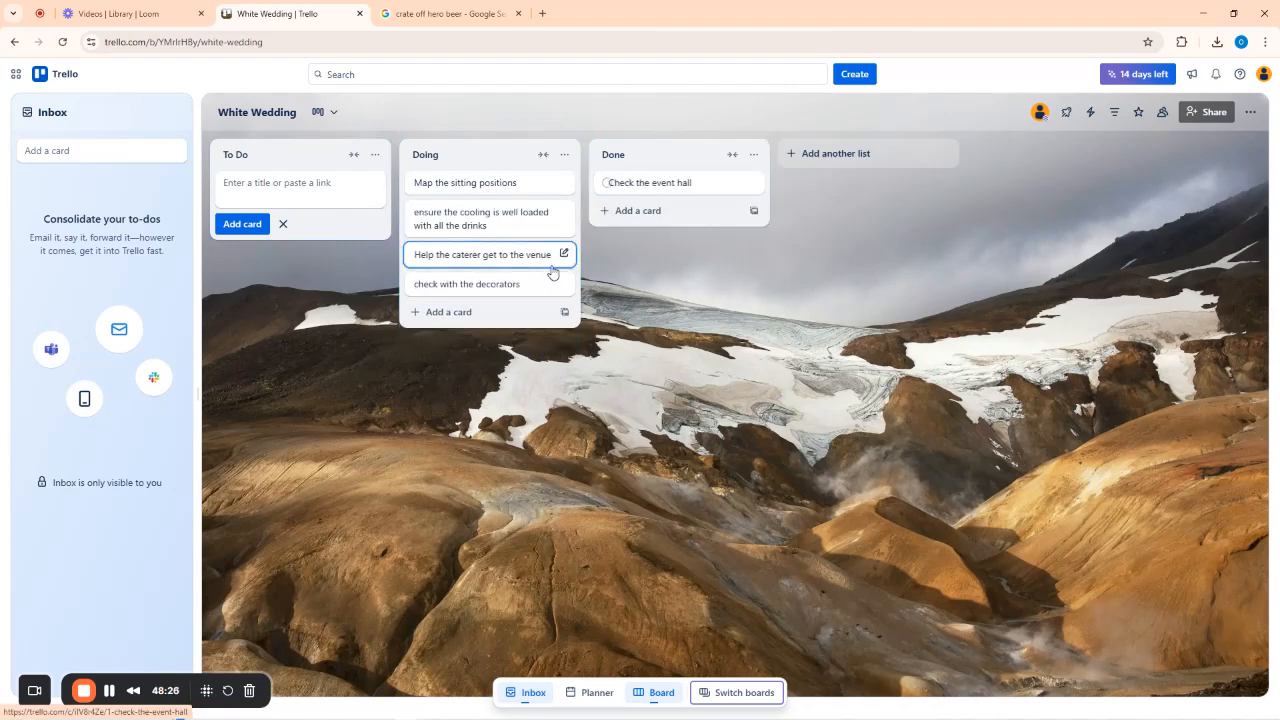
pyautogui.moveTo(630, 205); pyautogui.dragTo(632, 205)
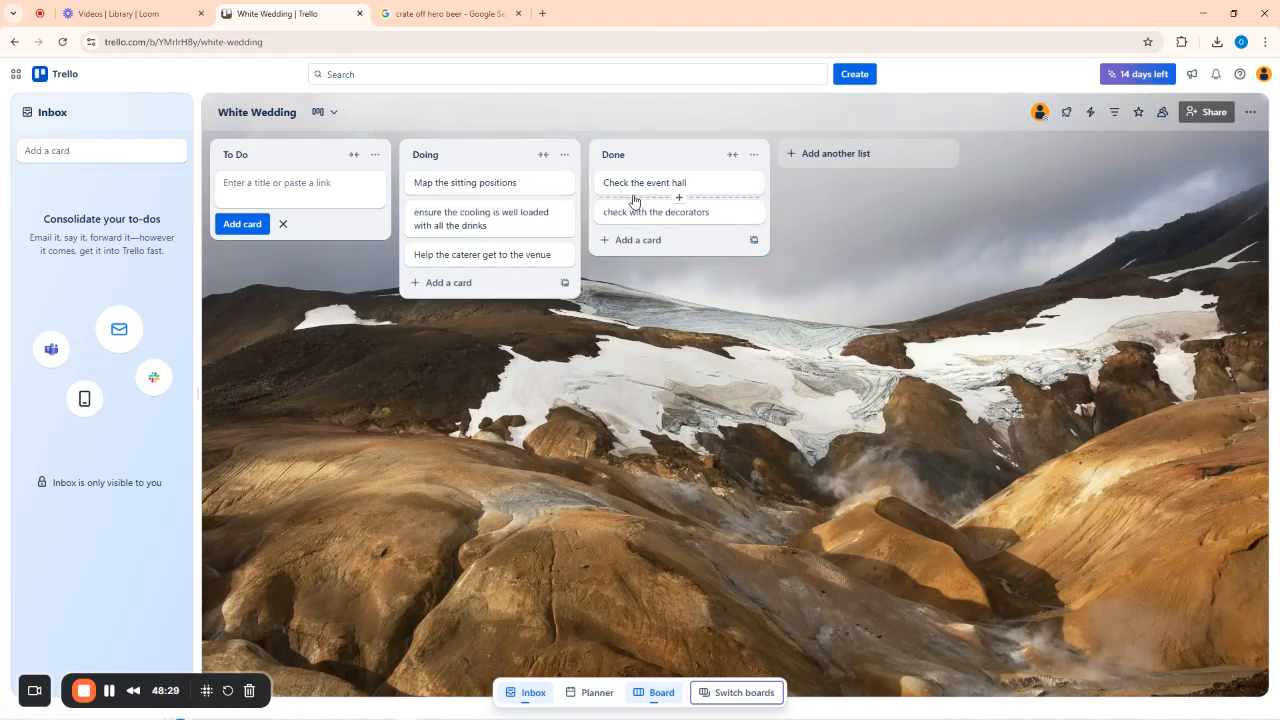
pyautogui.click(462, 183)
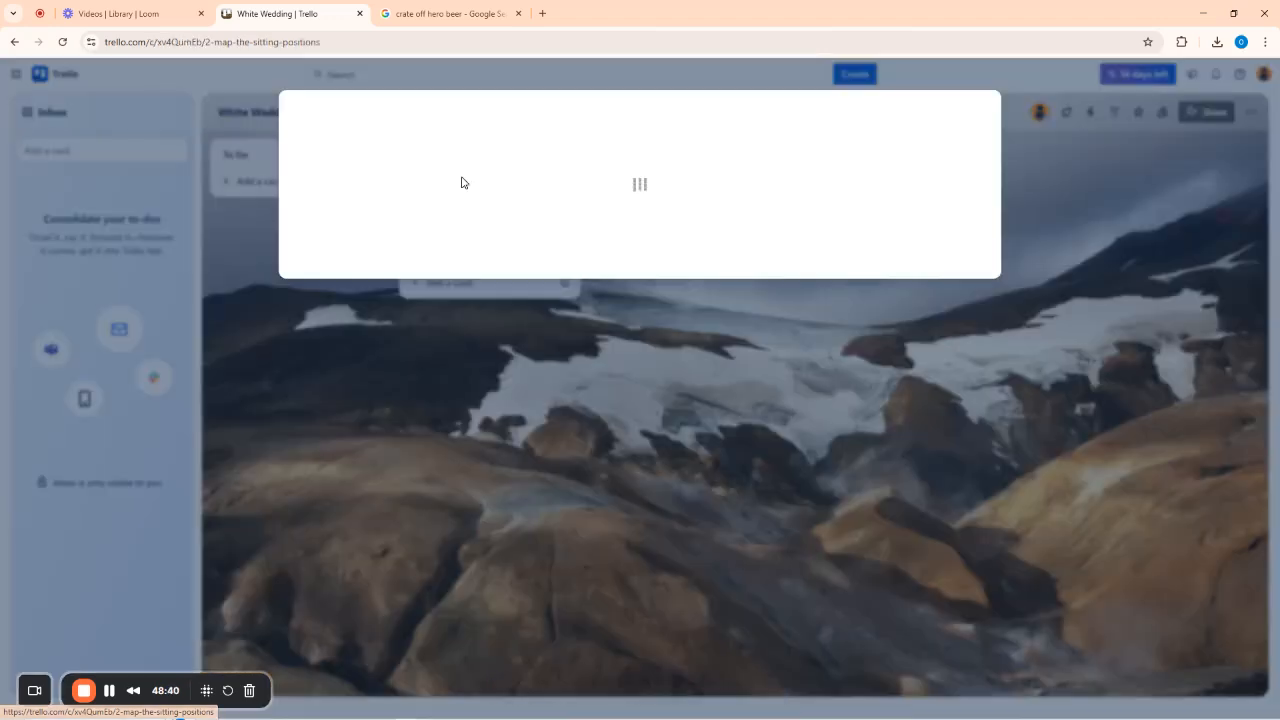
pyautogui.click(980, 108)
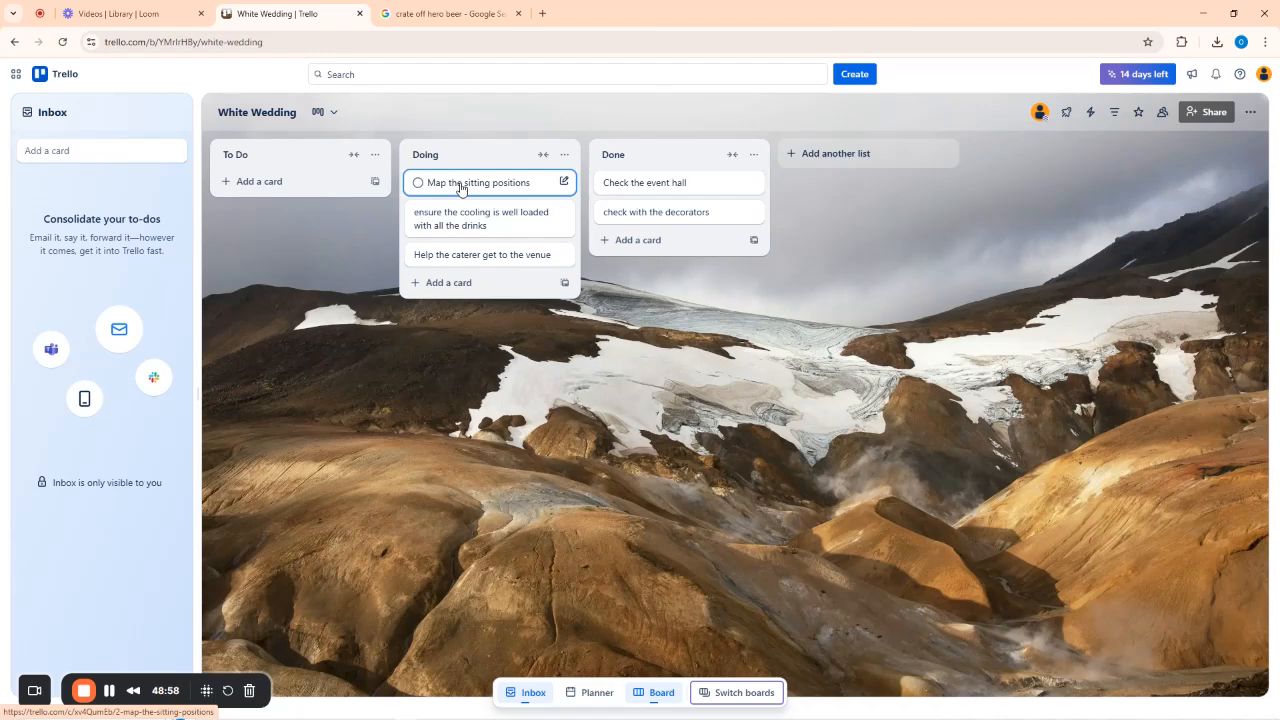
# Move Map the sitting positions and the cooling drinks card into Done.
pyautogui.moveTo(461, 189); pyautogui.dragTo(638, 236)
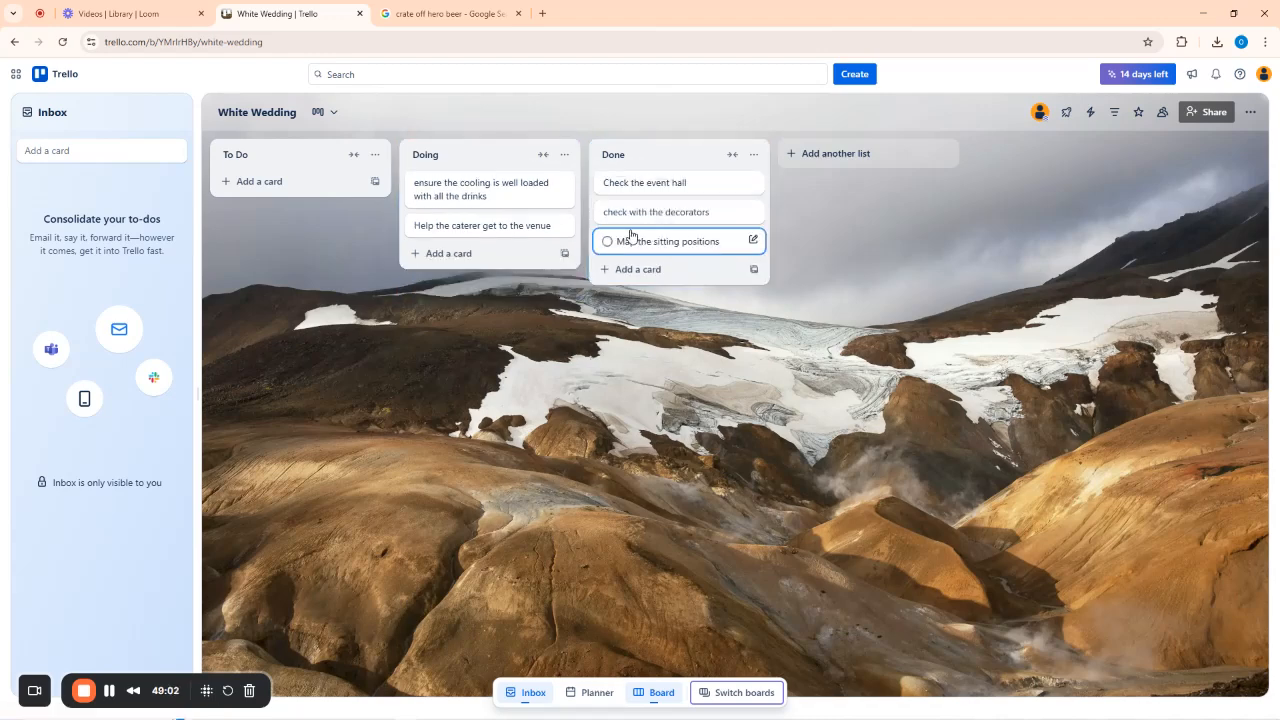
pyautogui.moveTo(457, 183); pyautogui.dragTo(626, 234)
pyautogui.moveTo(429, 183); pyautogui.dragTo(617, 283)
# Add a 'Refreshments' card to Doing and move it into Done.
pyautogui.click(462, 181)
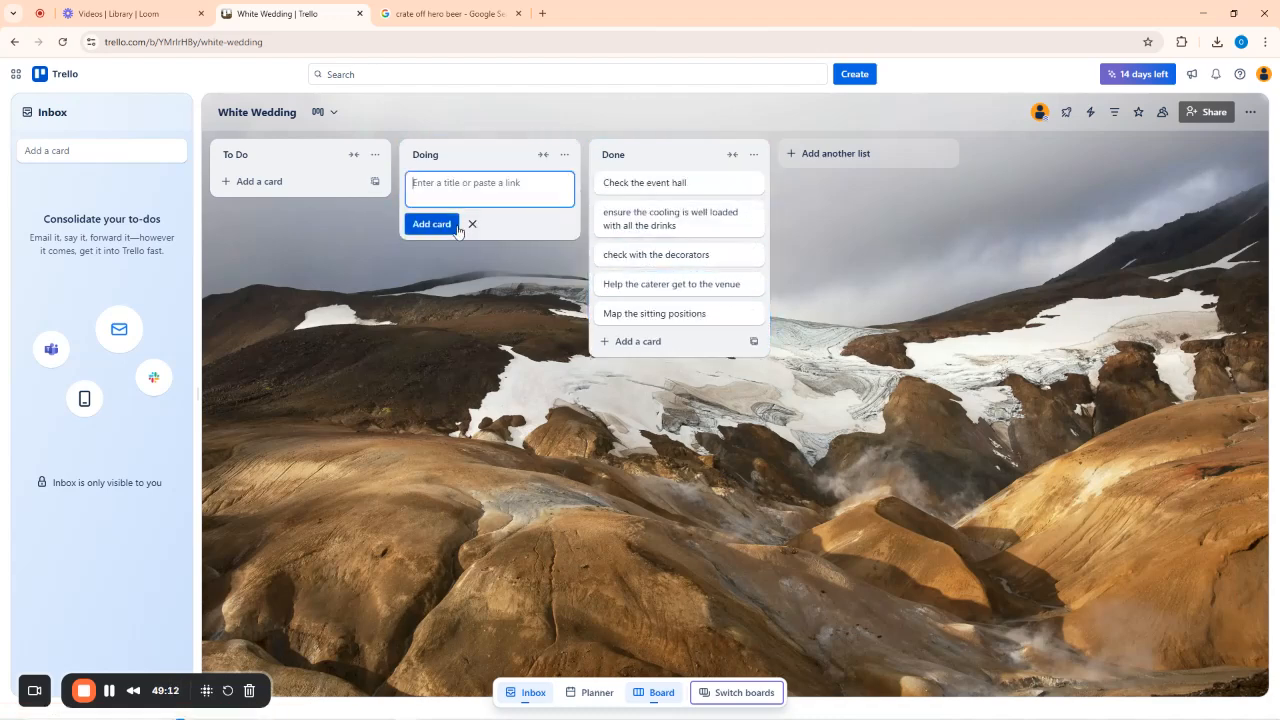
pyautogui.click(457, 228)
pyautogui.write('Ser')
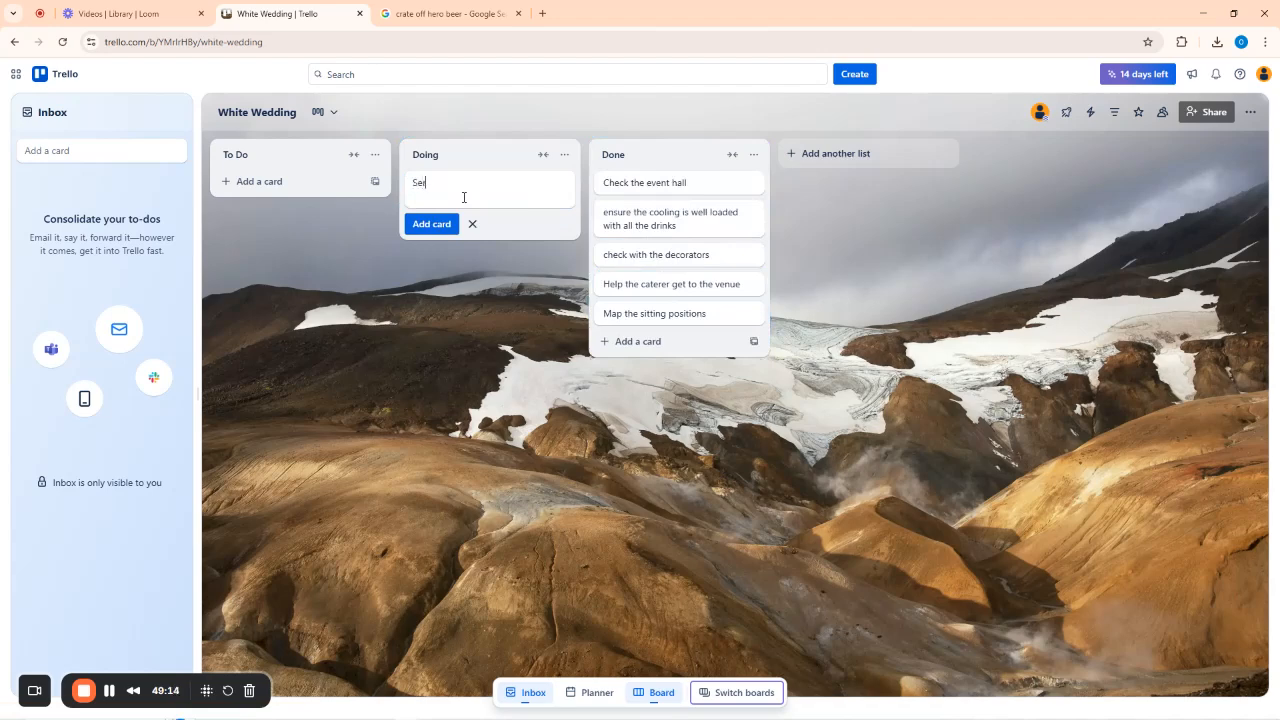
pyautogui.write('vici')
pyautogui.press('BackSpace')
pyautogui.press('BackSpace')
pyautogui.write('ng of Food/Drinks')
pyautogui.moveTo(510, 183); pyautogui.dragTo(406, 182)
pyautogui.write('Refreshments')
pyautogui.click(433, 225)
pyautogui.moveTo(436, 186); pyautogui.dragTo(629, 348)
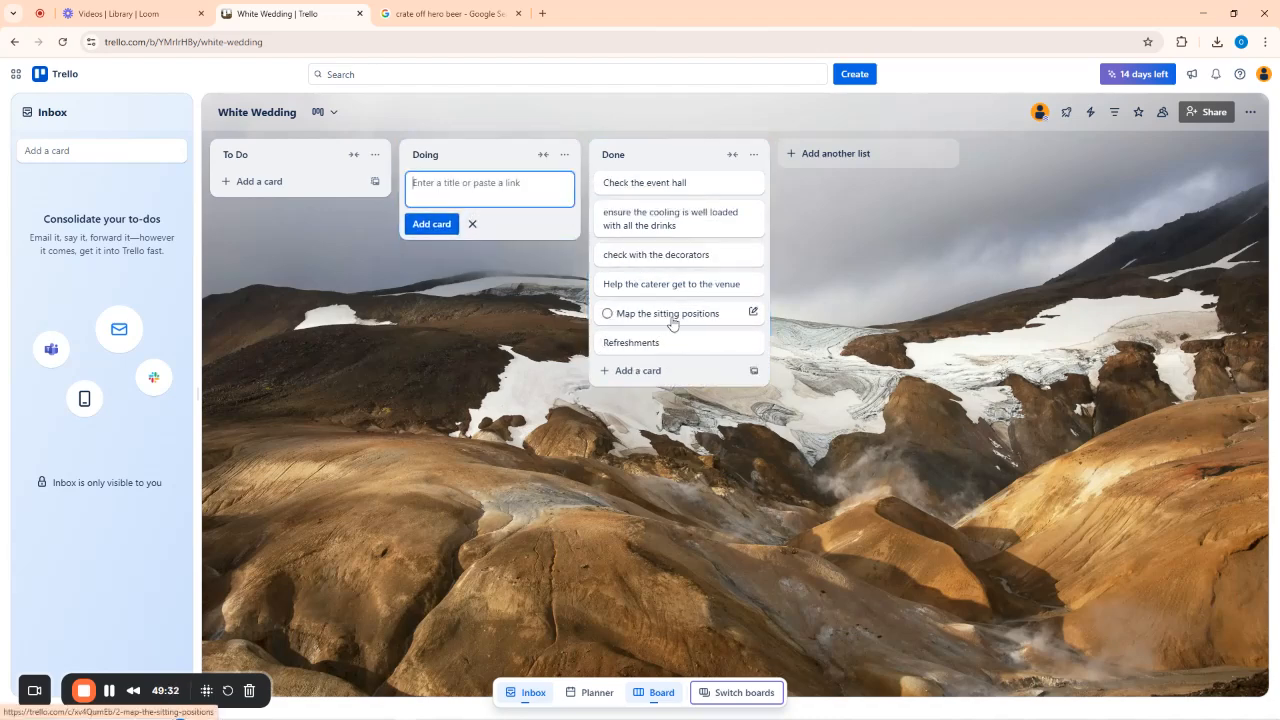